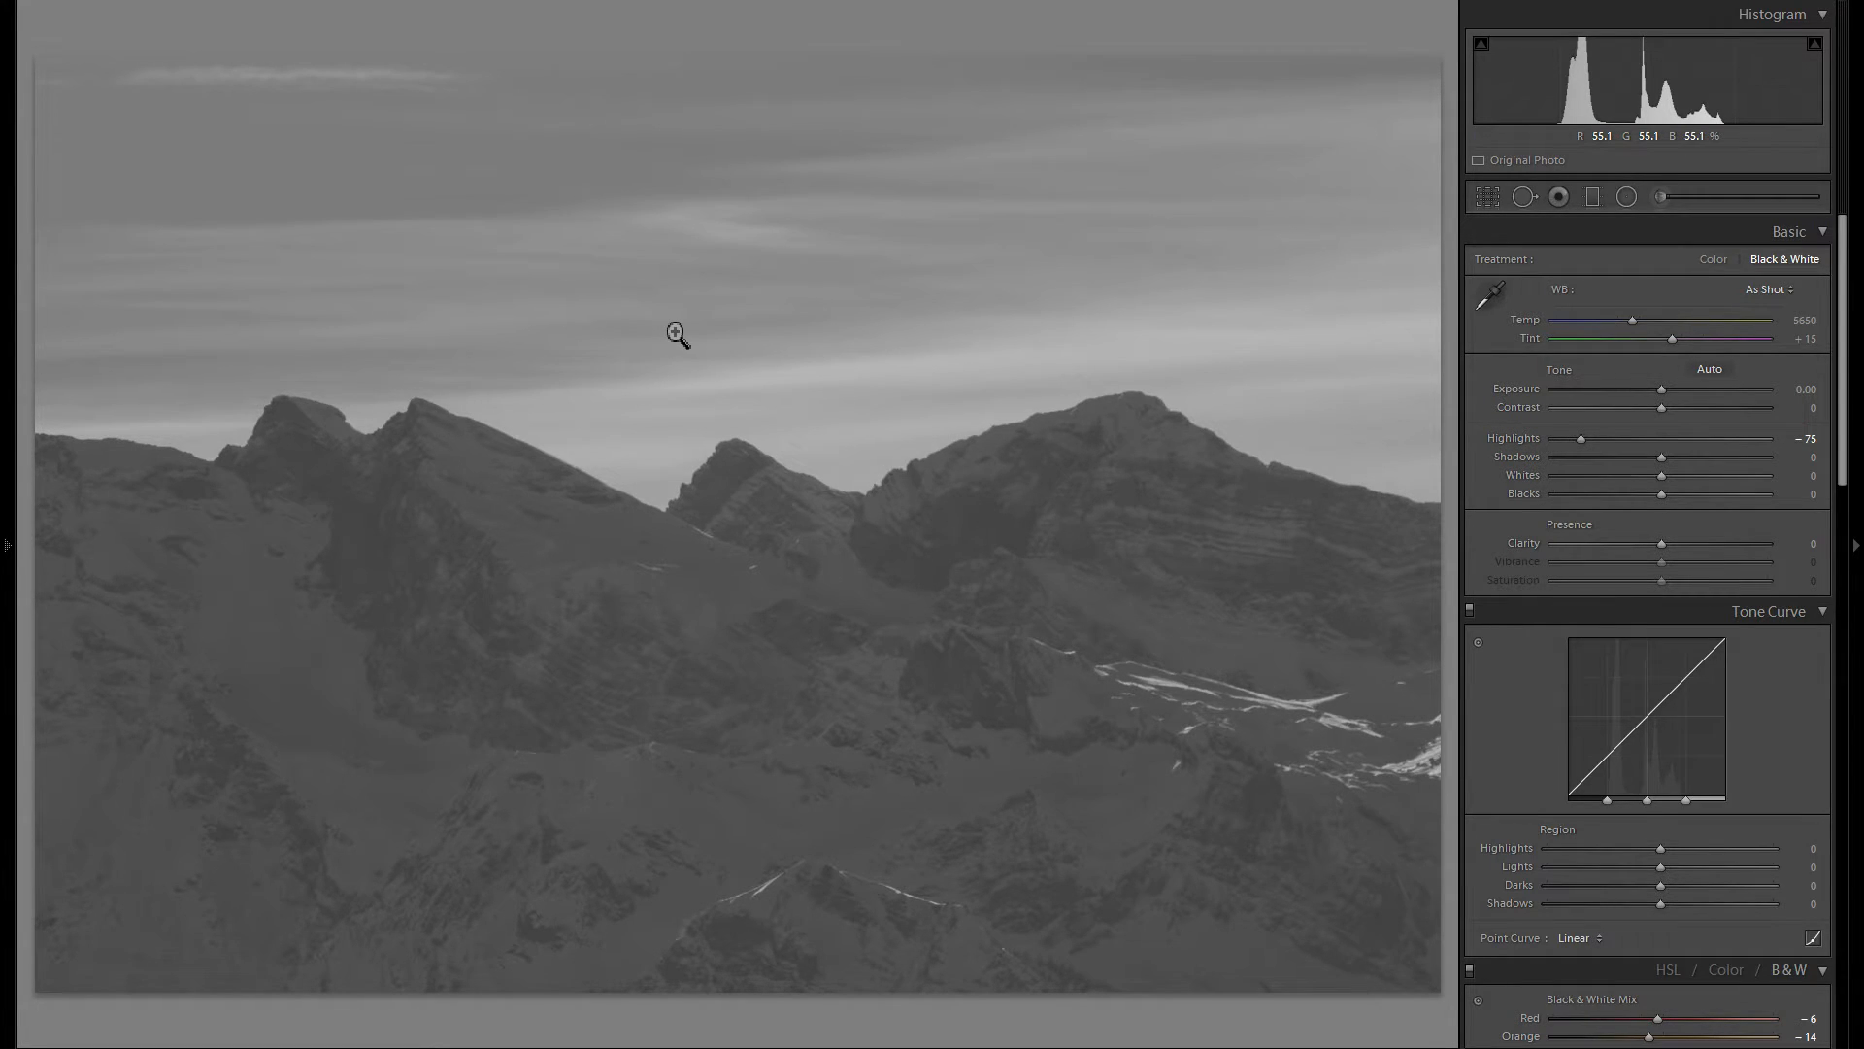
pyautogui.moveTo(1662, 457); pyautogui.dragTo(1853, 455)
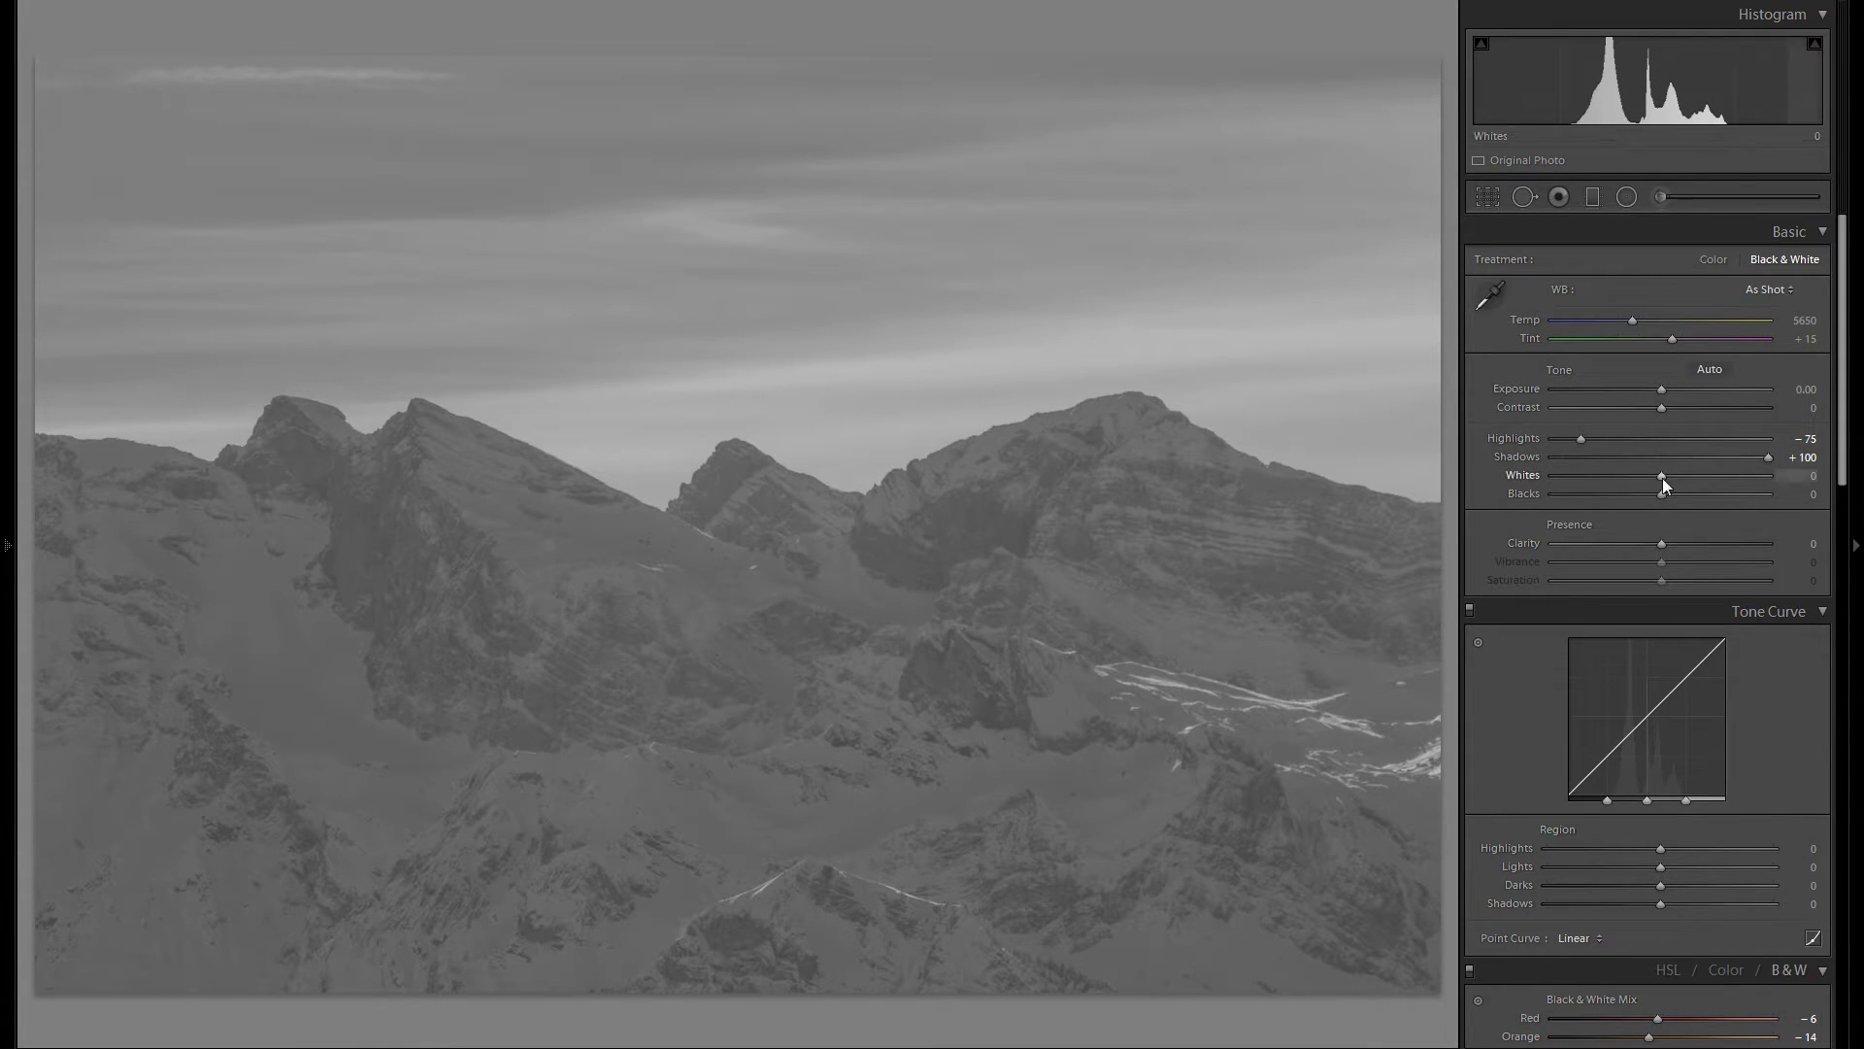
pyautogui.moveTo(1662, 500); pyautogui.dragTo(1587, 491)
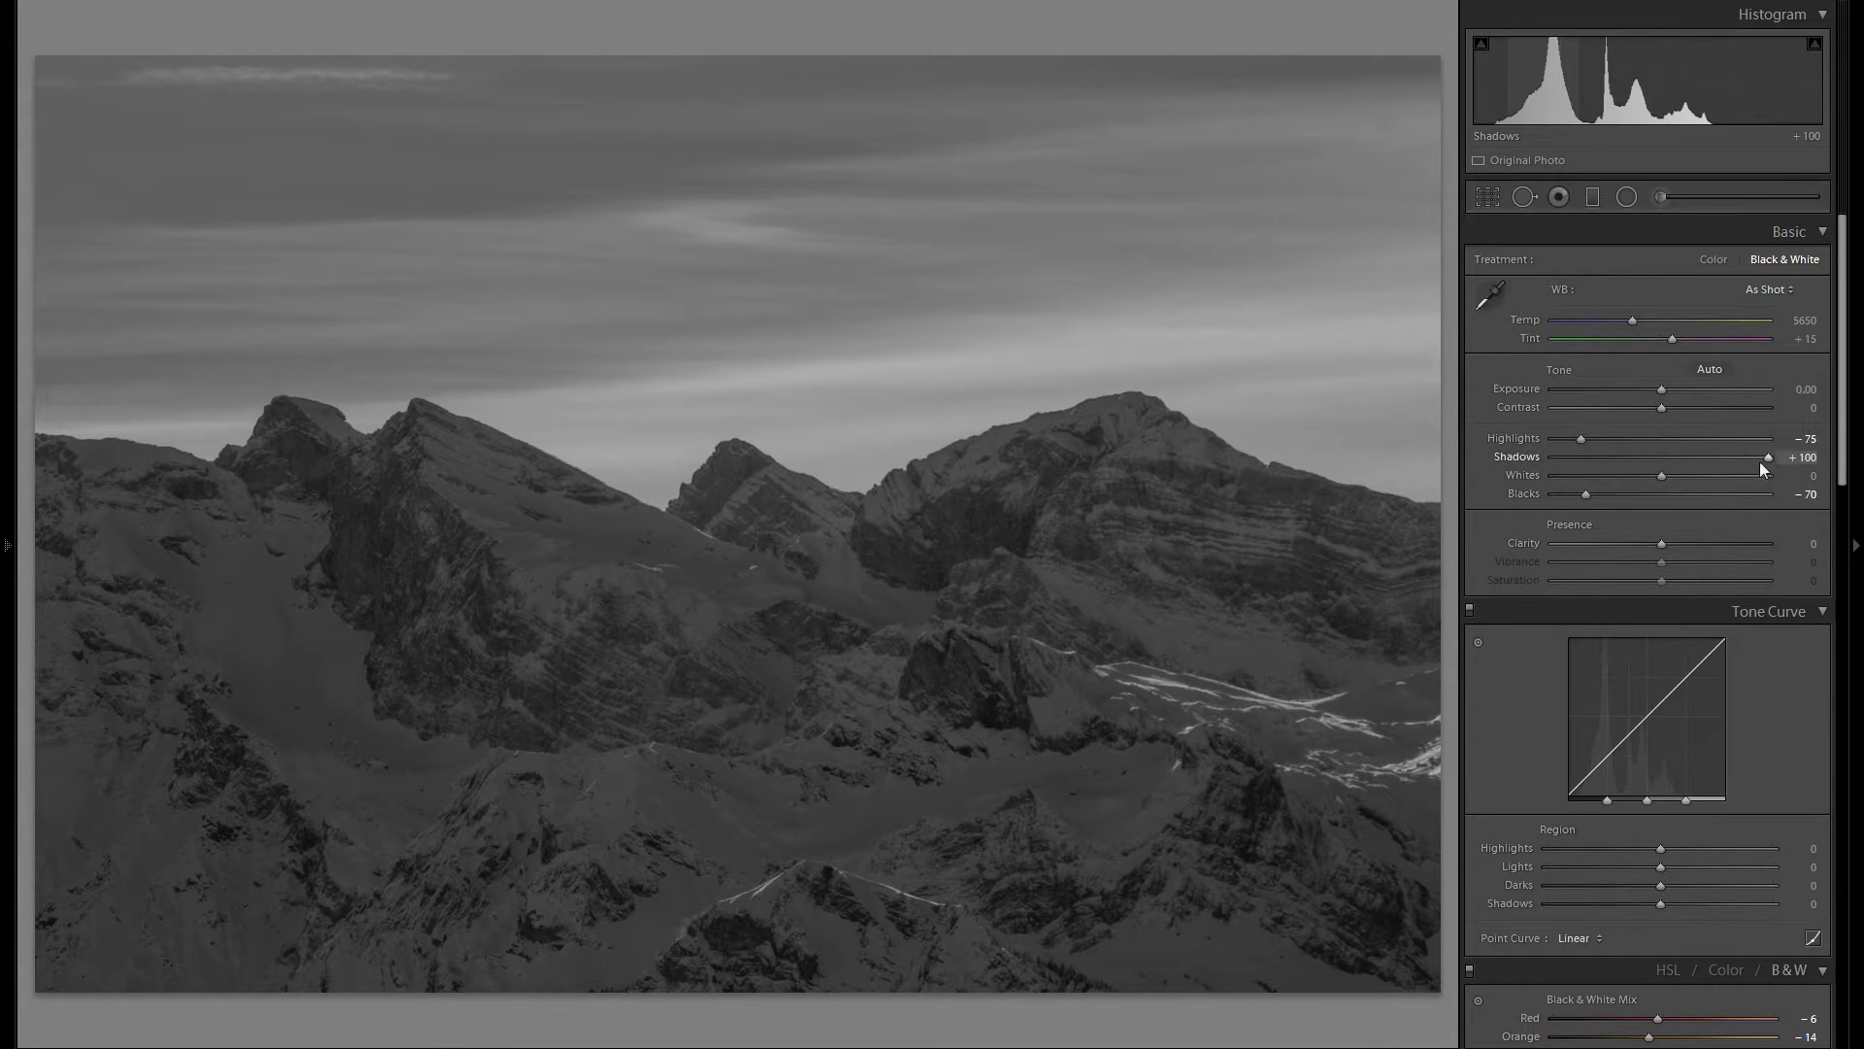
pyautogui.moveTo(1589, 497); pyautogui.dragTo(1581, 497)
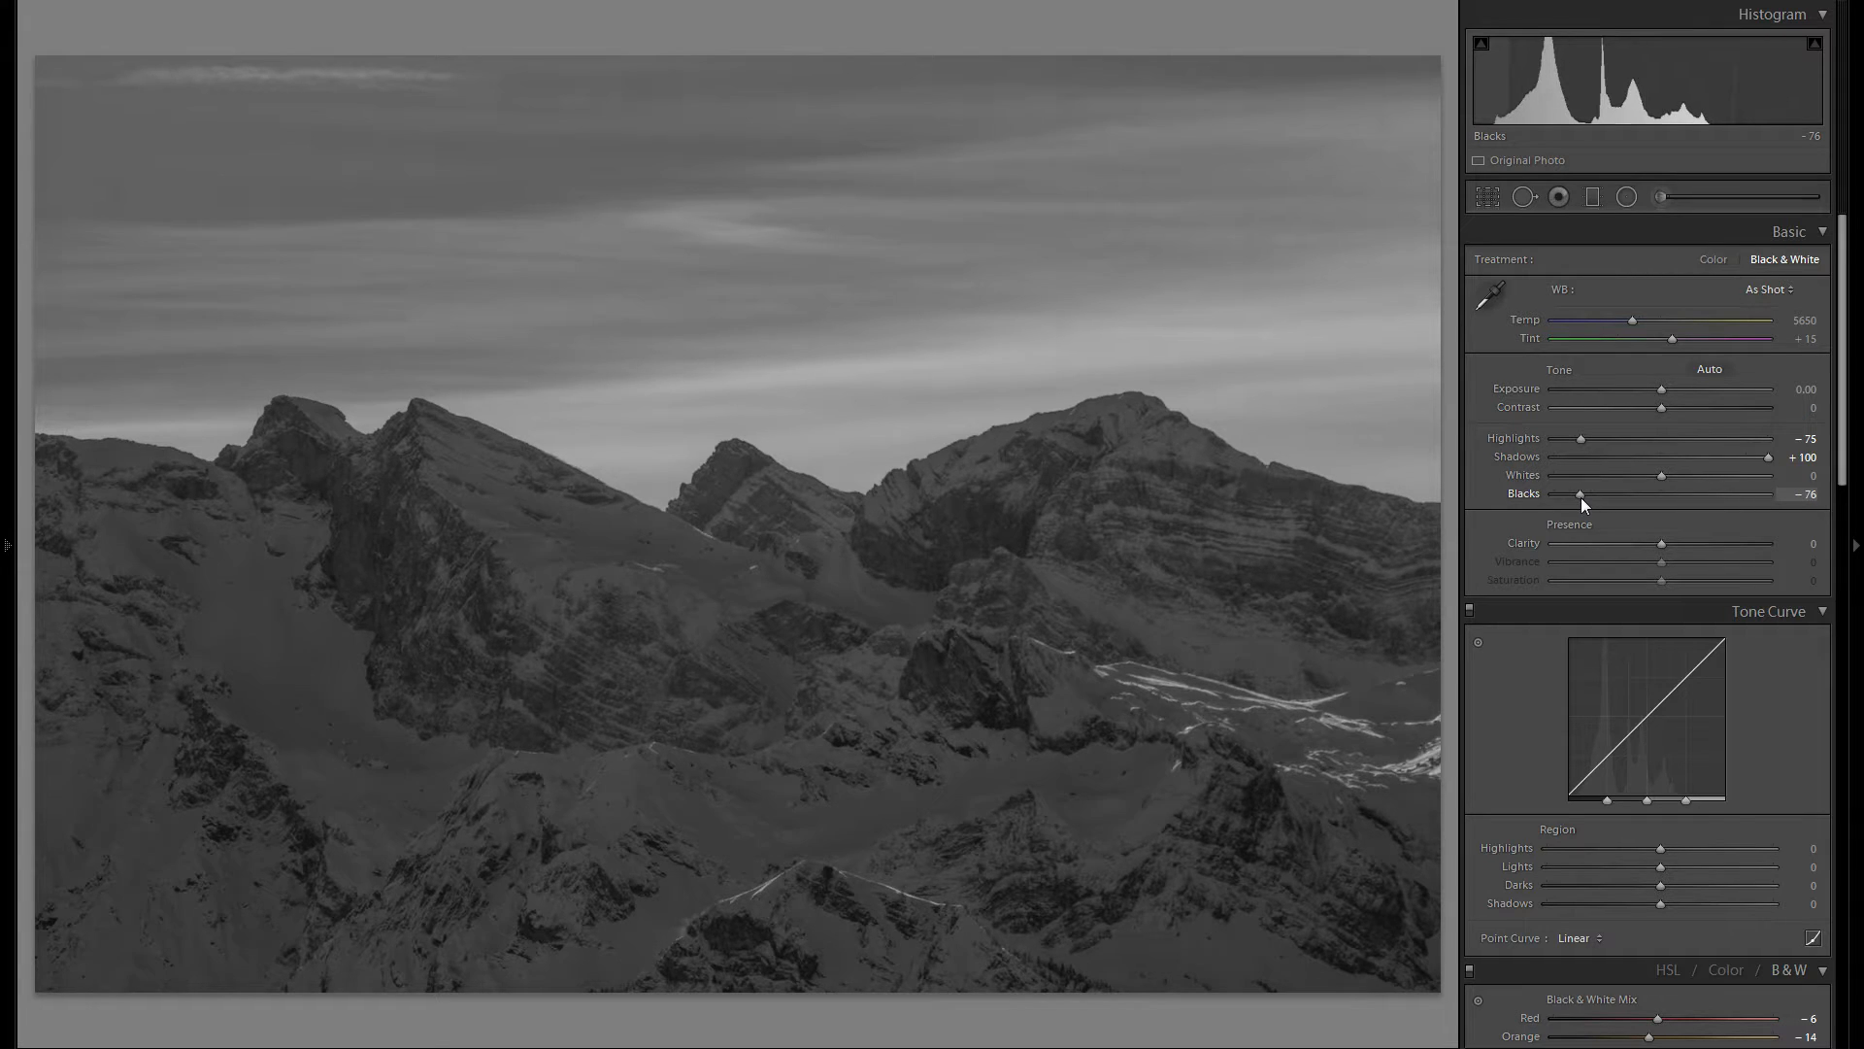
pyautogui.doubleClick(1528, 495)
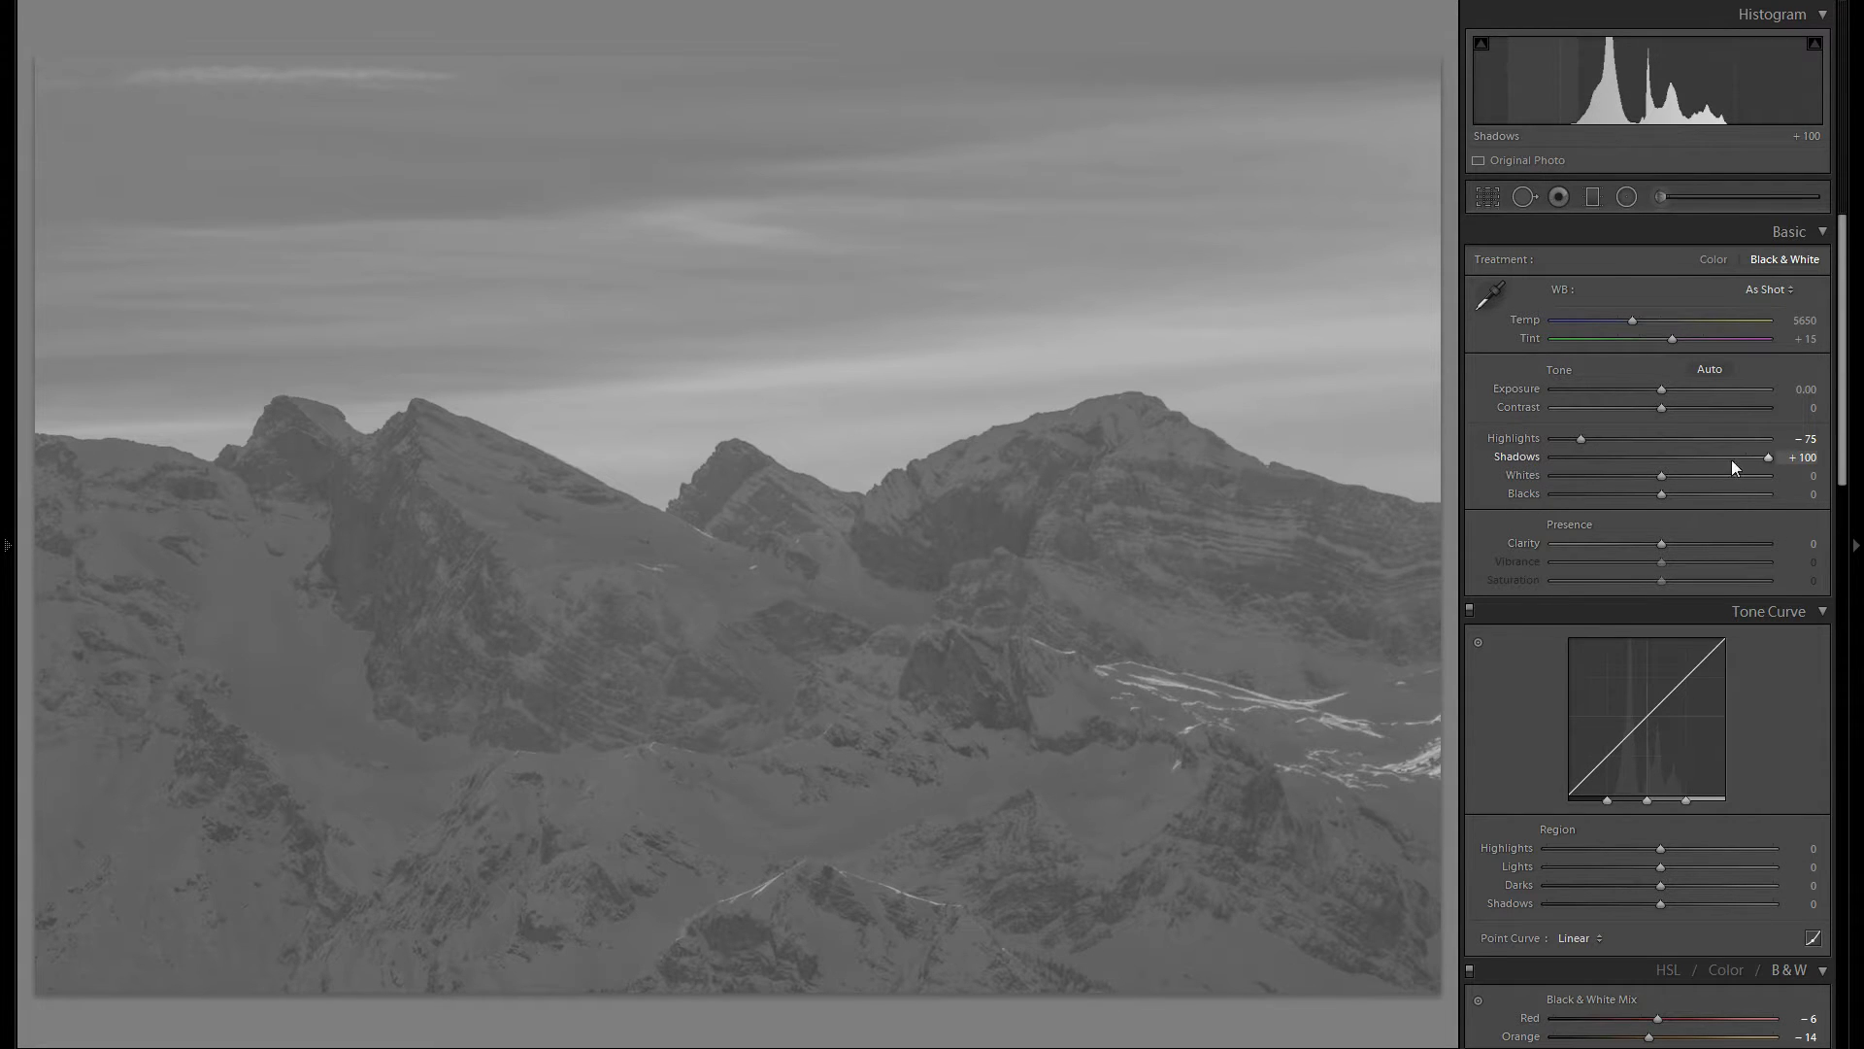
pyautogui.doubleClick(1515, 457)
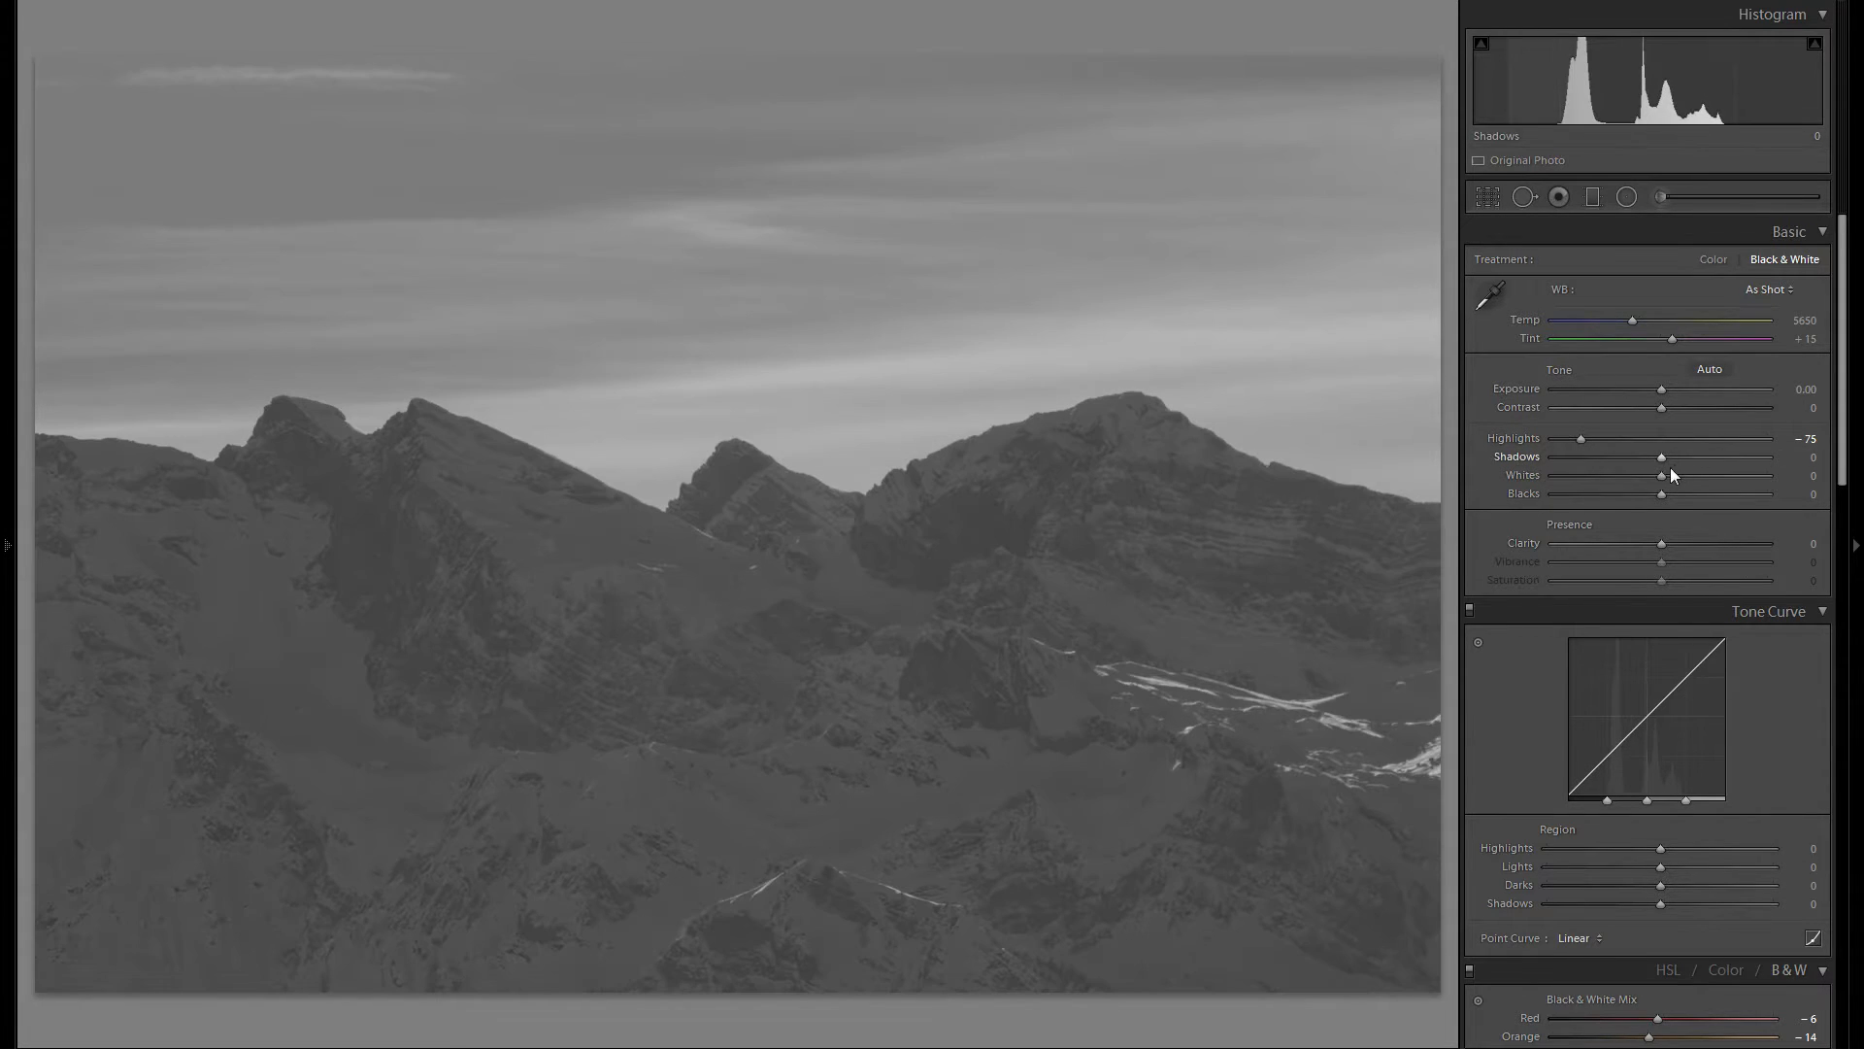
# Darken the Blacks to −67 and raise the Shadows to +100 in the photo's basic tone settings
pyautogui.moveTo(1663, 498); pyautogui.dragTo(1576, 492)
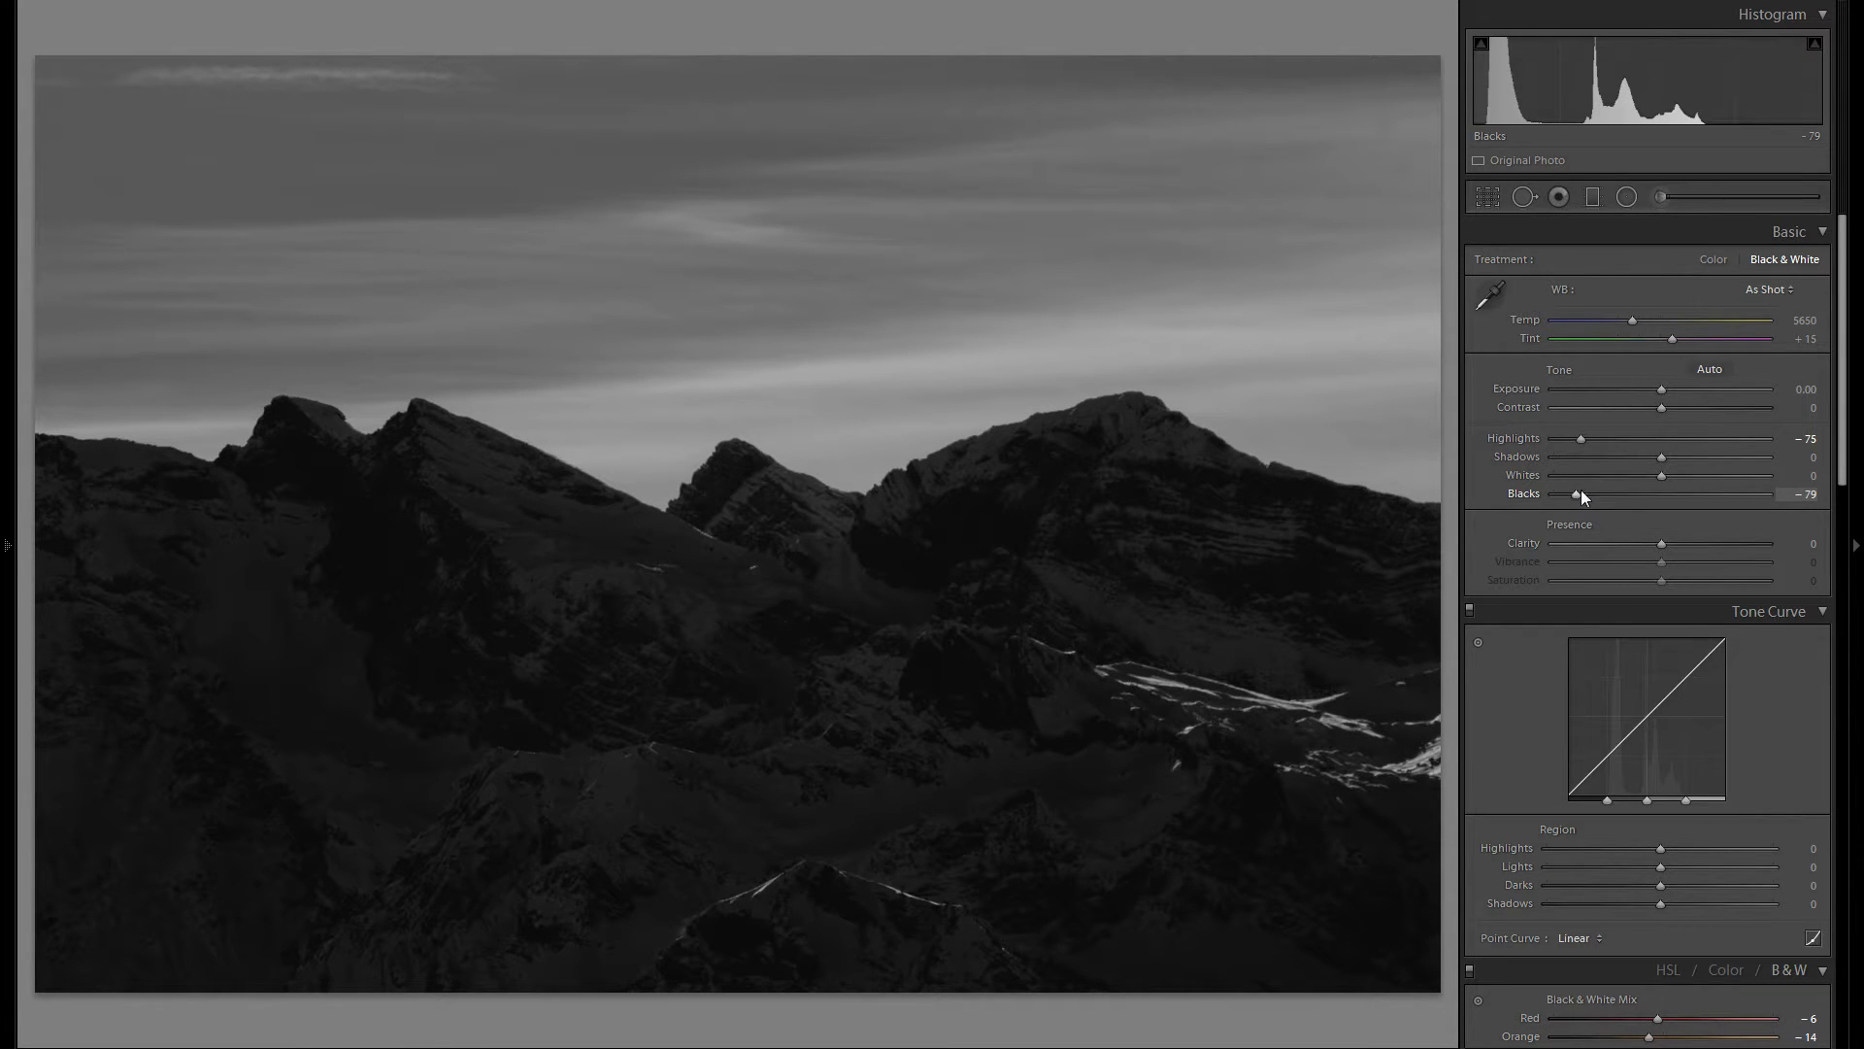
pyautogui.moveTo(1662, 456); pyautogui.dragTo(1861, 456)
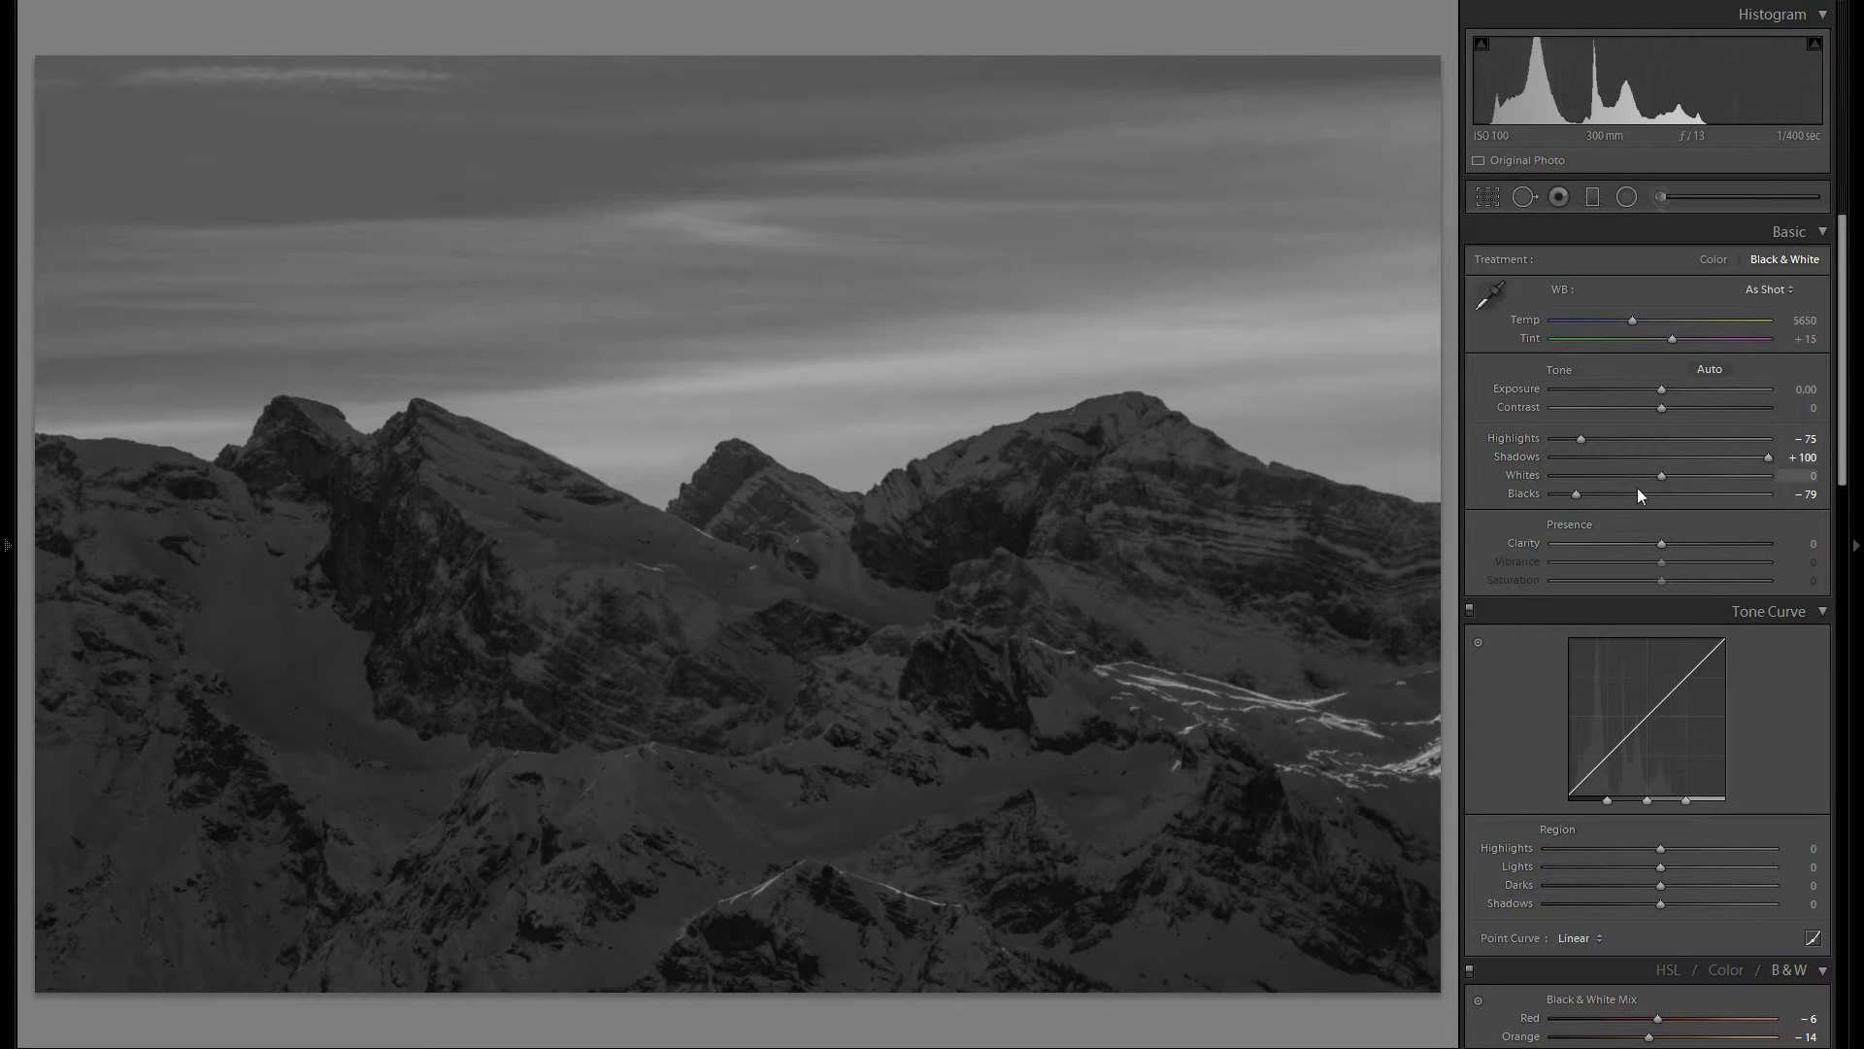
pyautogui.moveTo(1577, 494); pyautogui.dragTo(1591, 496)
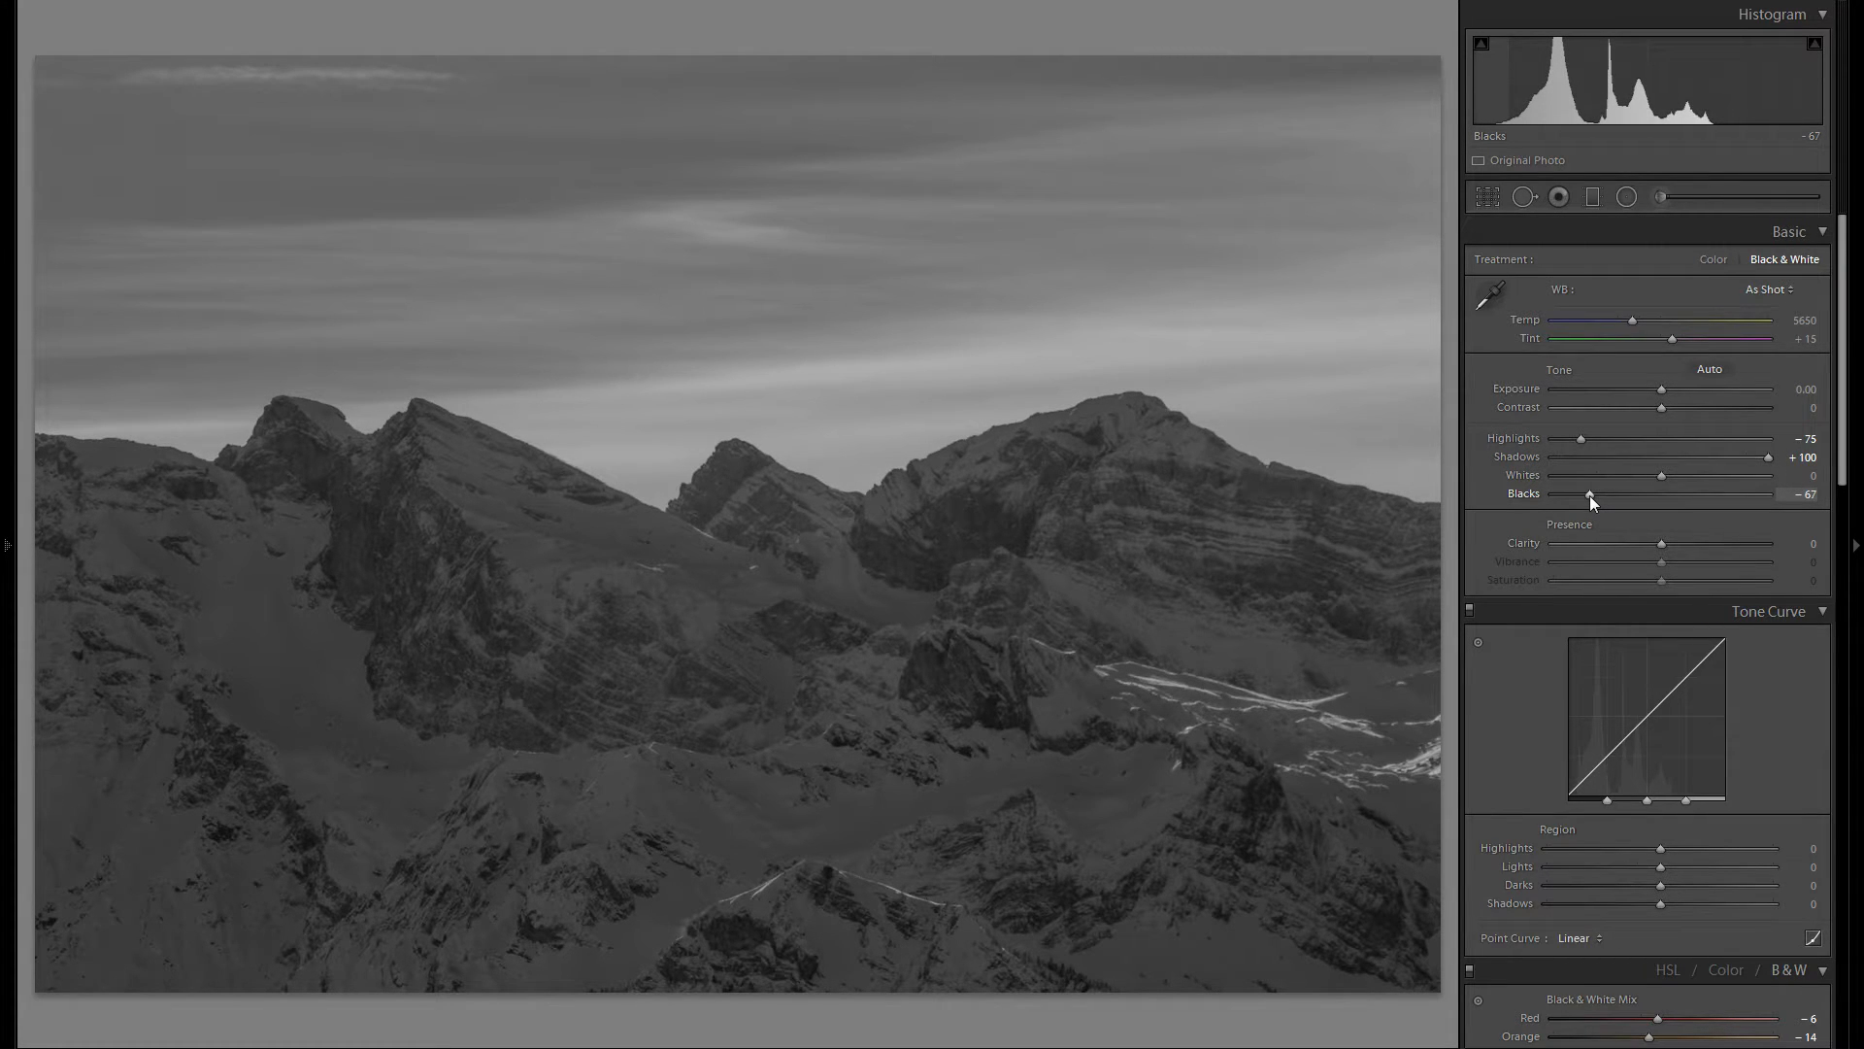
pyautogui.doubleClick(1519, 458)
pyautogui.moveTo(1661, 458); pyautogui.dragTo(1769, 461)
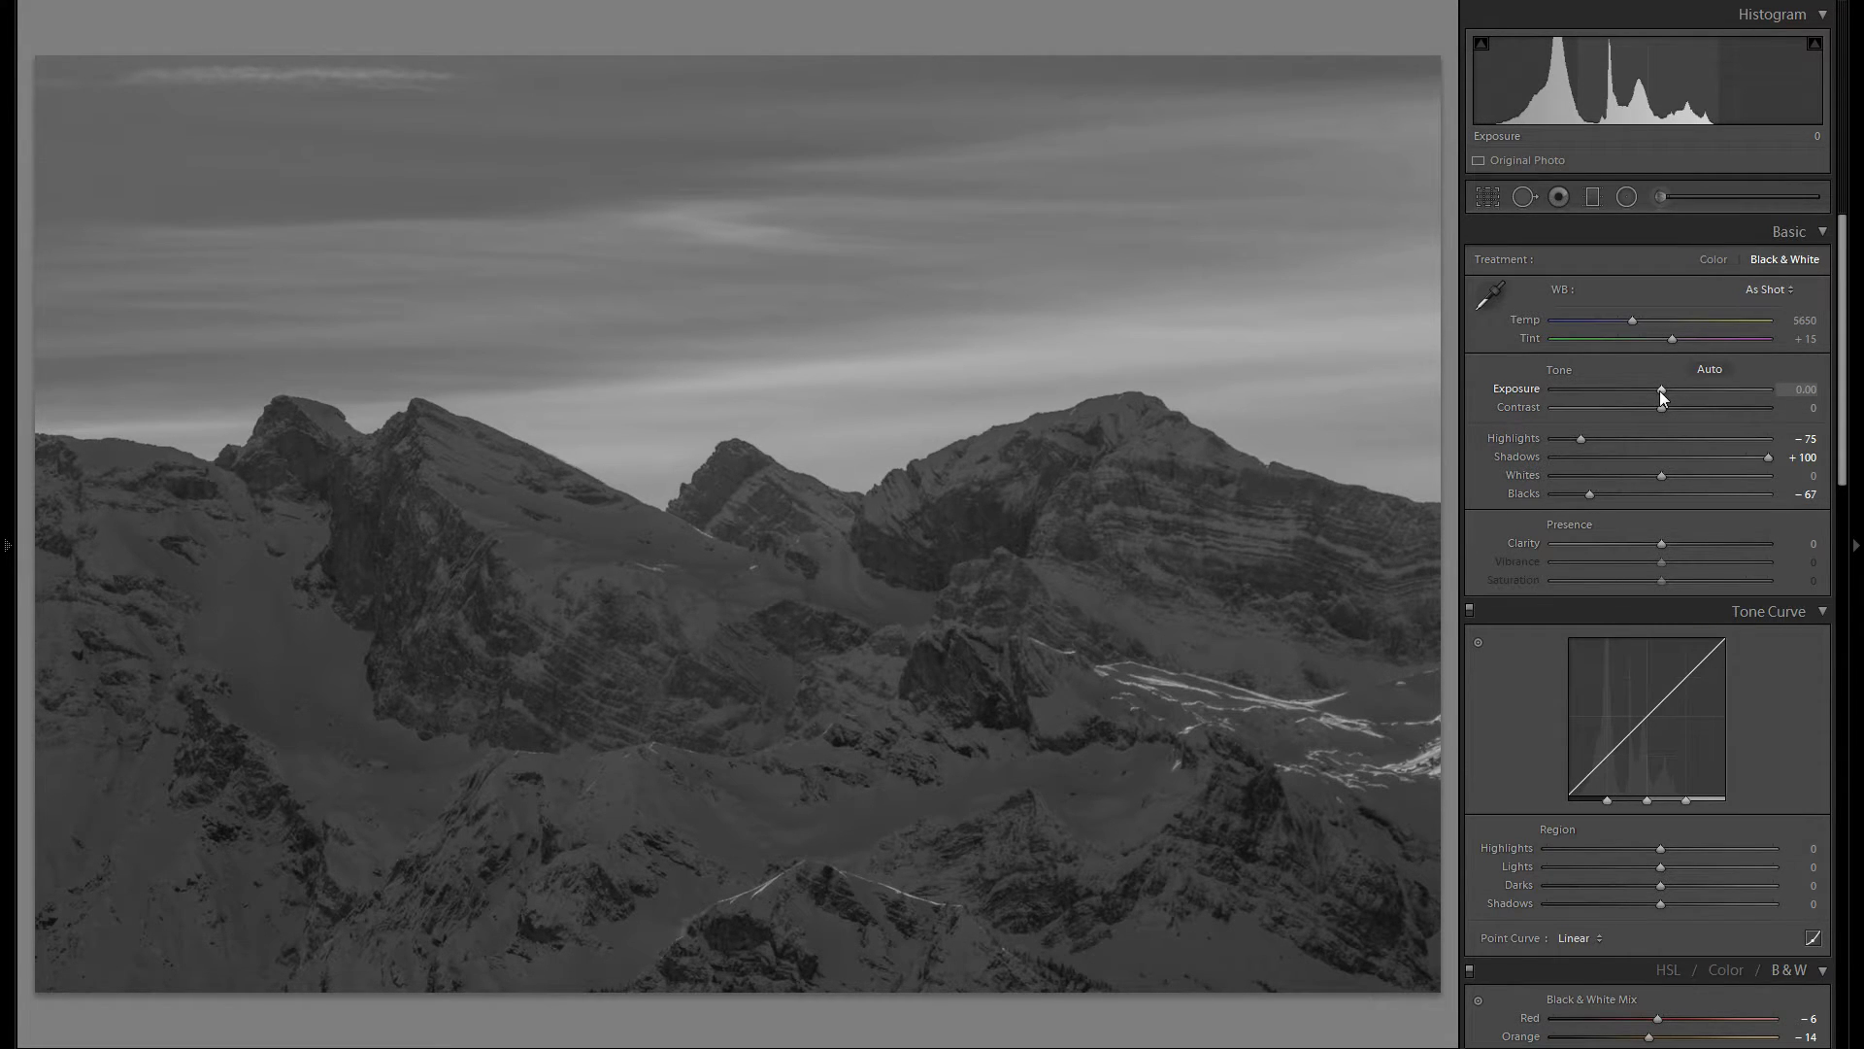
# Brighten the photo with Exposure +1.02 and lower the Highlights to −100
pyautogui.moveTo(1661, 391)
pyautogui.mouseDown()
pyautogui.moveTo(1685, 388)
pyautogui.moveTo(1676, 408)
pyautogui.mouseUp()
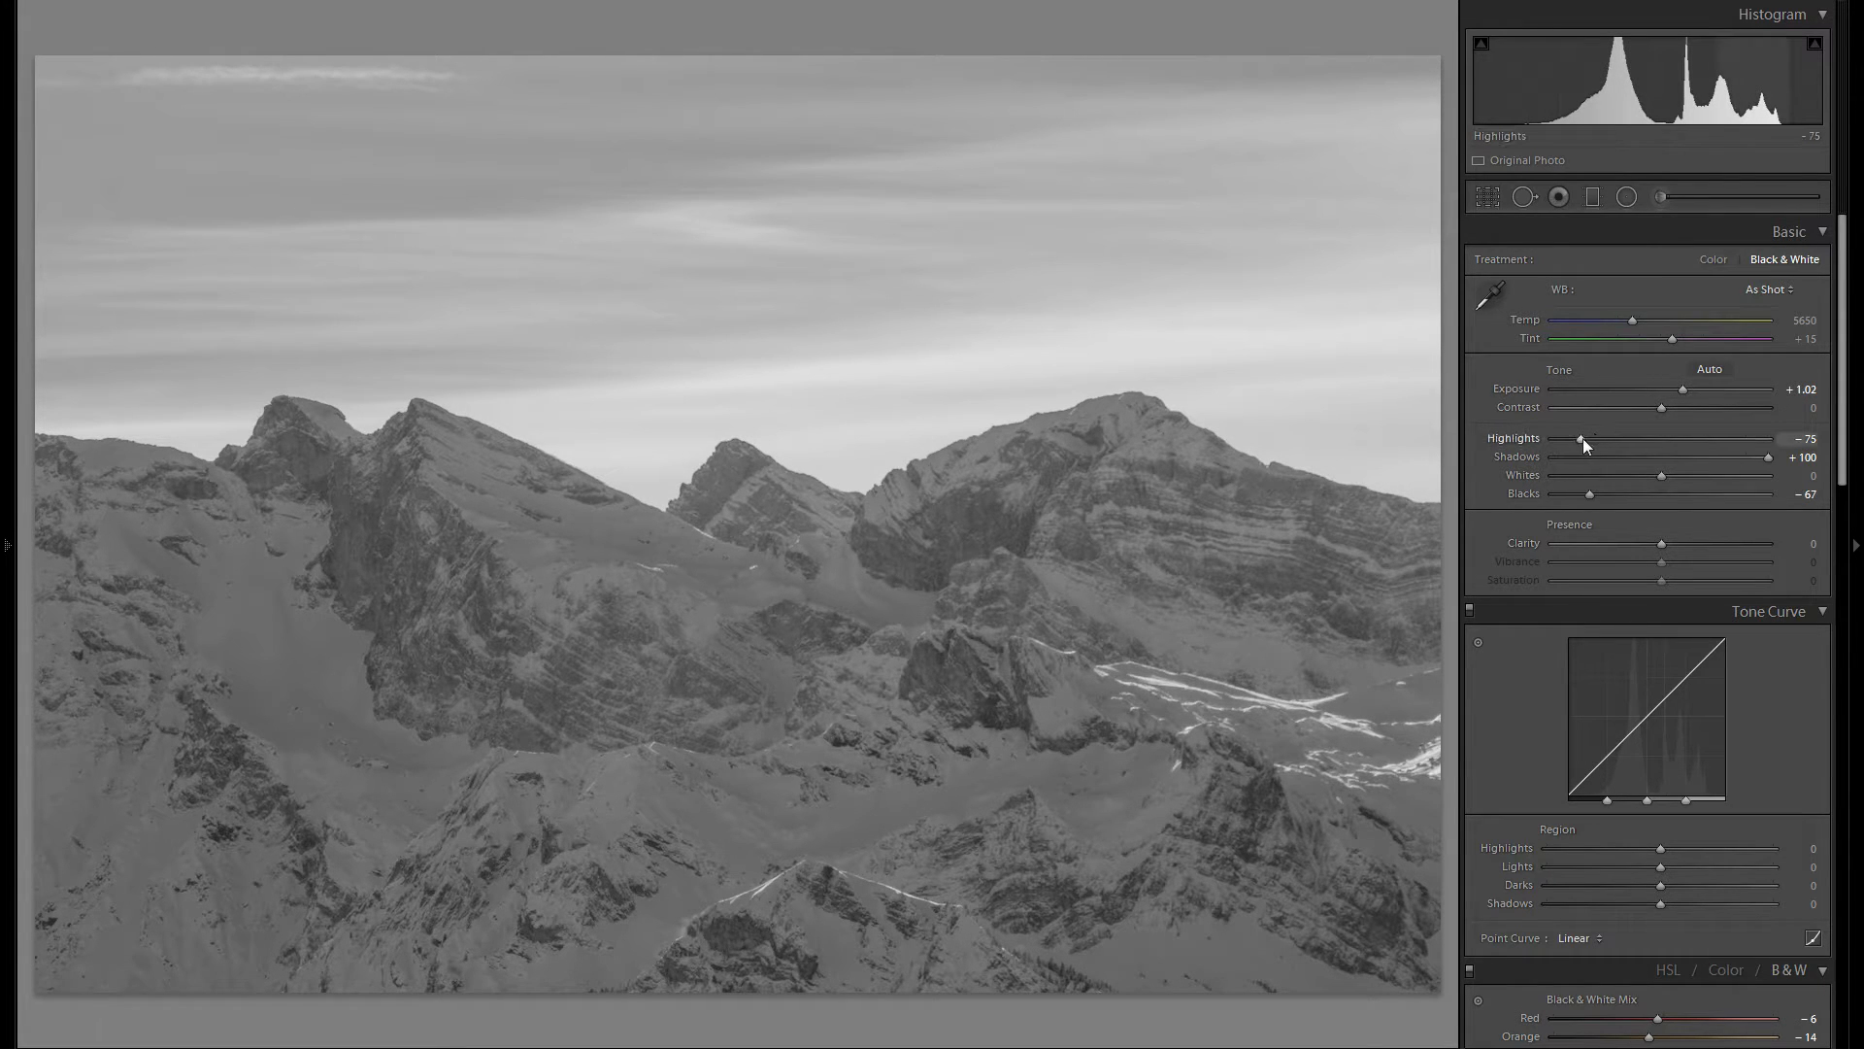
pyautogui.moveTo(1581, 439); pyautogui.dragTo(1537, 442)
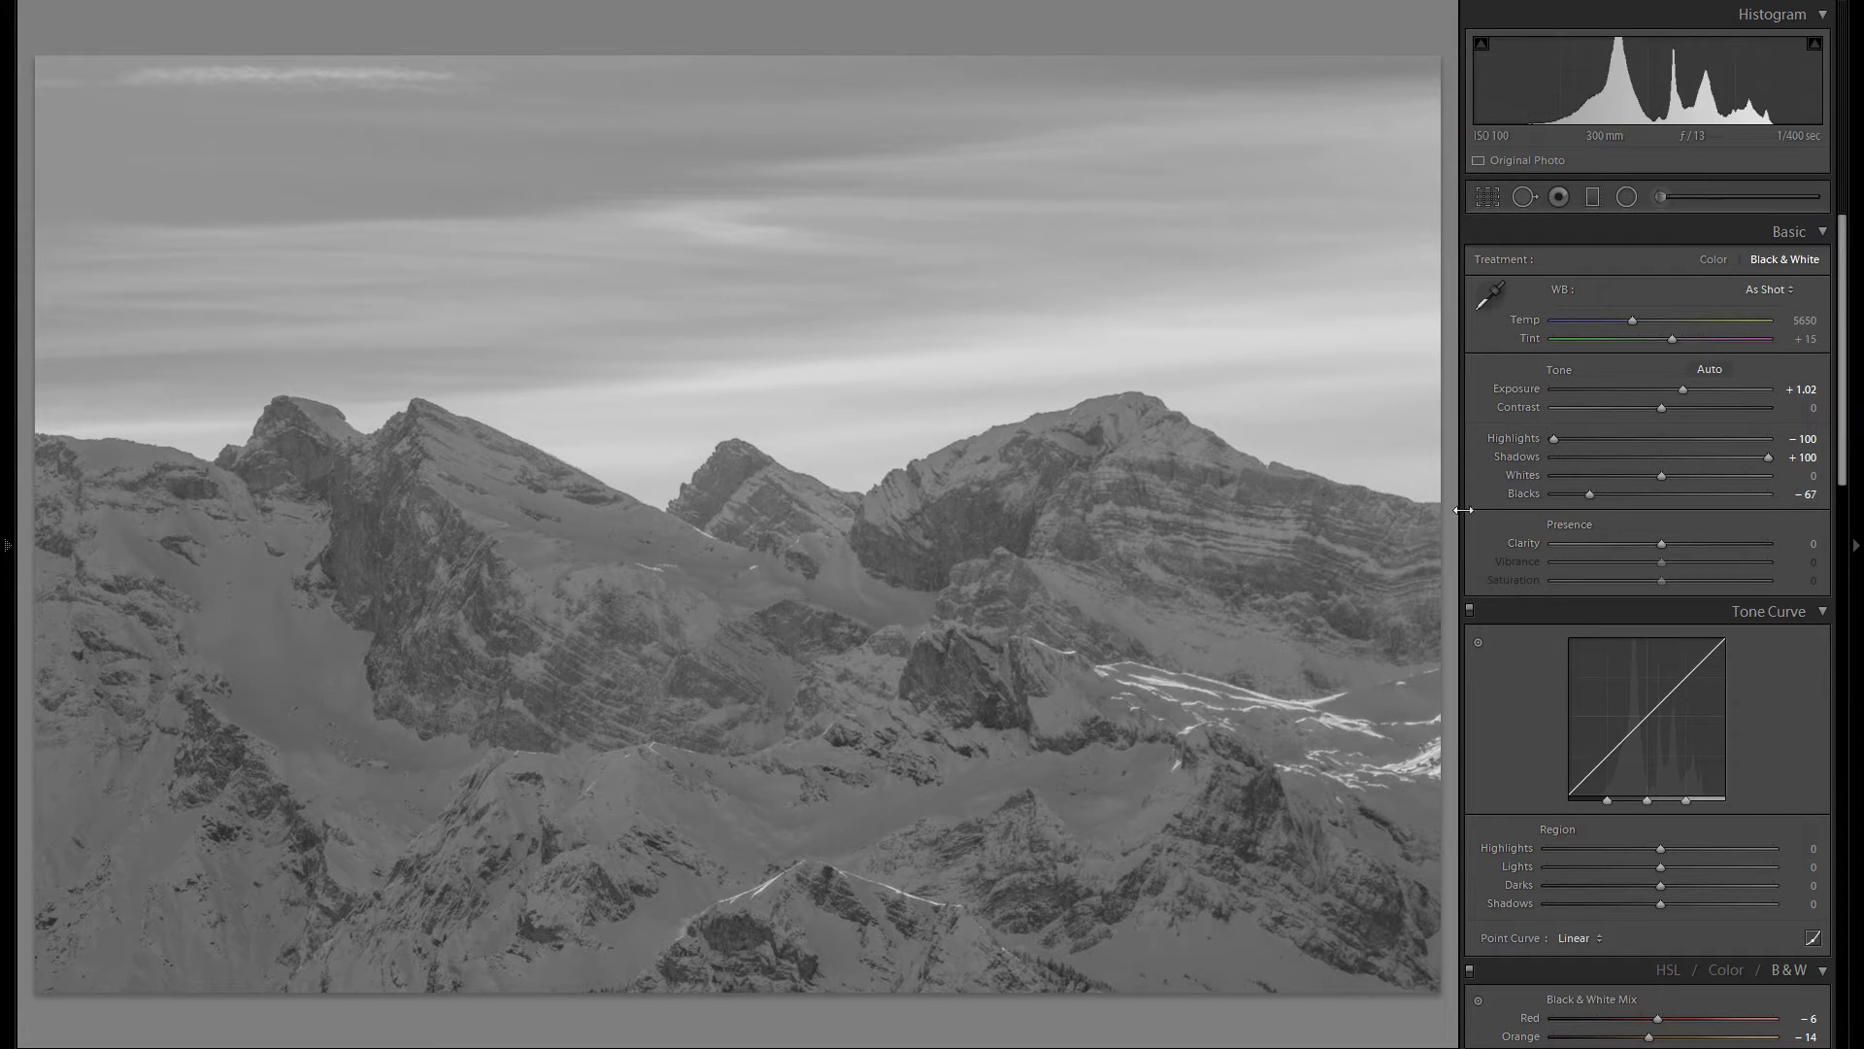
pyautogui.moveTo(1565, 433); pyautogui.dragTo(1528, 442)
# Raise the Contrast to +100 and fine-tune the Blacks to −72
pyautogui.moveTo(1662, 407); pyautogui.dragTo(1773, 404)
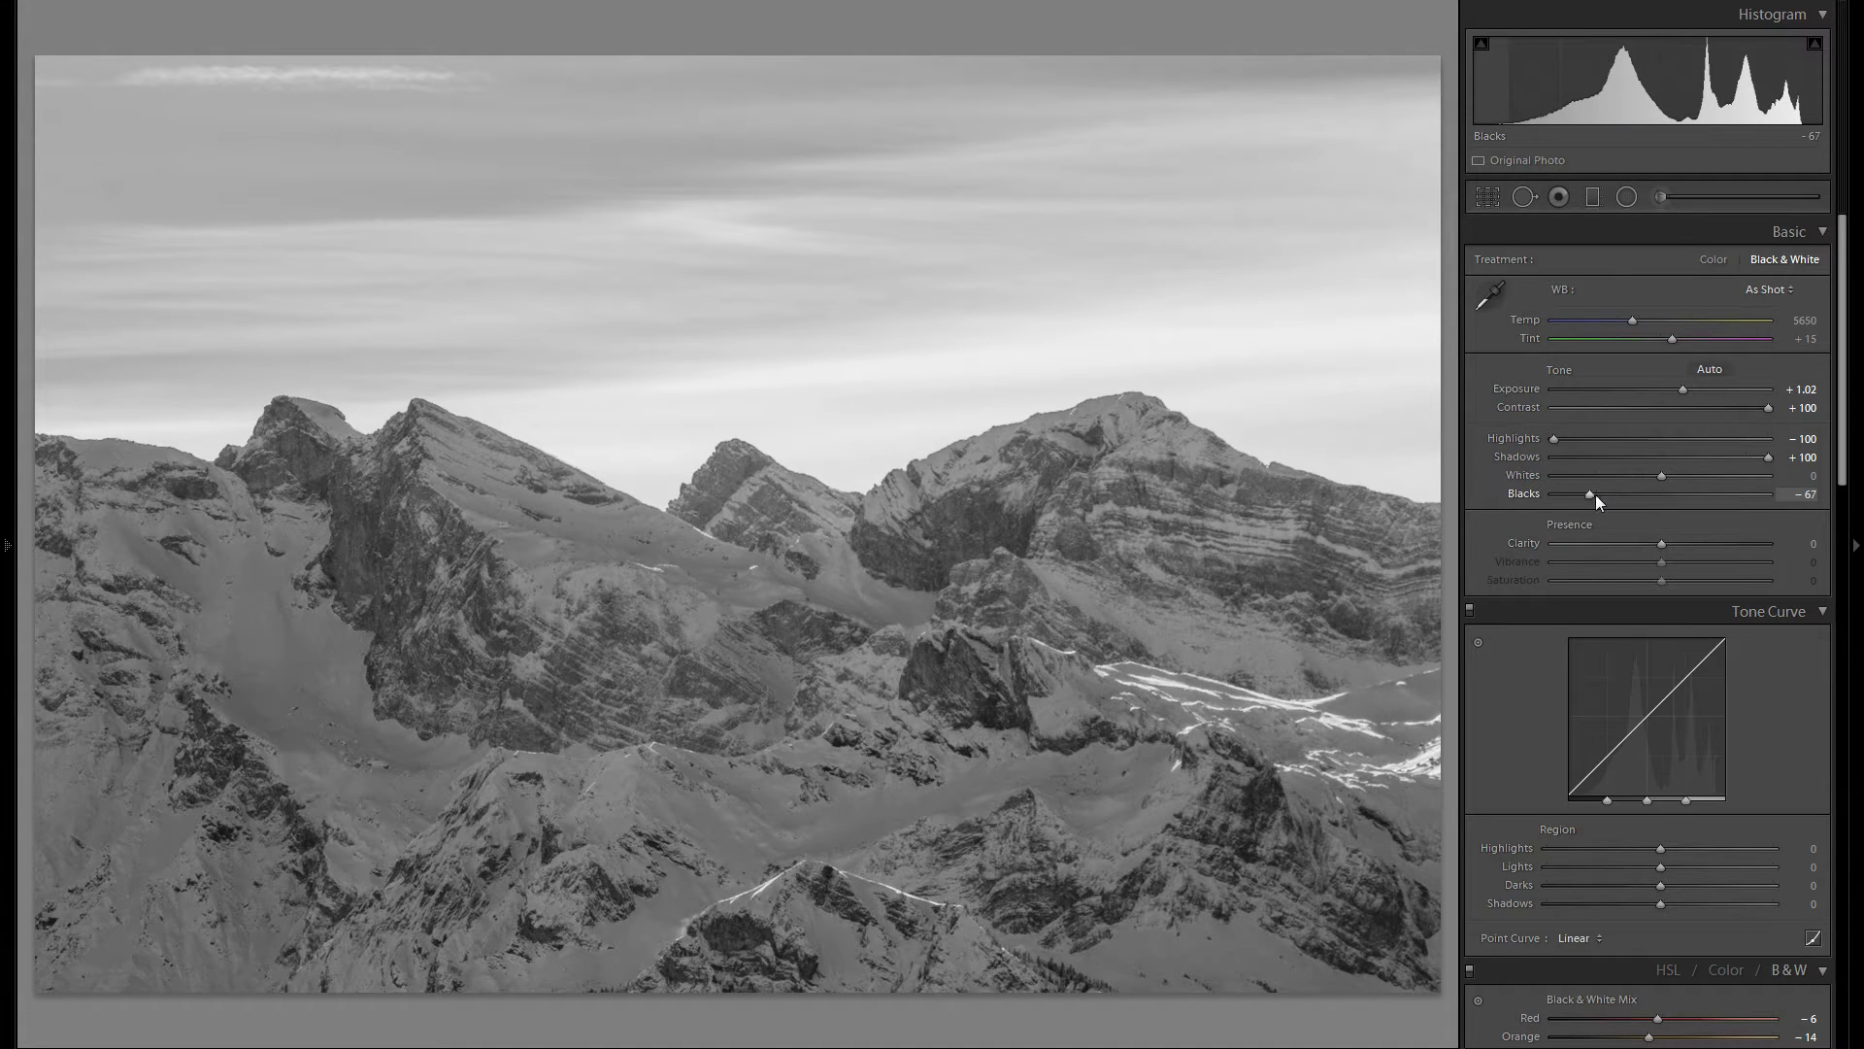
pyautogui.moveTo(1591, 495); pyautogui.dragTo(1583, 495)
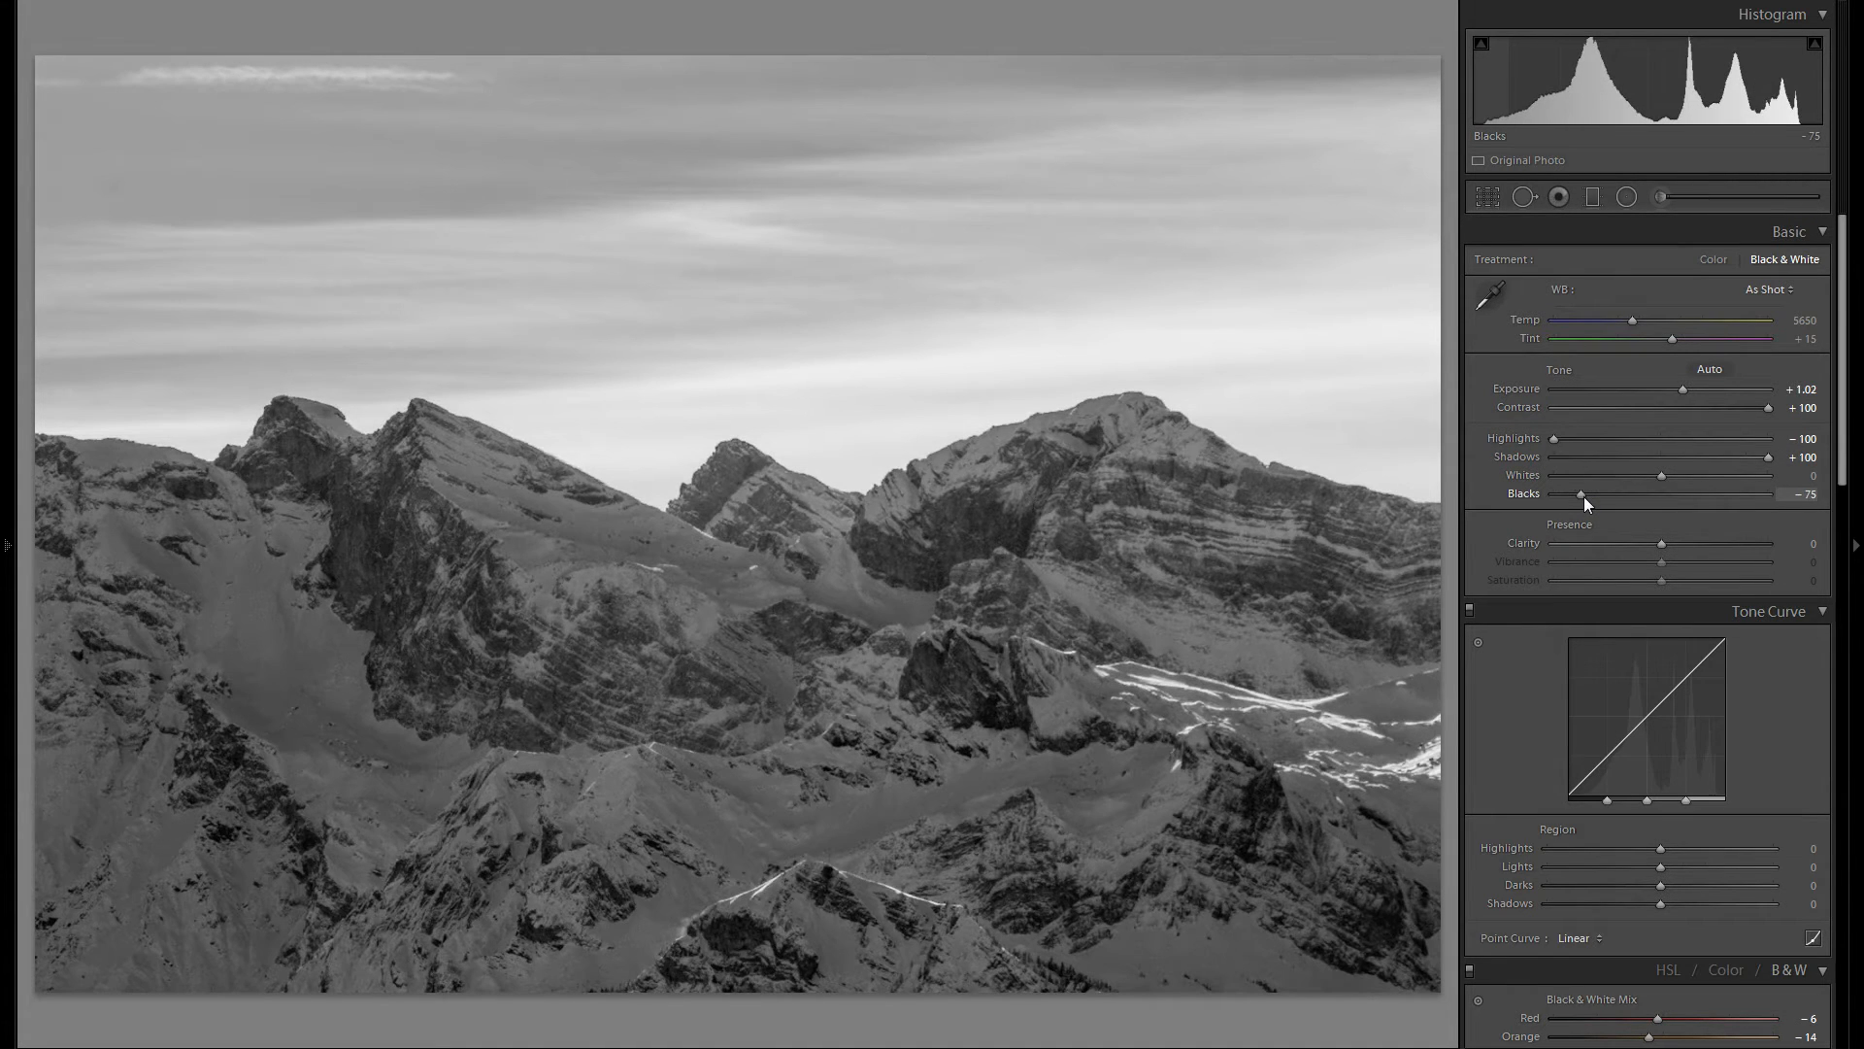
pyautogui.moveTo(1584, 498); pyautogui.dragTo(1587, 499)
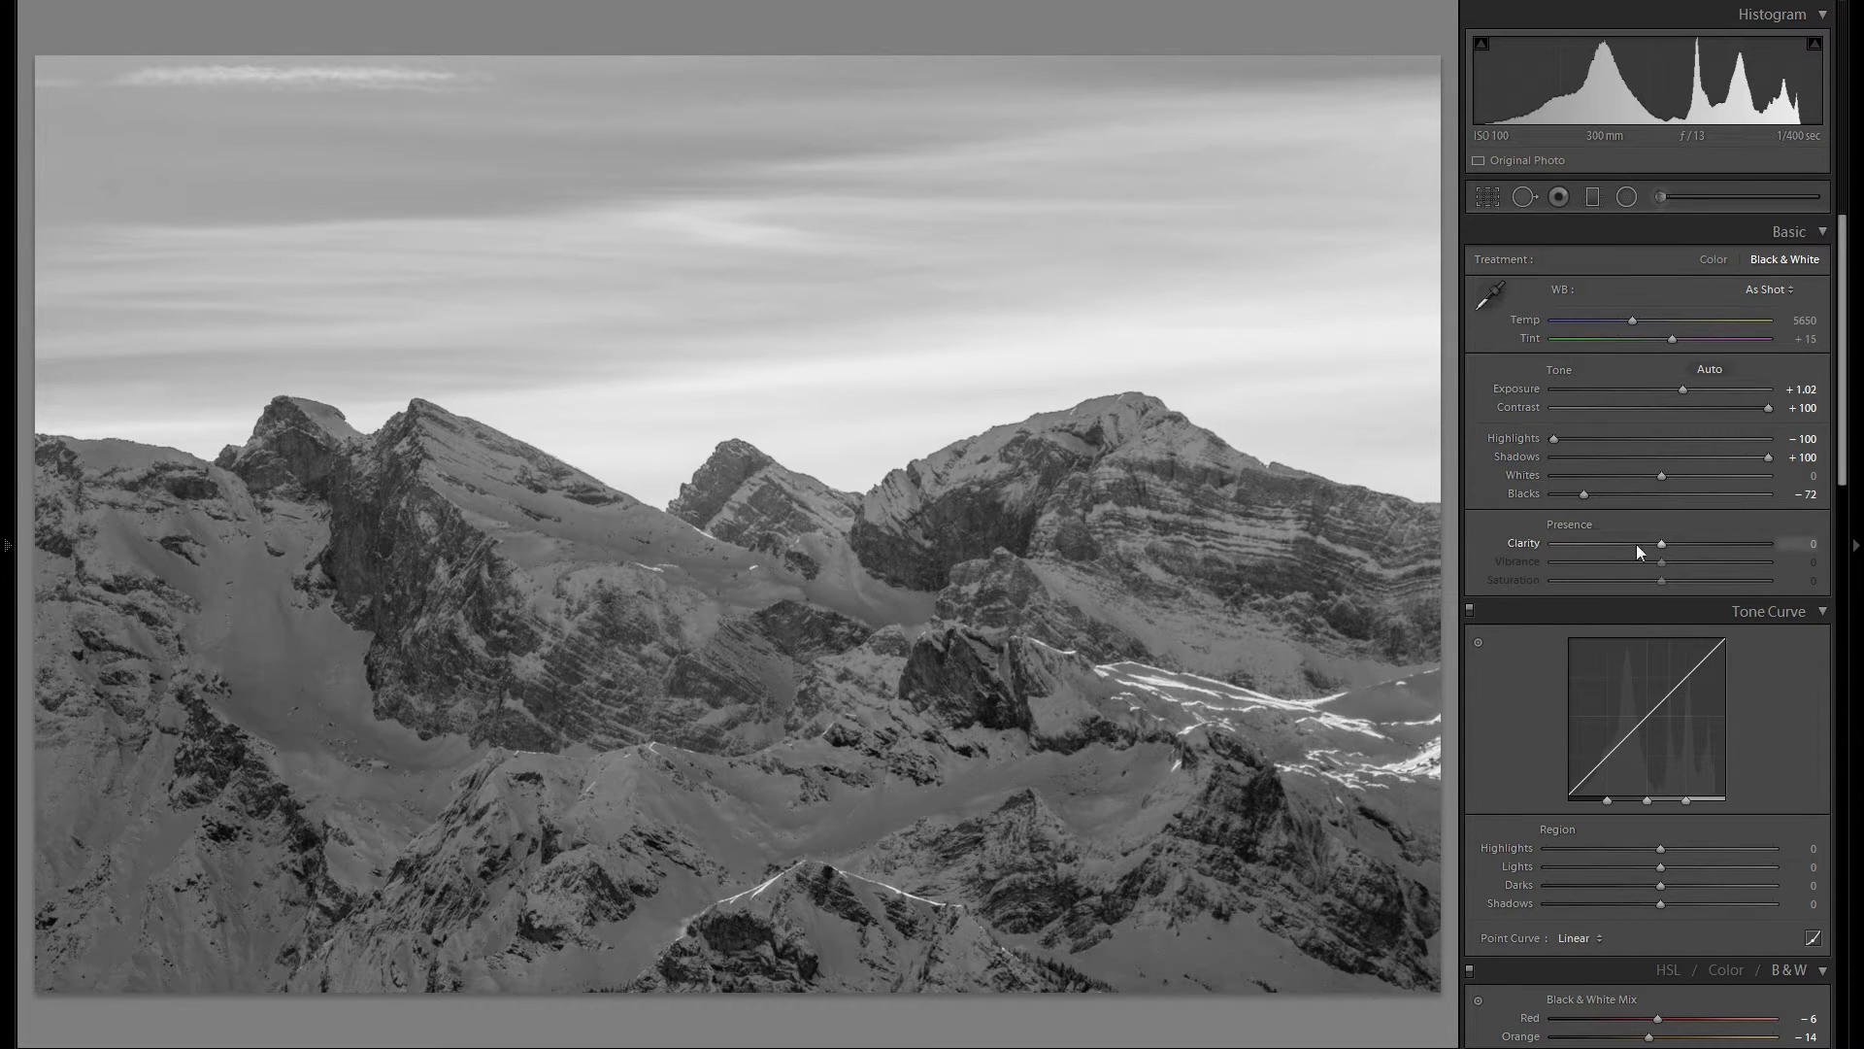
# Test a strong Clarity of +85 on the photo and settle on Clarity +20
pyautogui.moveTo(1662, 545)
pyautogui.mouseDown()
pyautogui.moveTo(1761, 541)
pyautogui.moveTo(1657, 545)
pyautogui.moveTo(1684, 547)
pyautogui.mouseUp()
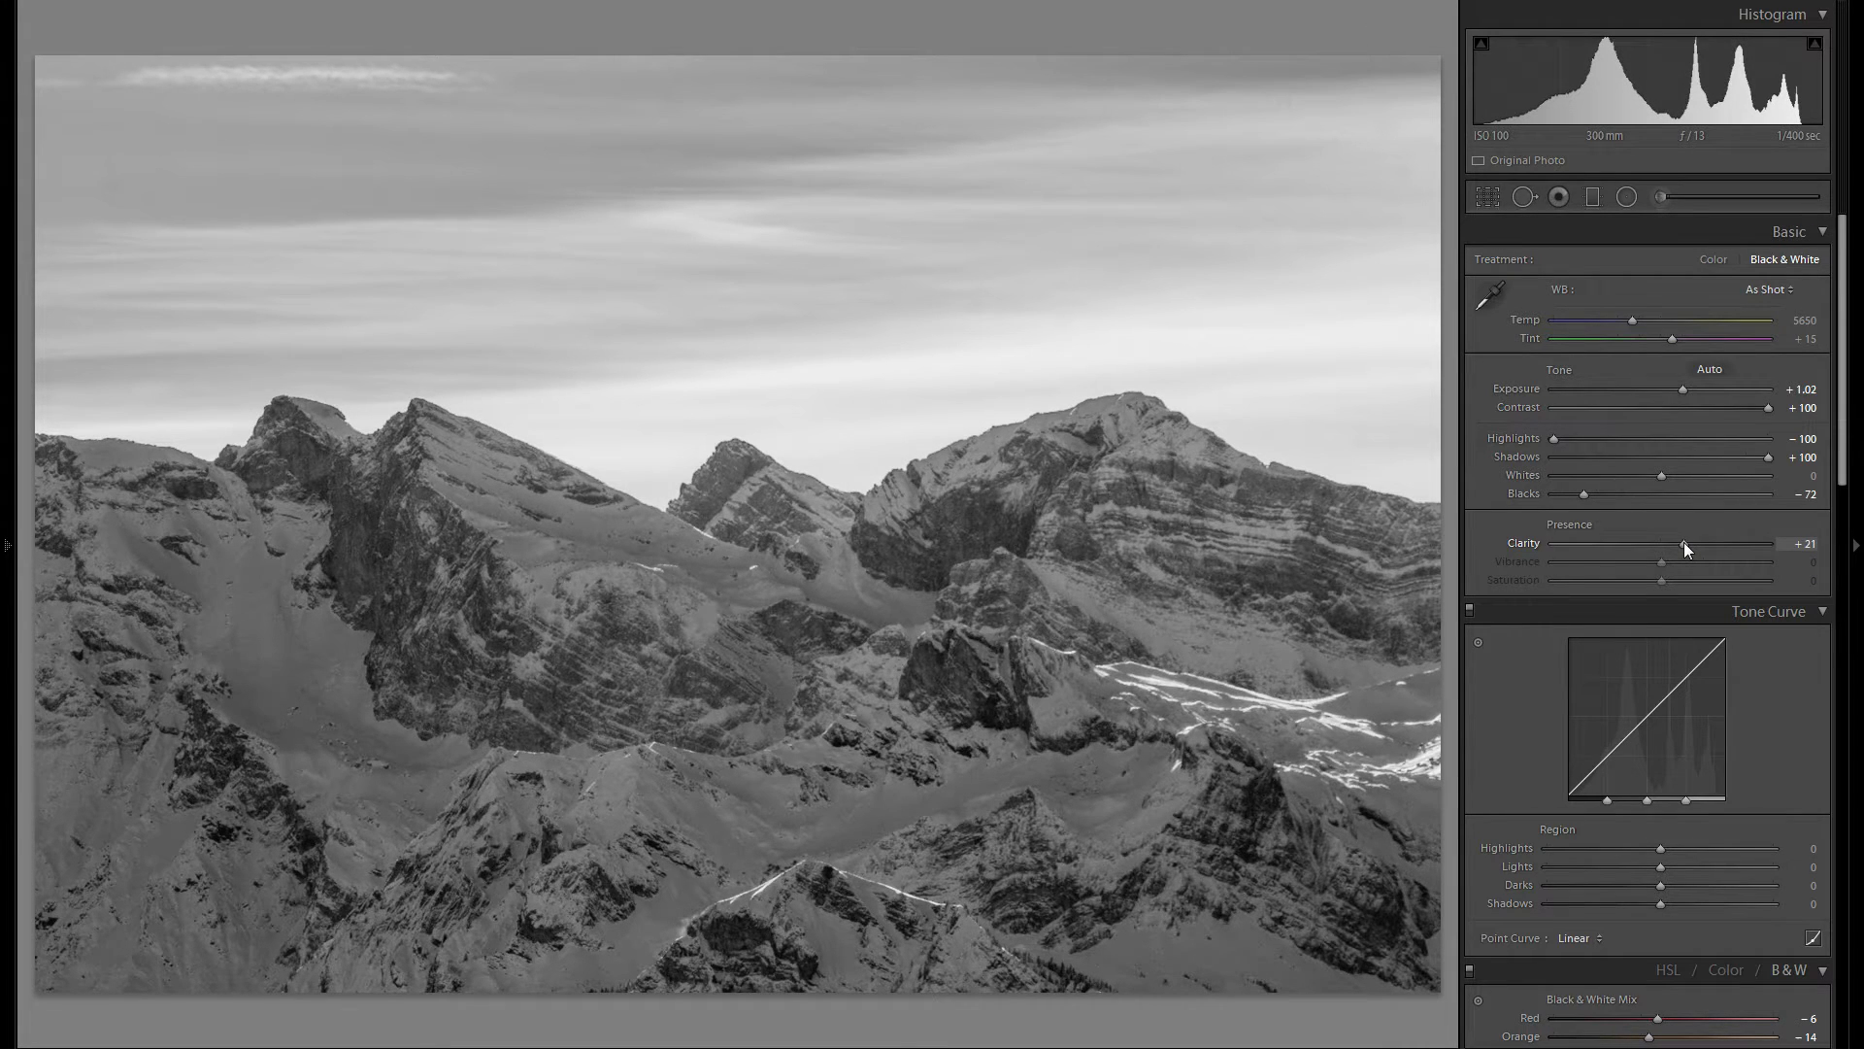
pyautogui.moveTo(1684, 542); pyautogui.dragTo(1751, 542)
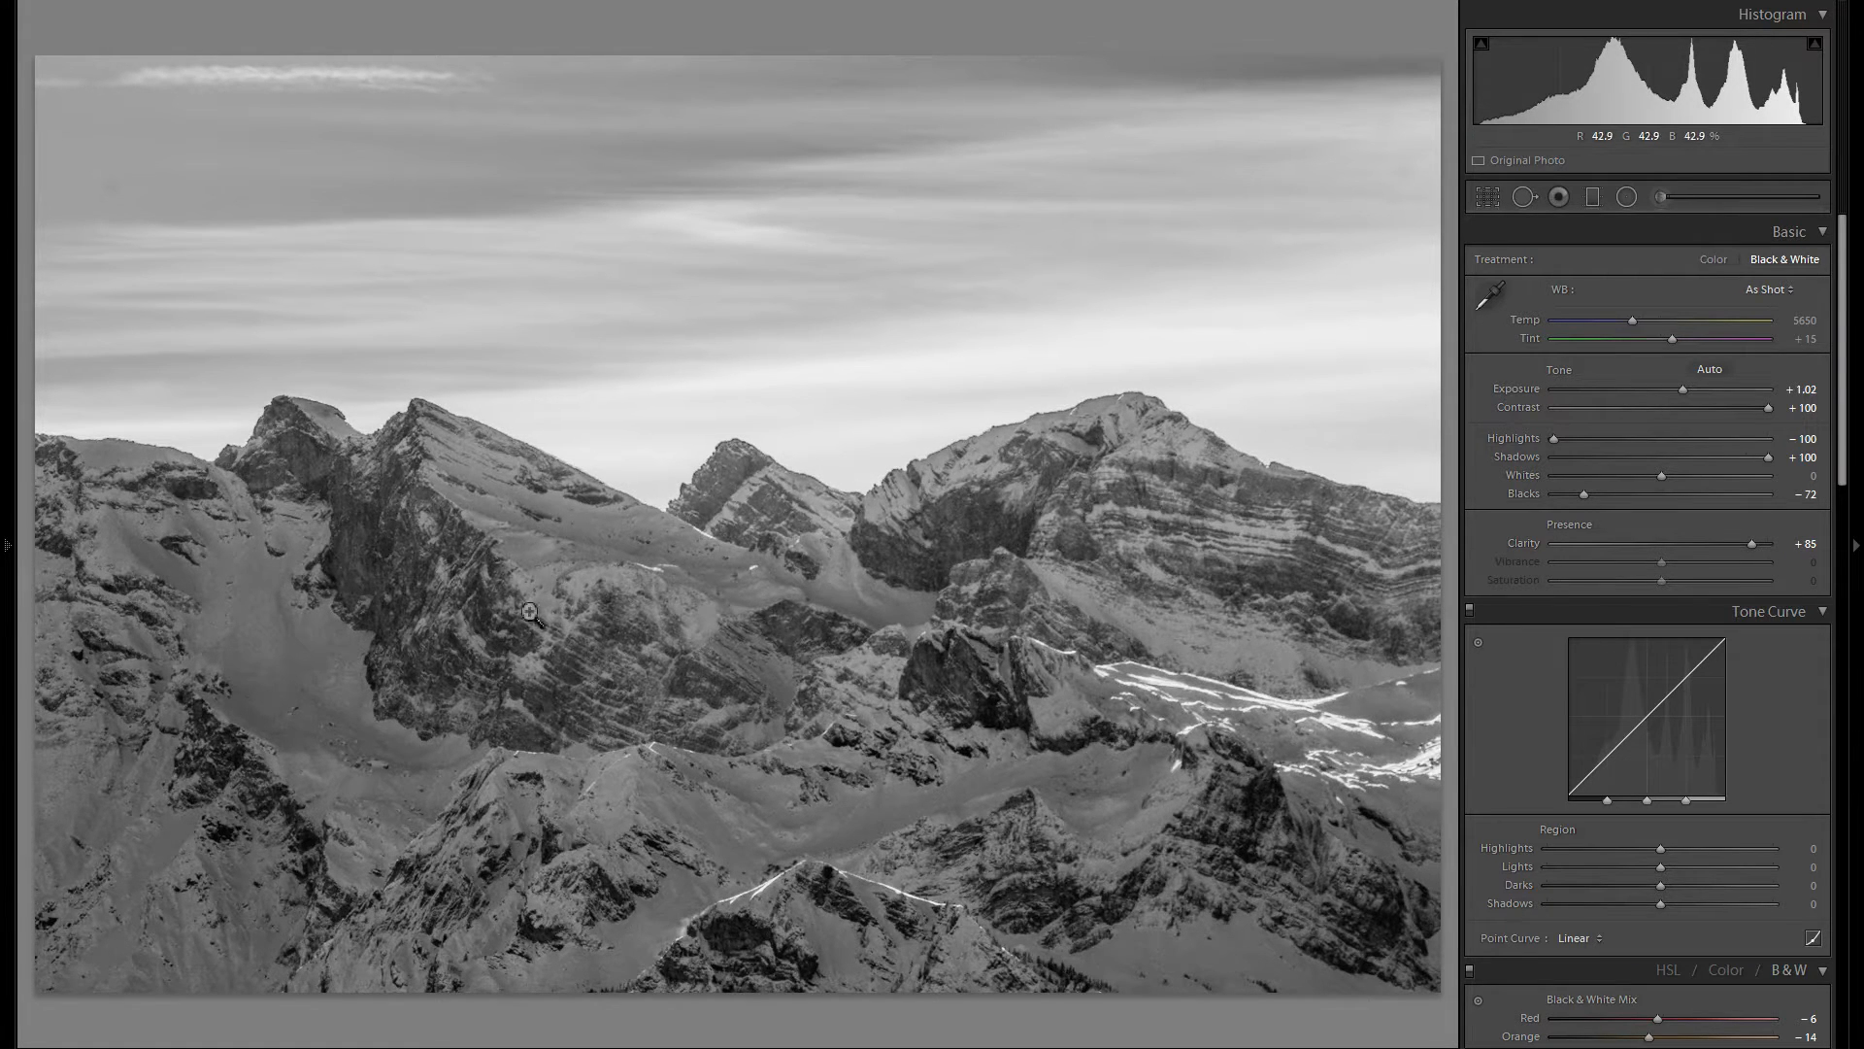
pyautogui.click(1683, 543)
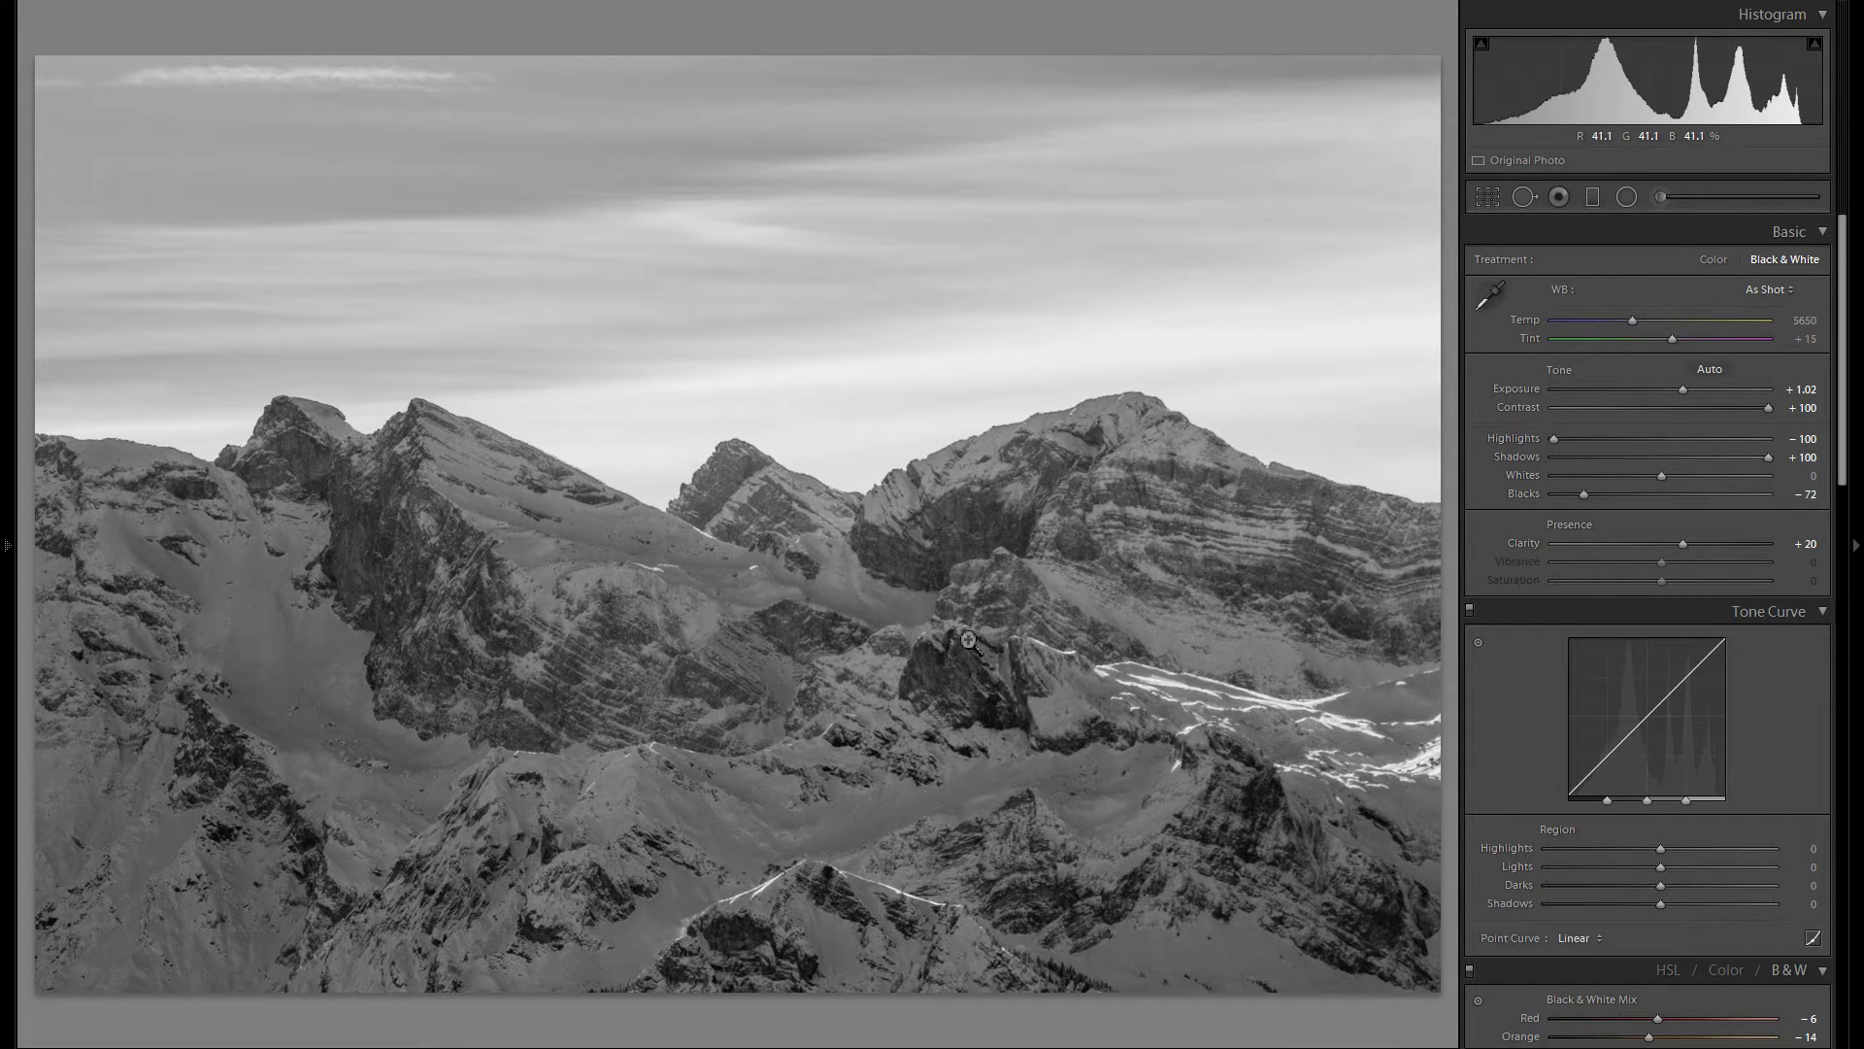
# Shape the tone curve regions with Highlights +16, Lights +5, Darks −7 and Shadows −12
pyautogui.scroll(-2, 1611, 505)
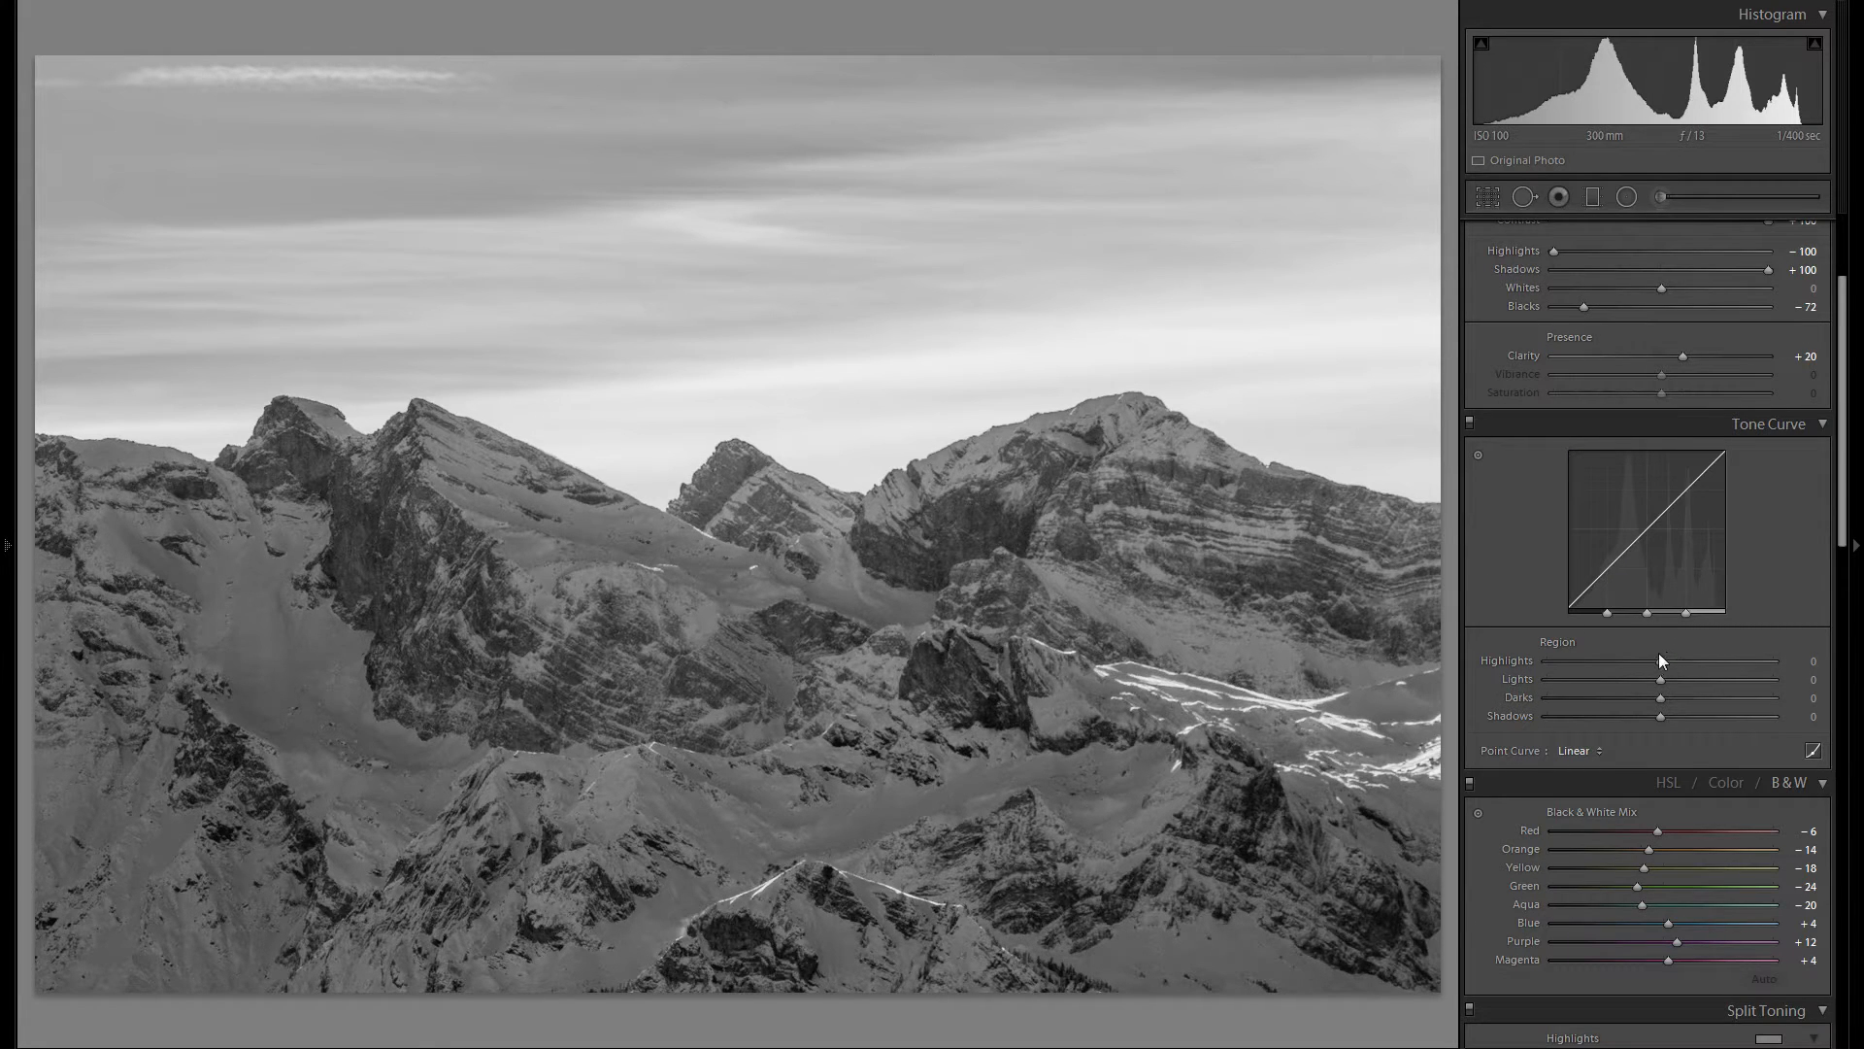
pyautogui.moveTo(1660, 656); pyautogui.dragTo(1682, 662)
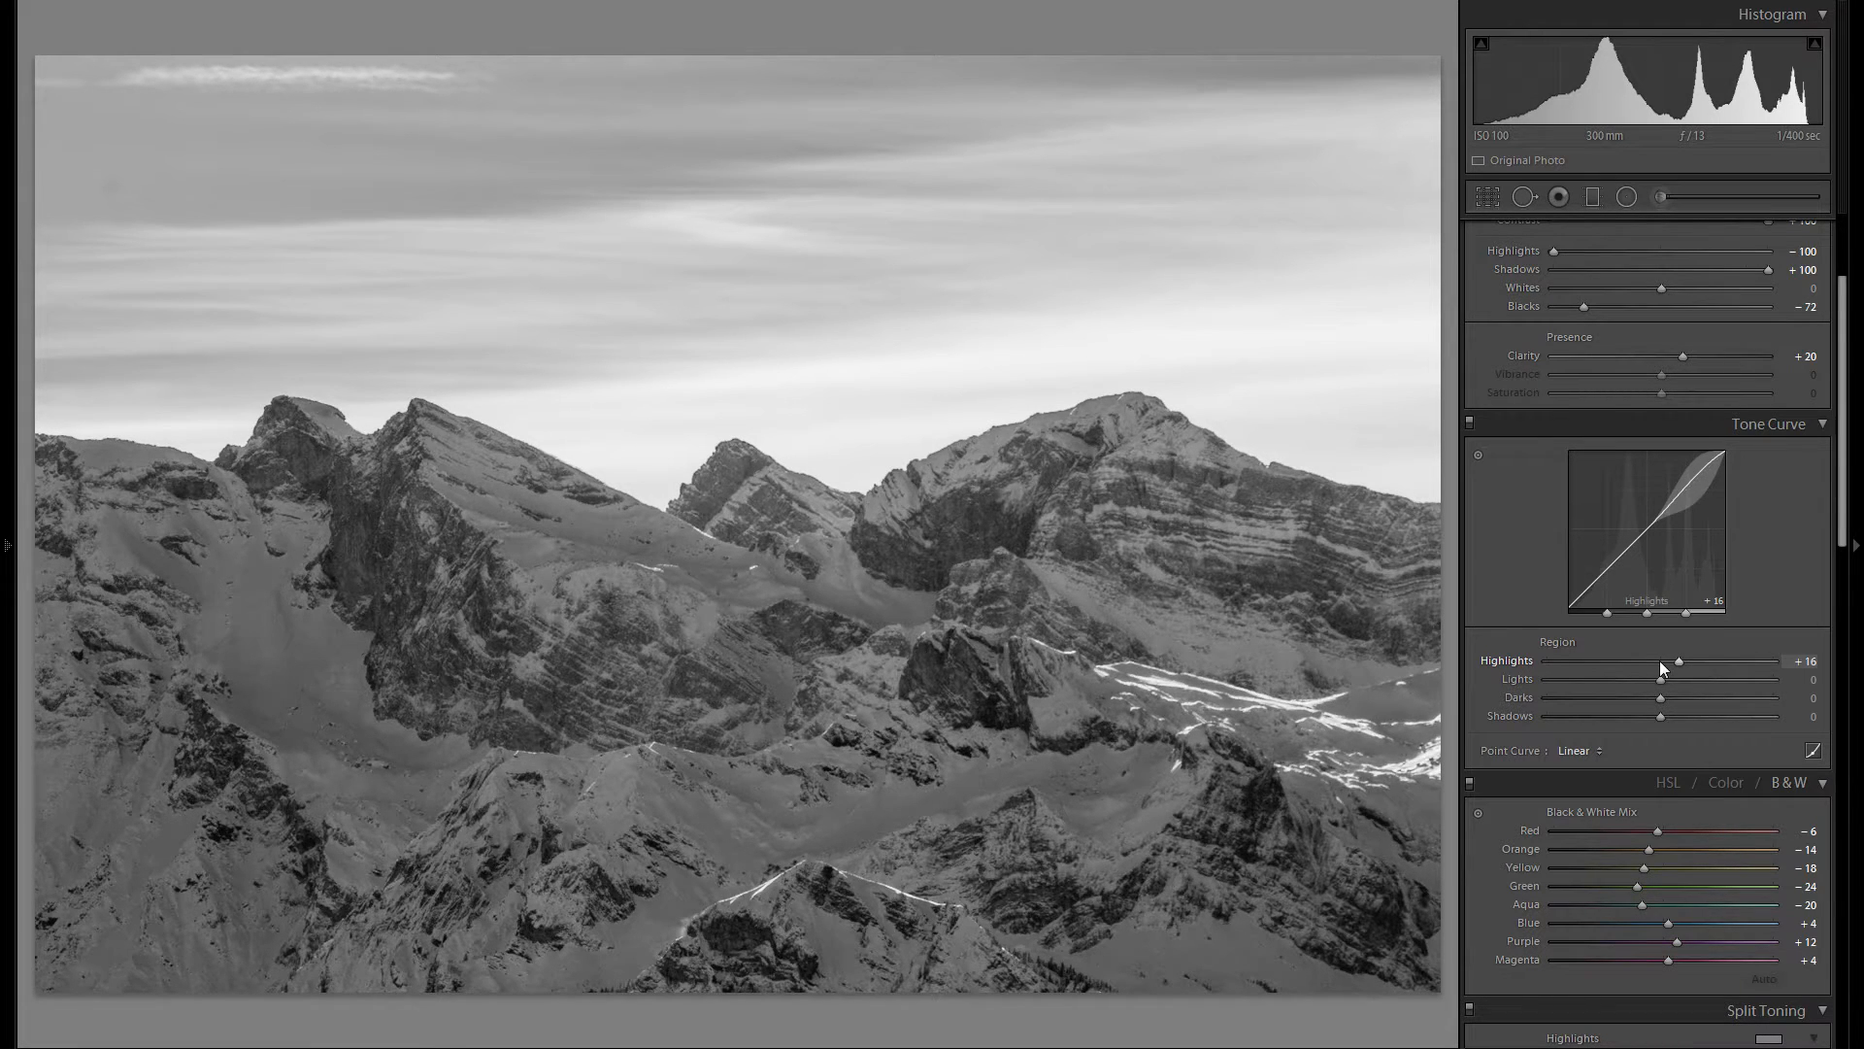
pyautogui.moveTo(1640, 679)
pyautogui.mouseDown()
pyautogui.moveTo(1699, 690)
pyautogui.moveTo(1668, 688)
pyautogui.mouseUp()
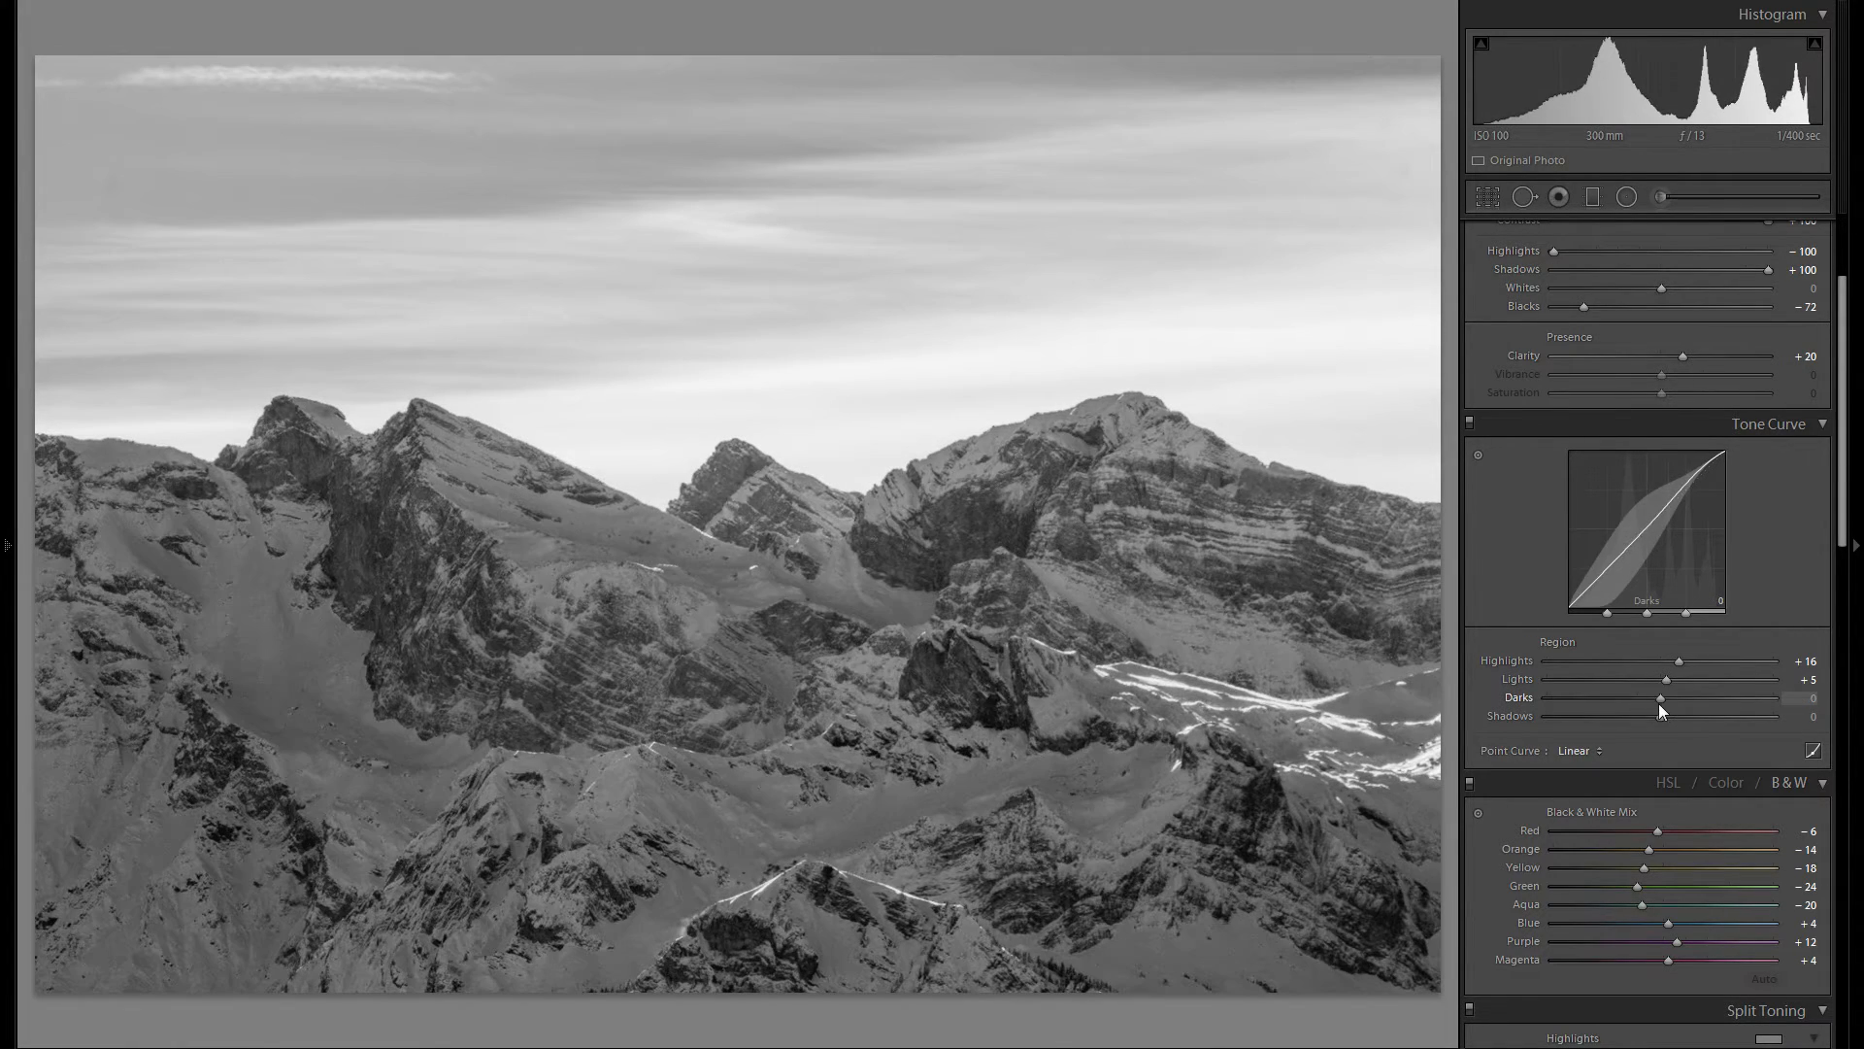
pyautogui.moveTo(1658, 704)
pyautogui.mouseDown()
pyautogui.moveTo(1598, 713)
pyautogui.moveTo(1693, 723)
pyautogui.moveTo(1651, 718)
pyautogui.mouseUp()
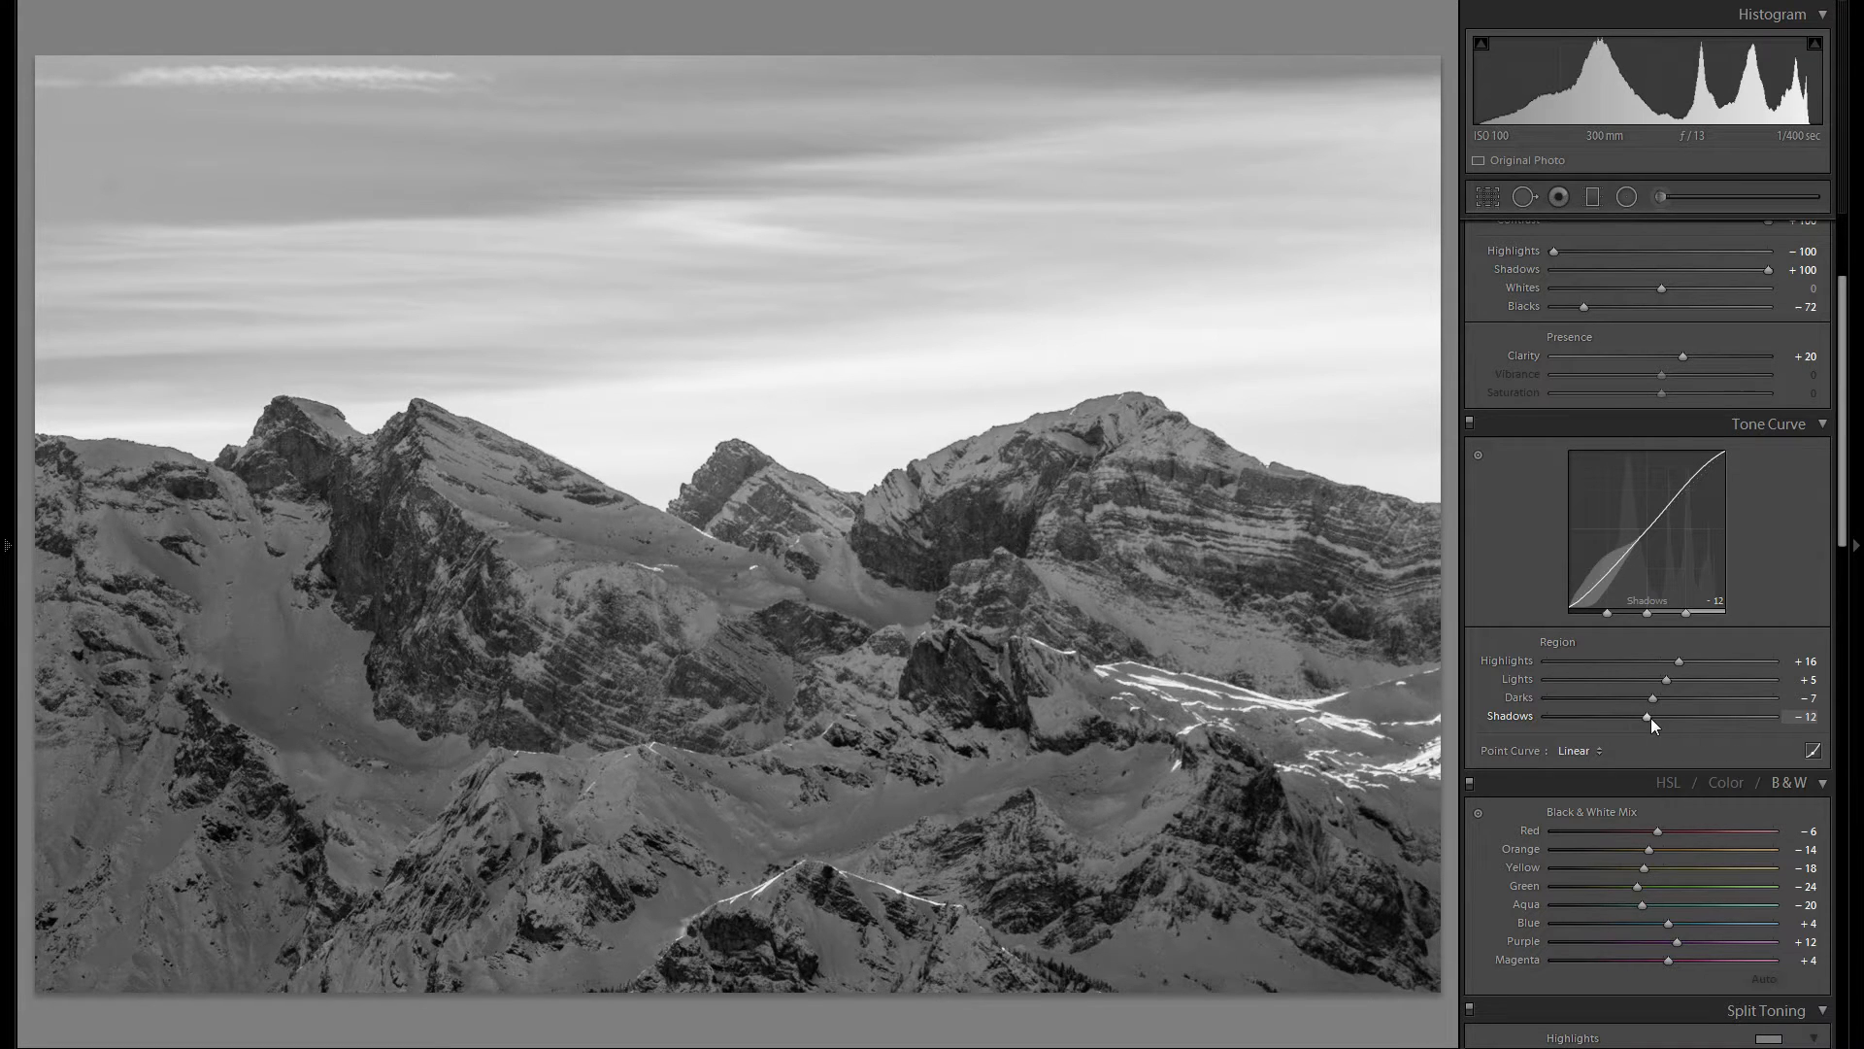
# Set the tone curve's Shadows region to −65 and compare the photo with the tone curve disabled and enabled
pyautogui.scroll(4, 1650, 748)
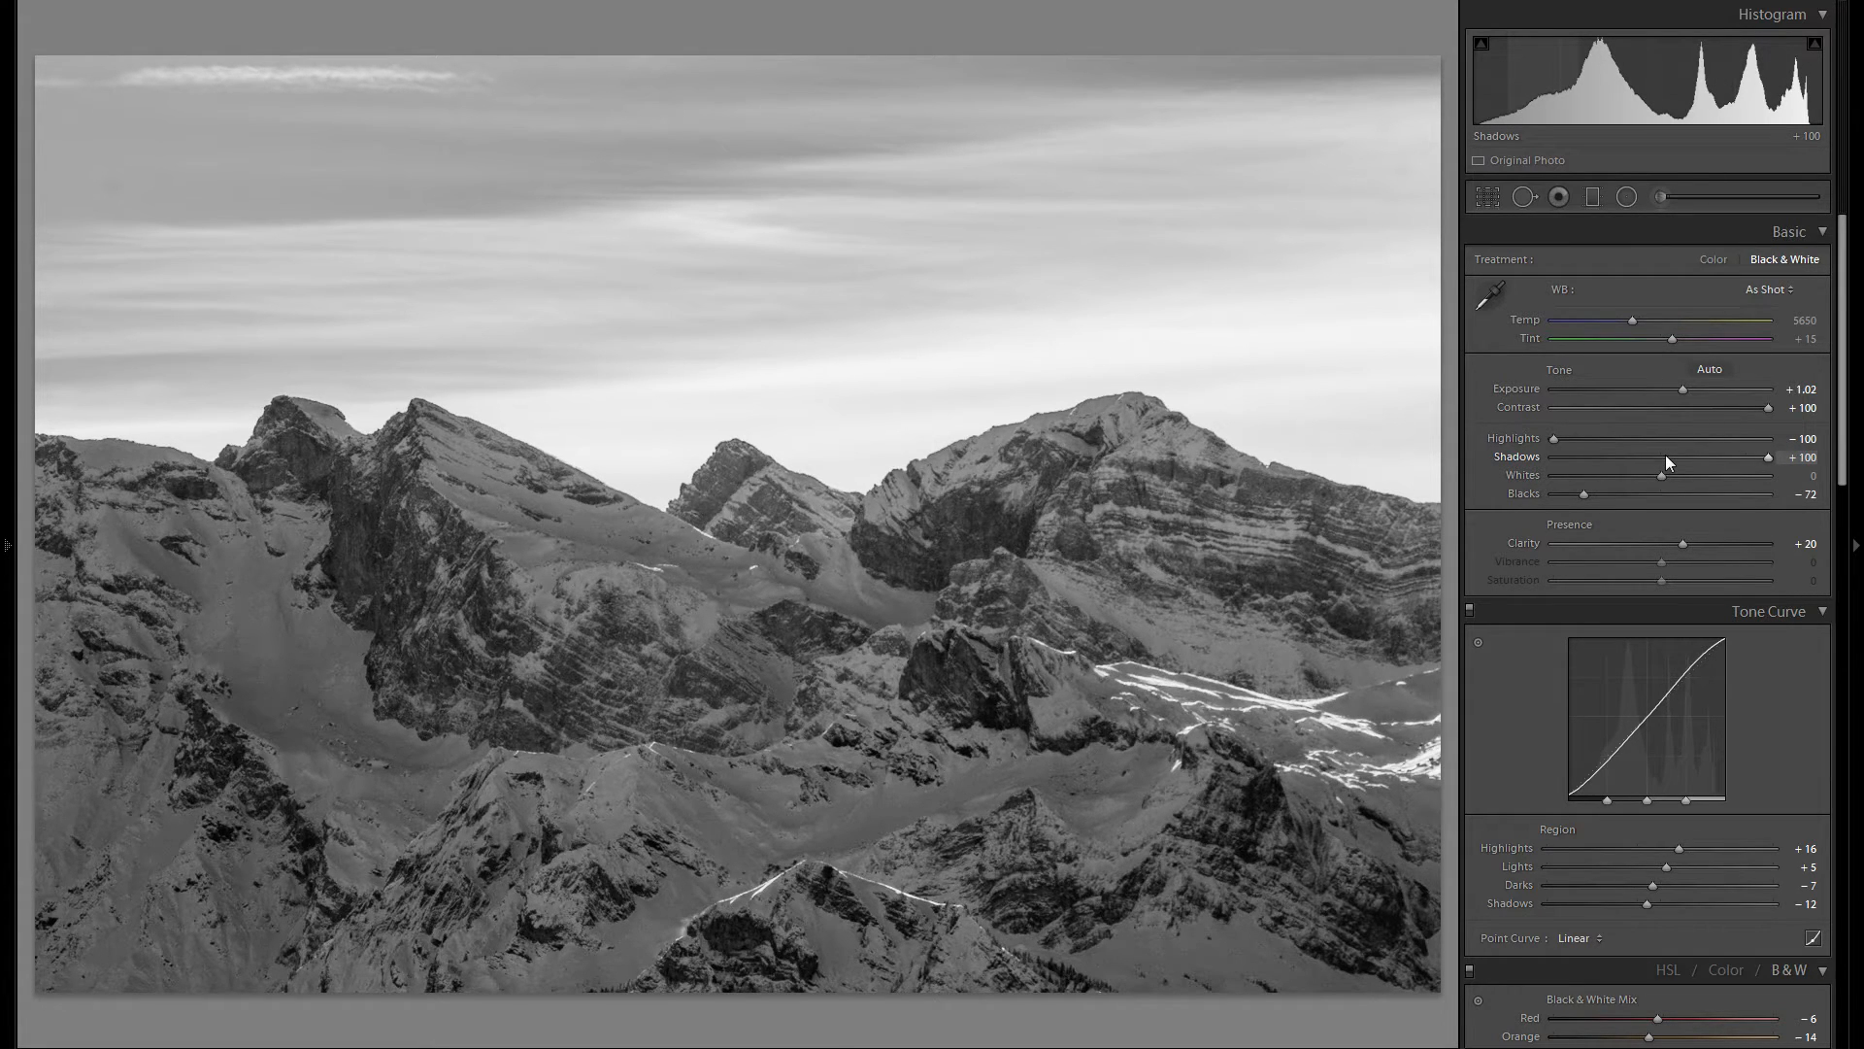
pyautogui.scroll(-4, 1663, 460)
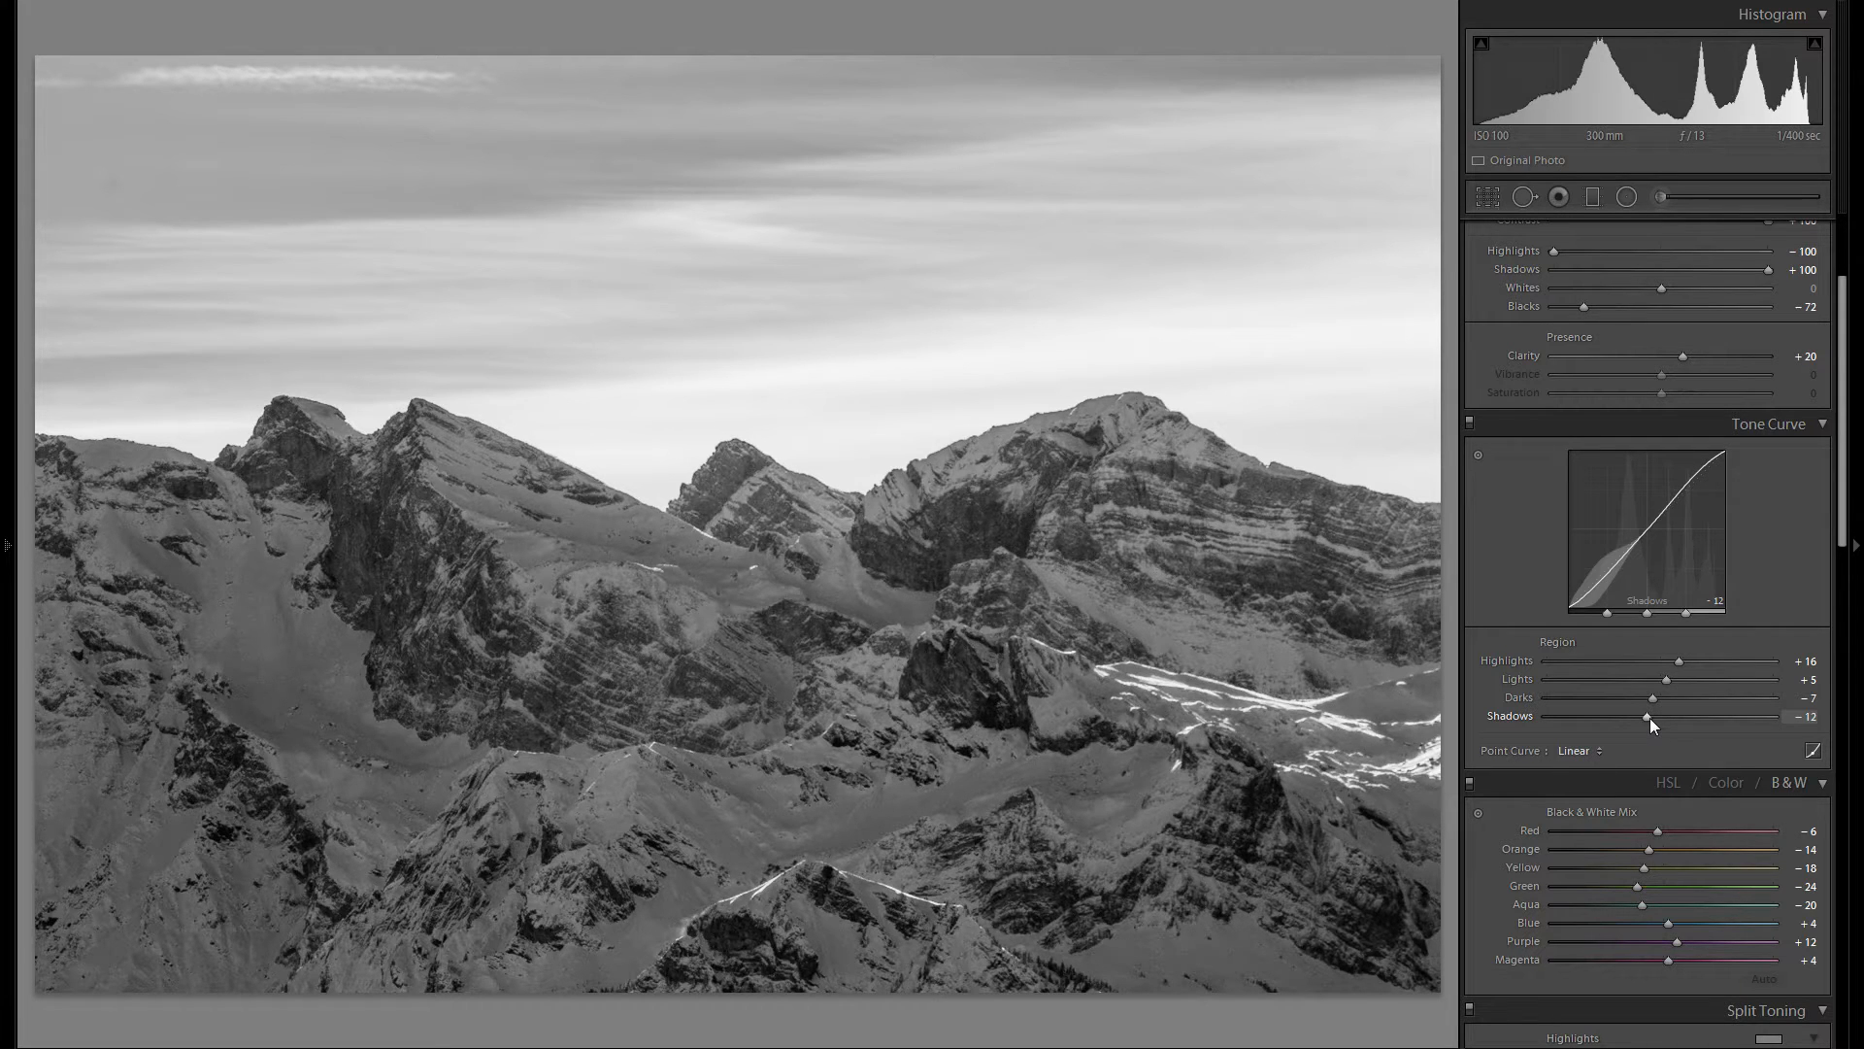
pyautogui.moveTo(1652, 716); pyautogui.dragTo(1589, 719)
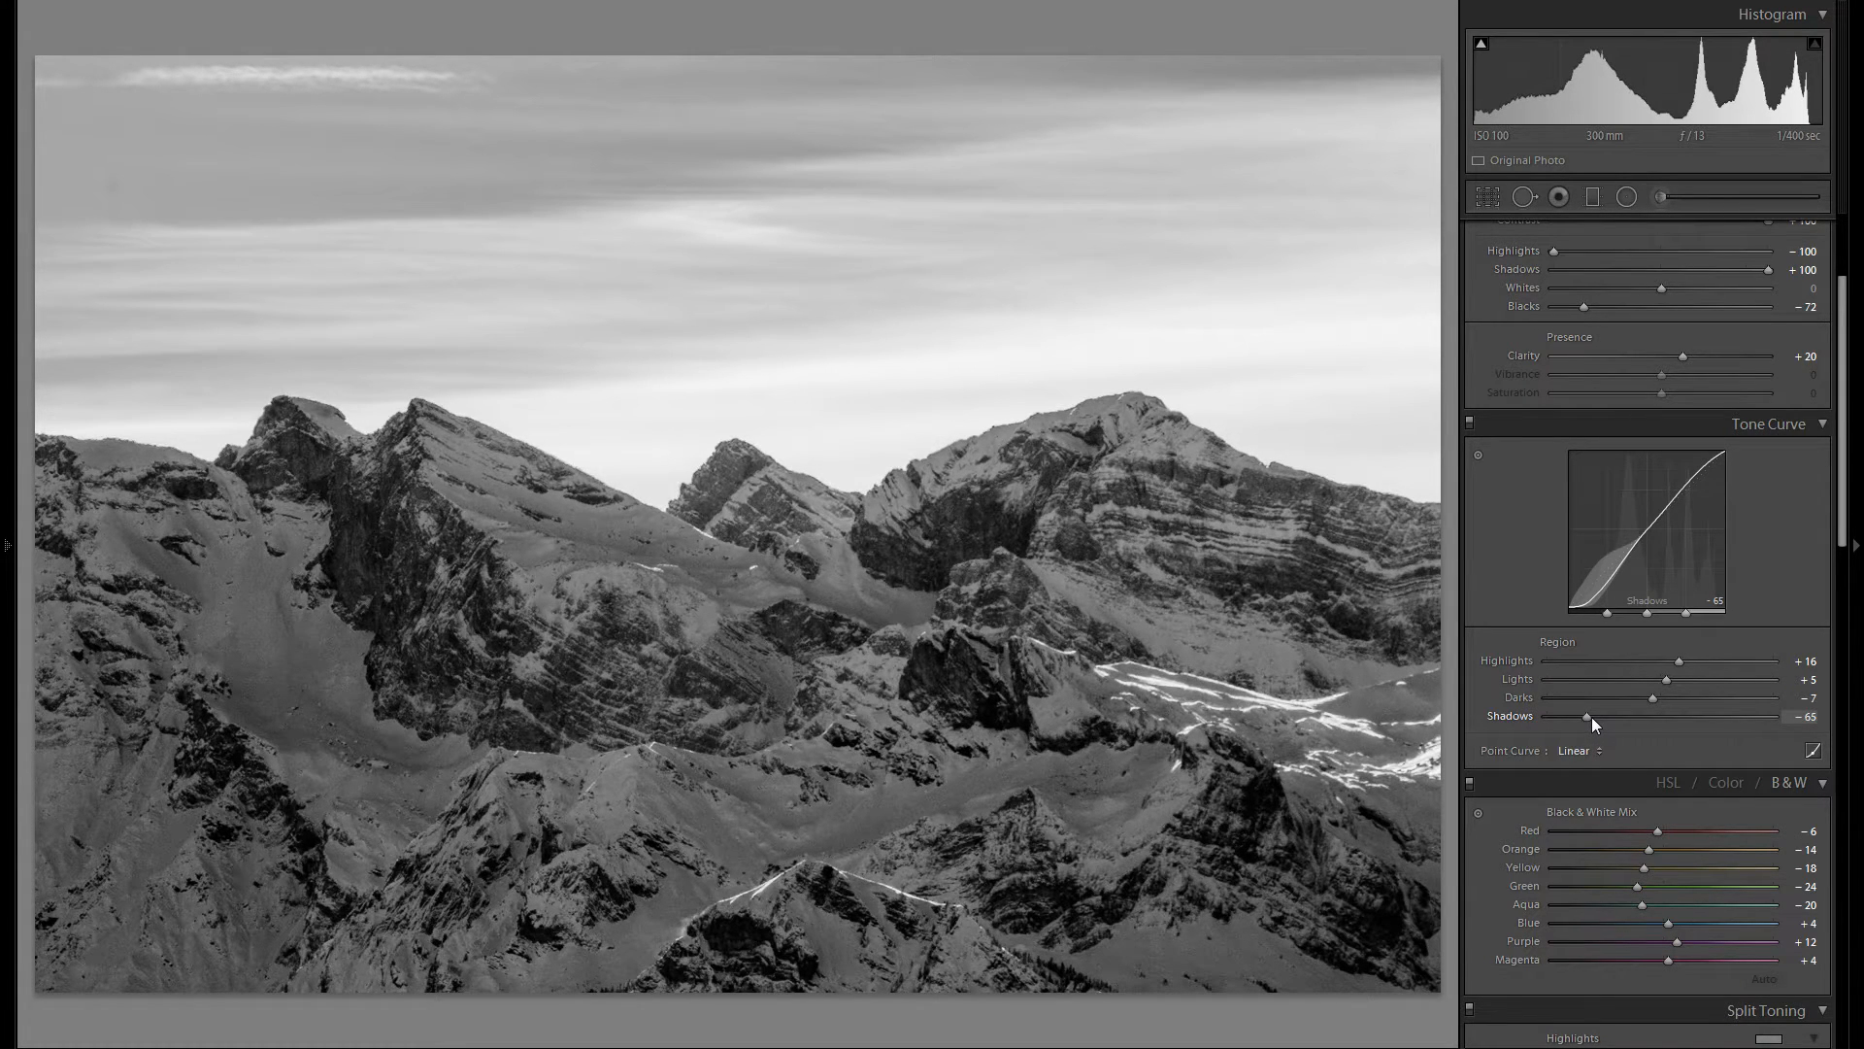
pyautogui.click(1471, 425)
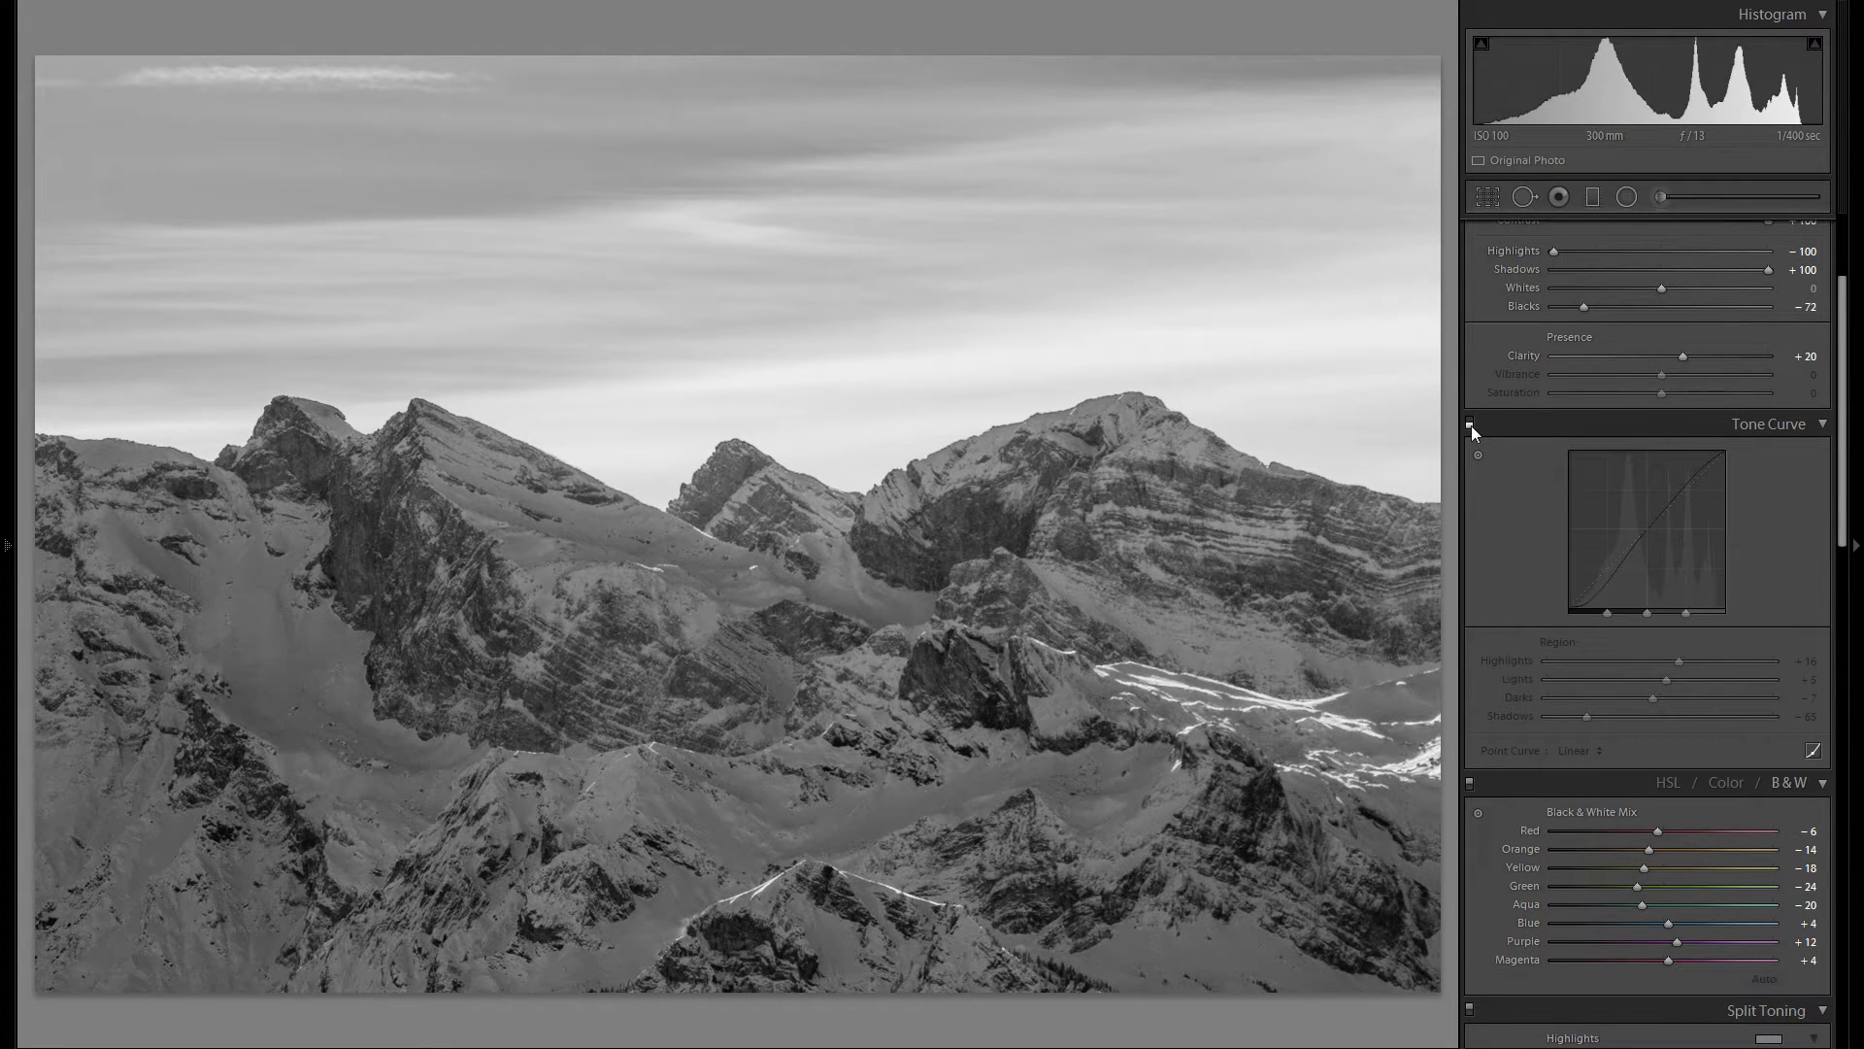
pyautogui.click(1470, 425)
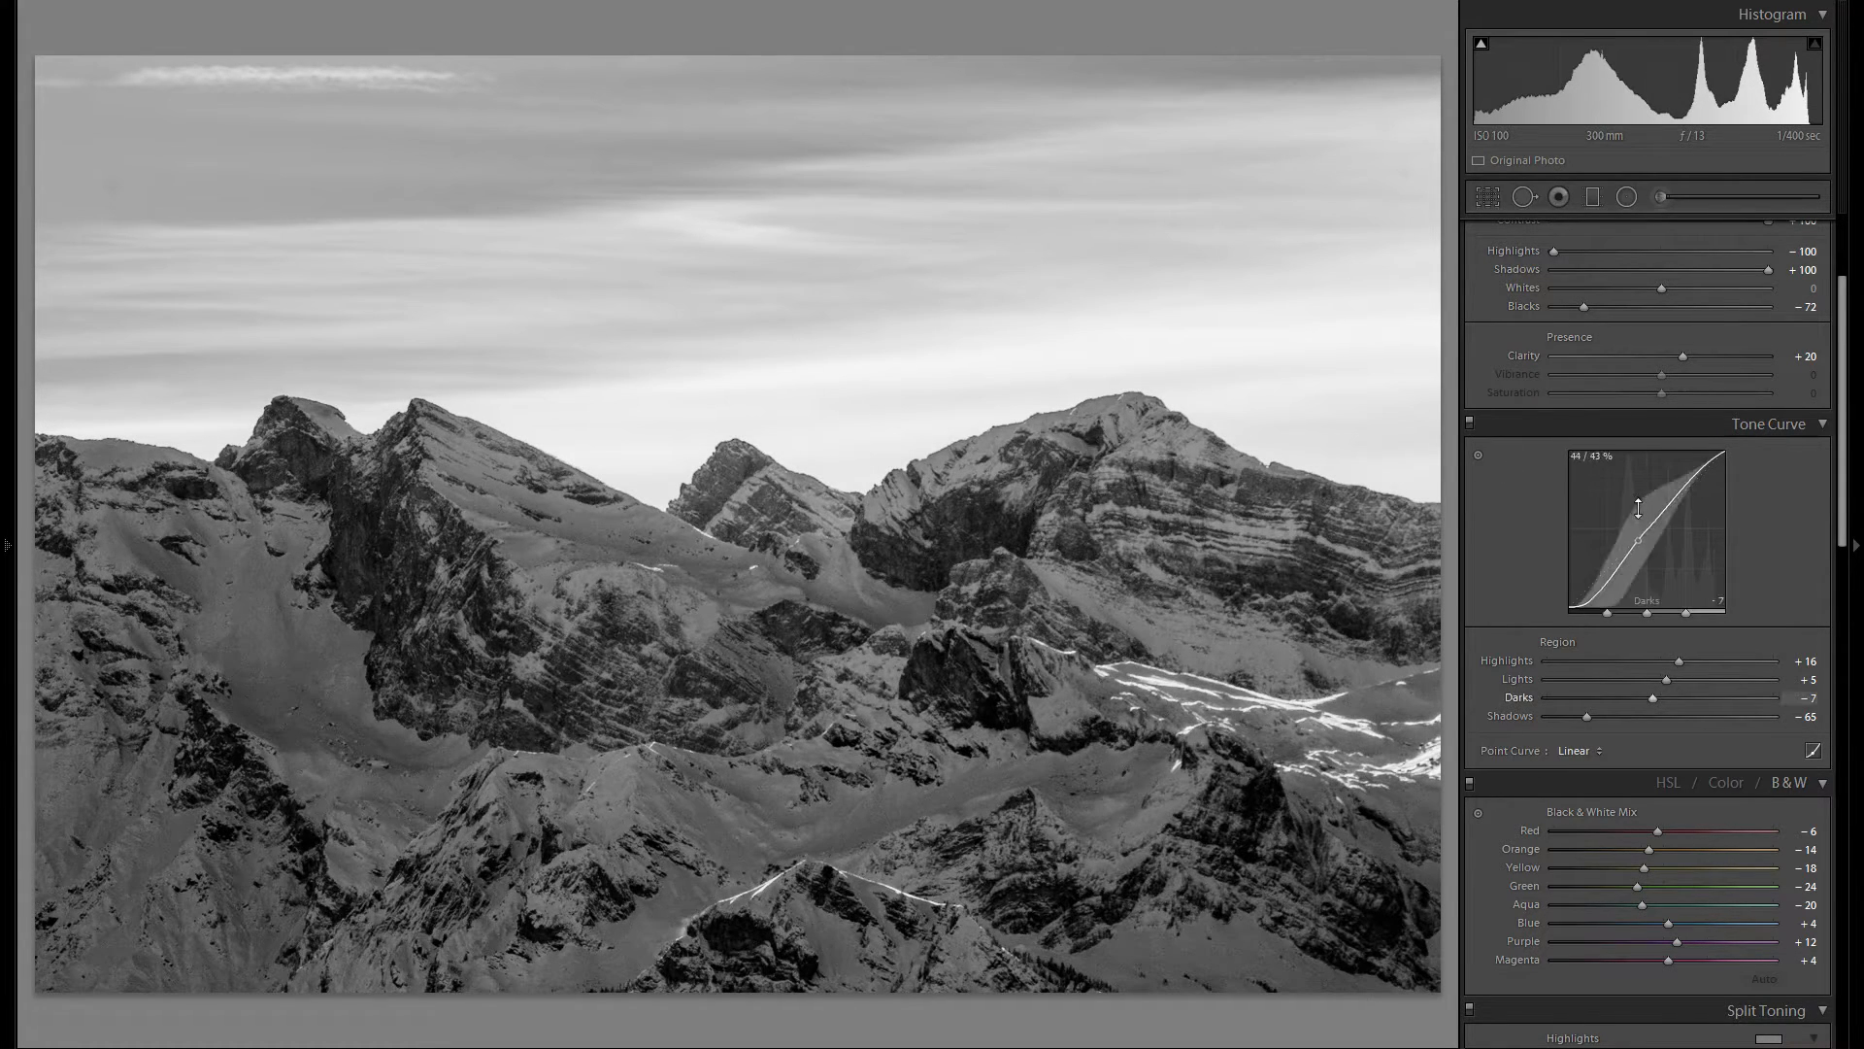
# Try the Medium Contrast and Strong Contrast point curves on the photo, returning to Medium Contrast
pyautogui.click(1590, 754)
pyautogui.click(1589, 754)
pyautogui.click(1589, 754)
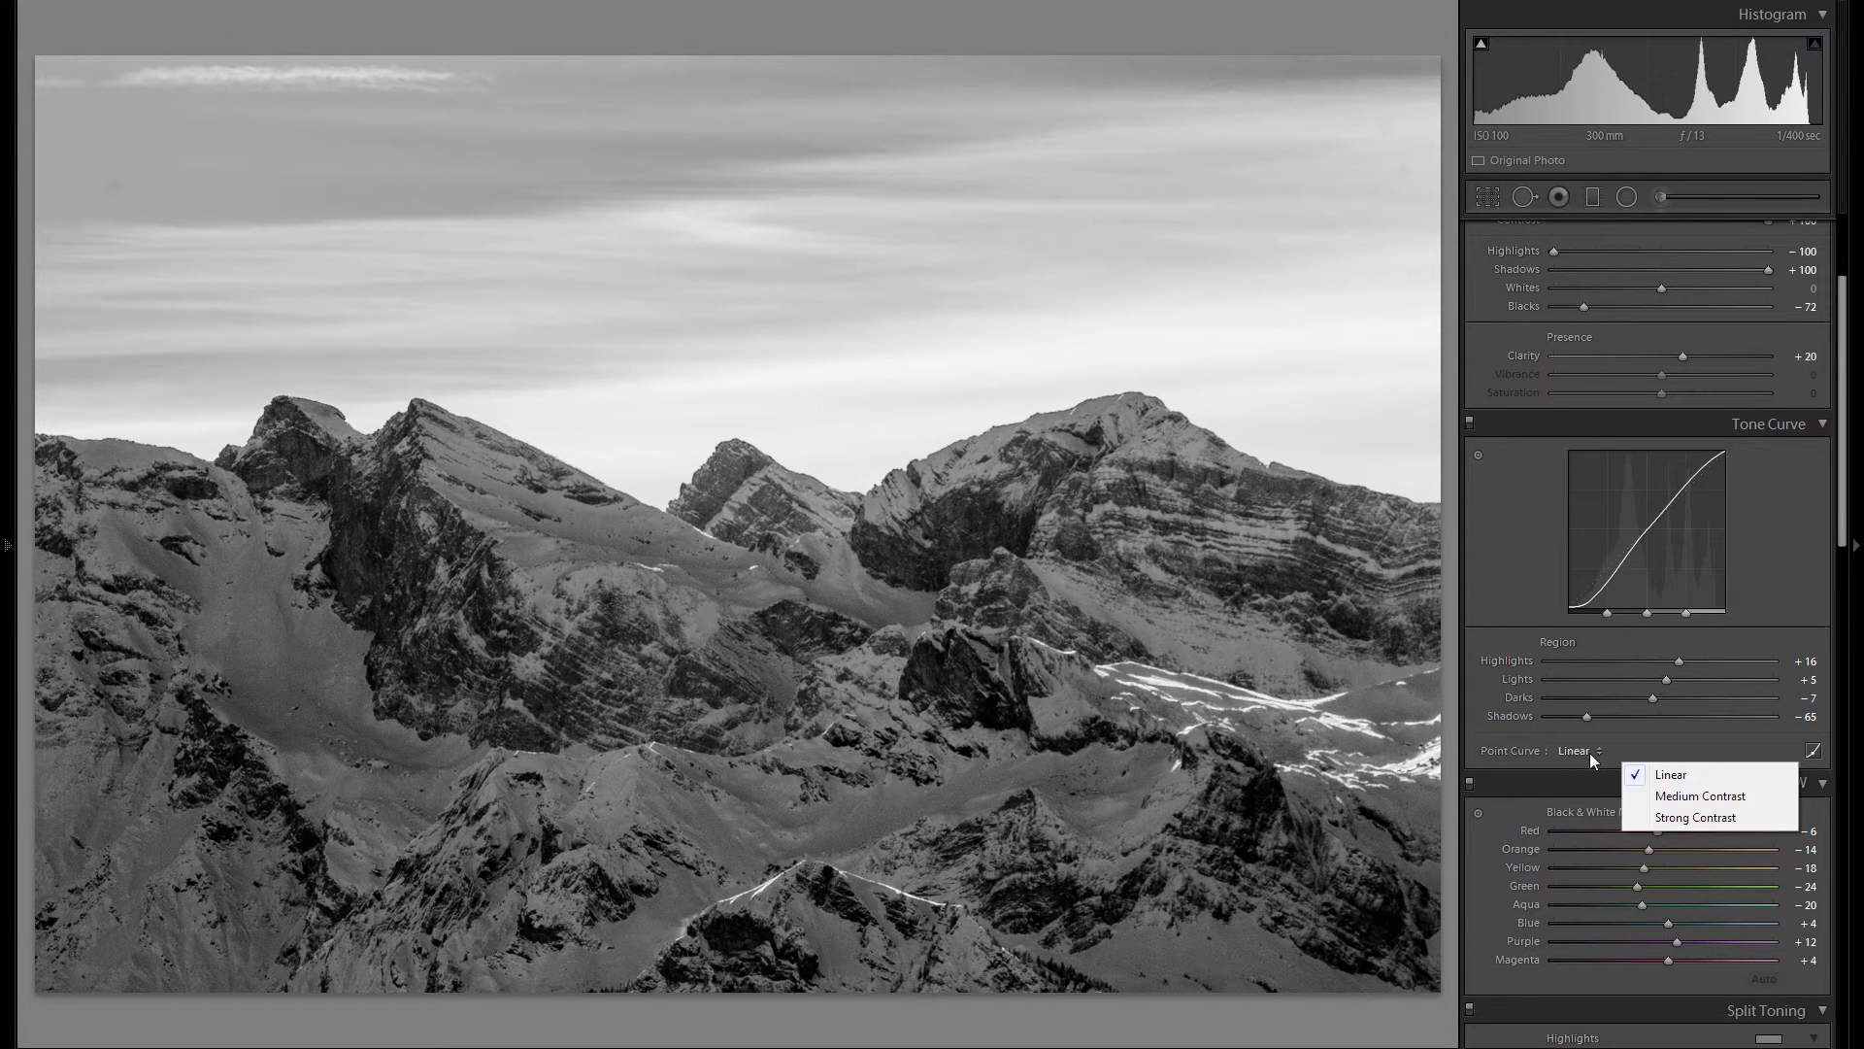
pyautogui.click(1668, 797)
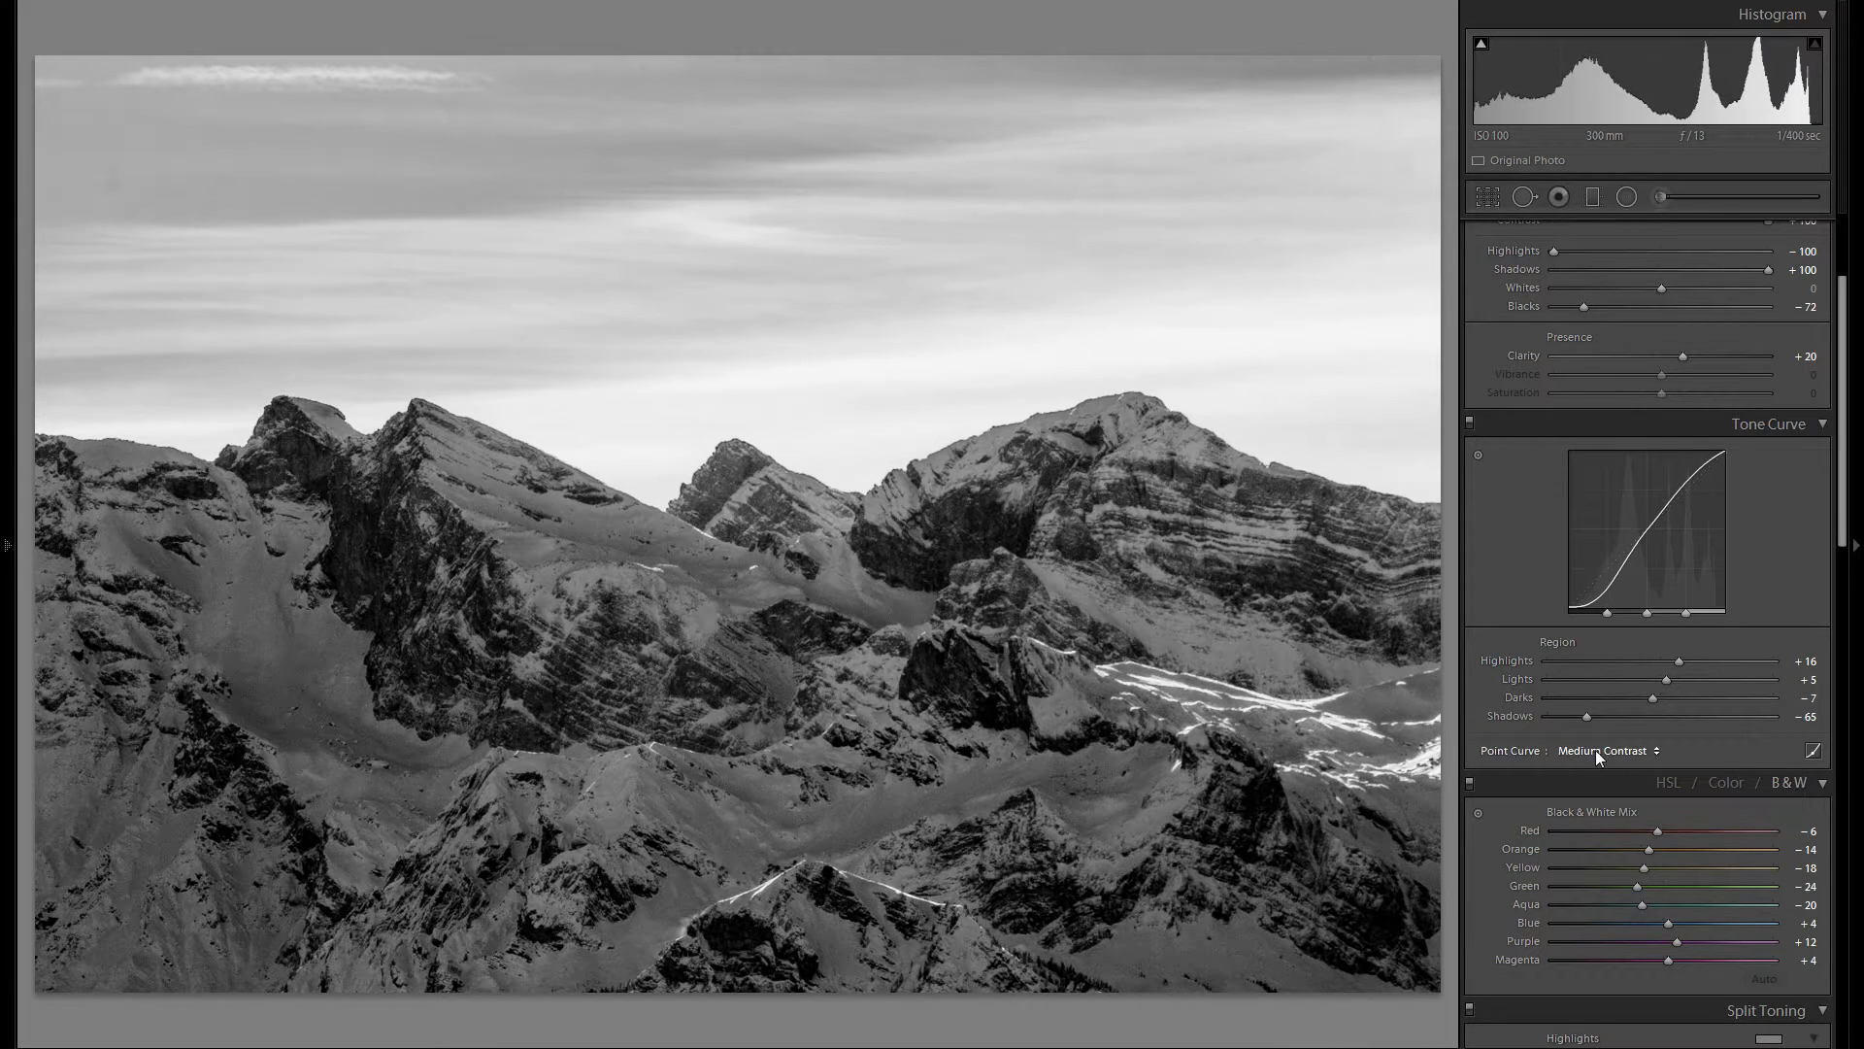
pyautogui.click(1600, 755)
pyautogui.click(1650, 816)
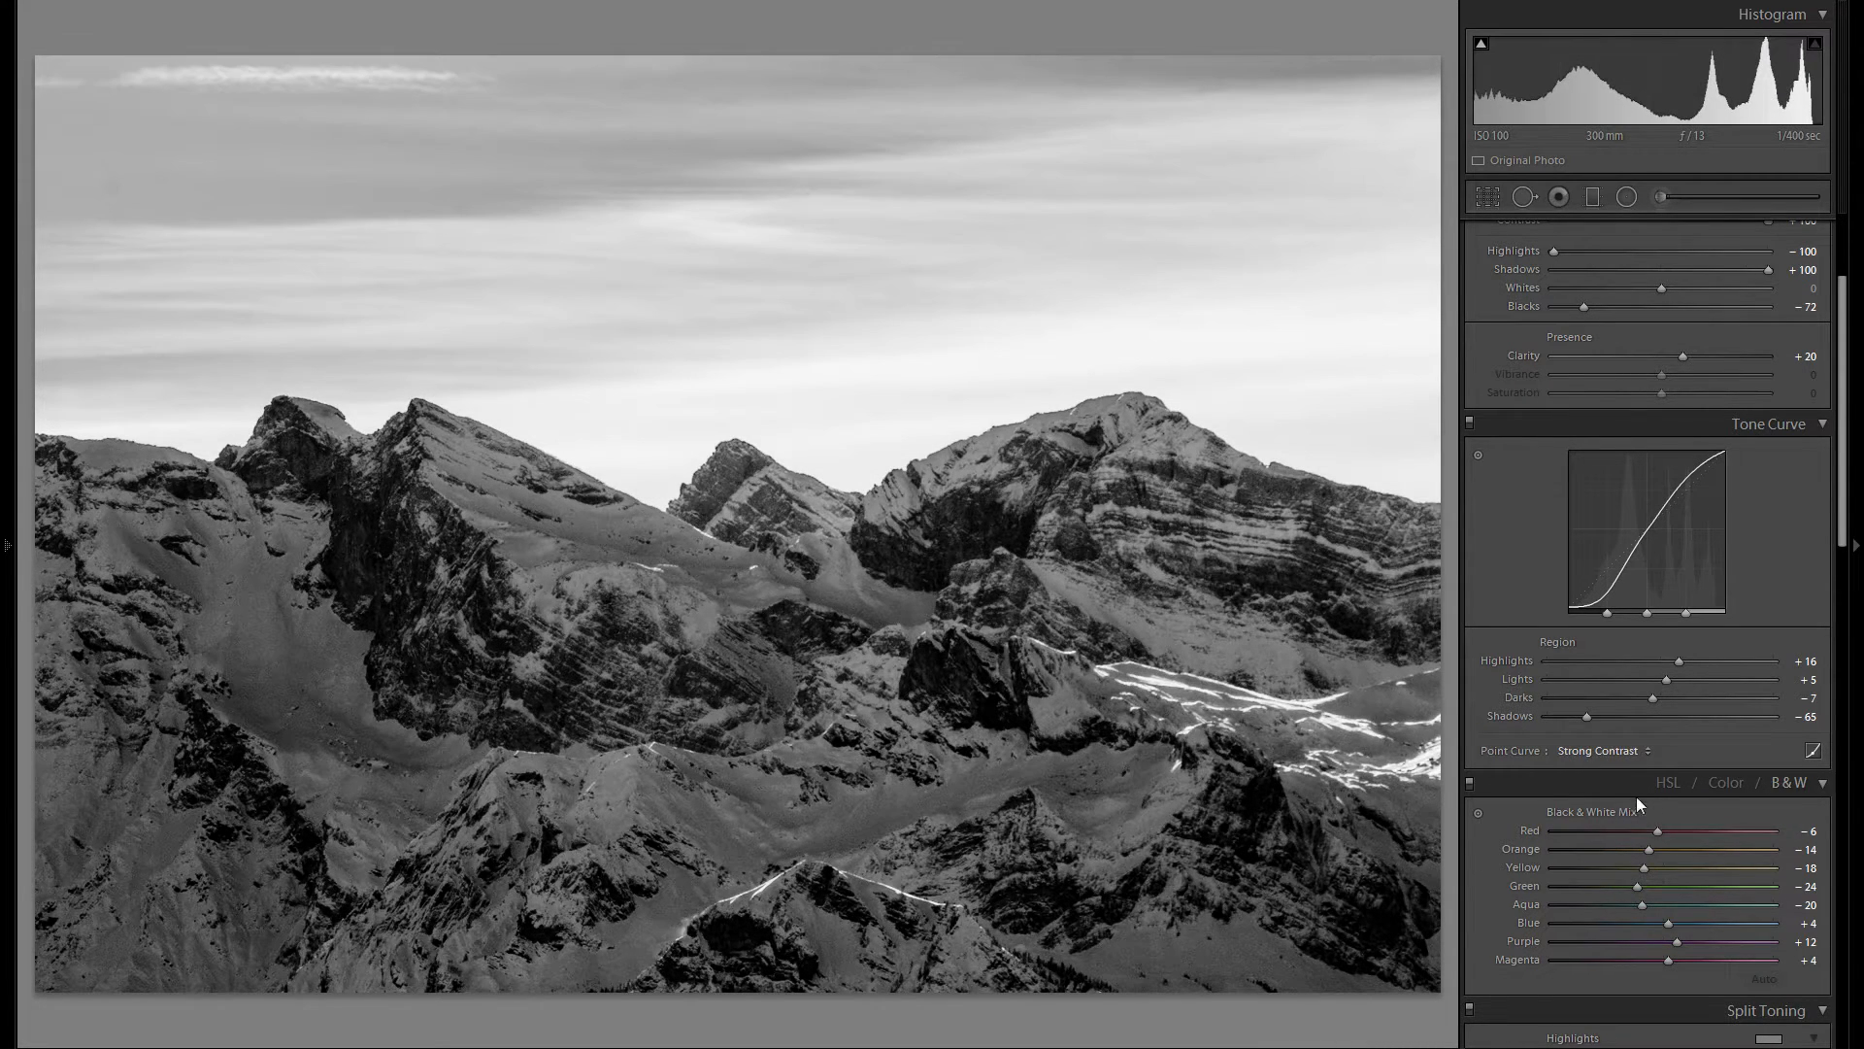
pyautogui.click(1628, 752)
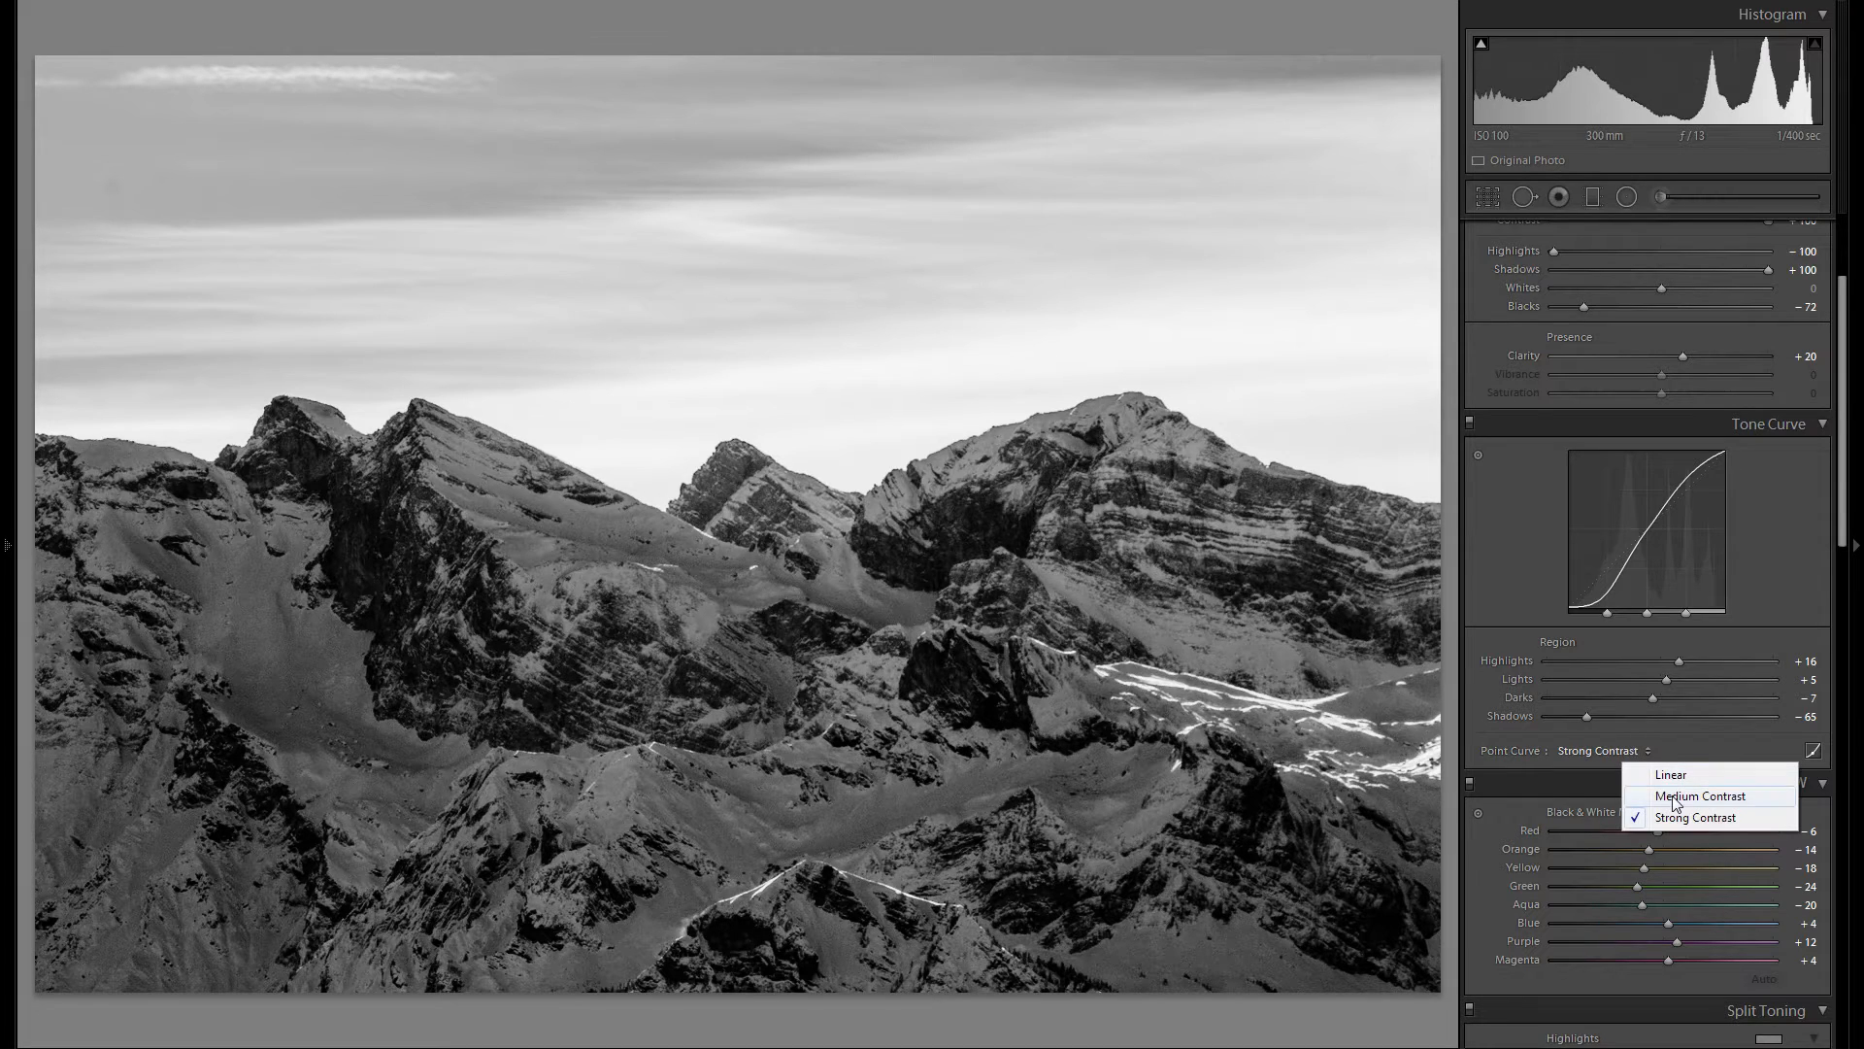
pyautogui.click(1681, 798)
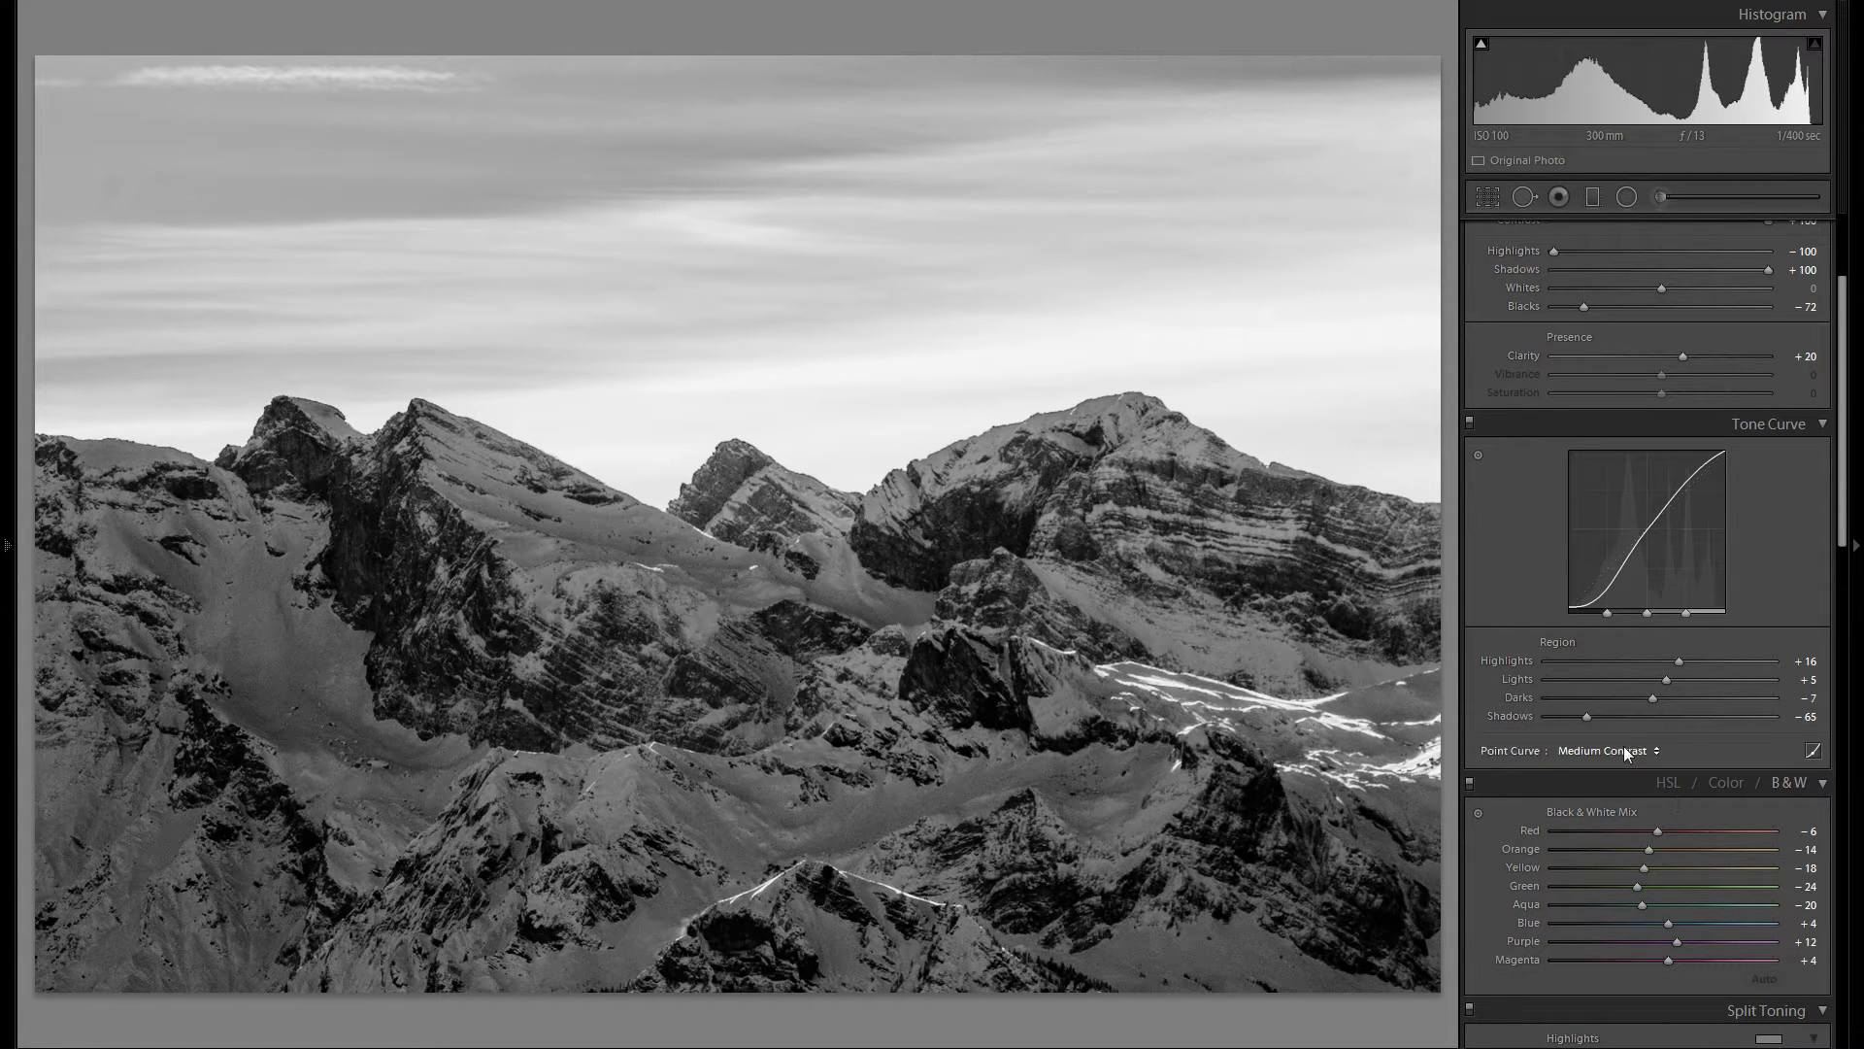
# Compare the Linear, Medium Contrast and Strong Contrast point curves on the photo and return to Medium Contrast
pyautogui.click(1623, 749)
pyautogui.click(1685, 775)
pyautogui.click(1627, 745)
pyautogui.click(1648, 798)
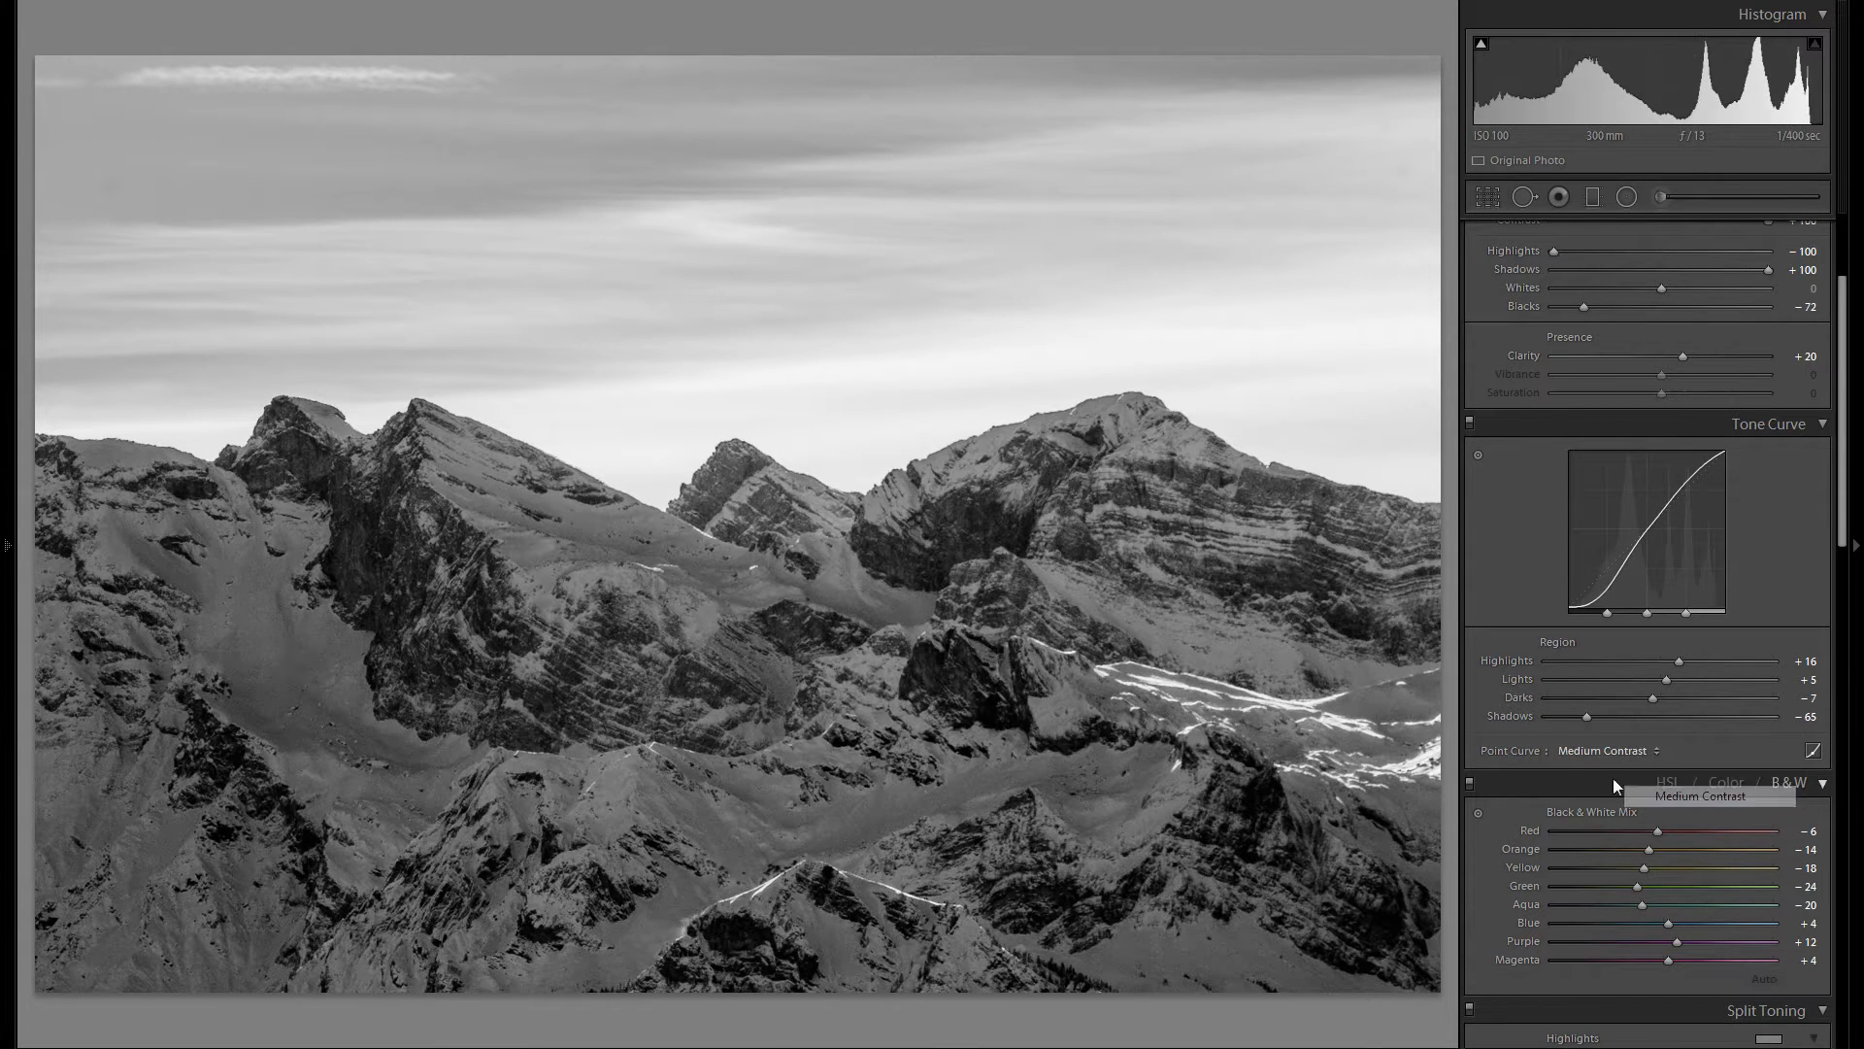
pyautogui.click(1598, 752)
pyautogui.click(1656, 816)
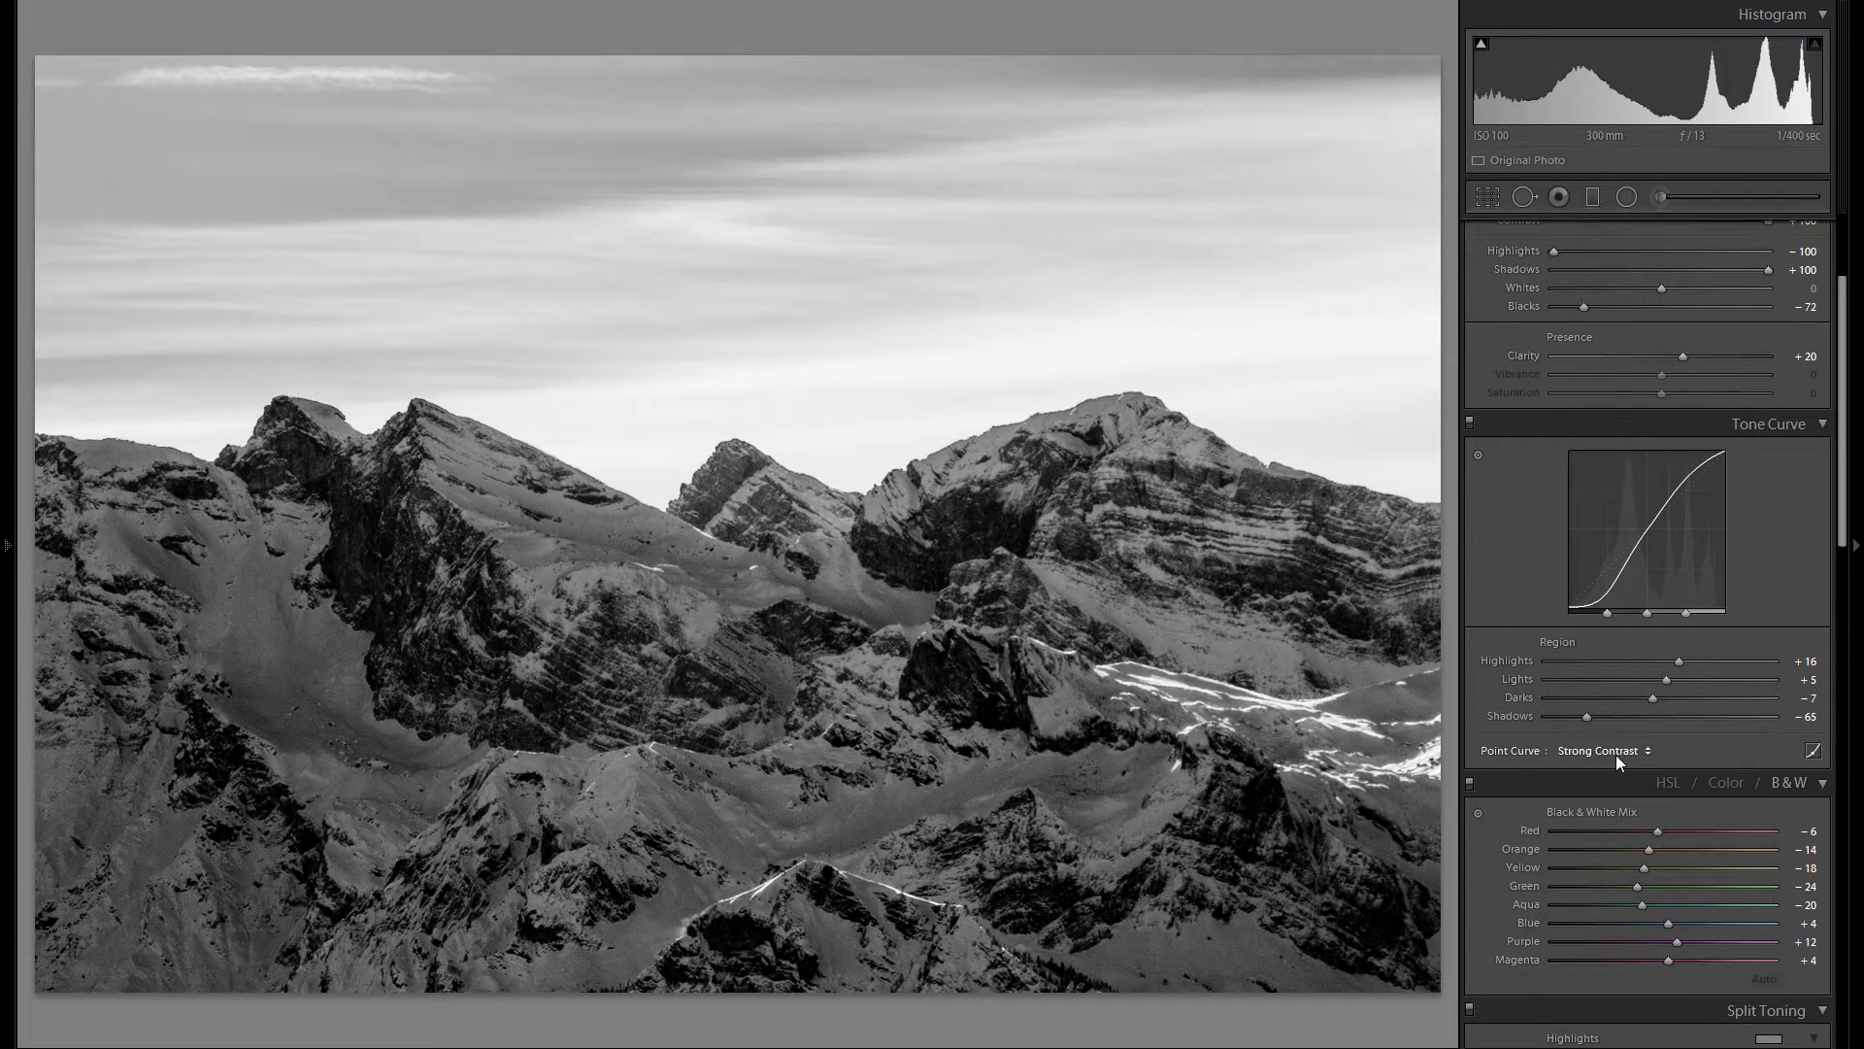
pyautogui.click(1616, 754)
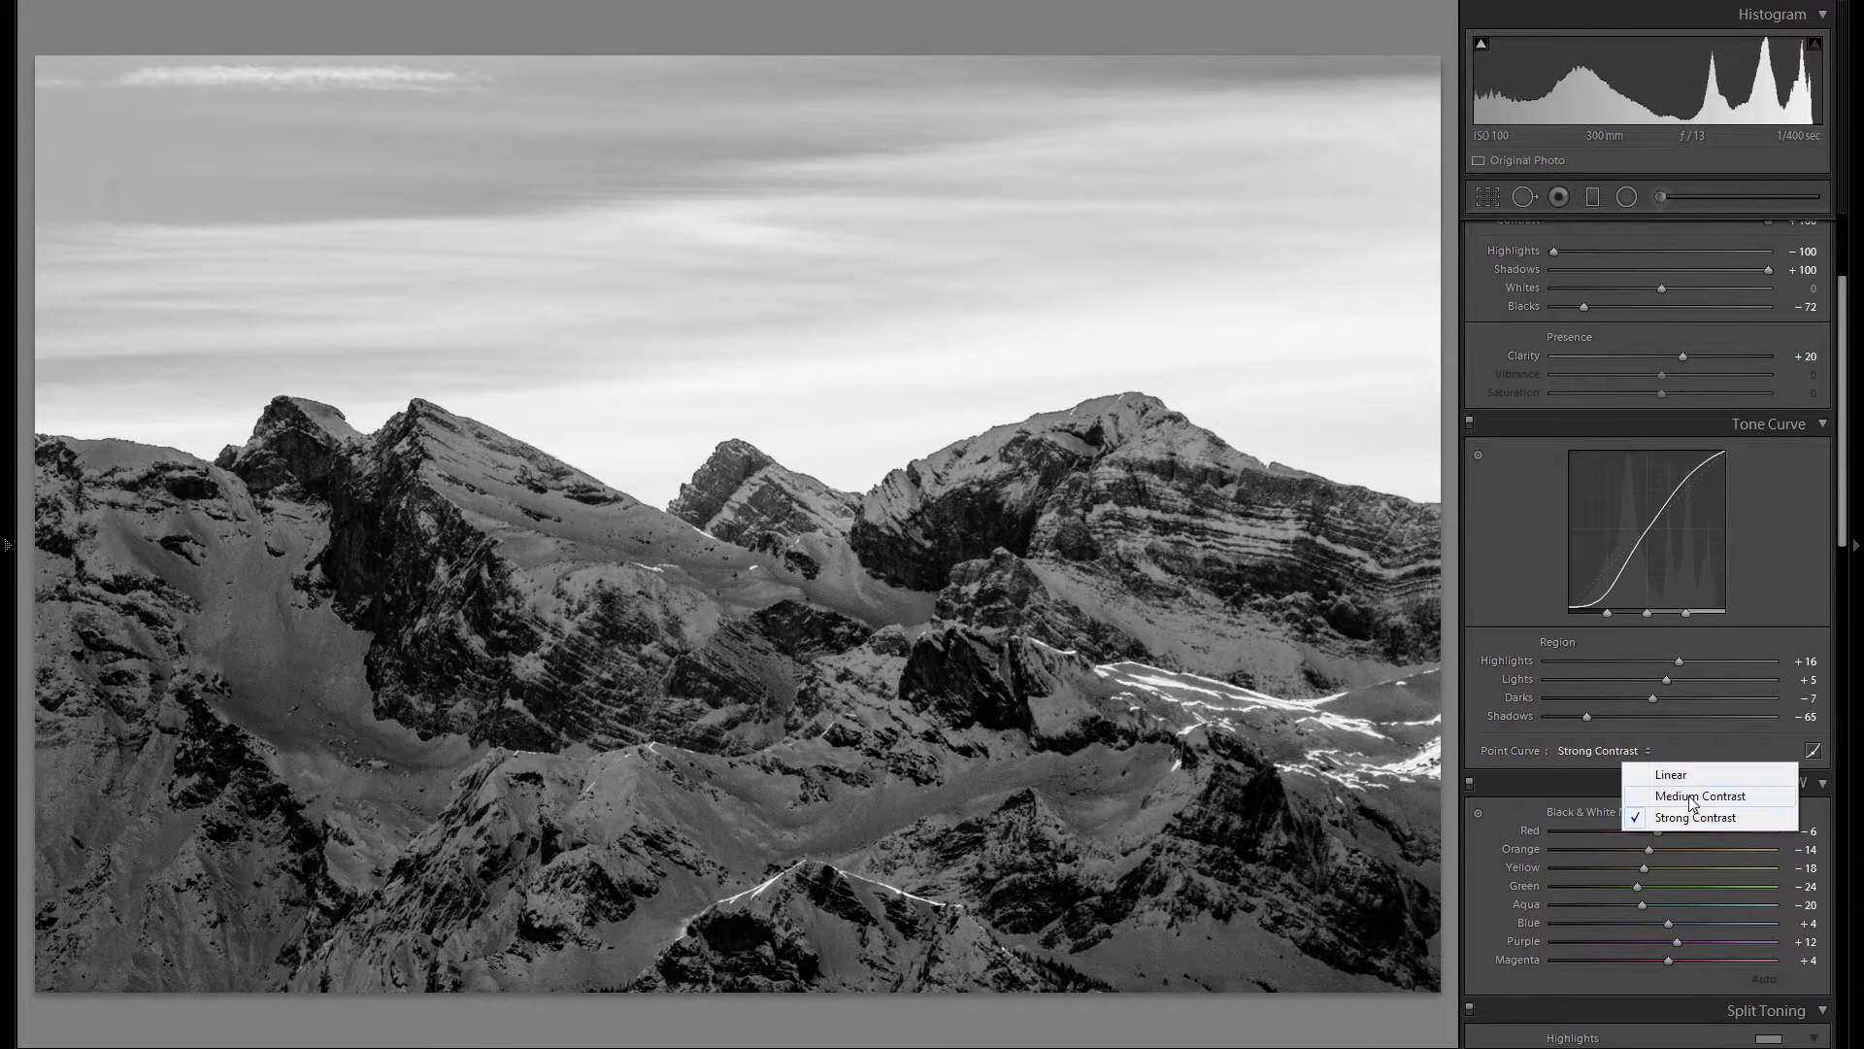
pyautogui.click(1650, 795)
pyautogui.click(1592, 749)
pyautogui.click(1662, 775)
pyautogui.click(1592, 751)
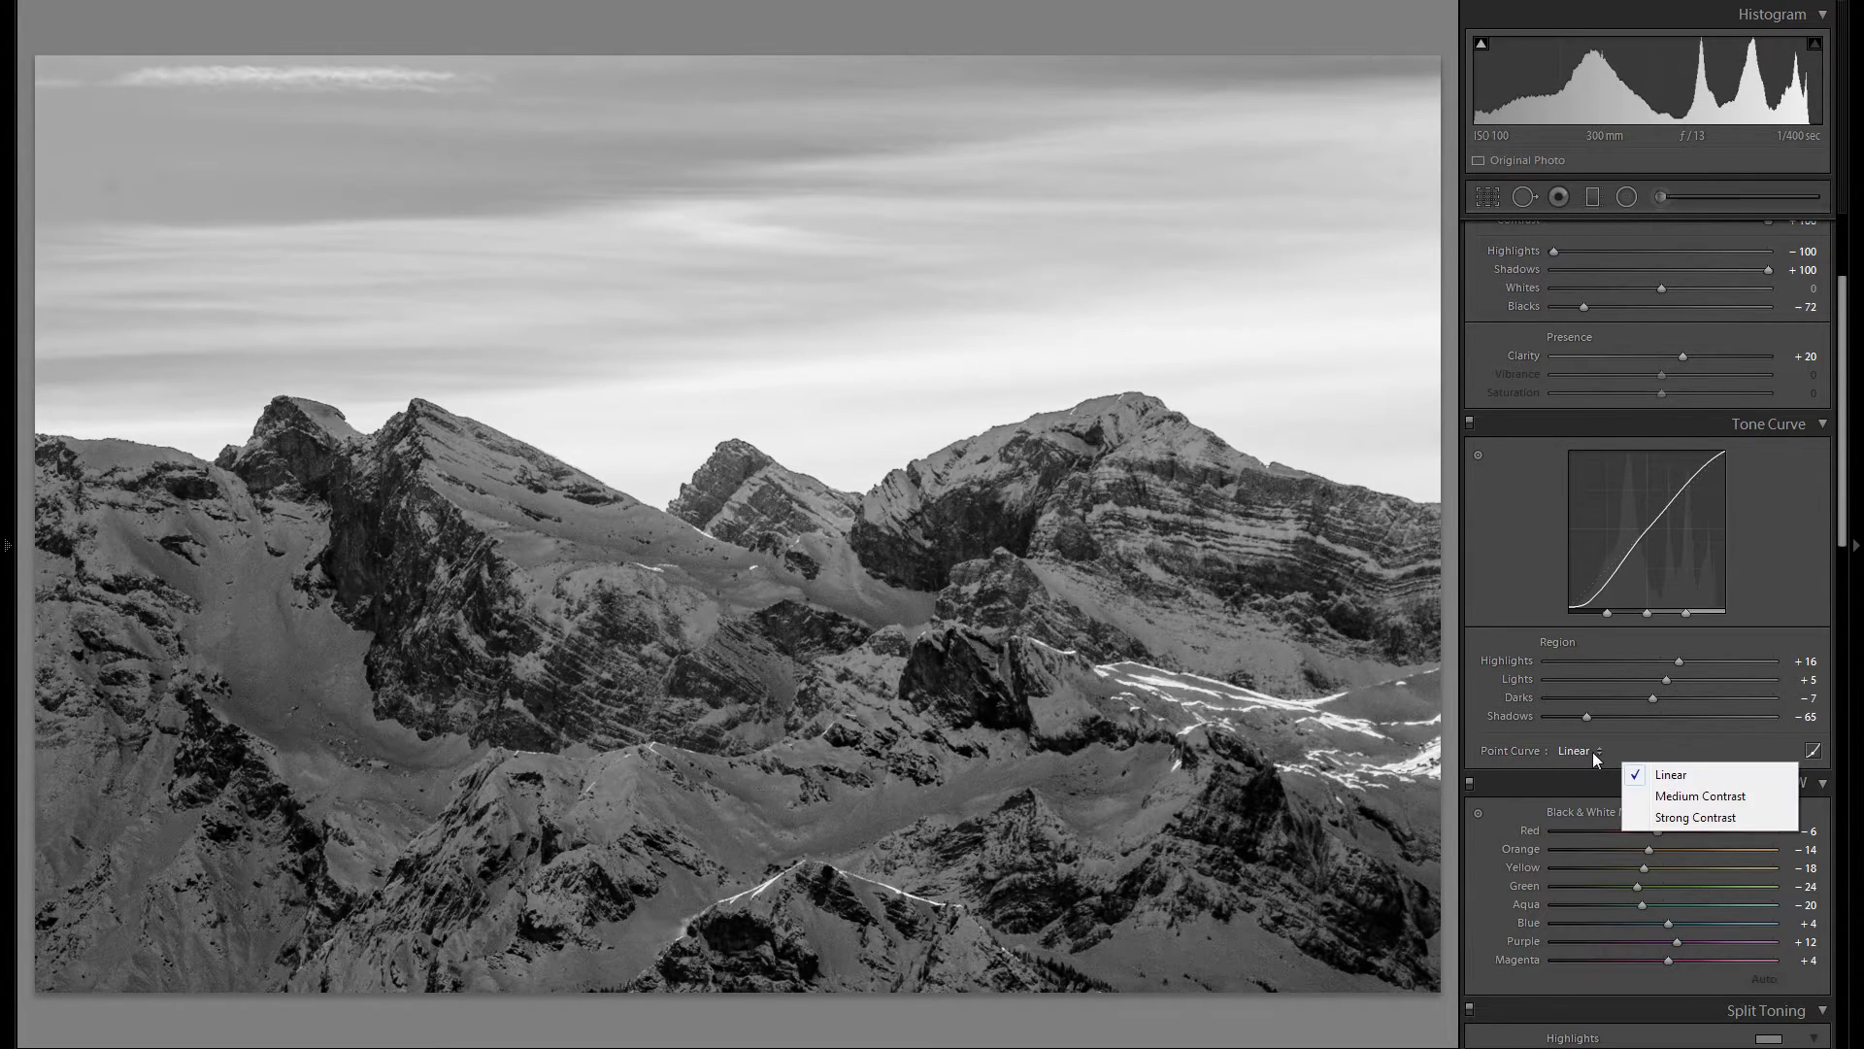
pyautogui.click(1676, 798)
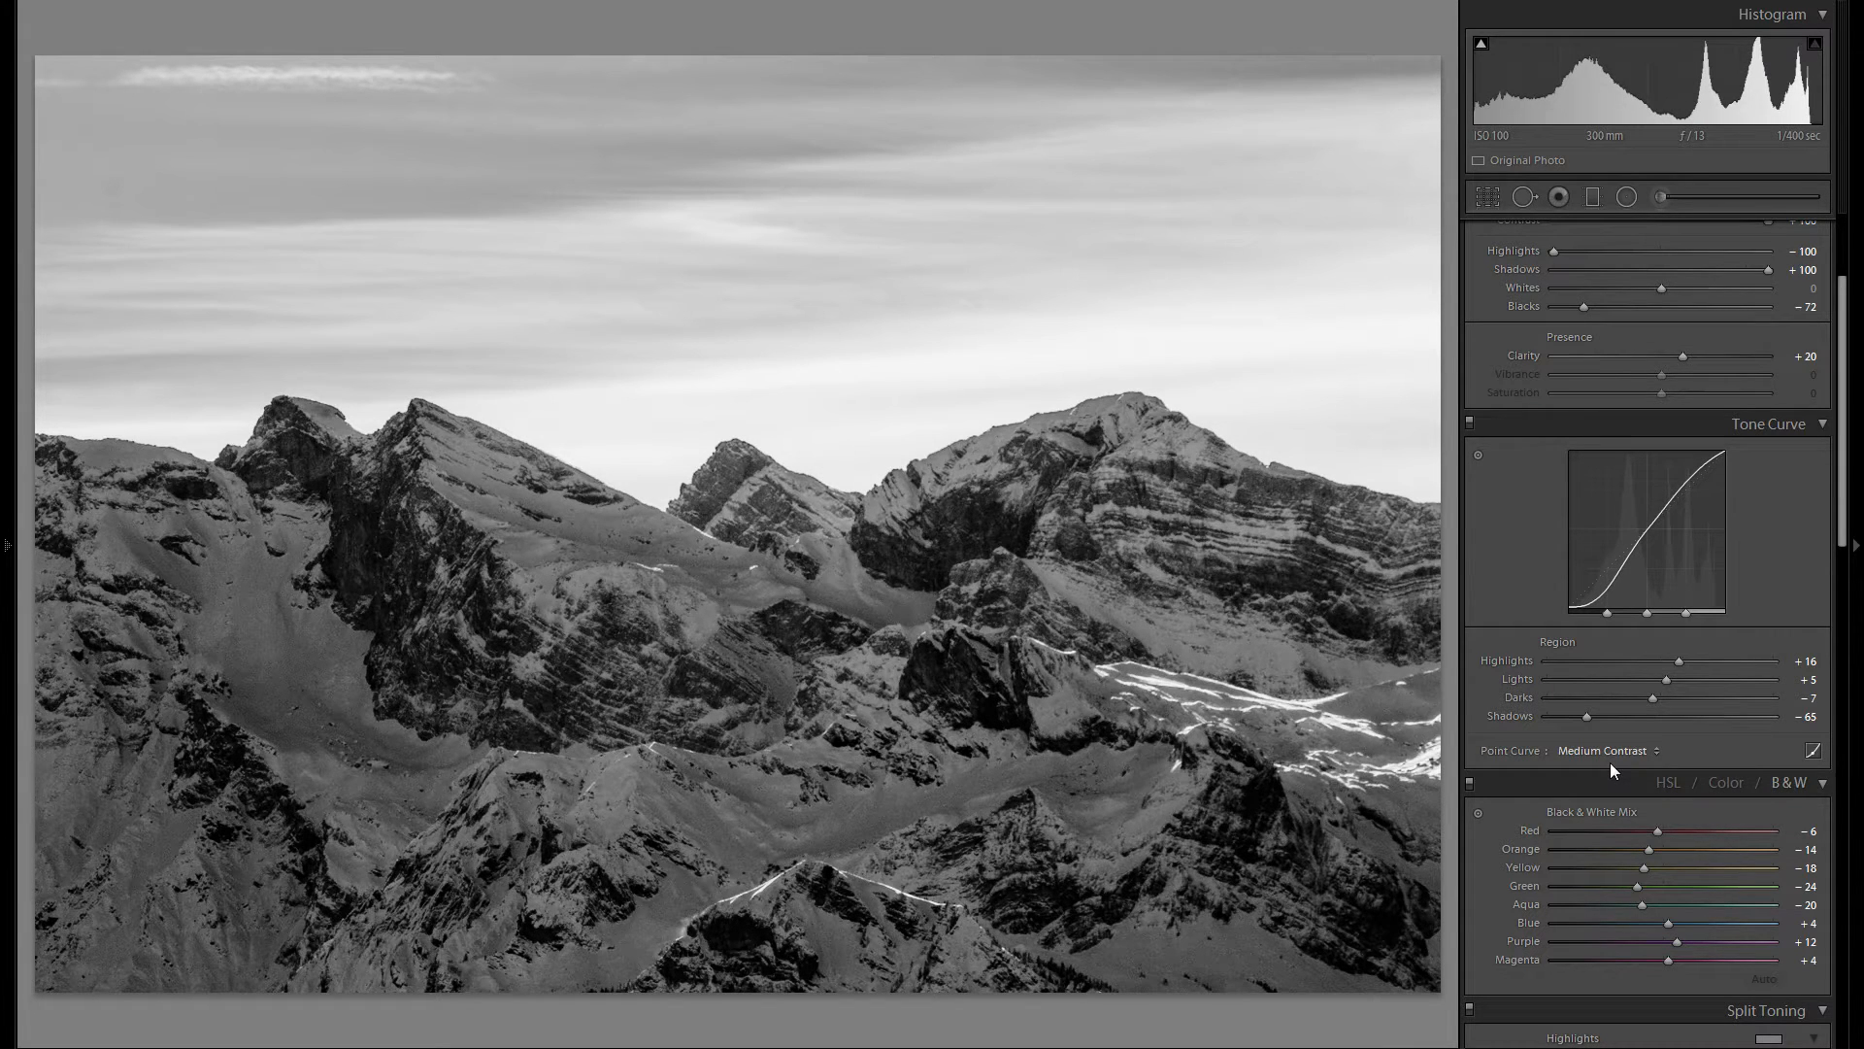
# Examine the Split Toning colour pickers for the highlights and the shadows
pyautogui.scroll(-4, 1697, 678)
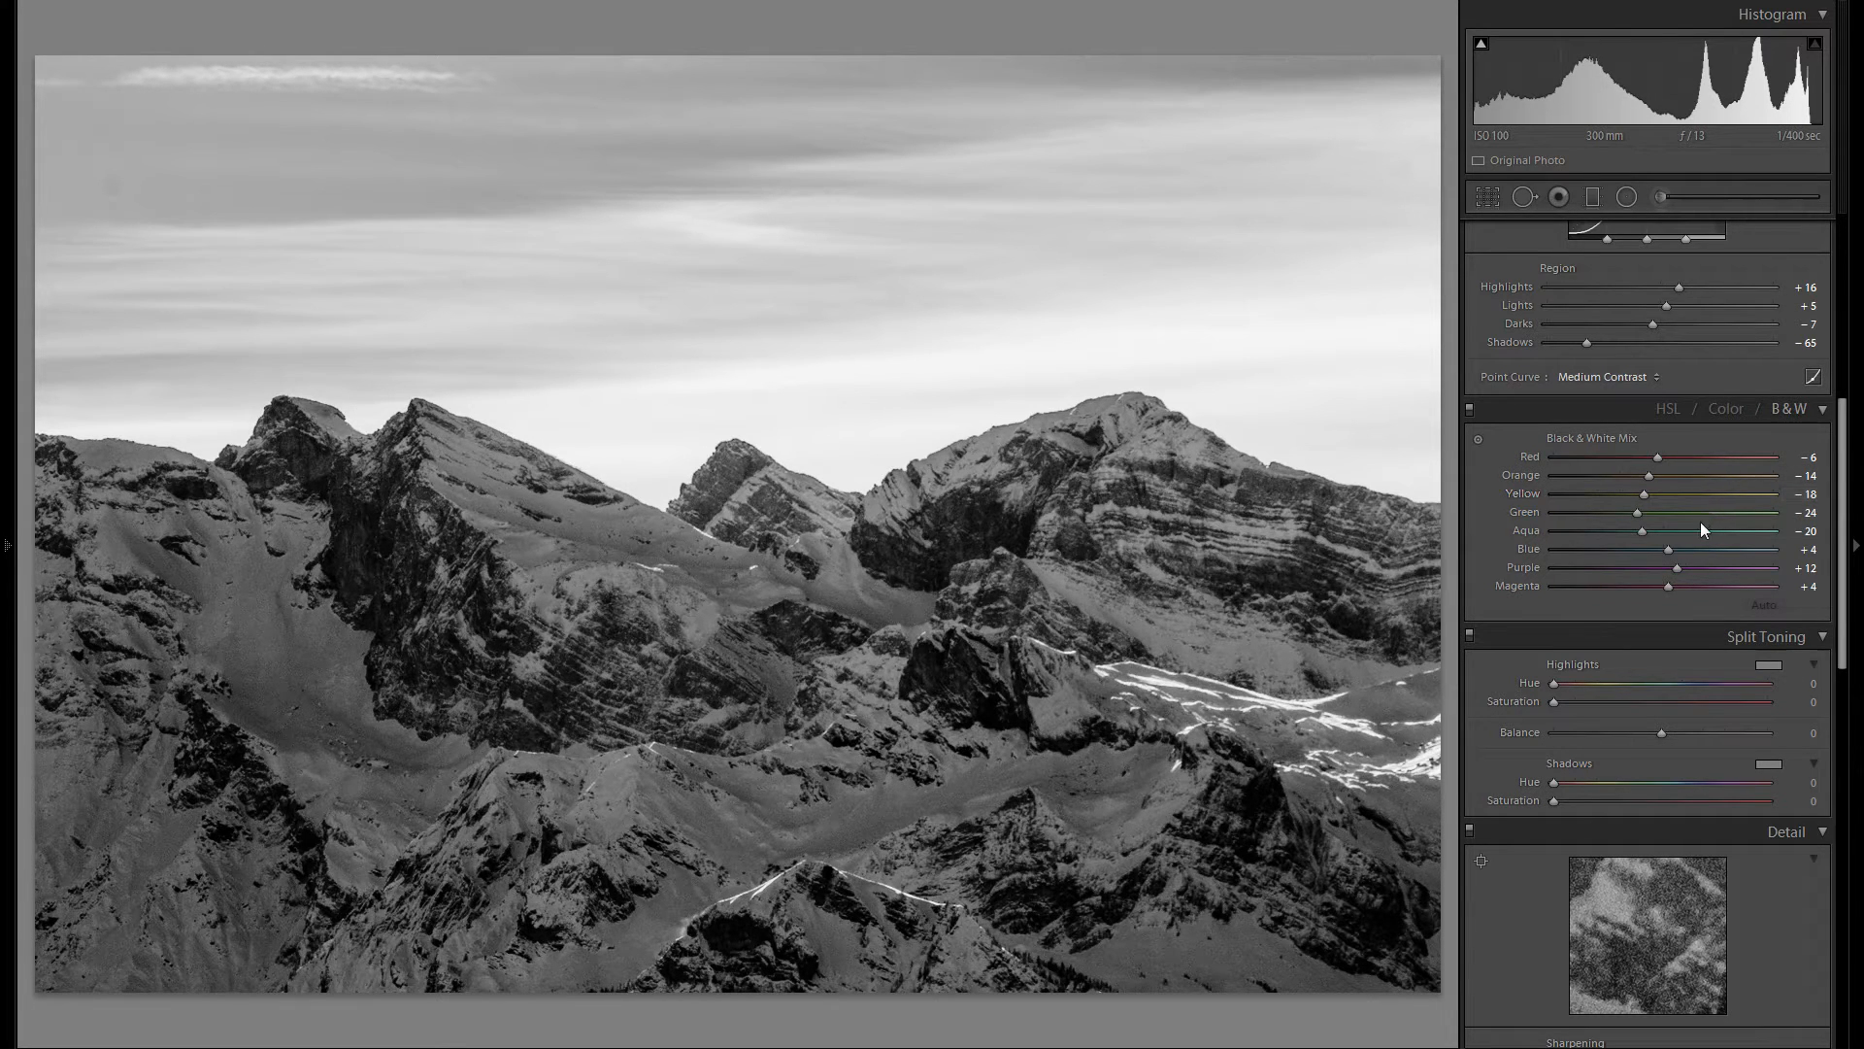
pyautogui.scroll(-2, 1705, 527)
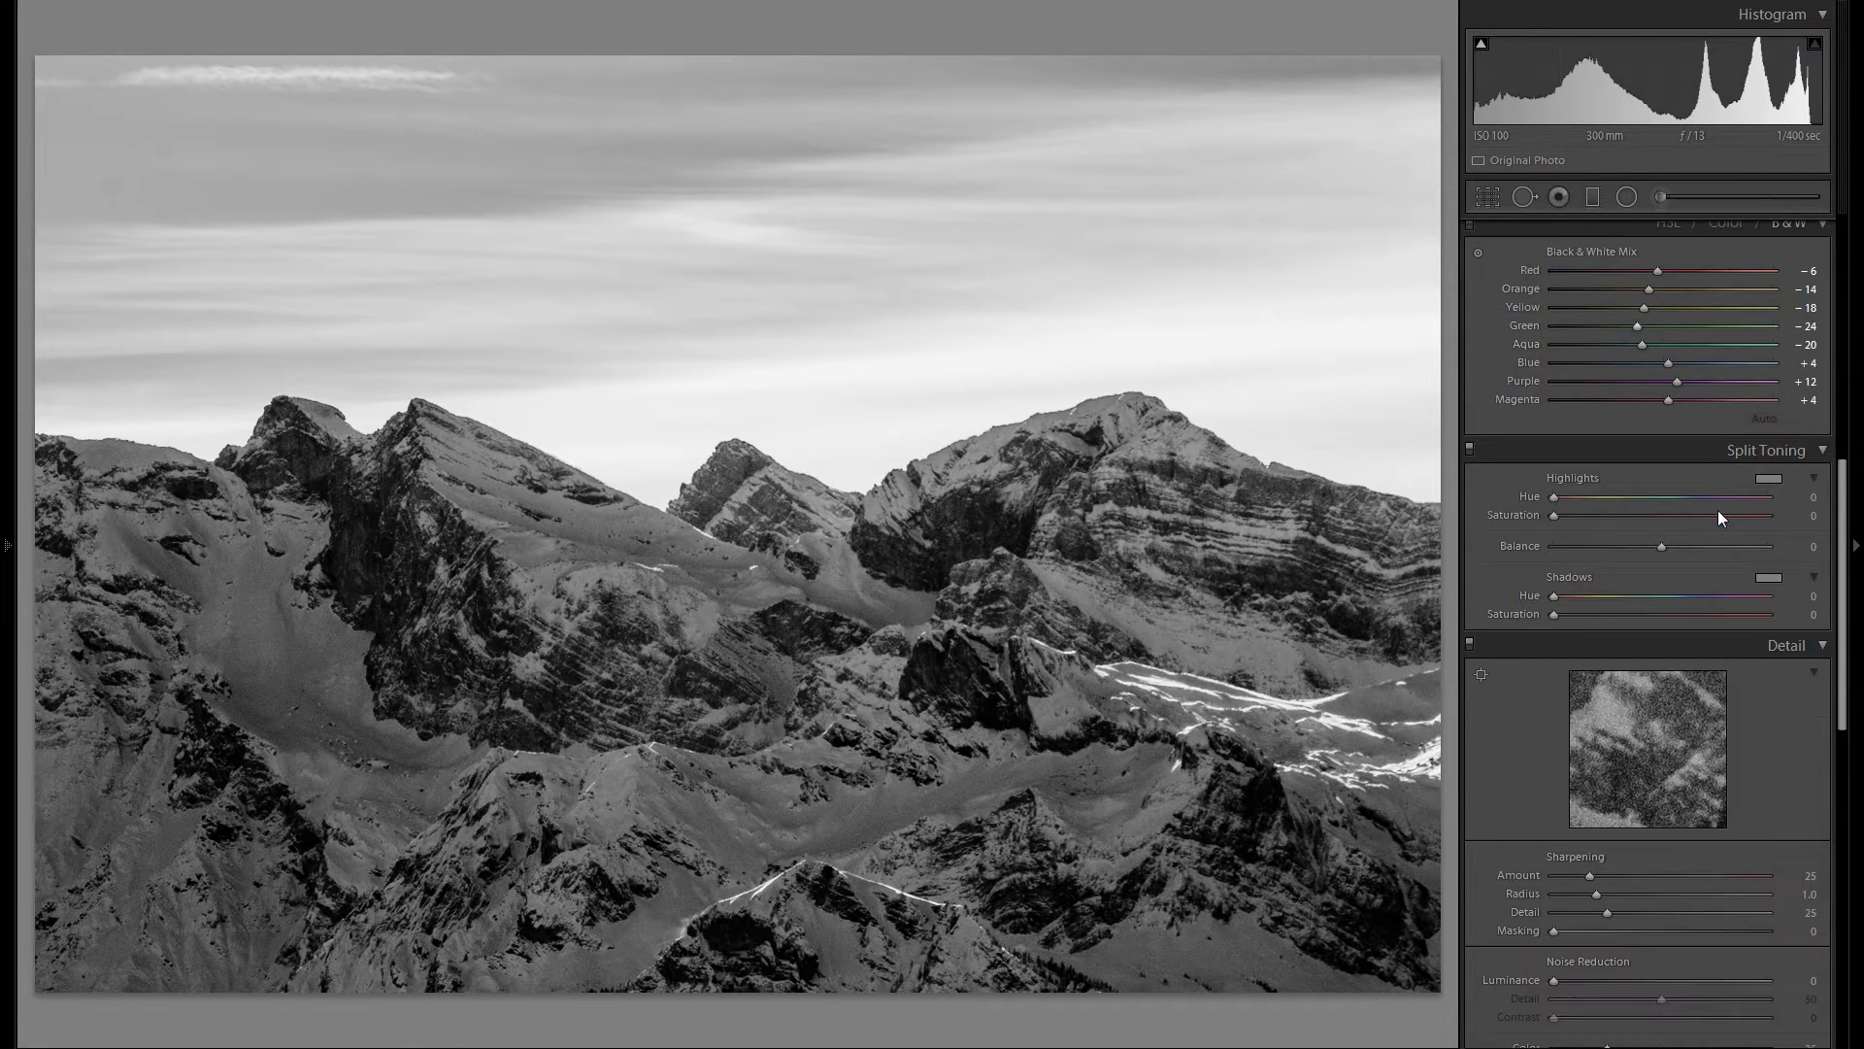
pyautogui.click(1769, 479)
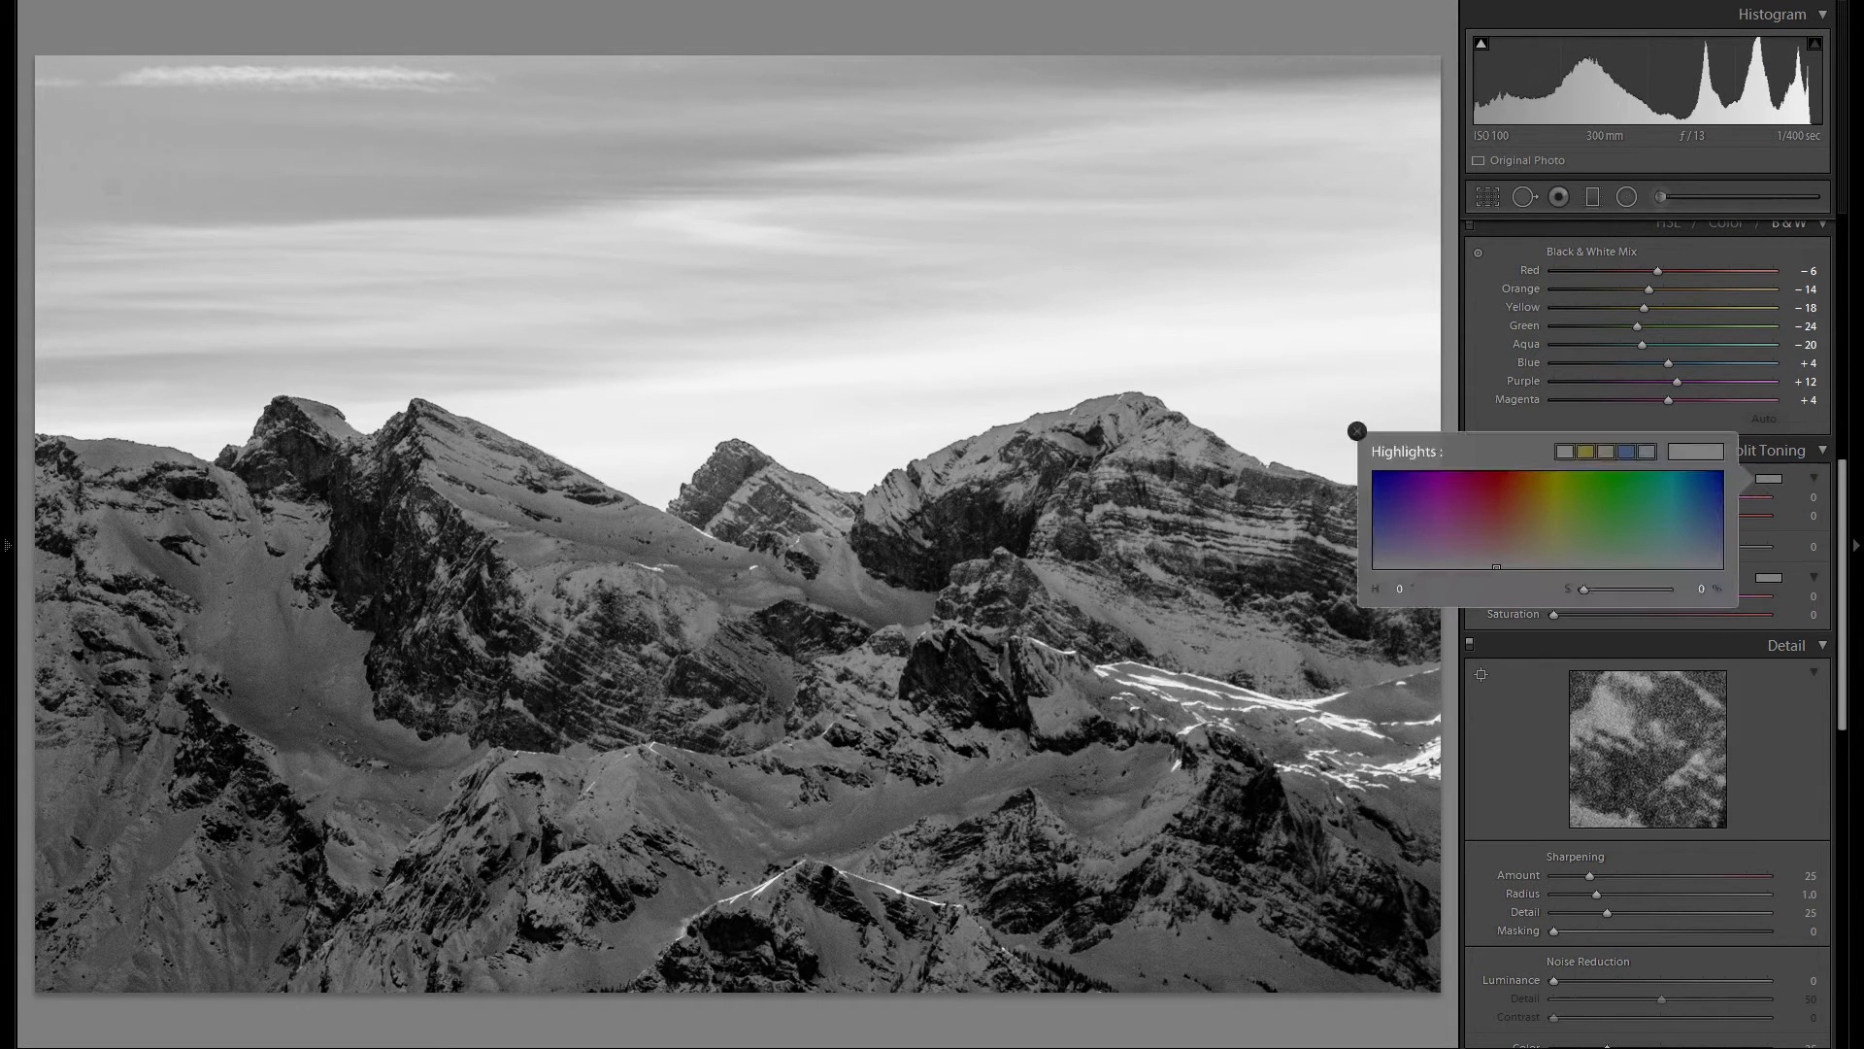
pyautogui.moveTo(1524, 519); pyautogui.dragTo(1547, 499)
pyautogui.click(1356, 430)
pyautogui.click(1768, 577)
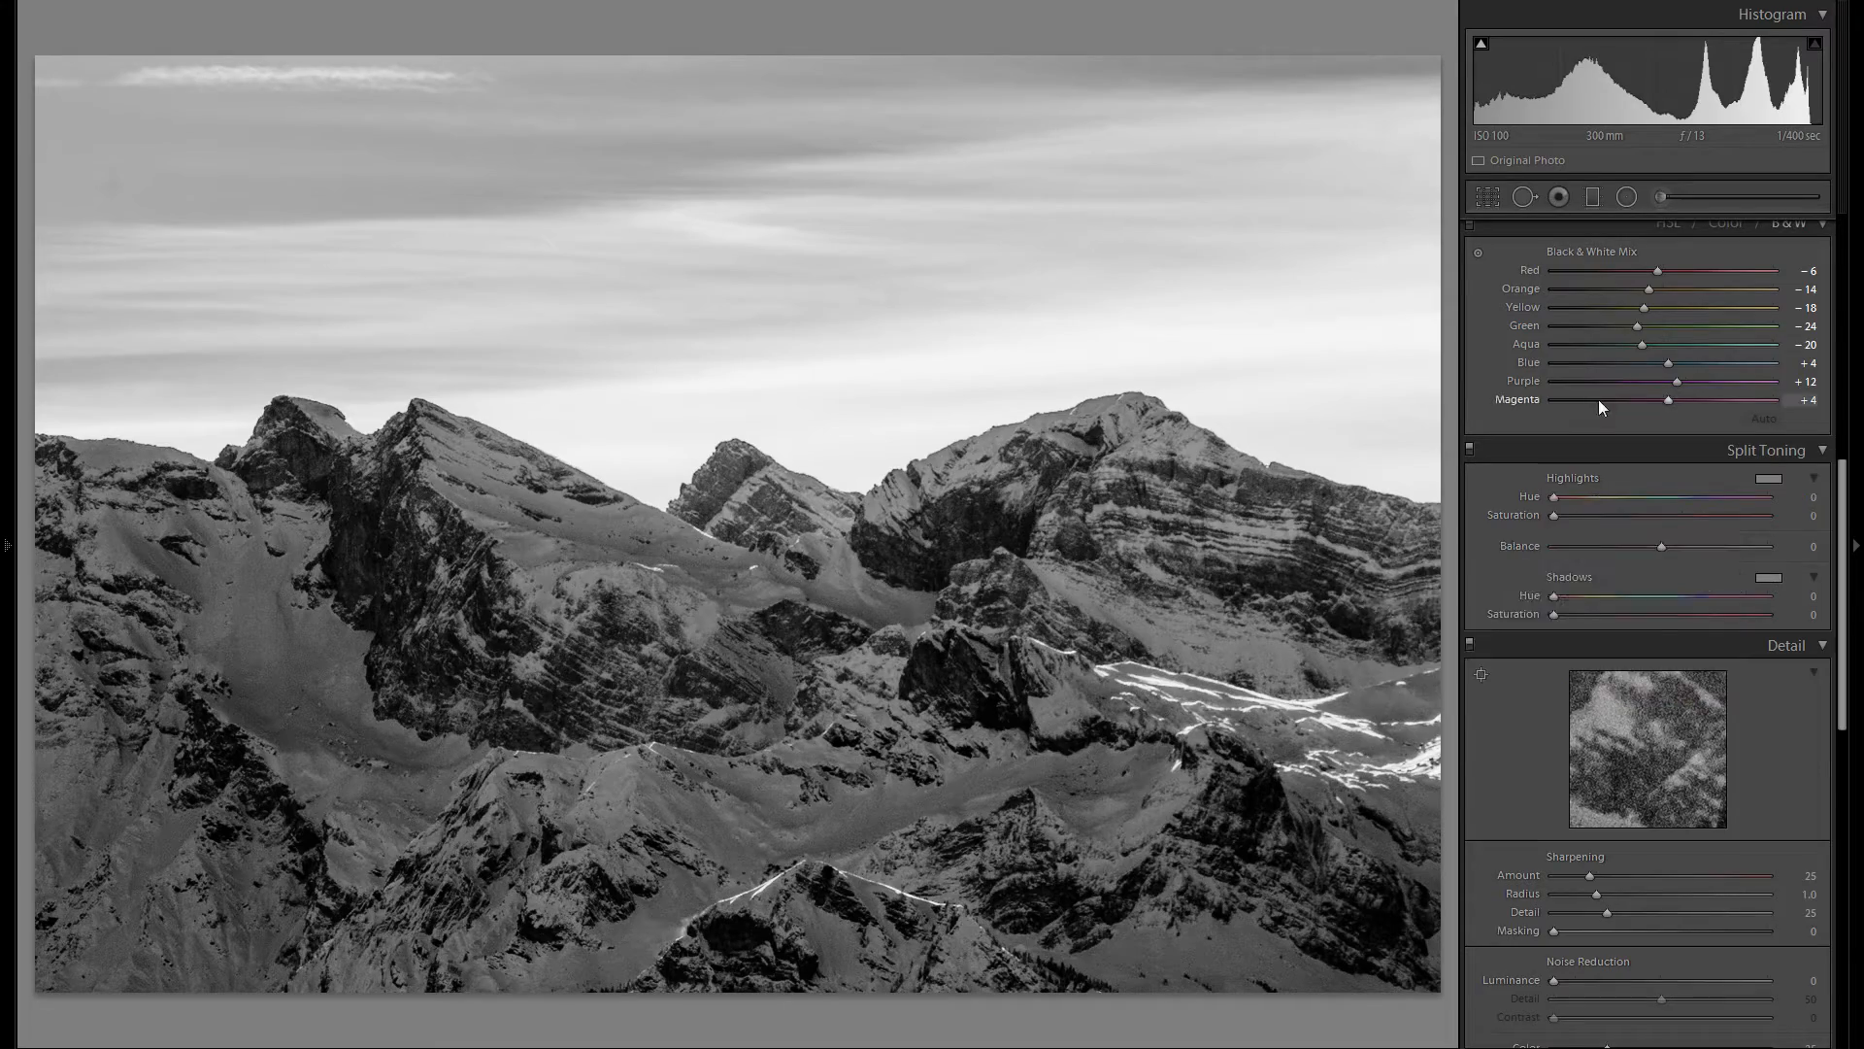
# Examine the noise in the rock faces and snow slopes up close and review the Basic and Tone Curve settings
pyautogui.scroll(-2, 1604, 402)
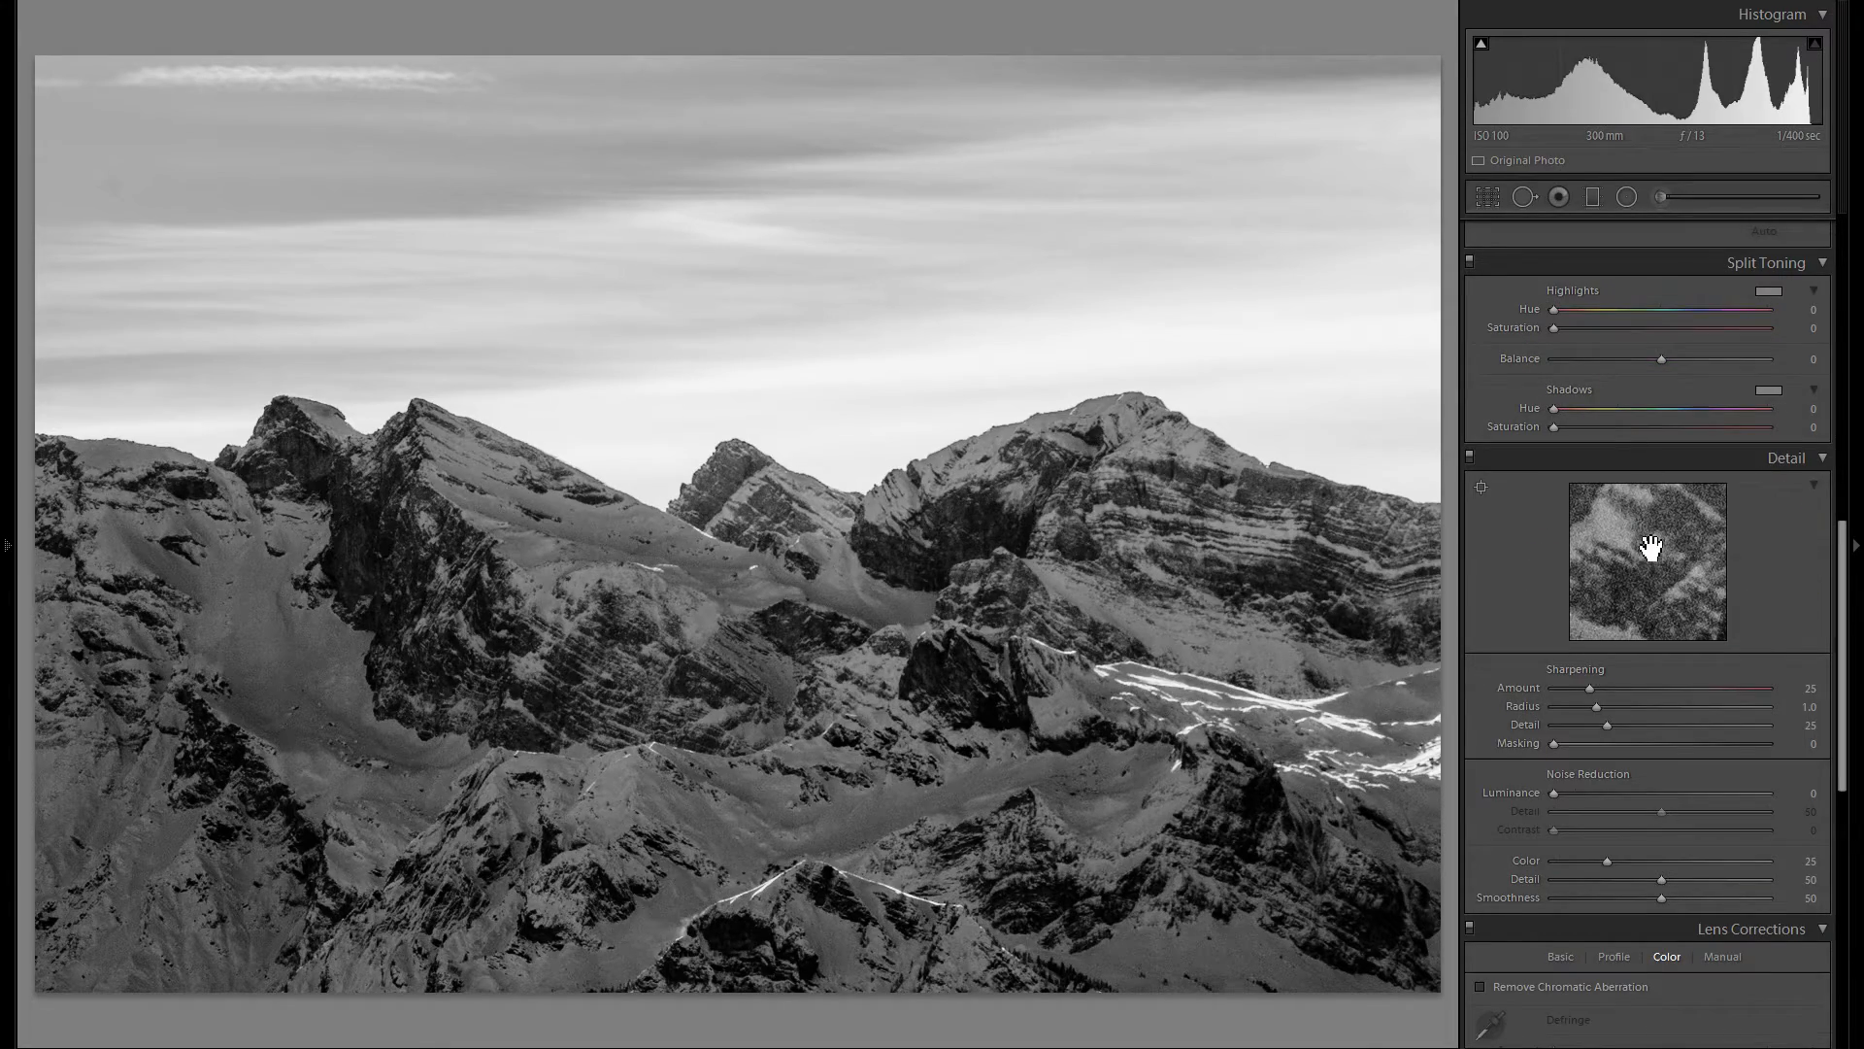
pyautogui.click(786, 726)
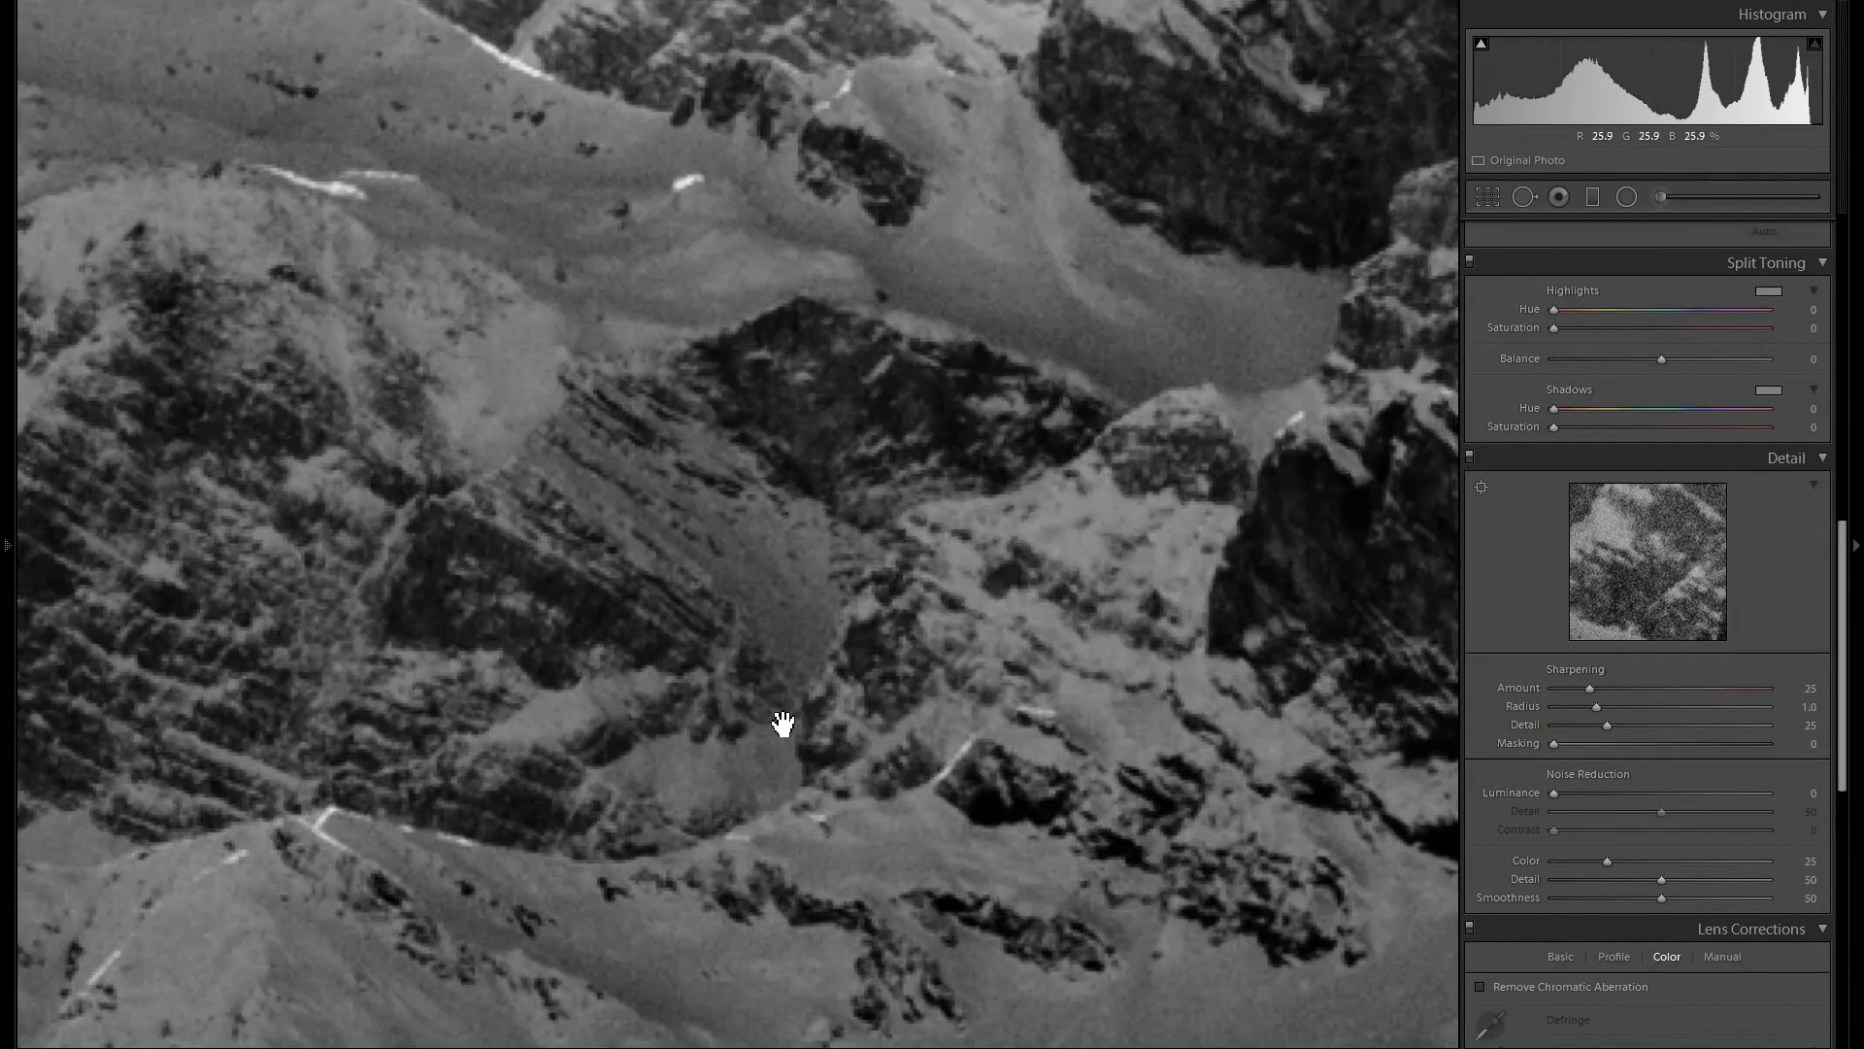
pyautogui.moveTo(789, 603); pyautogui.dragTo(1084, 648)
pyautogui.moveTo(702, 551)
pyautogui.mouseDown()
pyautogui.moveTo(753, 554)
pyautogui.moveTo(935, 652)
pyautogui.moveTo(861, 596)
pyautogui.moveTo(877, 603)
pyautogui.moveTo(871, 482)
pyautogui.mouseUp()
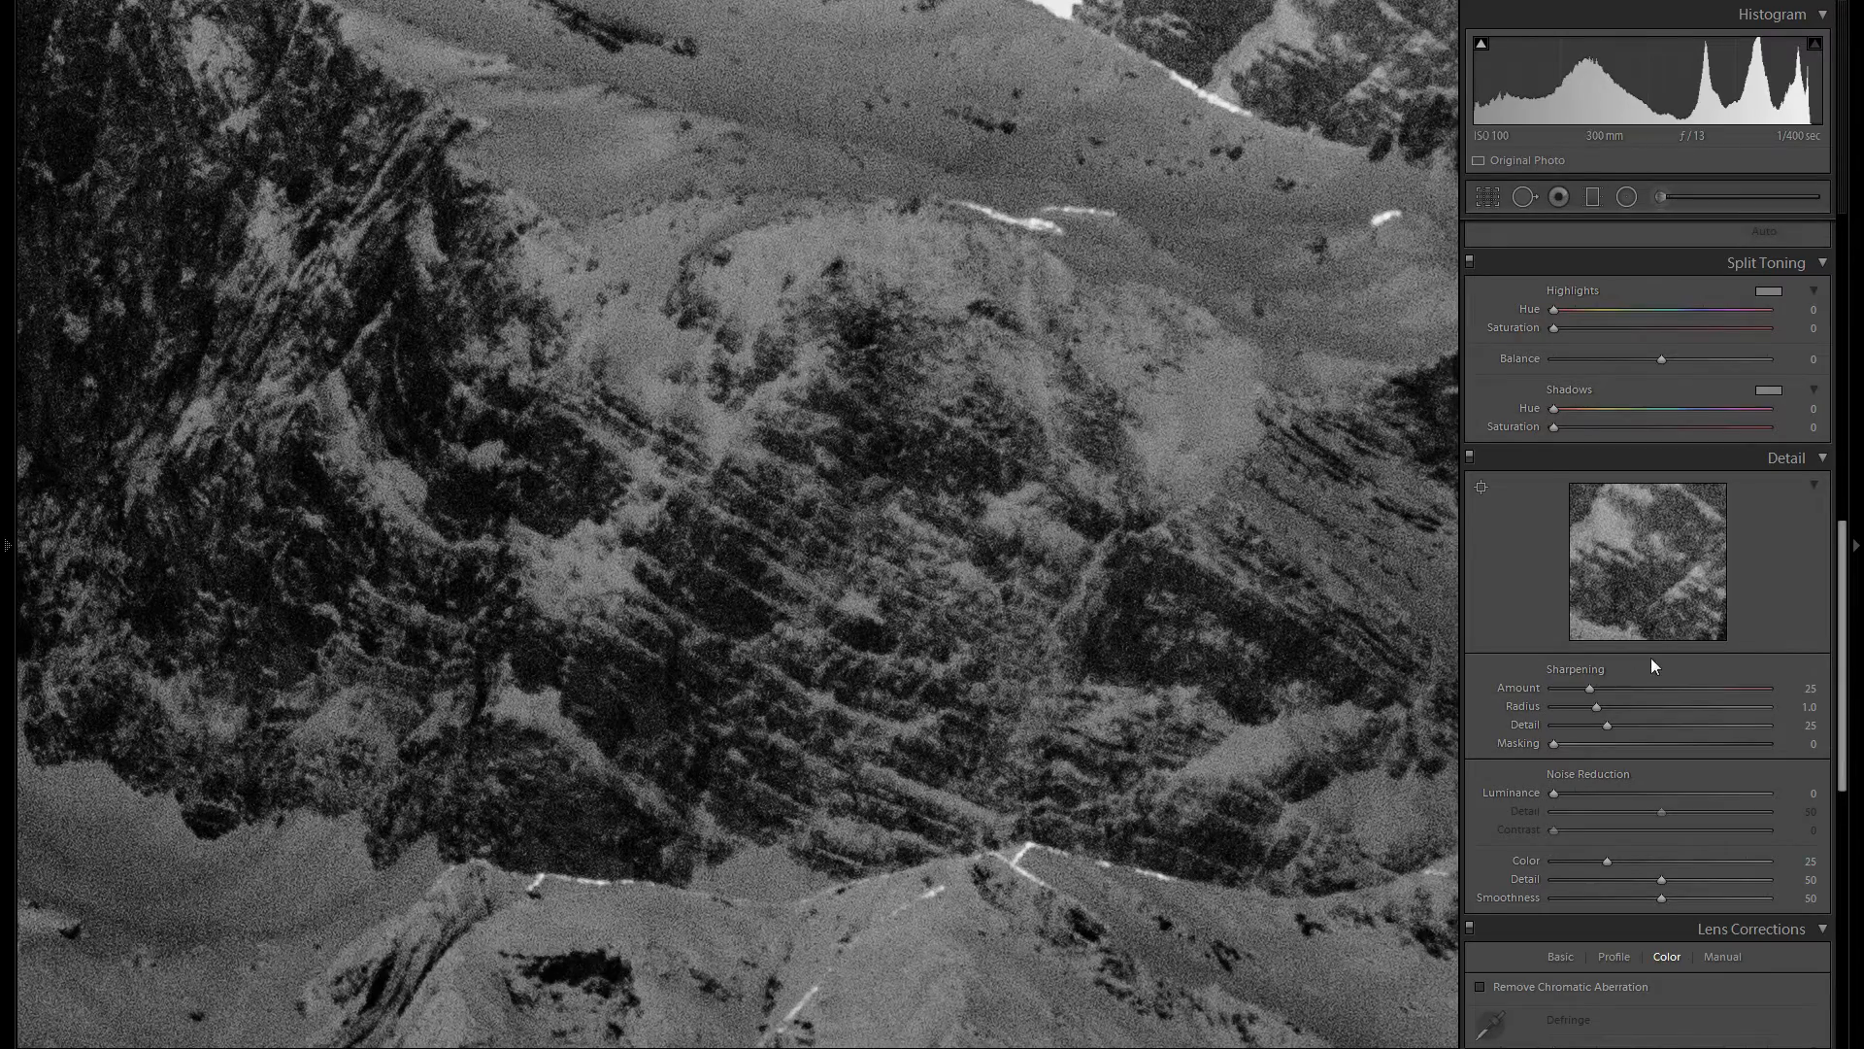
pyautogui.moveTo(1123, 666); pyautogui.dragTo(1326, 831)
pyautogui.scroll(10, 1591, 775)
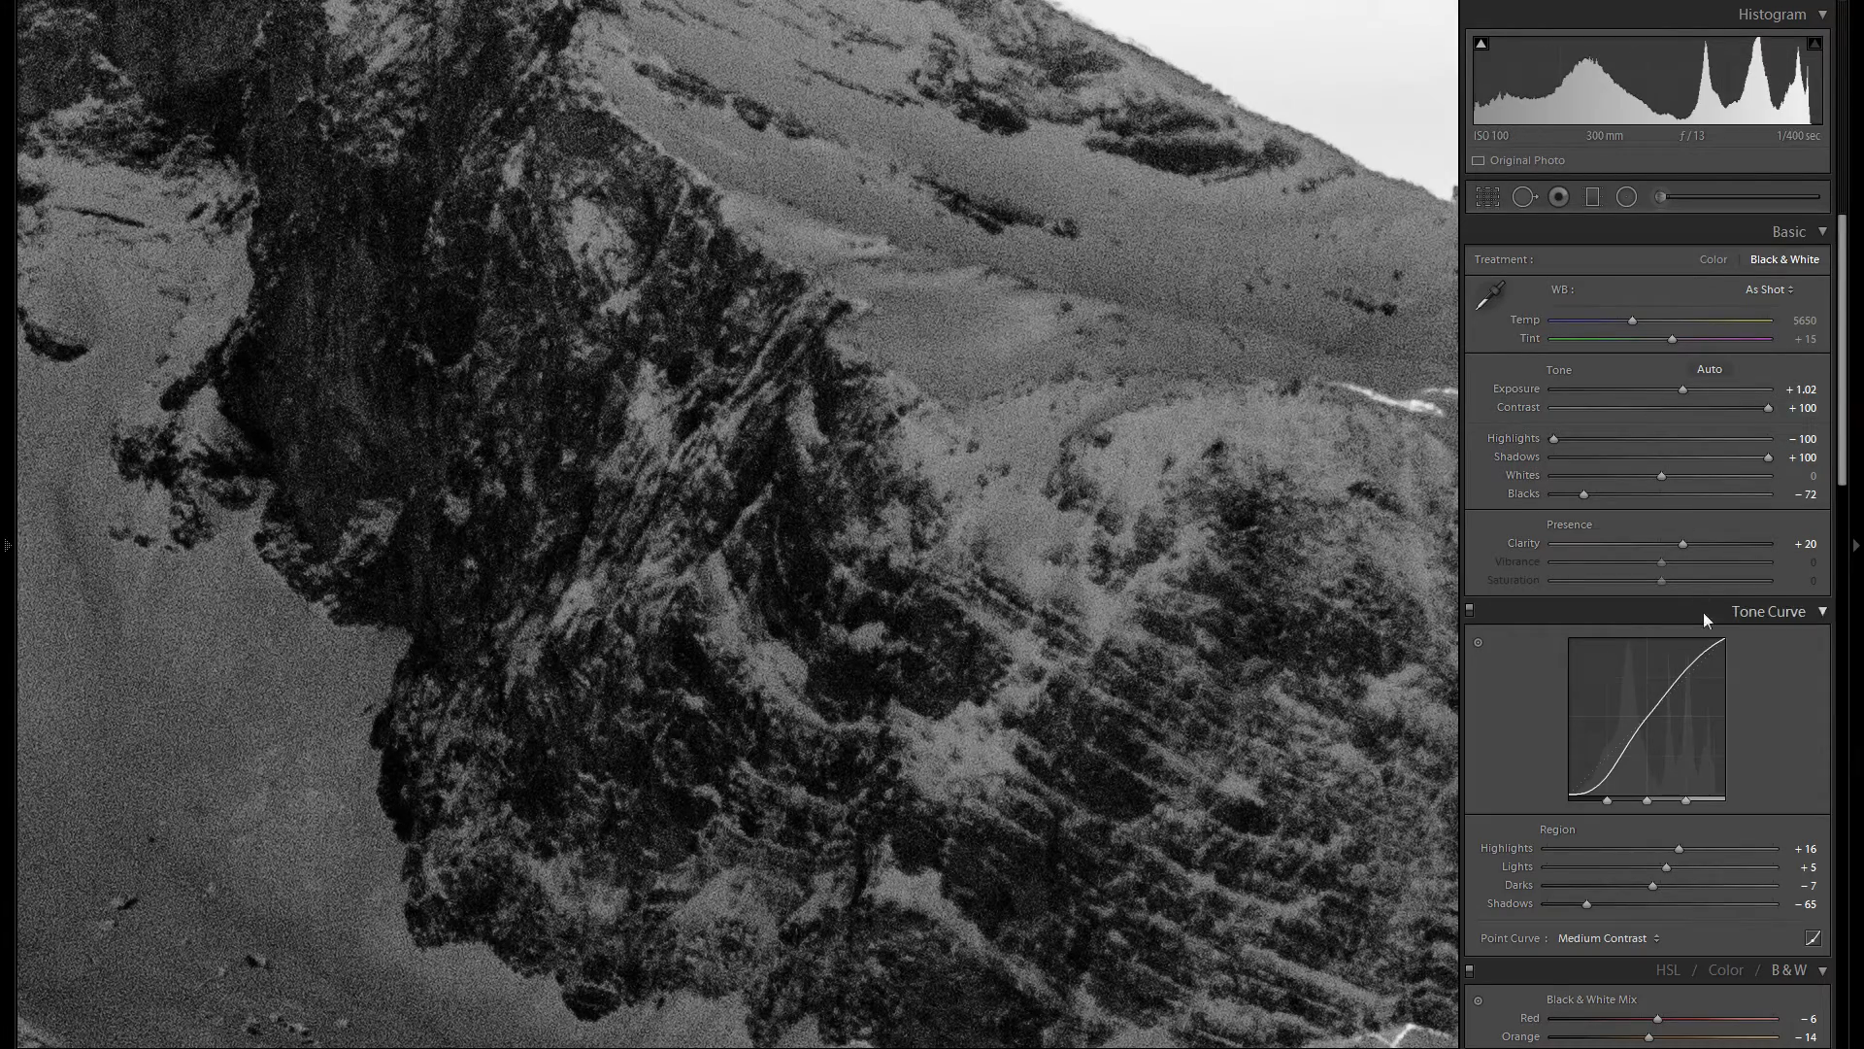
pyautogui.scroll(-4, 1701, 637)
pyautogui.scroll(-5, 1694, 668)
pyautogui.moveTo(932, 407); pyautogui.dragTo(949, 653)
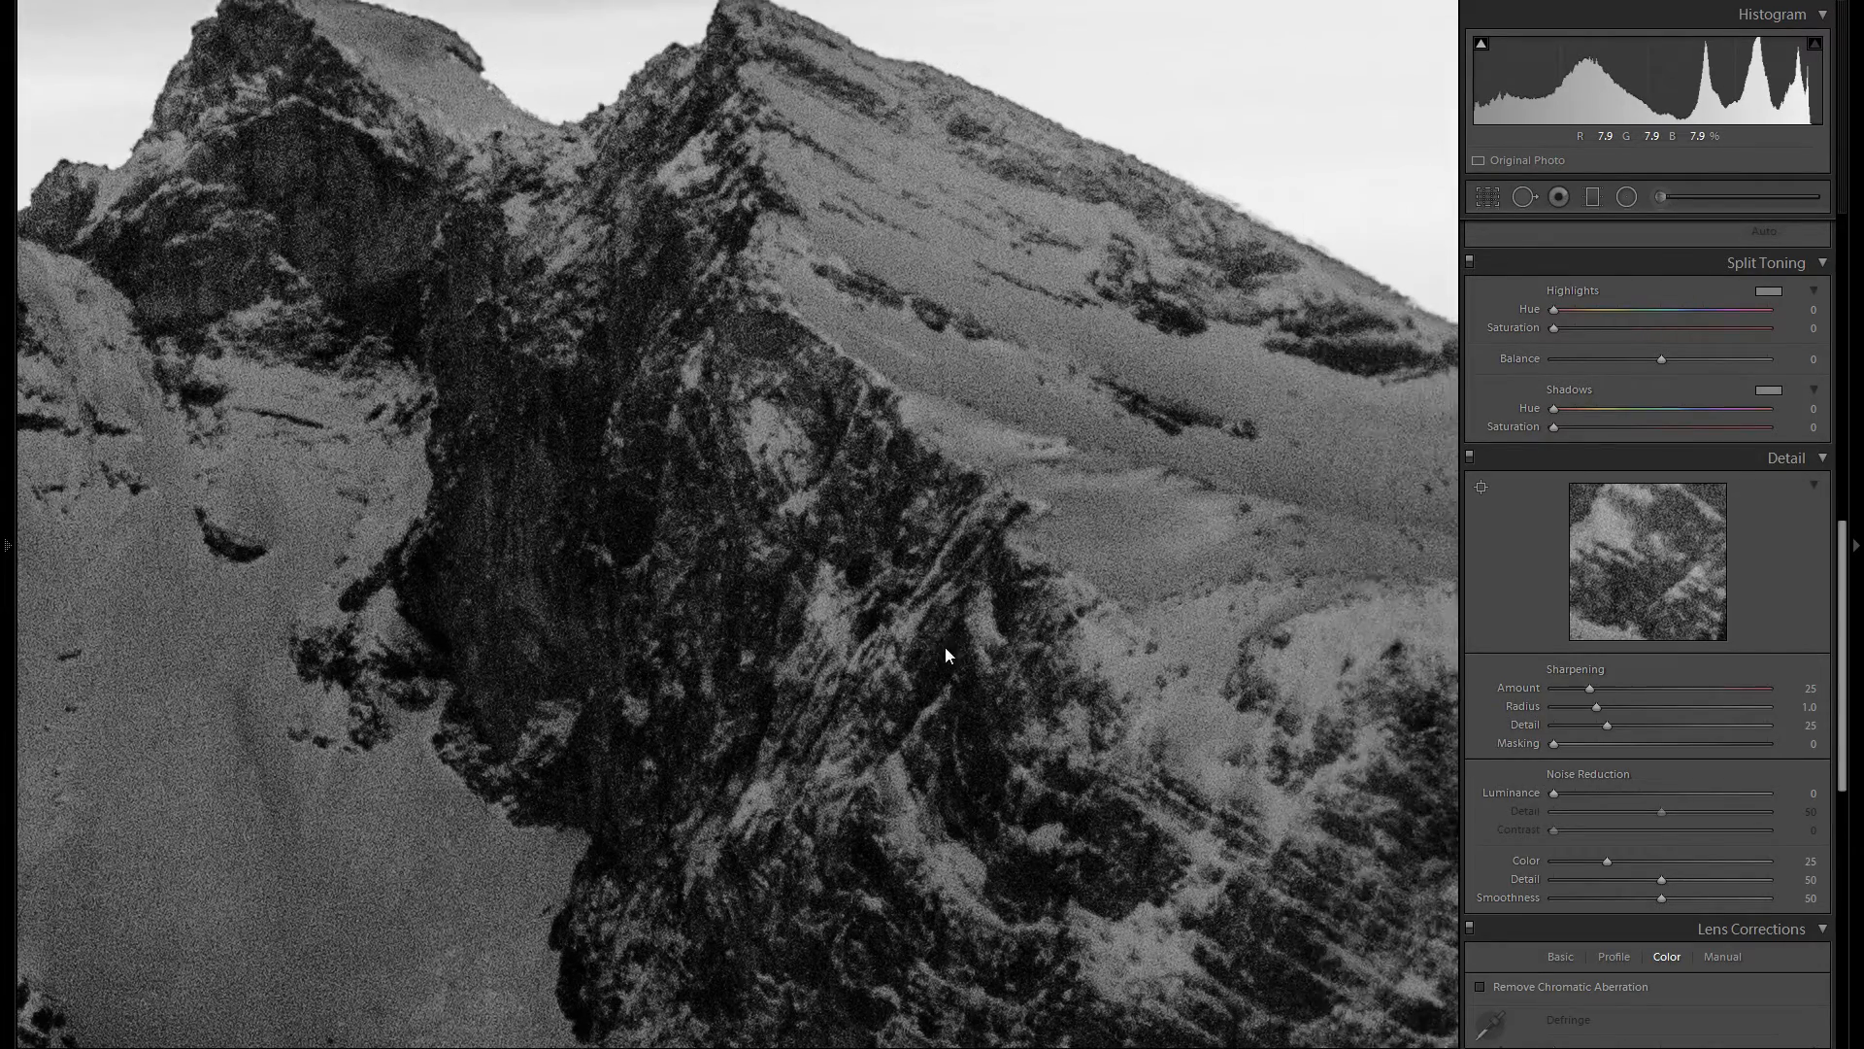
pyautogui.click(948, 653)
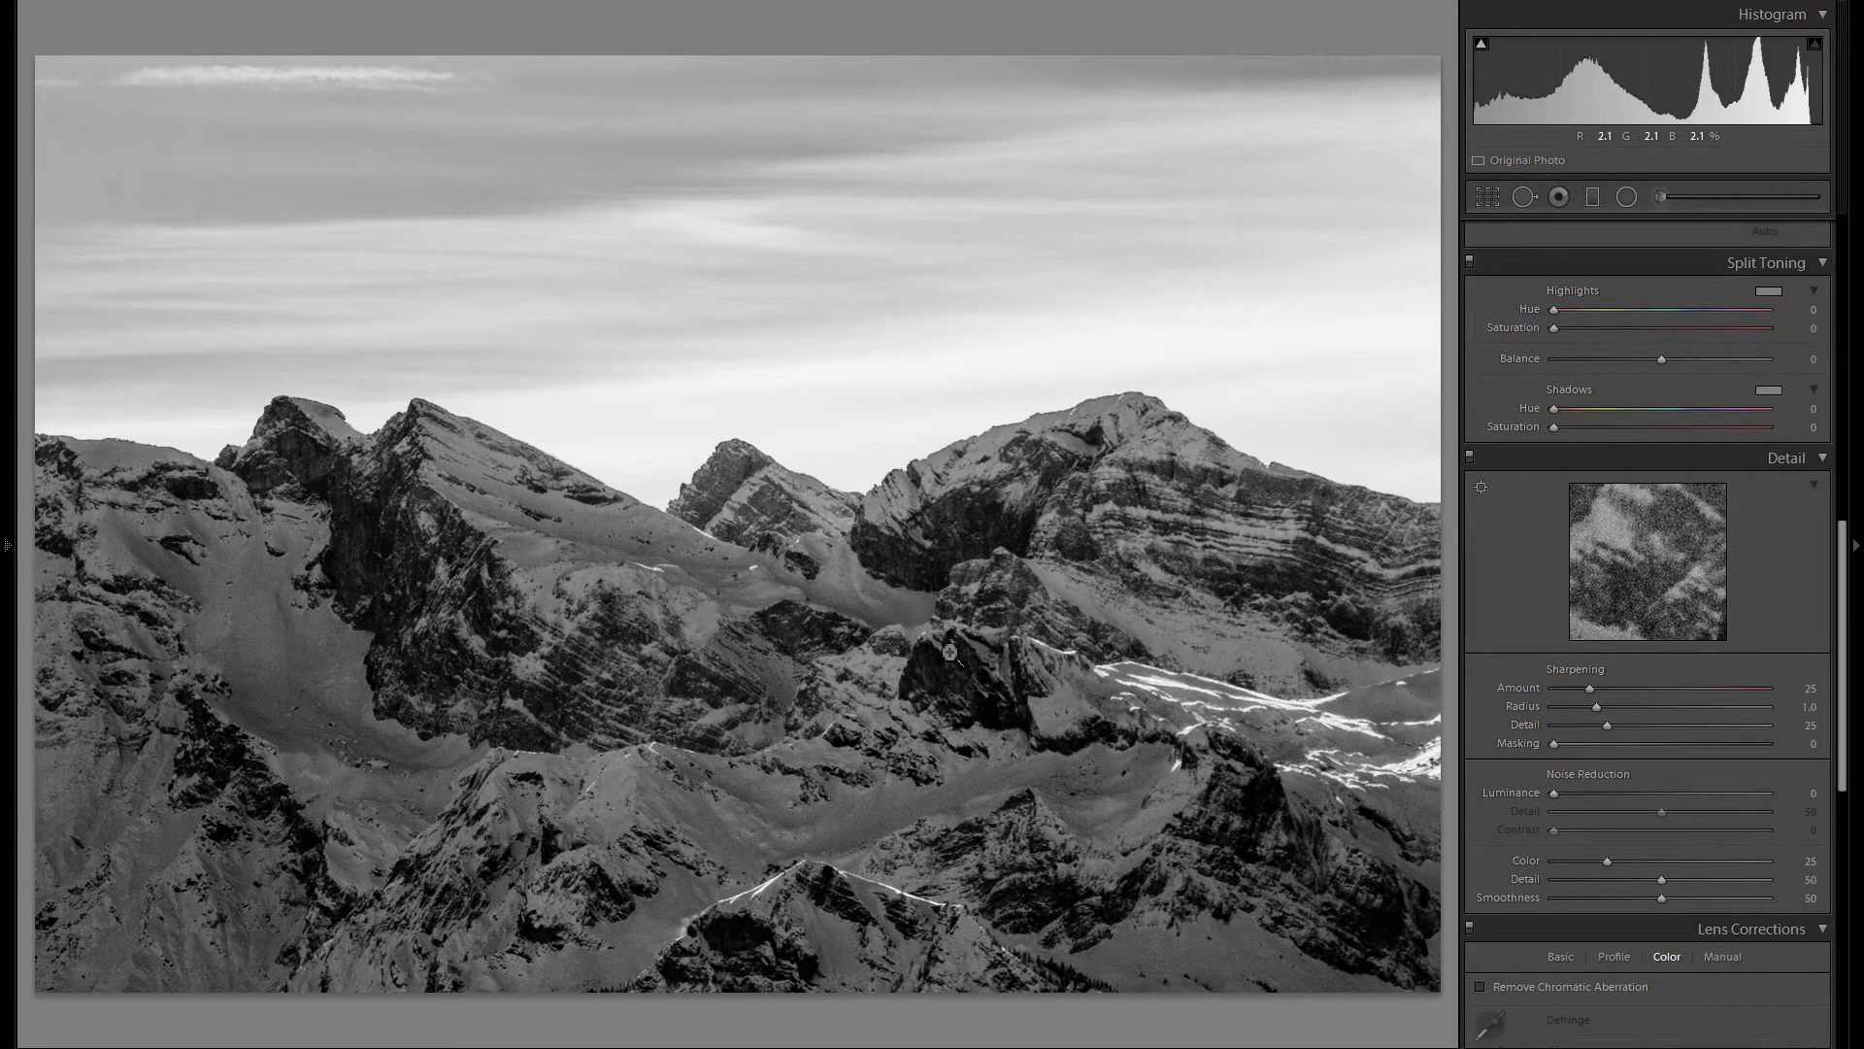
# Try Luminance noise reduction of 51 on the enlarged rock faces and reset it to 0
pyautogui.click(782, 693)
pyautogui.moveTo(1121, 691); pyautogui.dragTo(690, 766)
pyautogui.moveTo(870, 719); pyautogui.dragTo(770, 733)
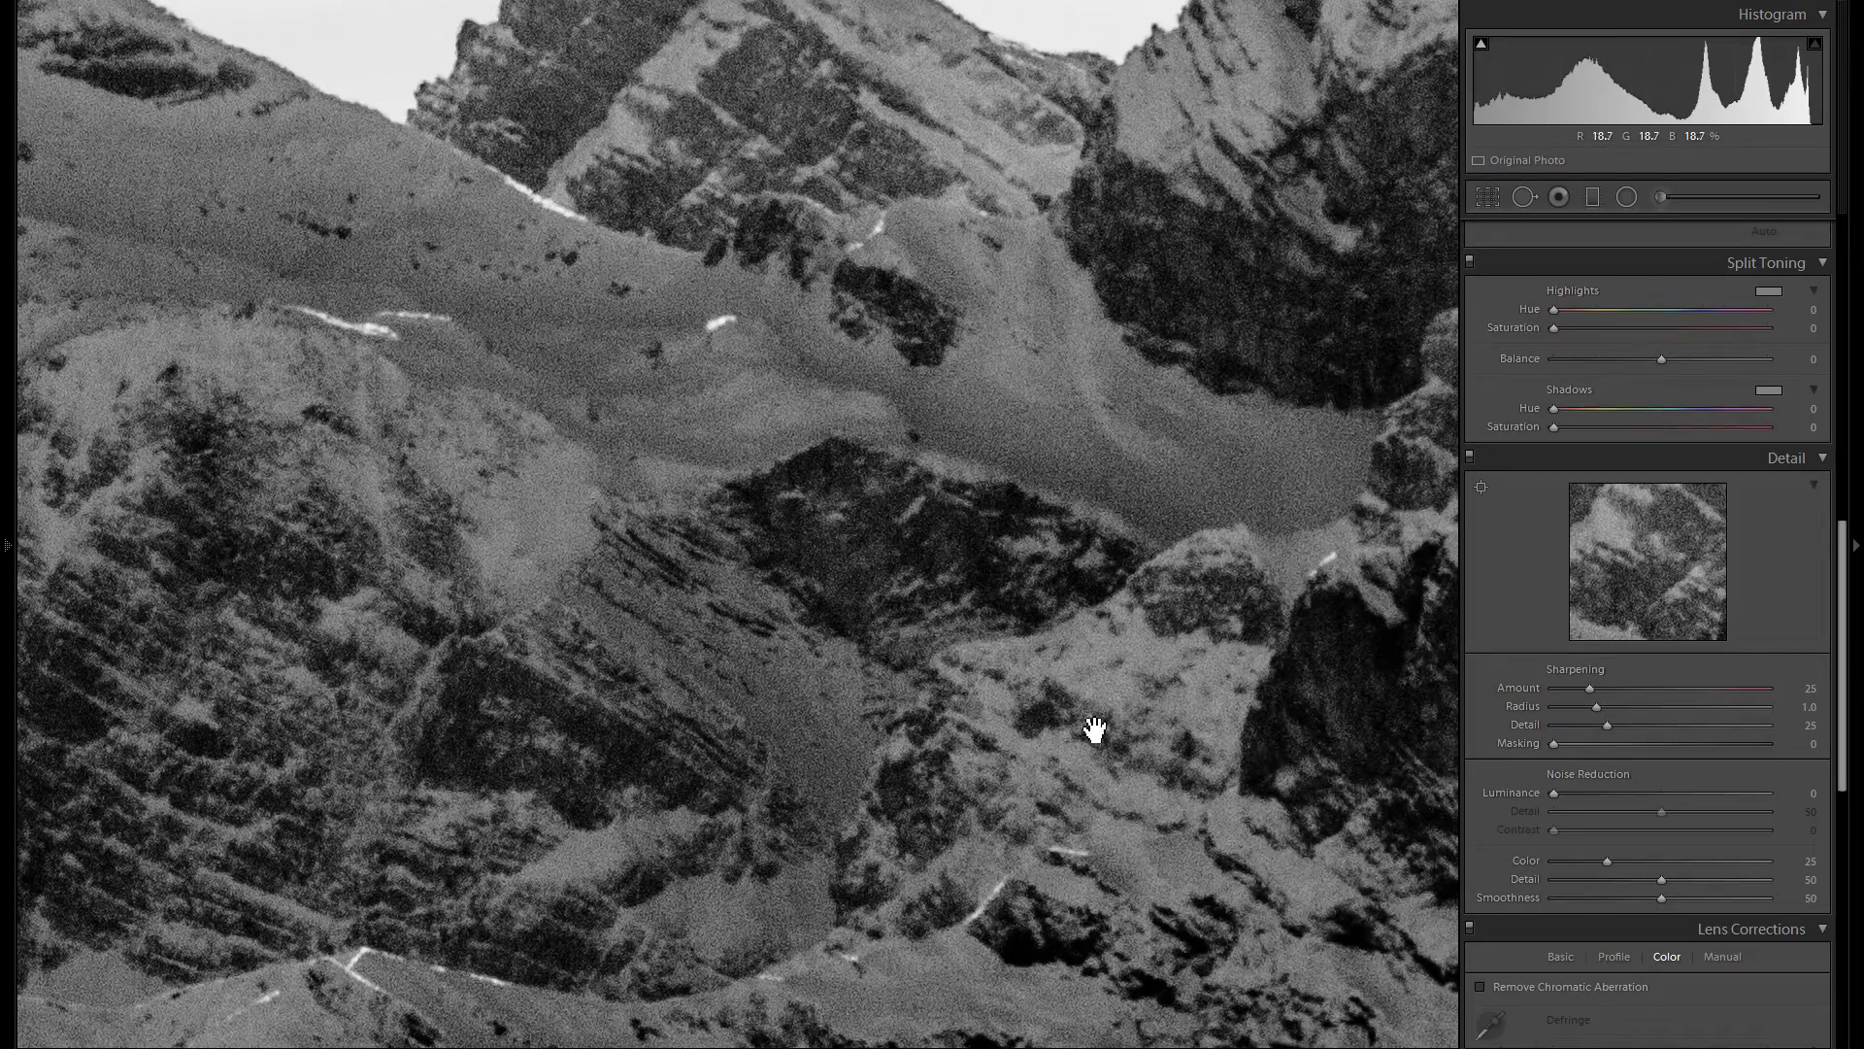
pyautogui.moveTo(1084, 763); pyautogui.dragTo(800, 736)
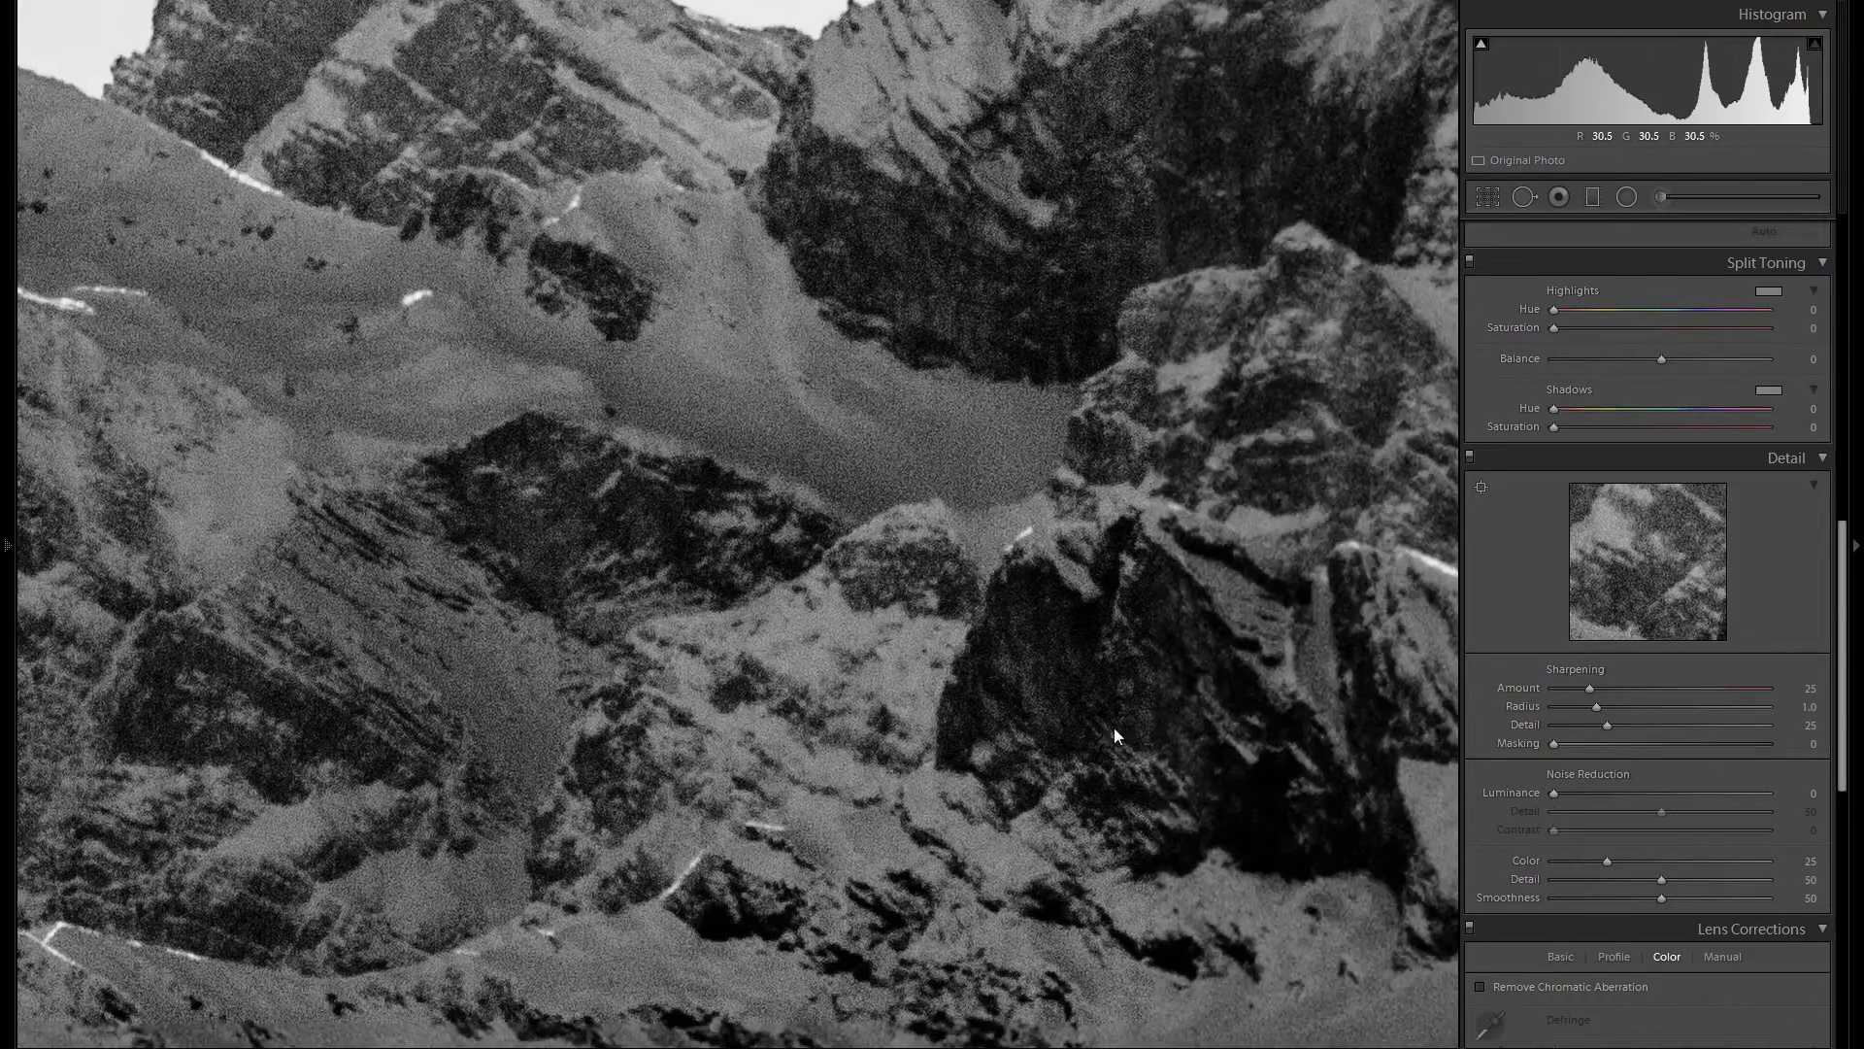
pyautogui.moveTo(1114, 736); pyautogui.dragTo(945, 773)
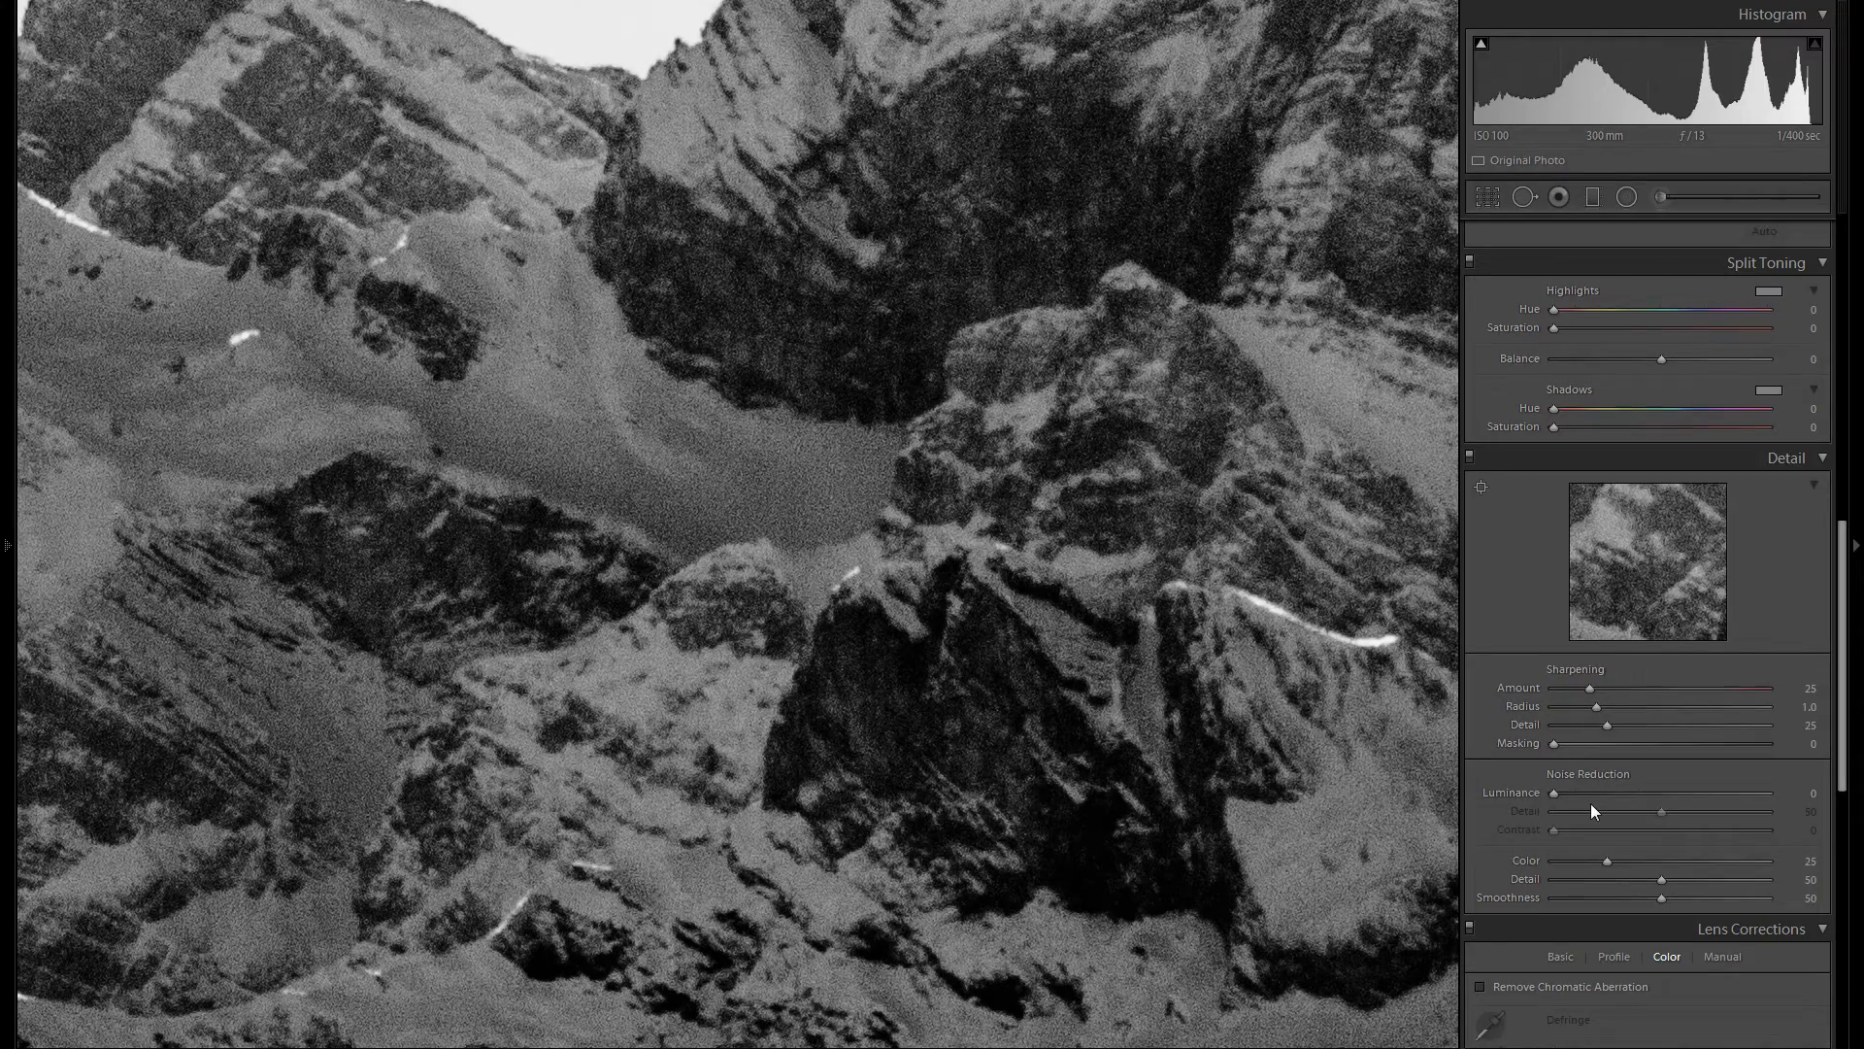
pyautogui.click(1658, 794)
pyautogui.moveTo(1027, 805); pyautogui.dragTo(1218, 769)
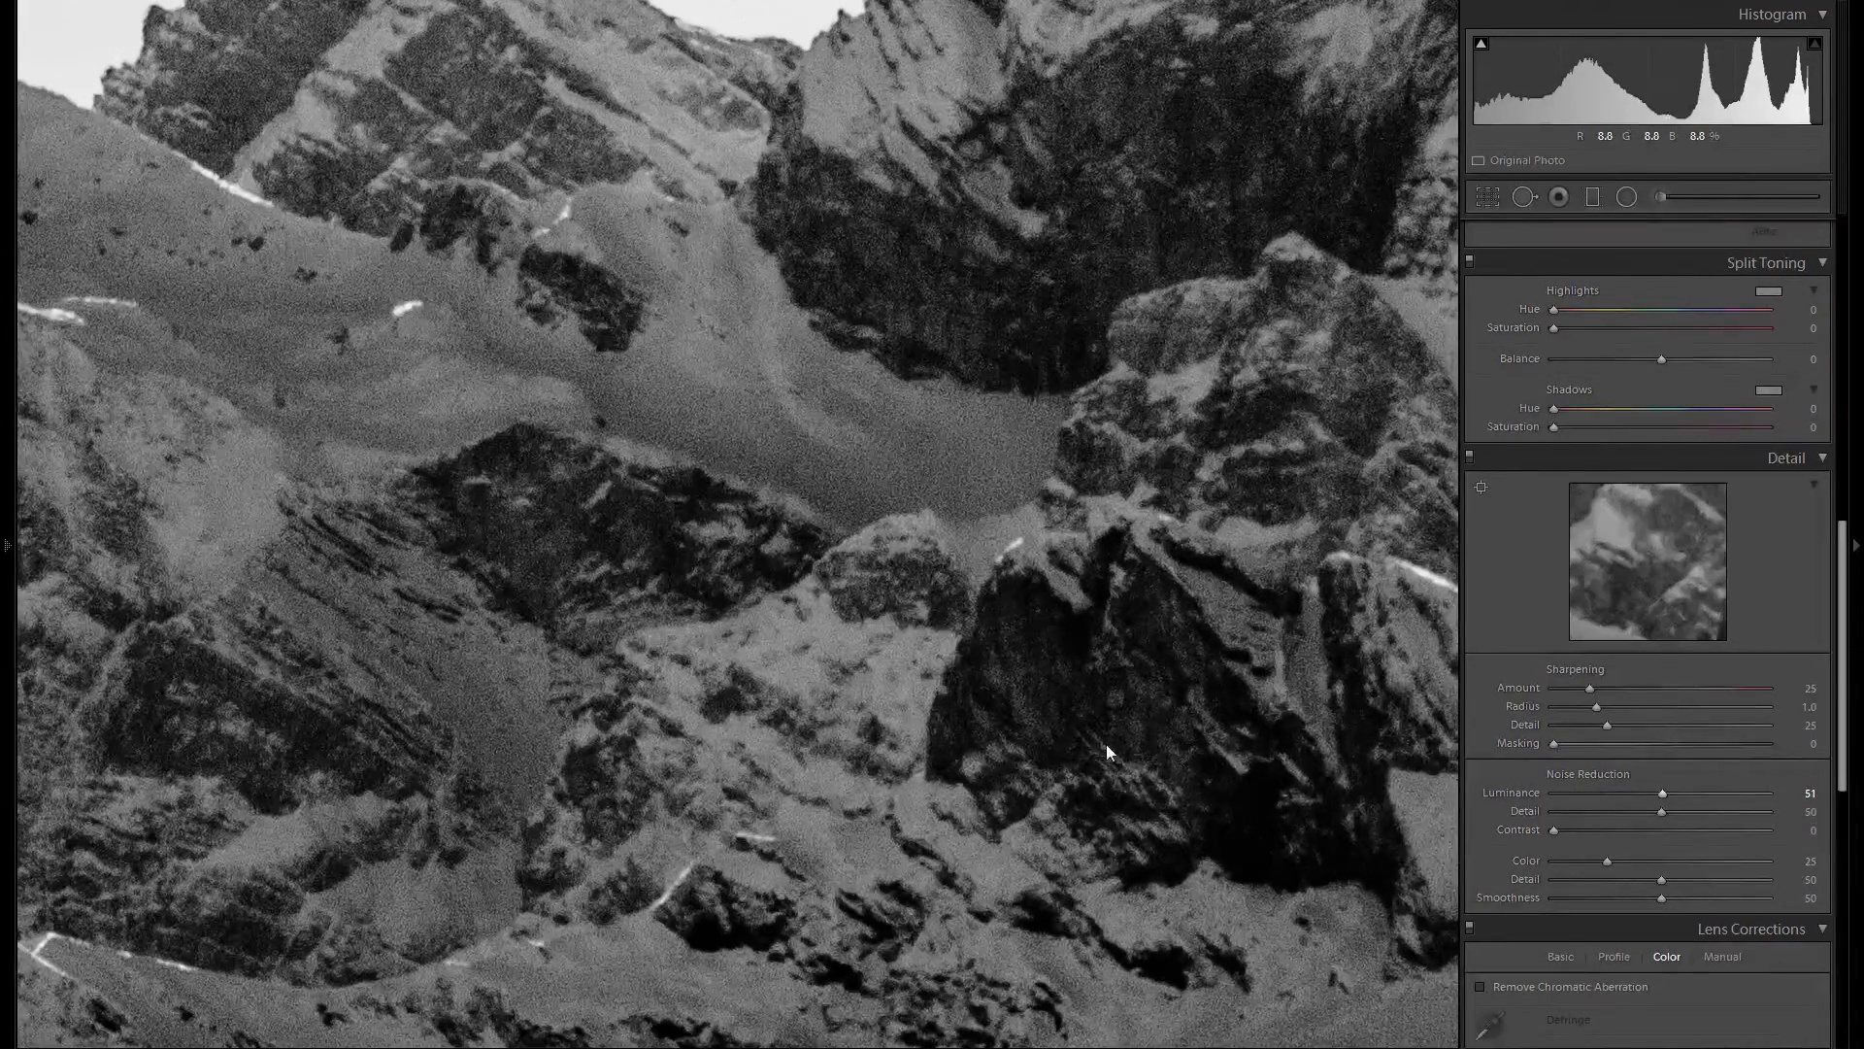
pyautogui.click(1105, 744)
pyautogui.doubleClick(1514, 795)
pyautogui.click(898, 699)
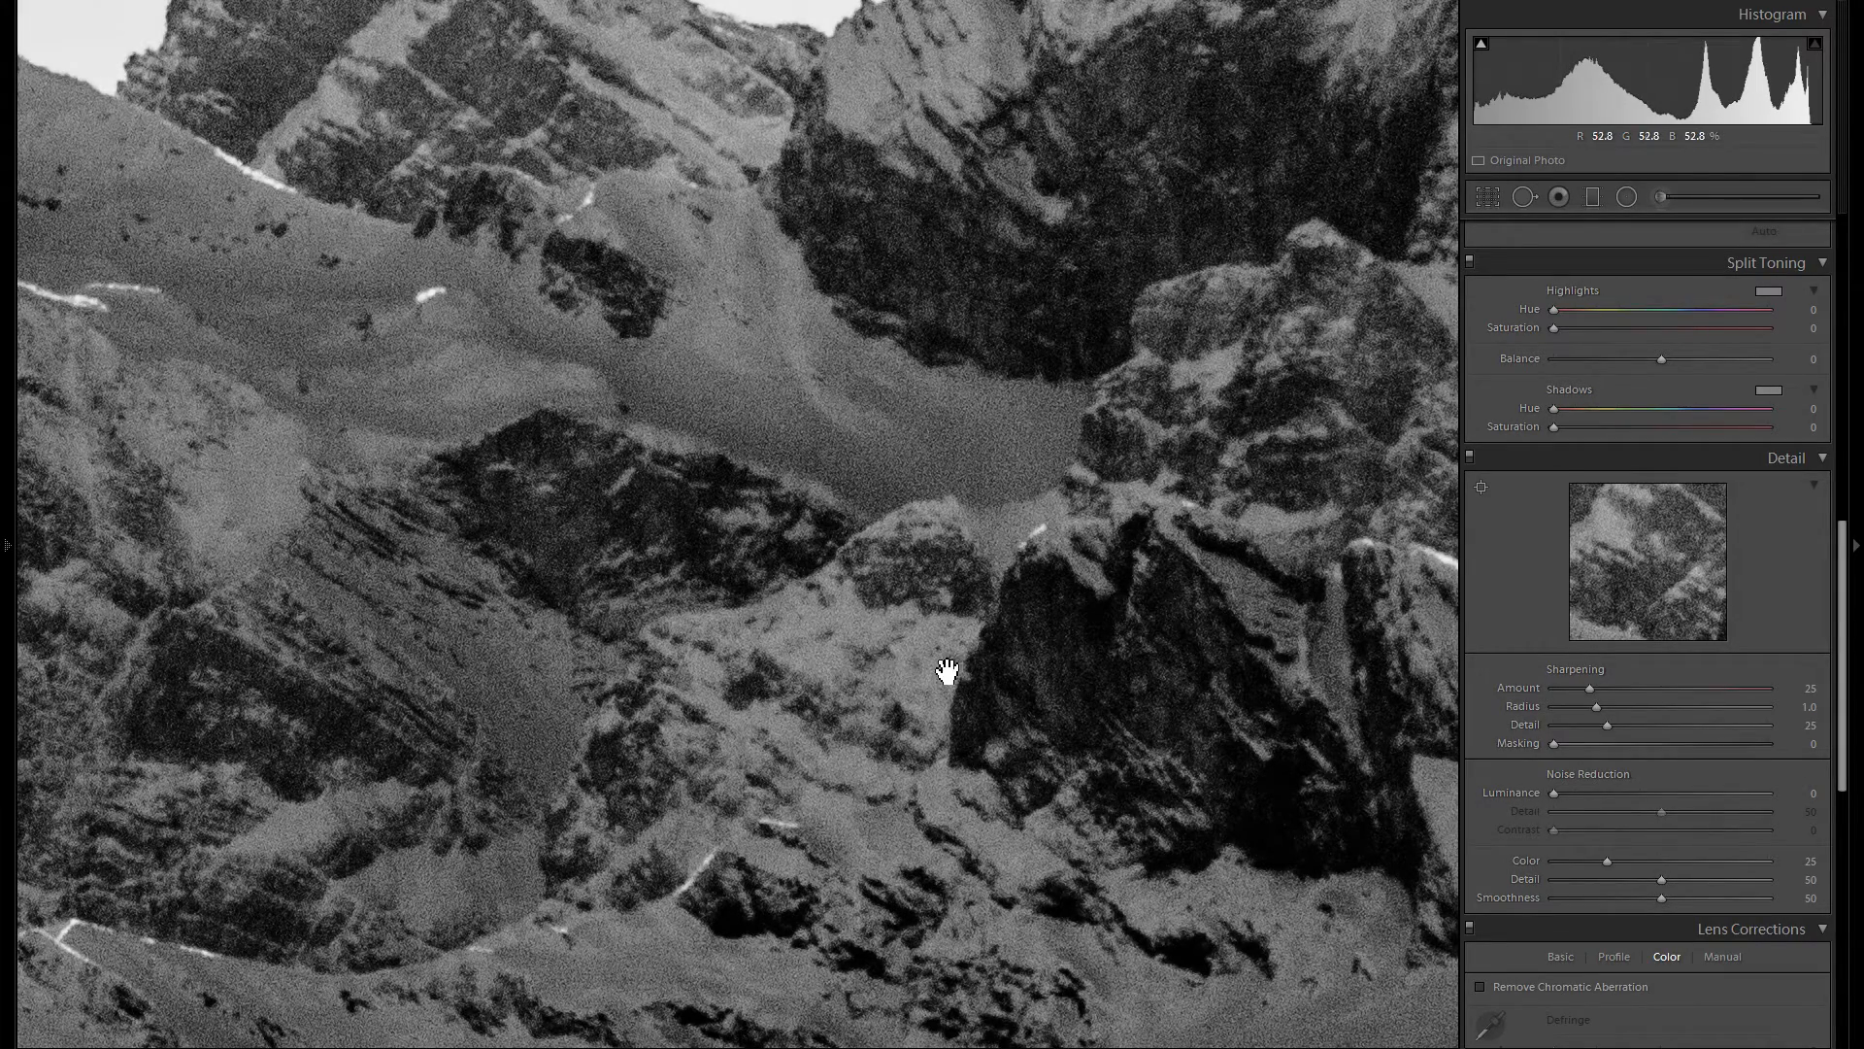
pyautogui.moveTo(956, 666); pyautogui.dragTo(1029, 672)
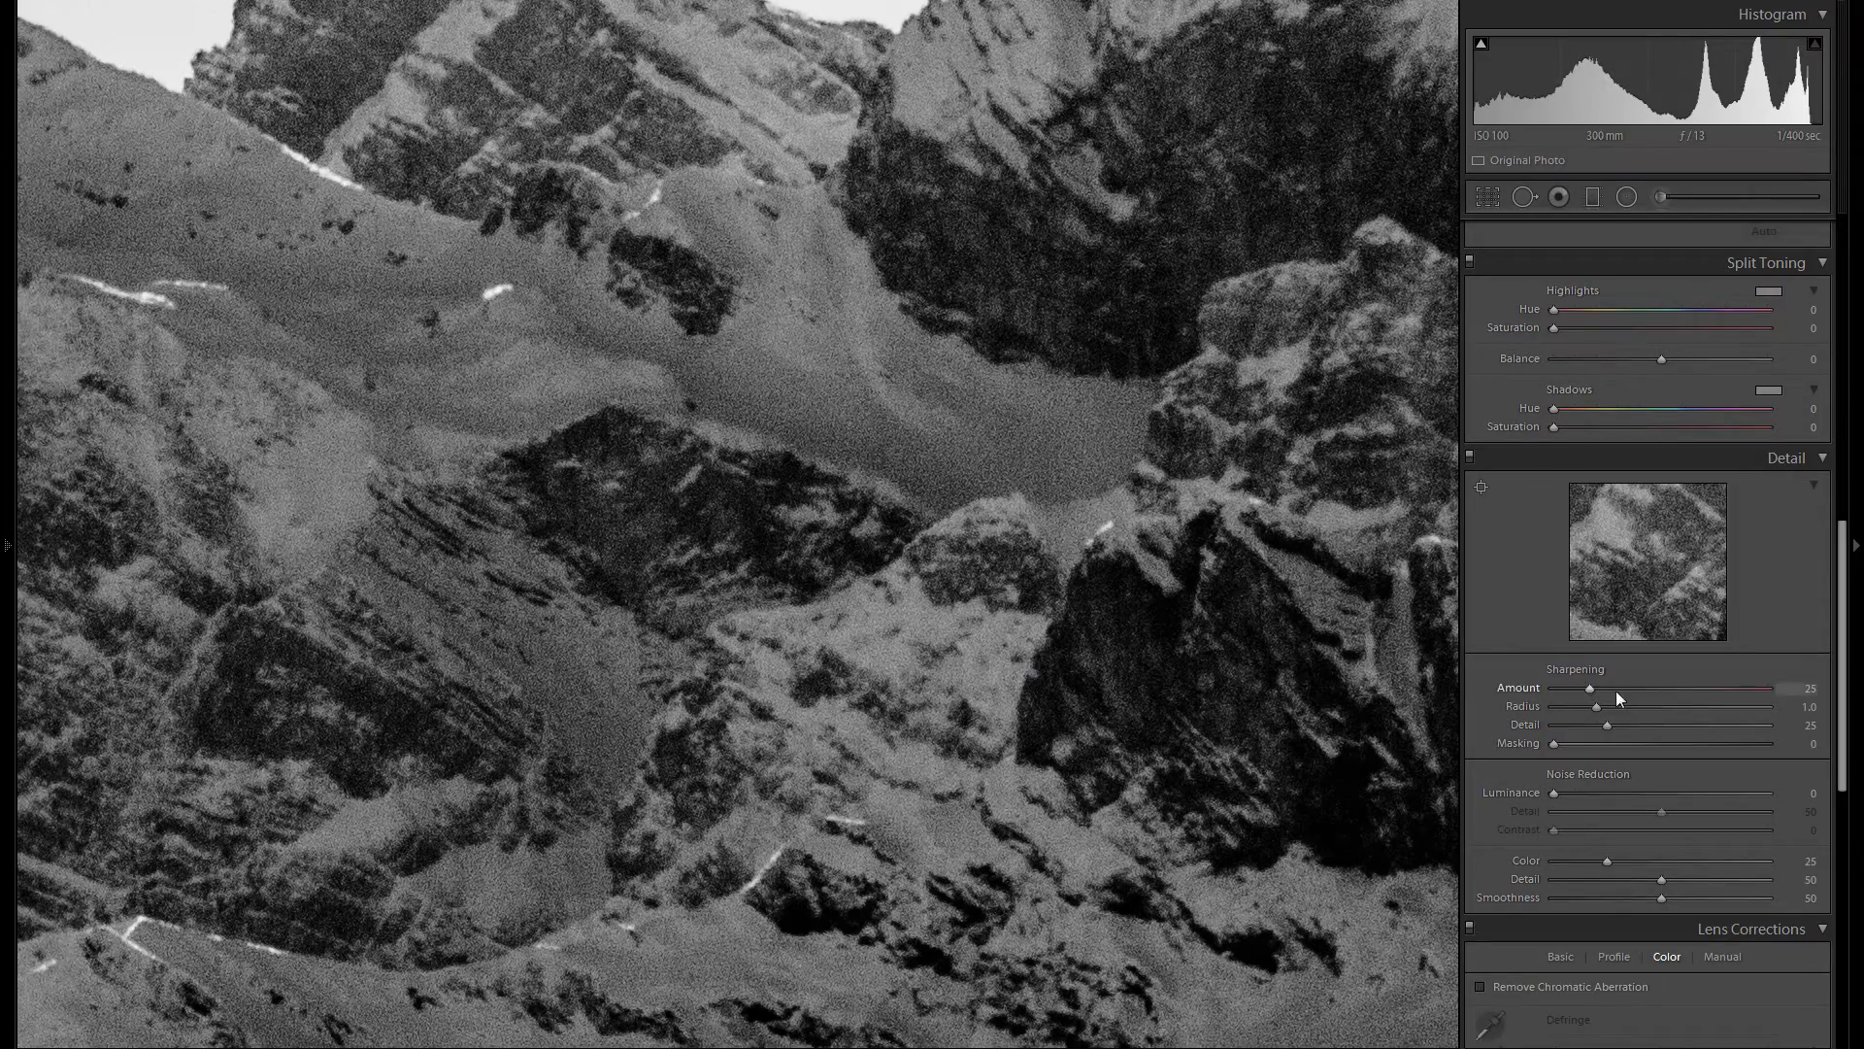
# Test strong sharpening on the enlarged mountain detail, up to an Amount of 150, and settle on Amount 61
pyautogui.click(1681, 690)
pyautogui.moveTo(1120, 631); pyautogui.dragTo(1319, 686)
pyautogui.moveTo(890, 638); pyautogui.dragTo(1097, 639)
pyautogui.moveTo(878, 653); pyautogui.dragTo(1178, 615)
pyautogui.click(1109, 637)
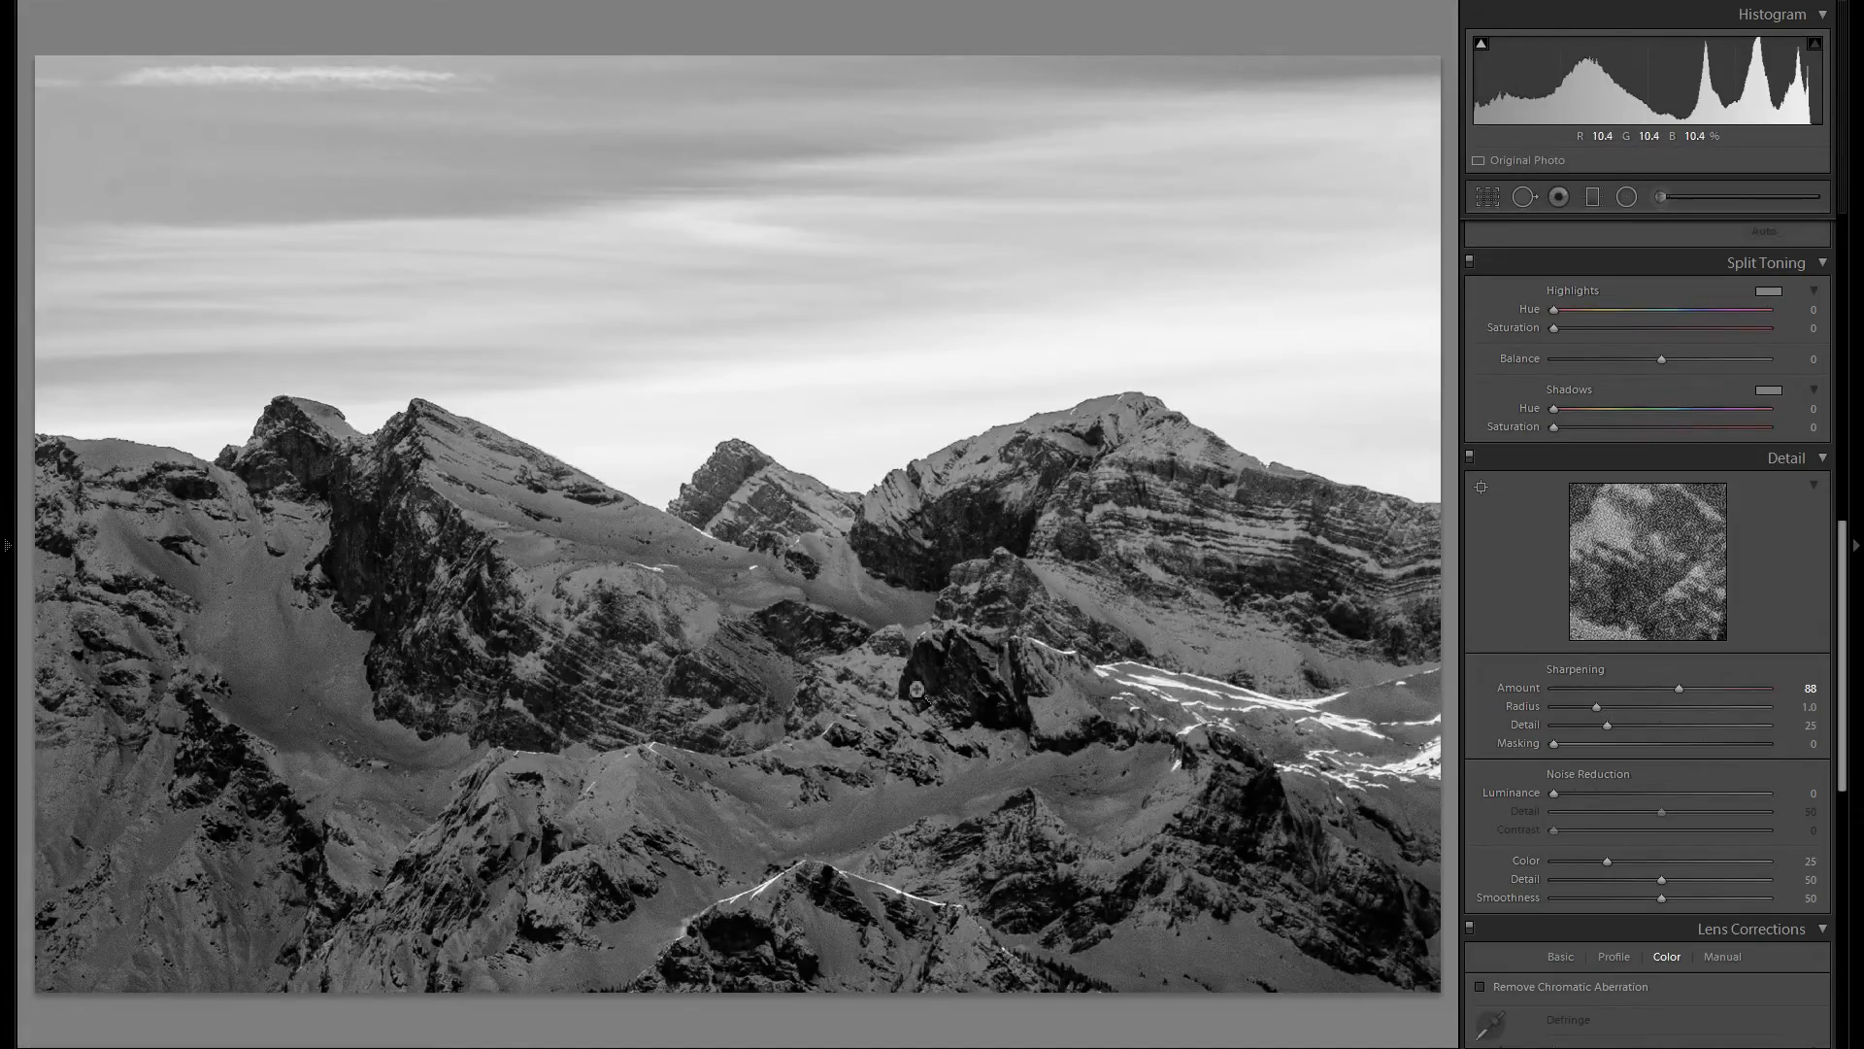
pyautogui.click(694, 675)
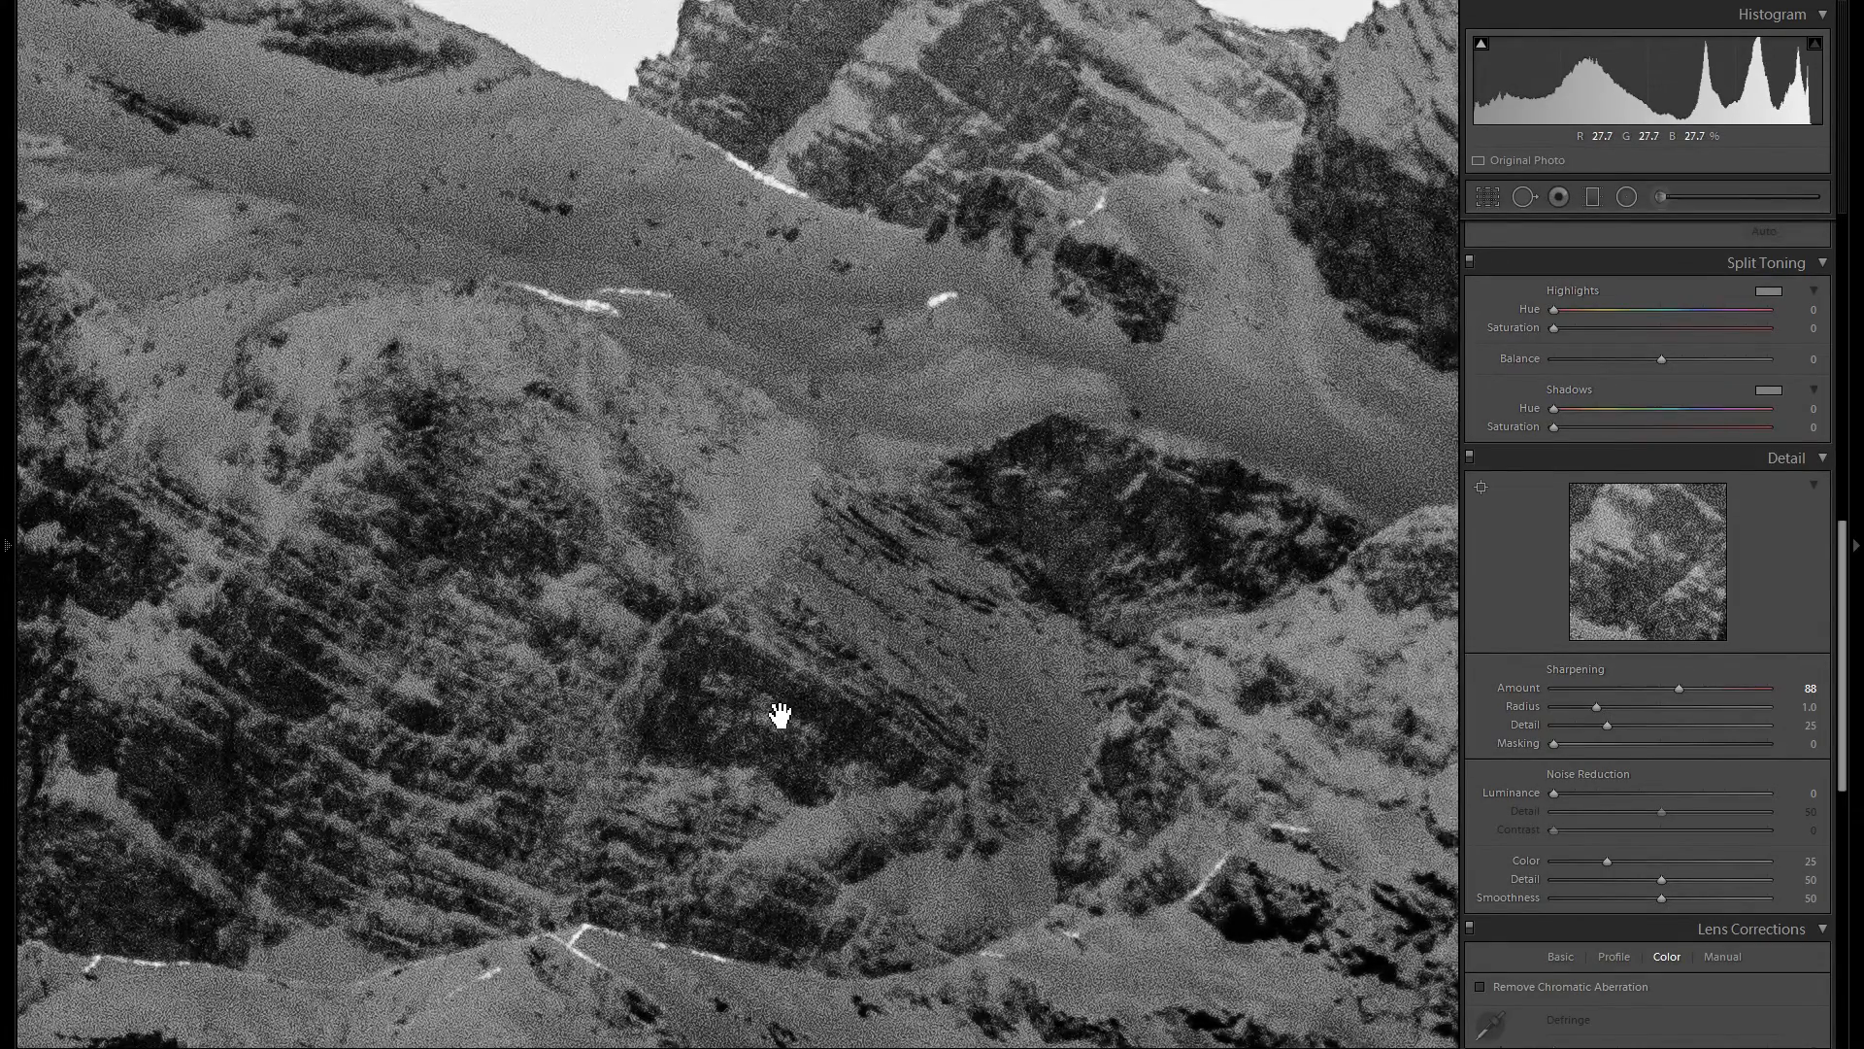
pyautogui.moveTo(778, 716); pyautogui.dragTo(844, 703)
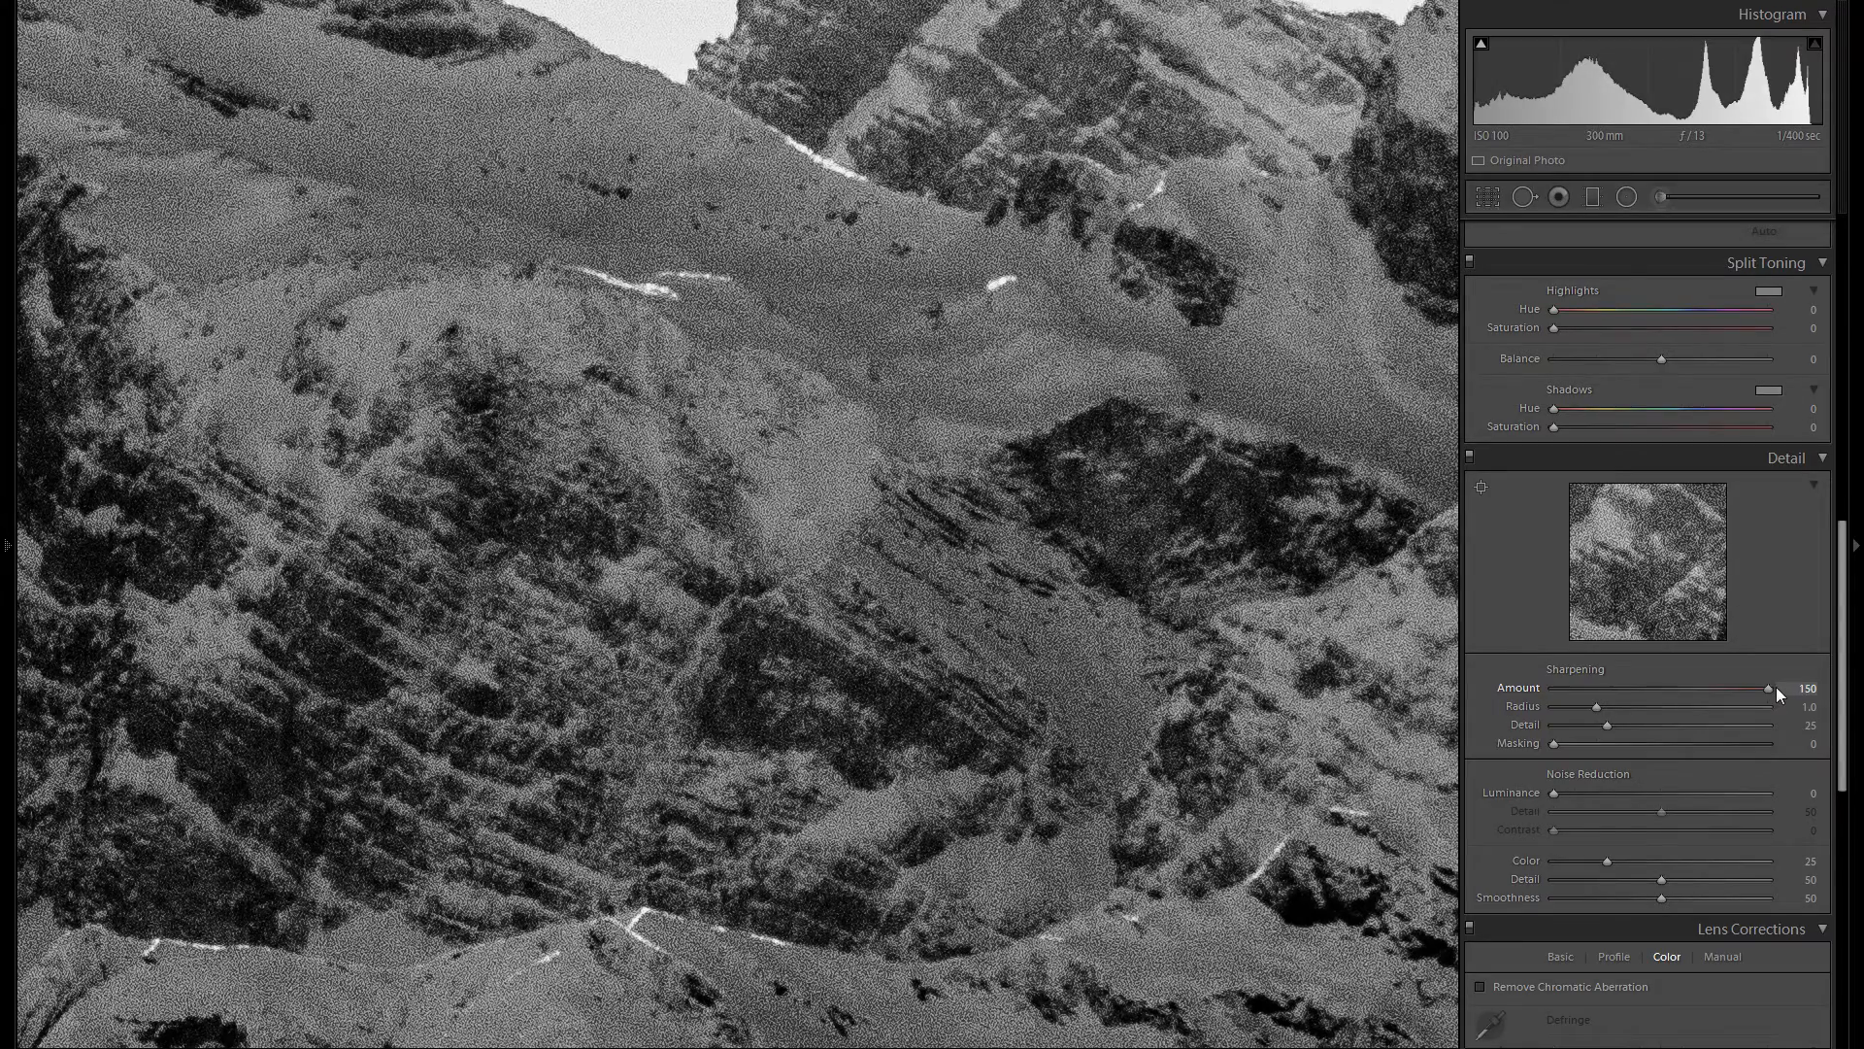
pyautogui.moveTo(1761, 690); pyautogui.dragTo(1640, 694)
pyautogui.click(926, 629)
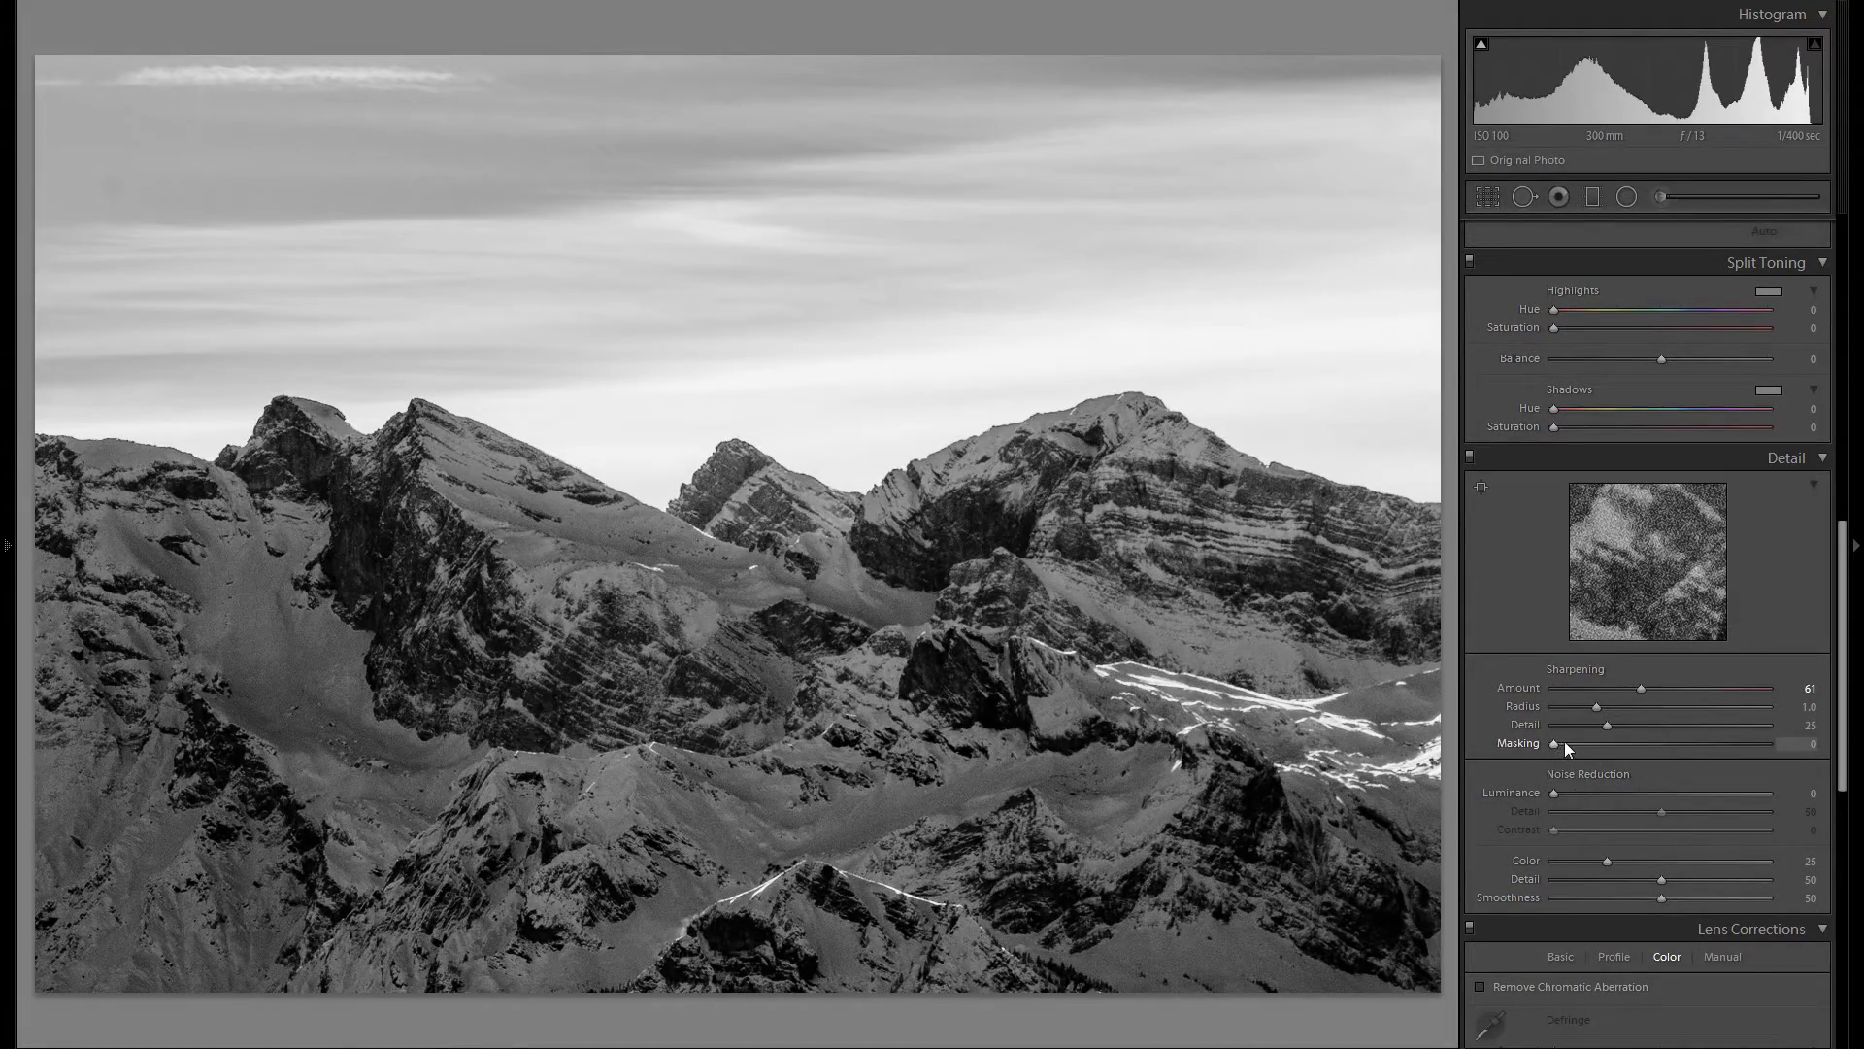
# Set the sharpening Masking to 68 using the edge mask preview and check the ridges and slopes up close
pyautogui.press('alt')
pyautogui.moveTo(1555, 742); pyautogui.dragTo(1652, 757)
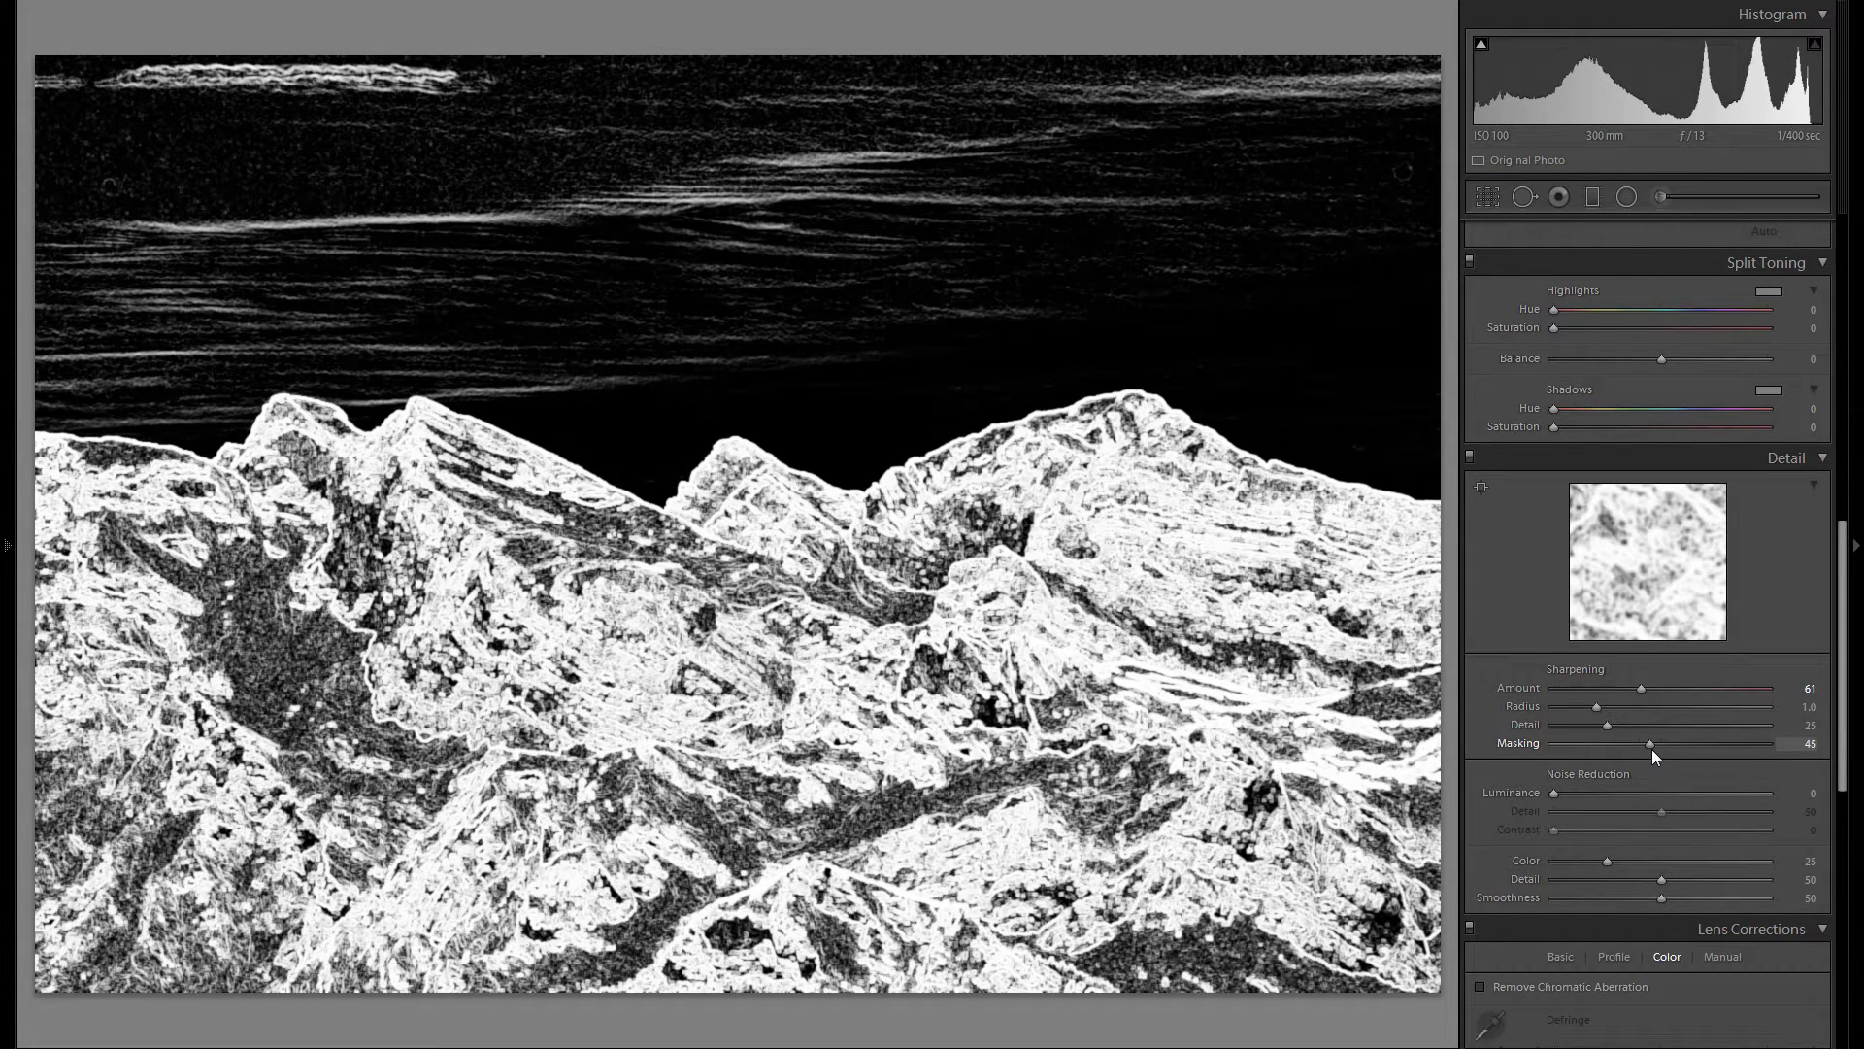
pyautogui.moveTo(1651, 749); pyautogui.dragTo(1703, 748)
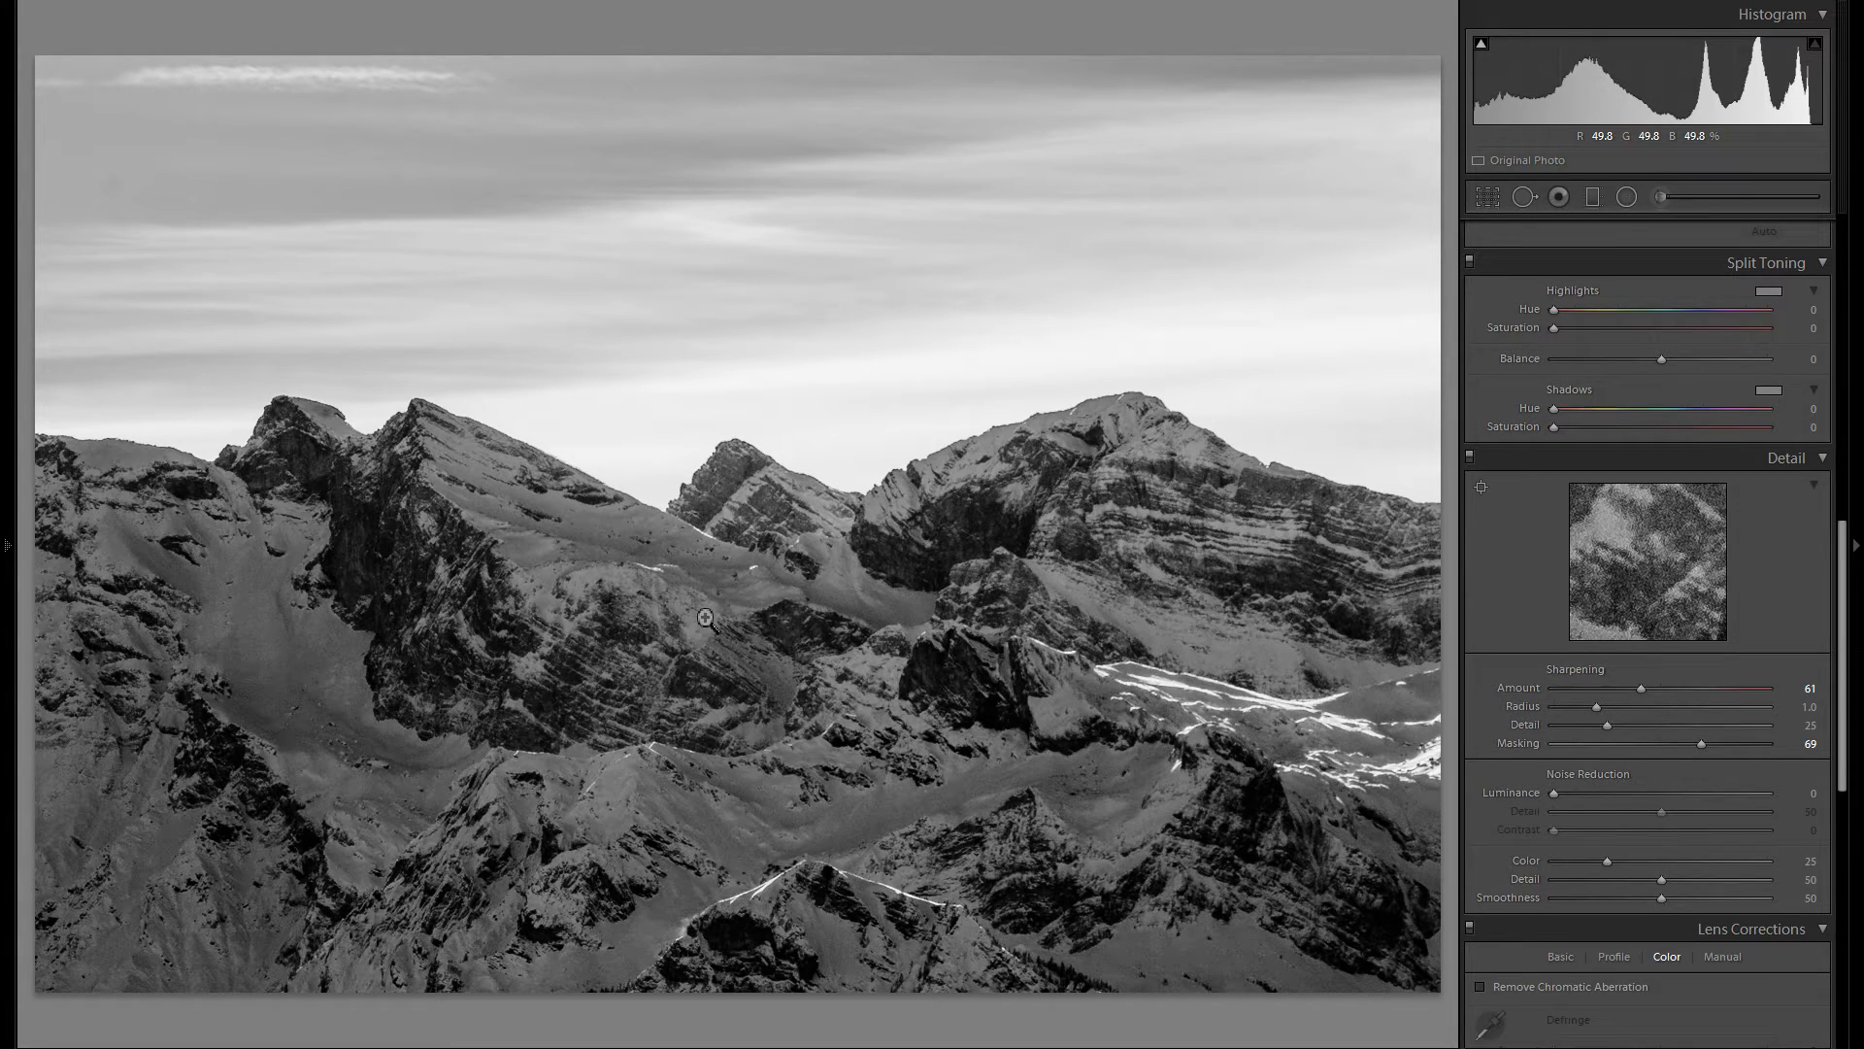
pyautogui.moveTo(1701, 744); pyautogui.dragTo(1697, 744)
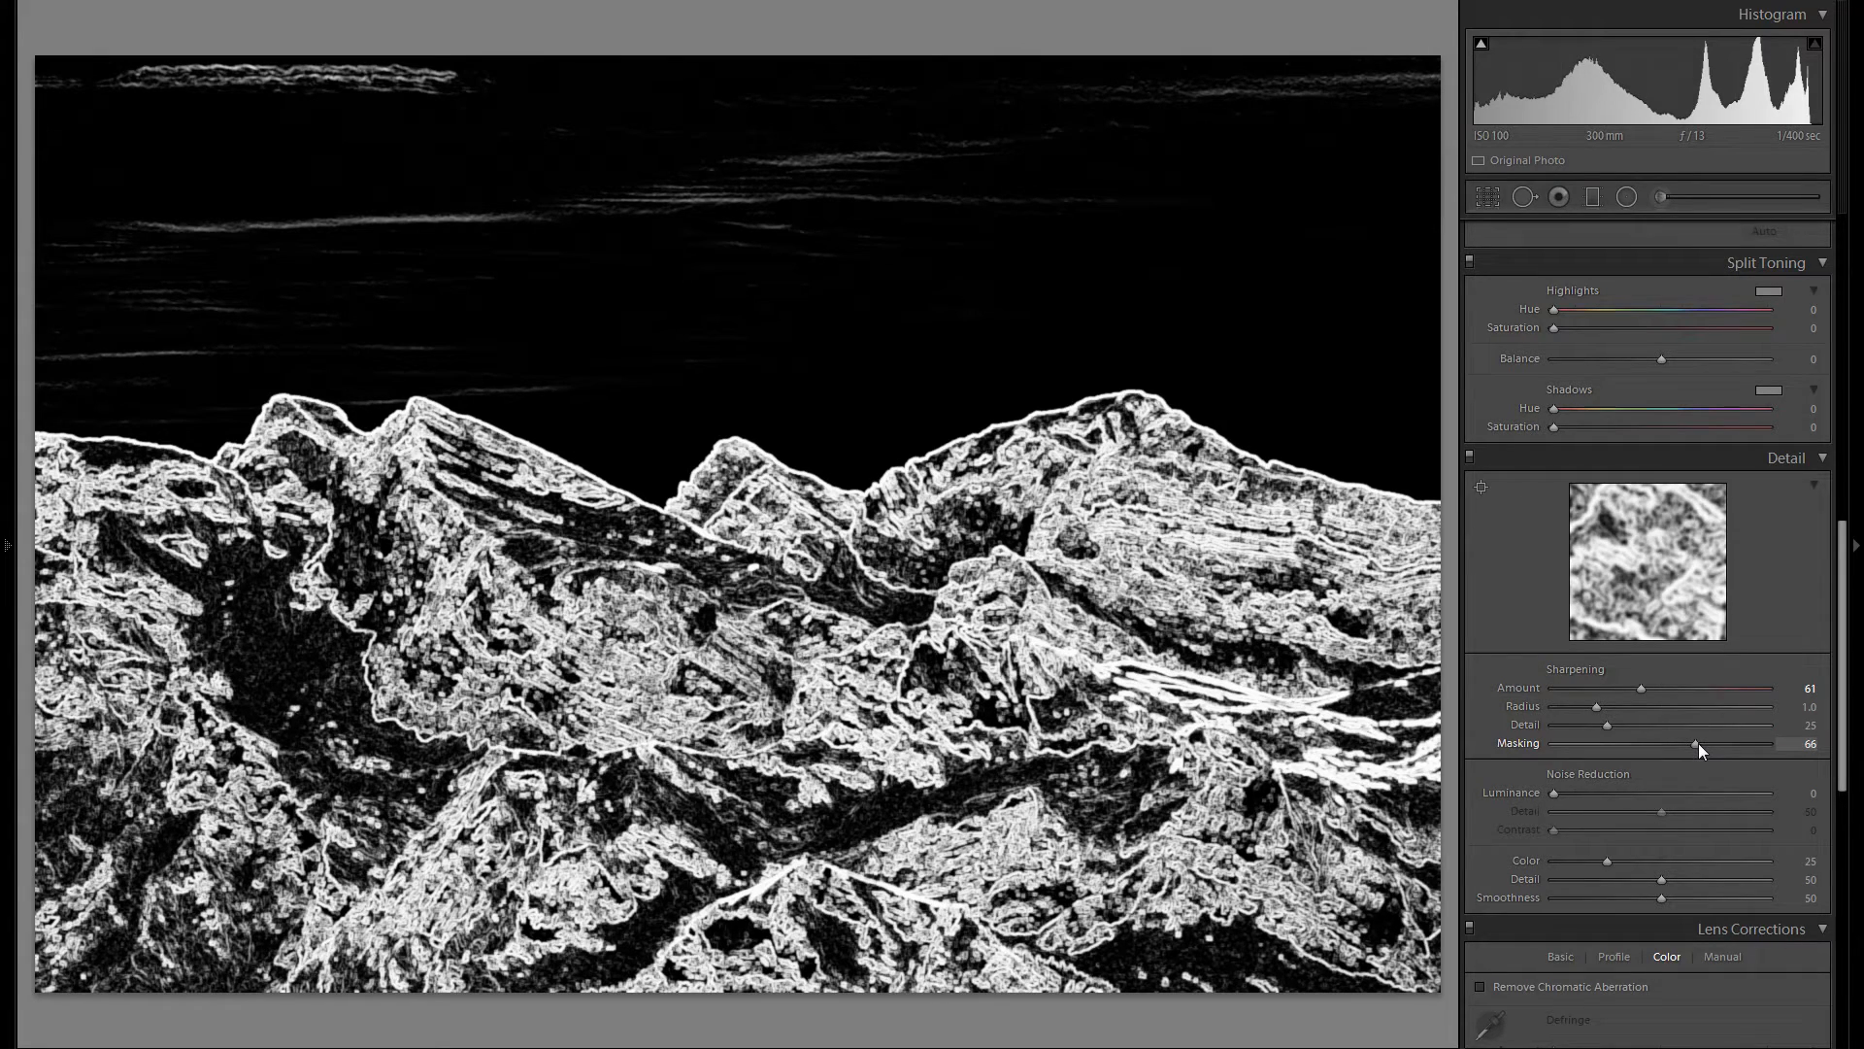
pyautogui.moveTo(1699, 744); pyautogui.dragTo(1702, 743)
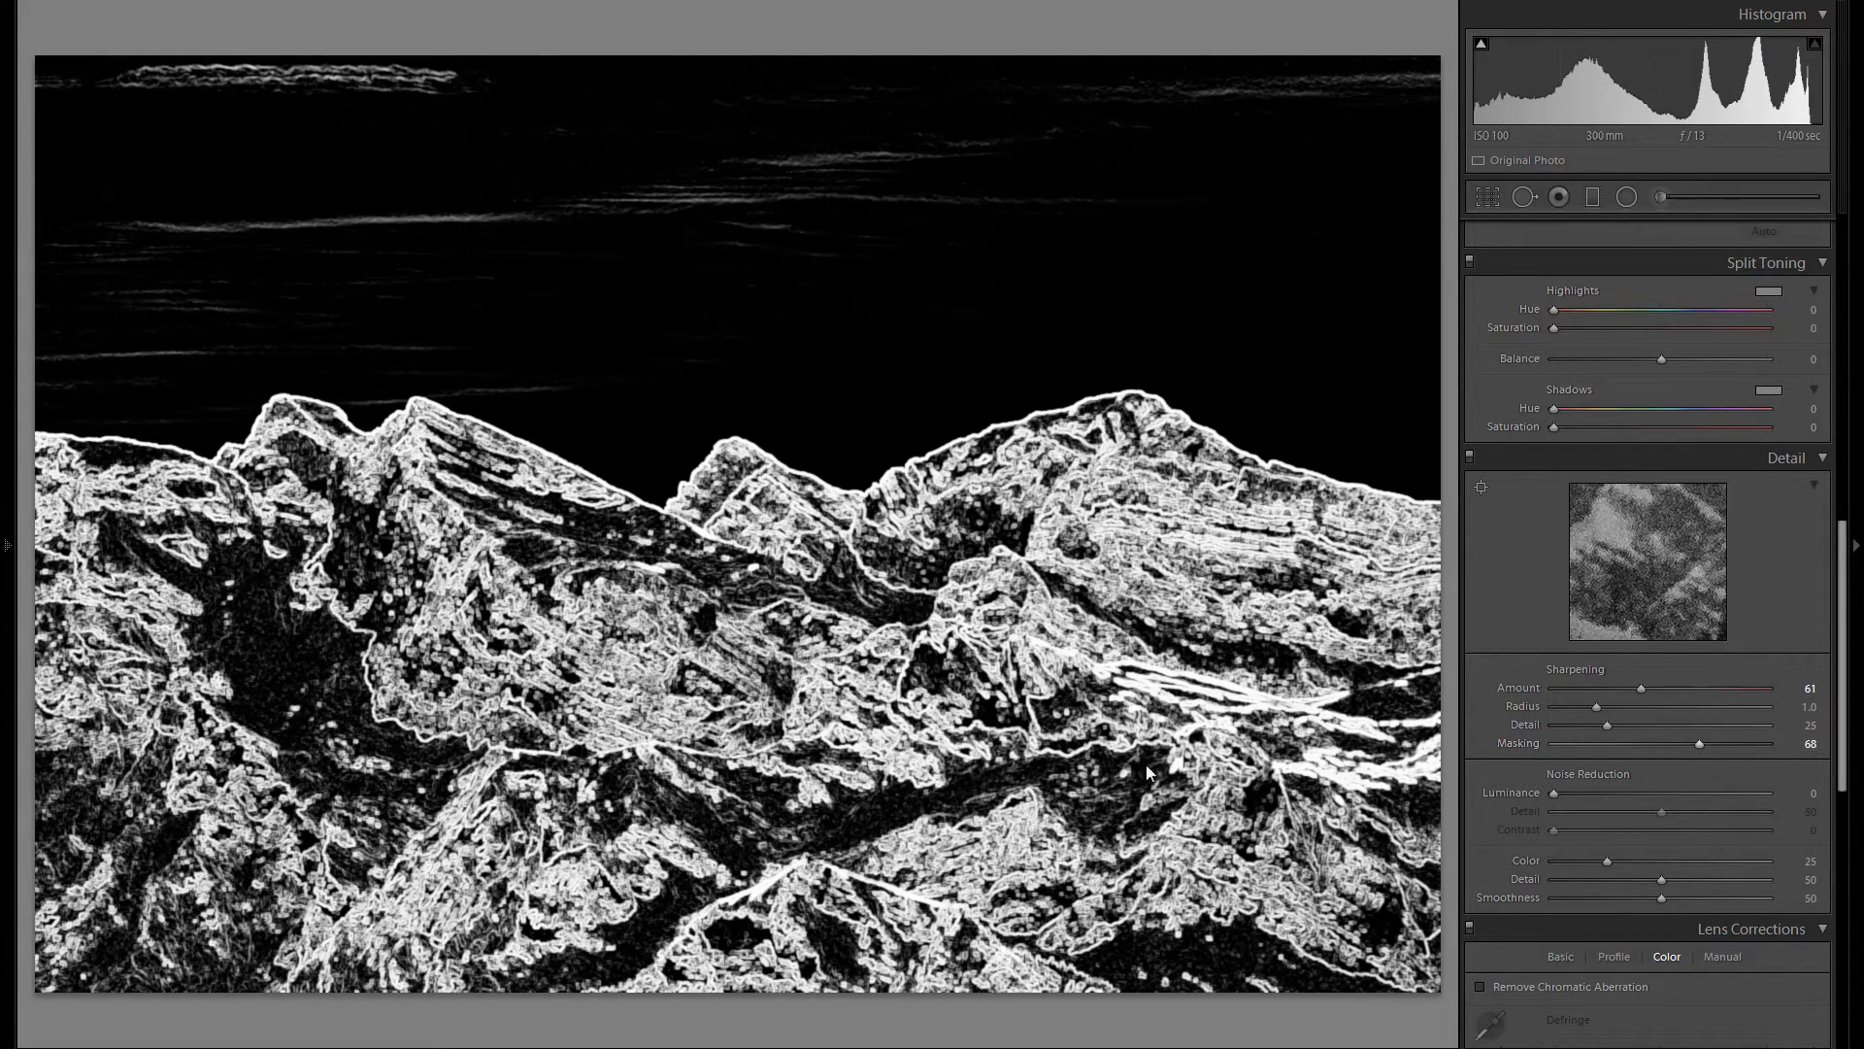
pyautogui.click(850, 495)
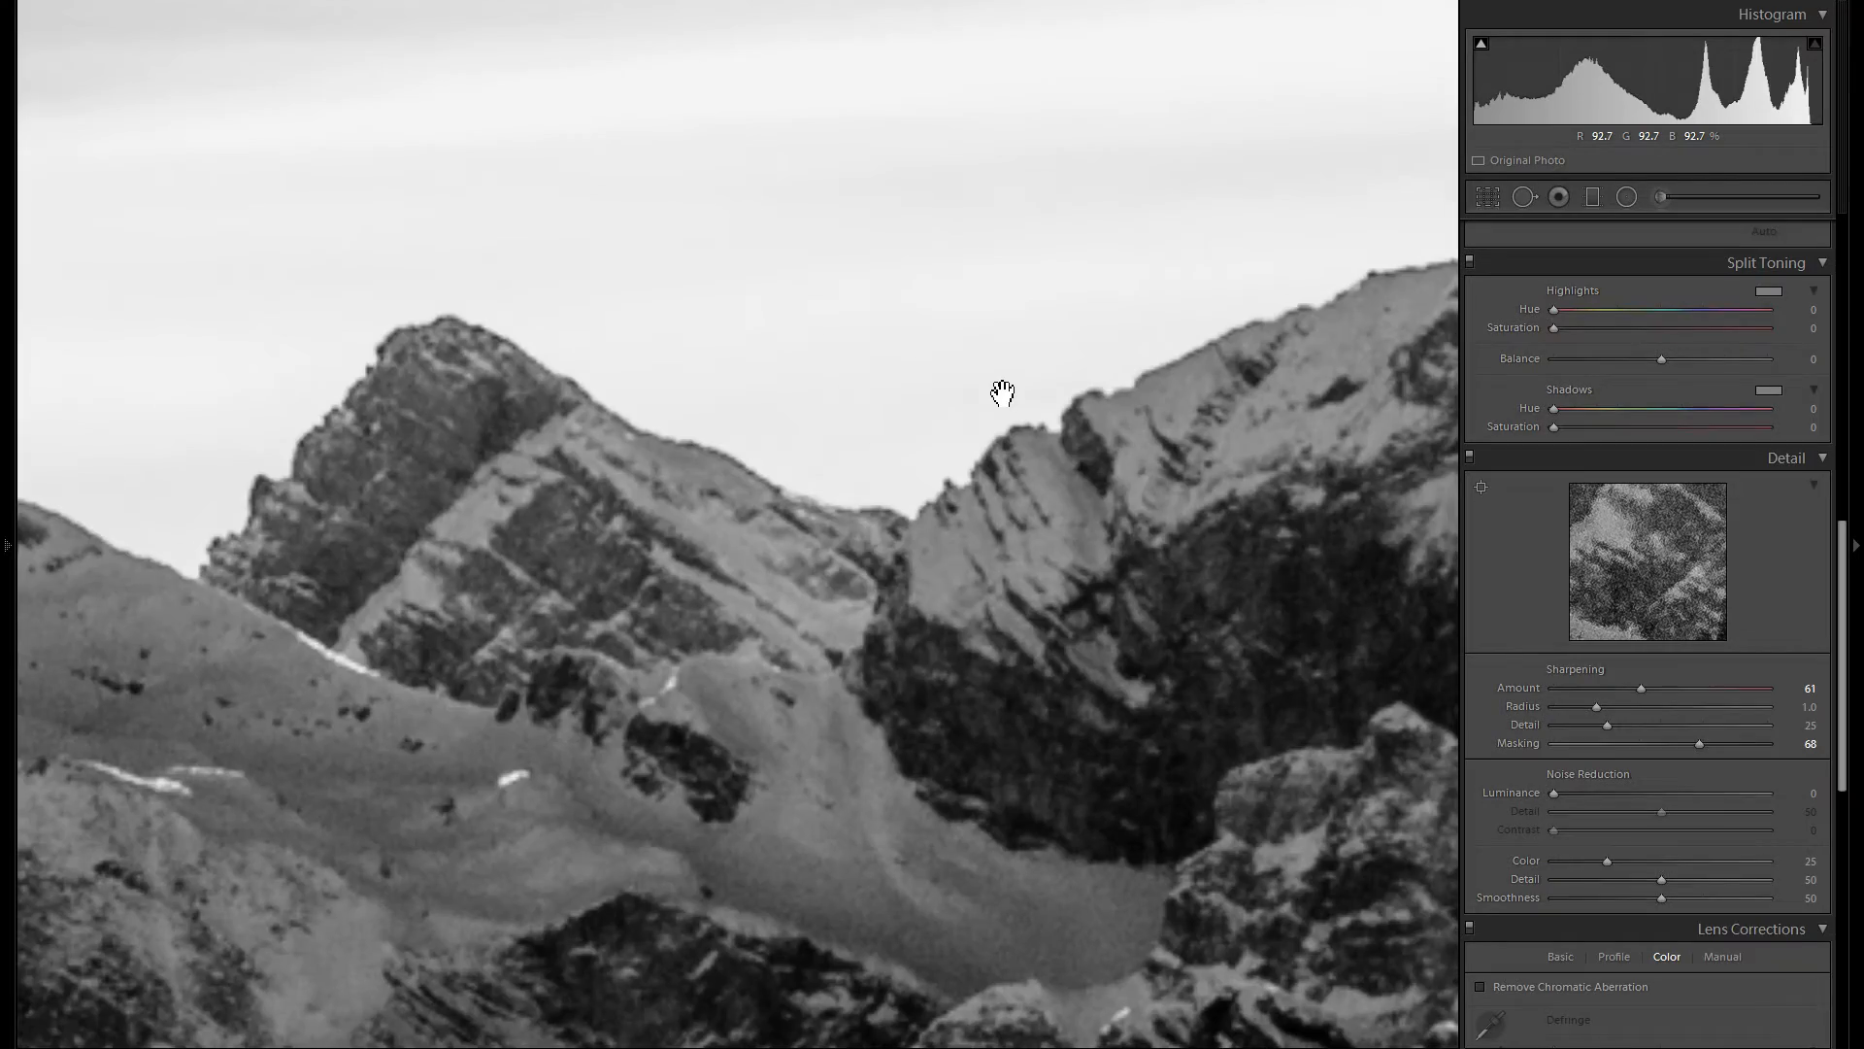
pyautogui.moveTo(999, 387); pyautogui.dragTo(1087, 919)
pyautogui.moveTo(959, 893); pyautogui.dragTo(1035, 404)
pyautogui.moveTo(956, 757); pyautogui.dragTo(1038, 467)
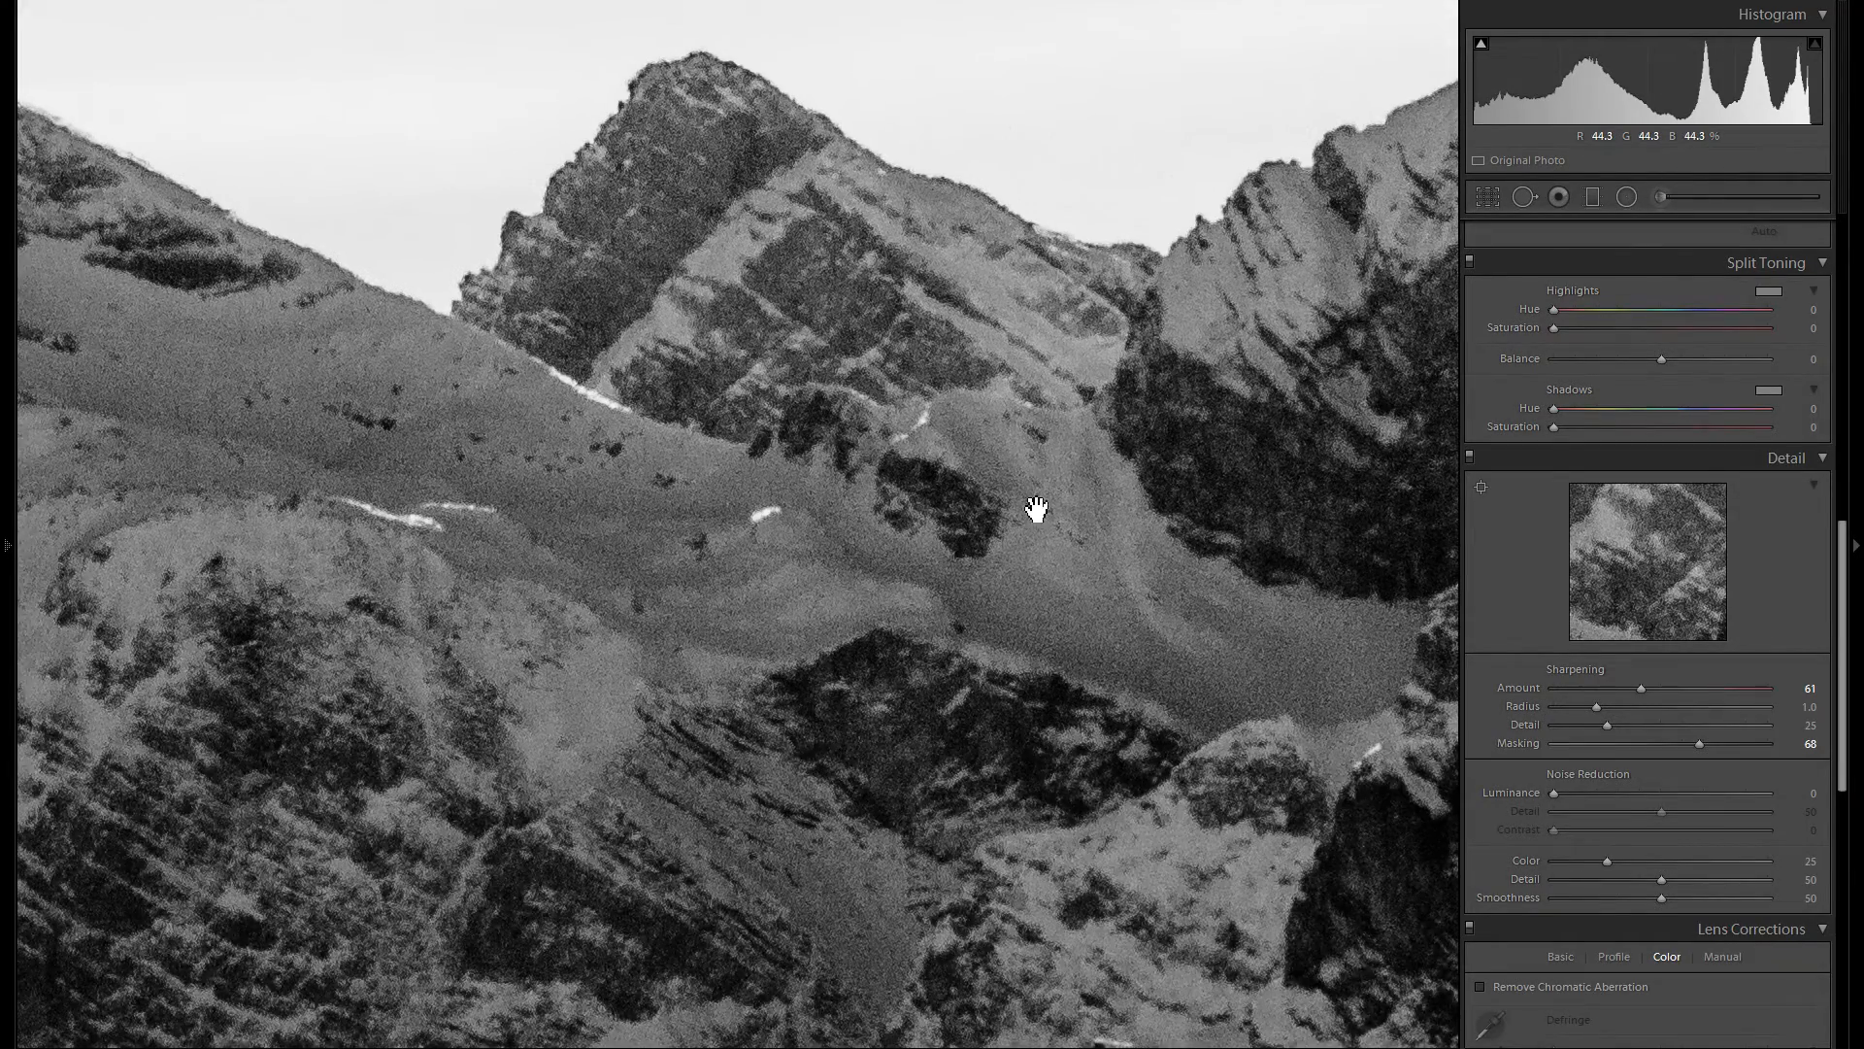
pyautogui.click(1049, 580)
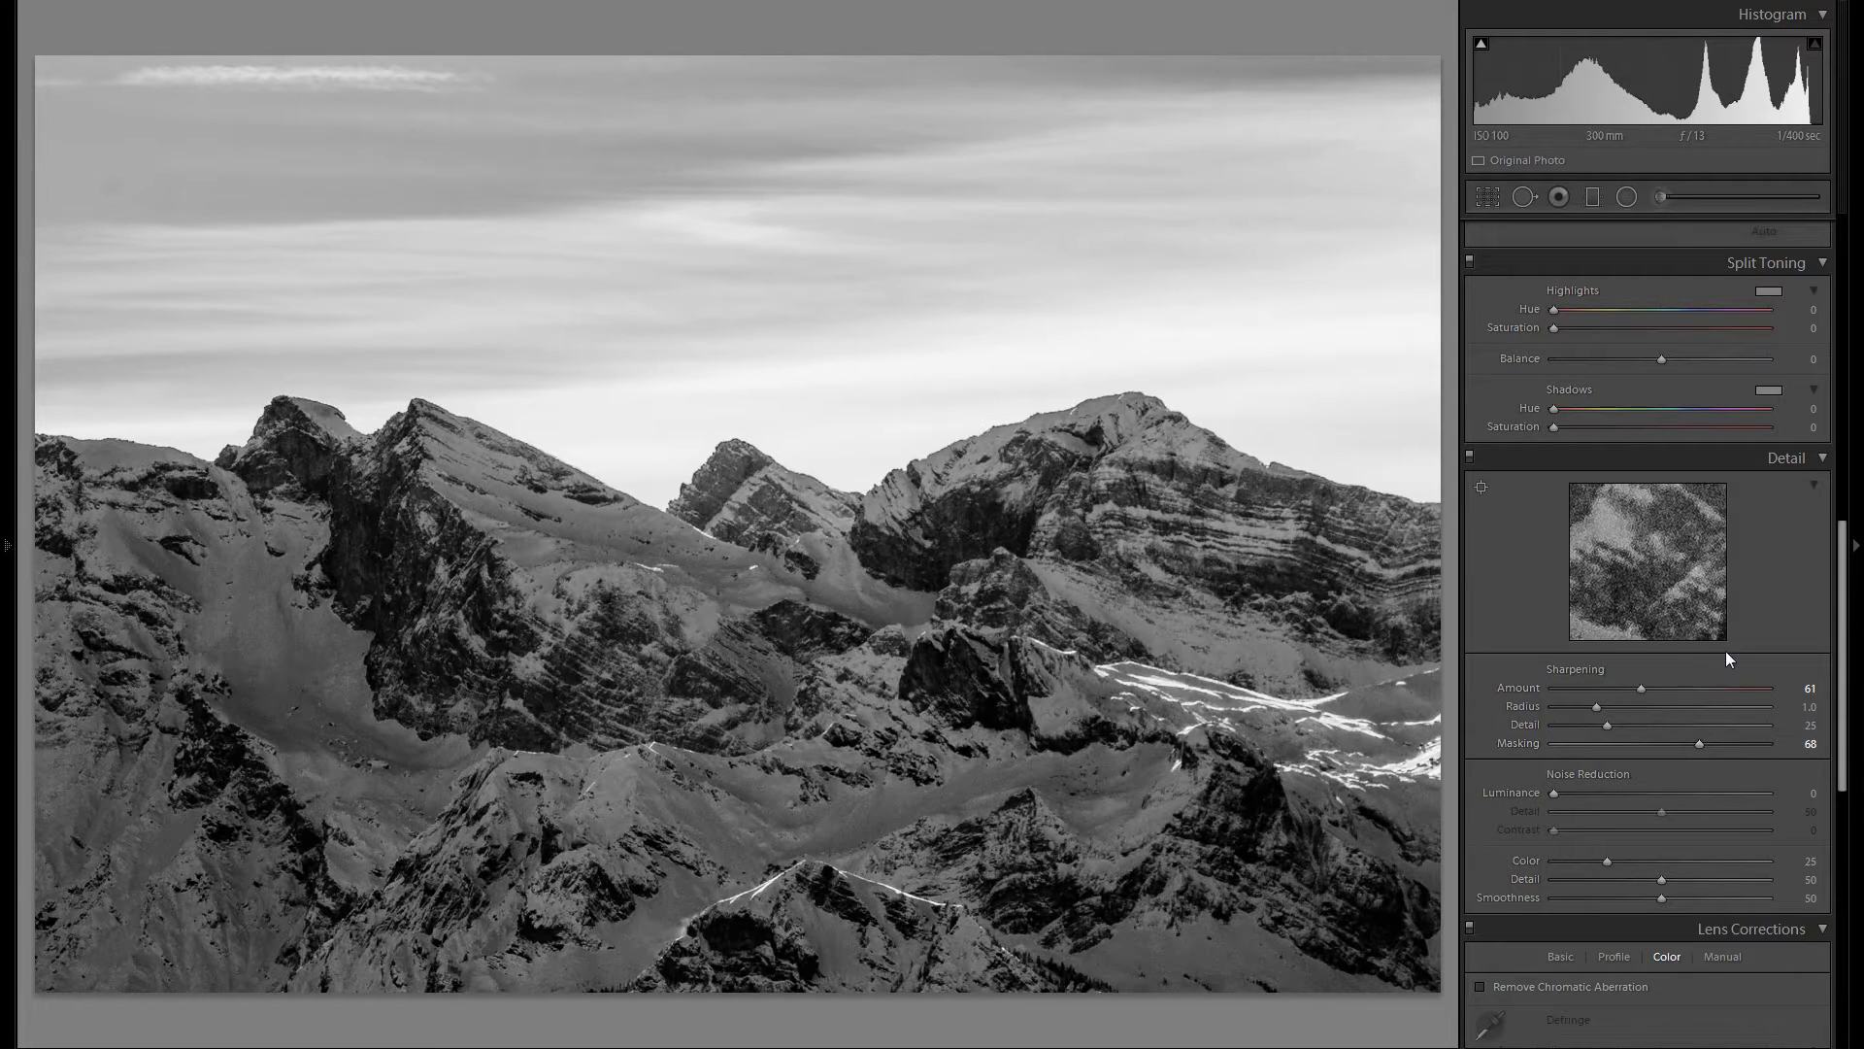
# Enable lens profile corrections and choose Tamron as the make, using the TAMRON 70-300mm F/4-5.6 Di A17E profile
pyautogui.scroll(-3, 1746, 672)
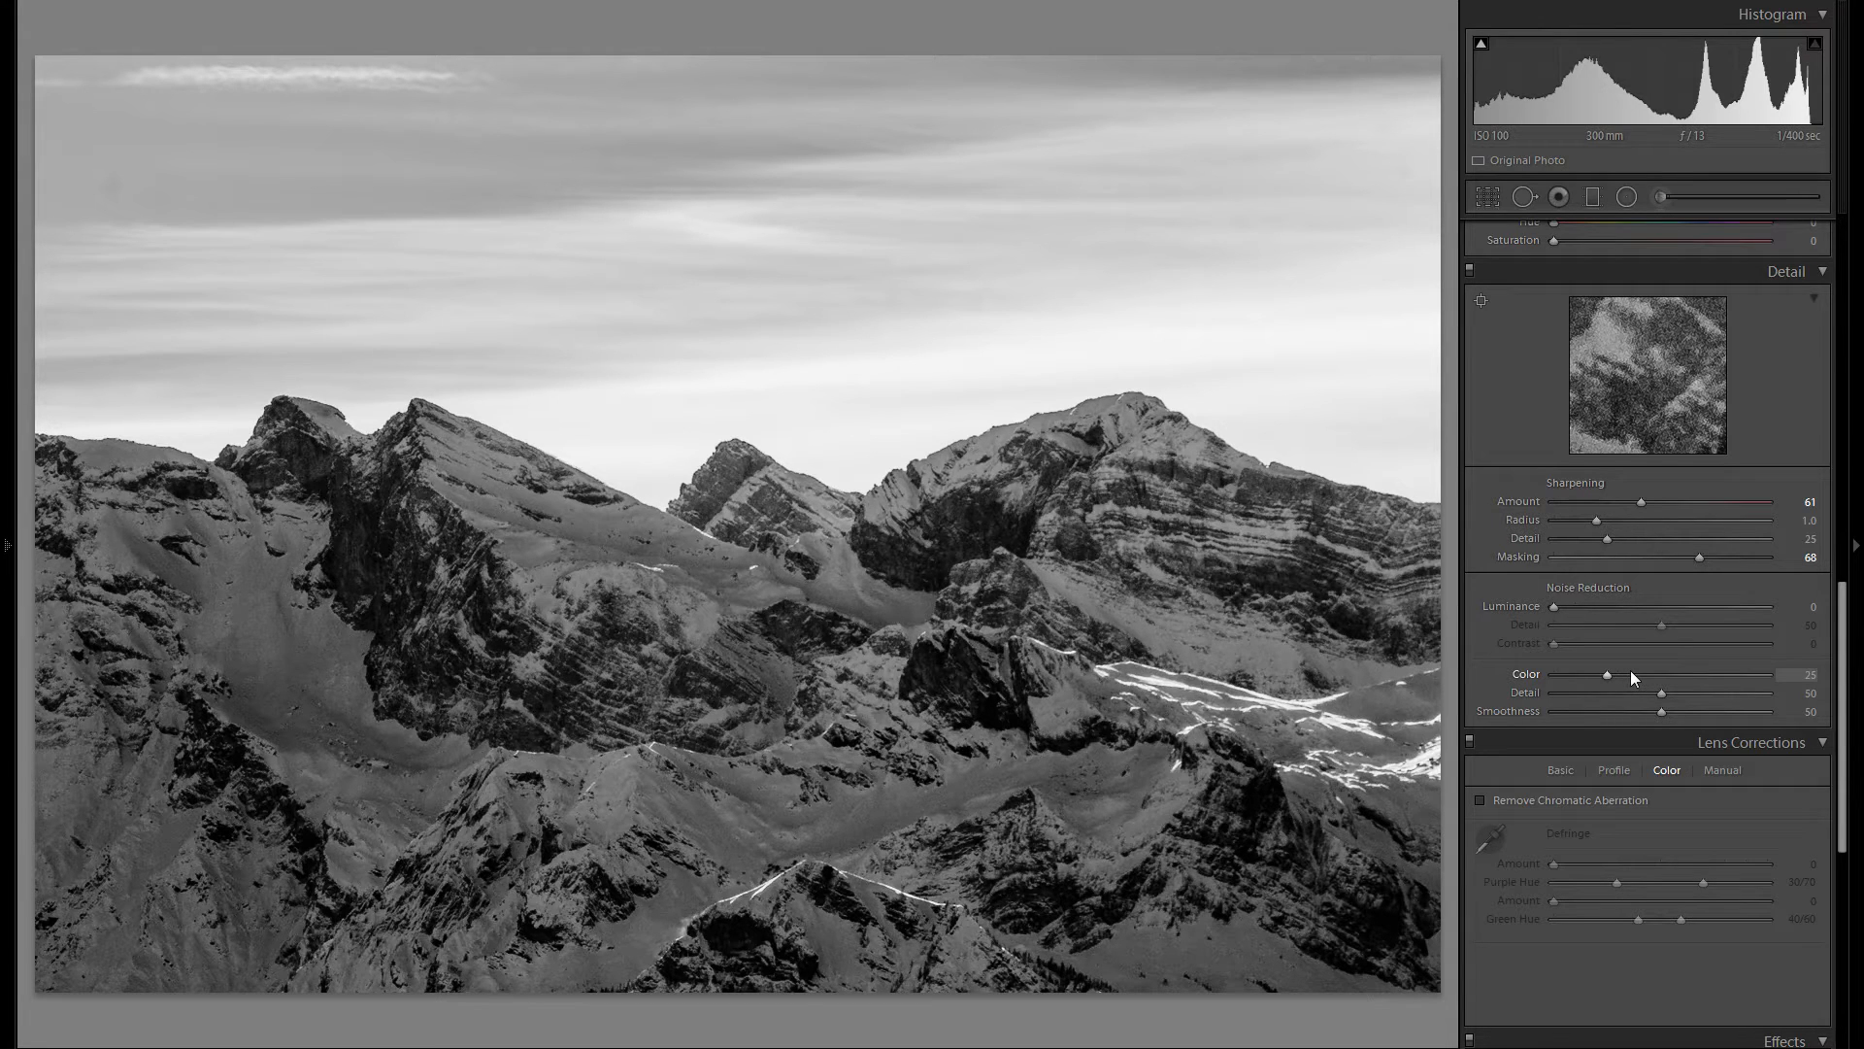
pyautogui.scroll(-3, 1672, 681)
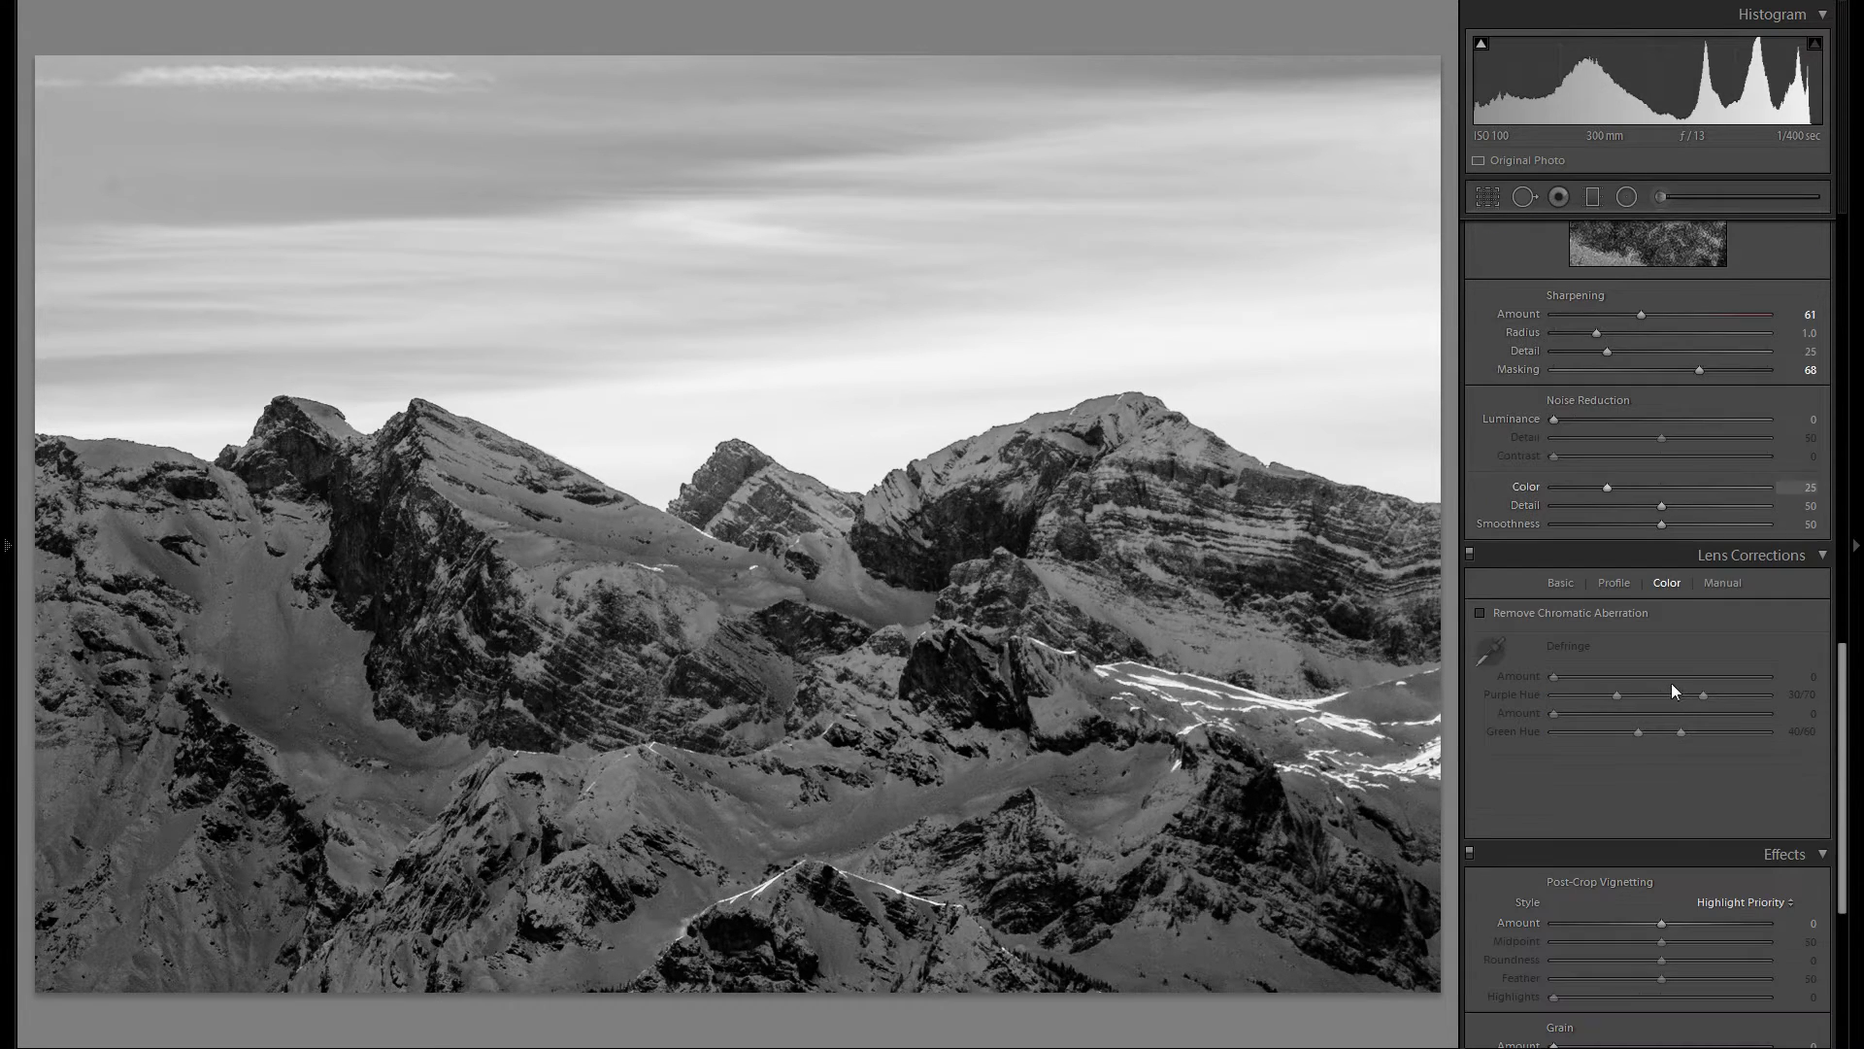
pyautogui.click(1625, 580)
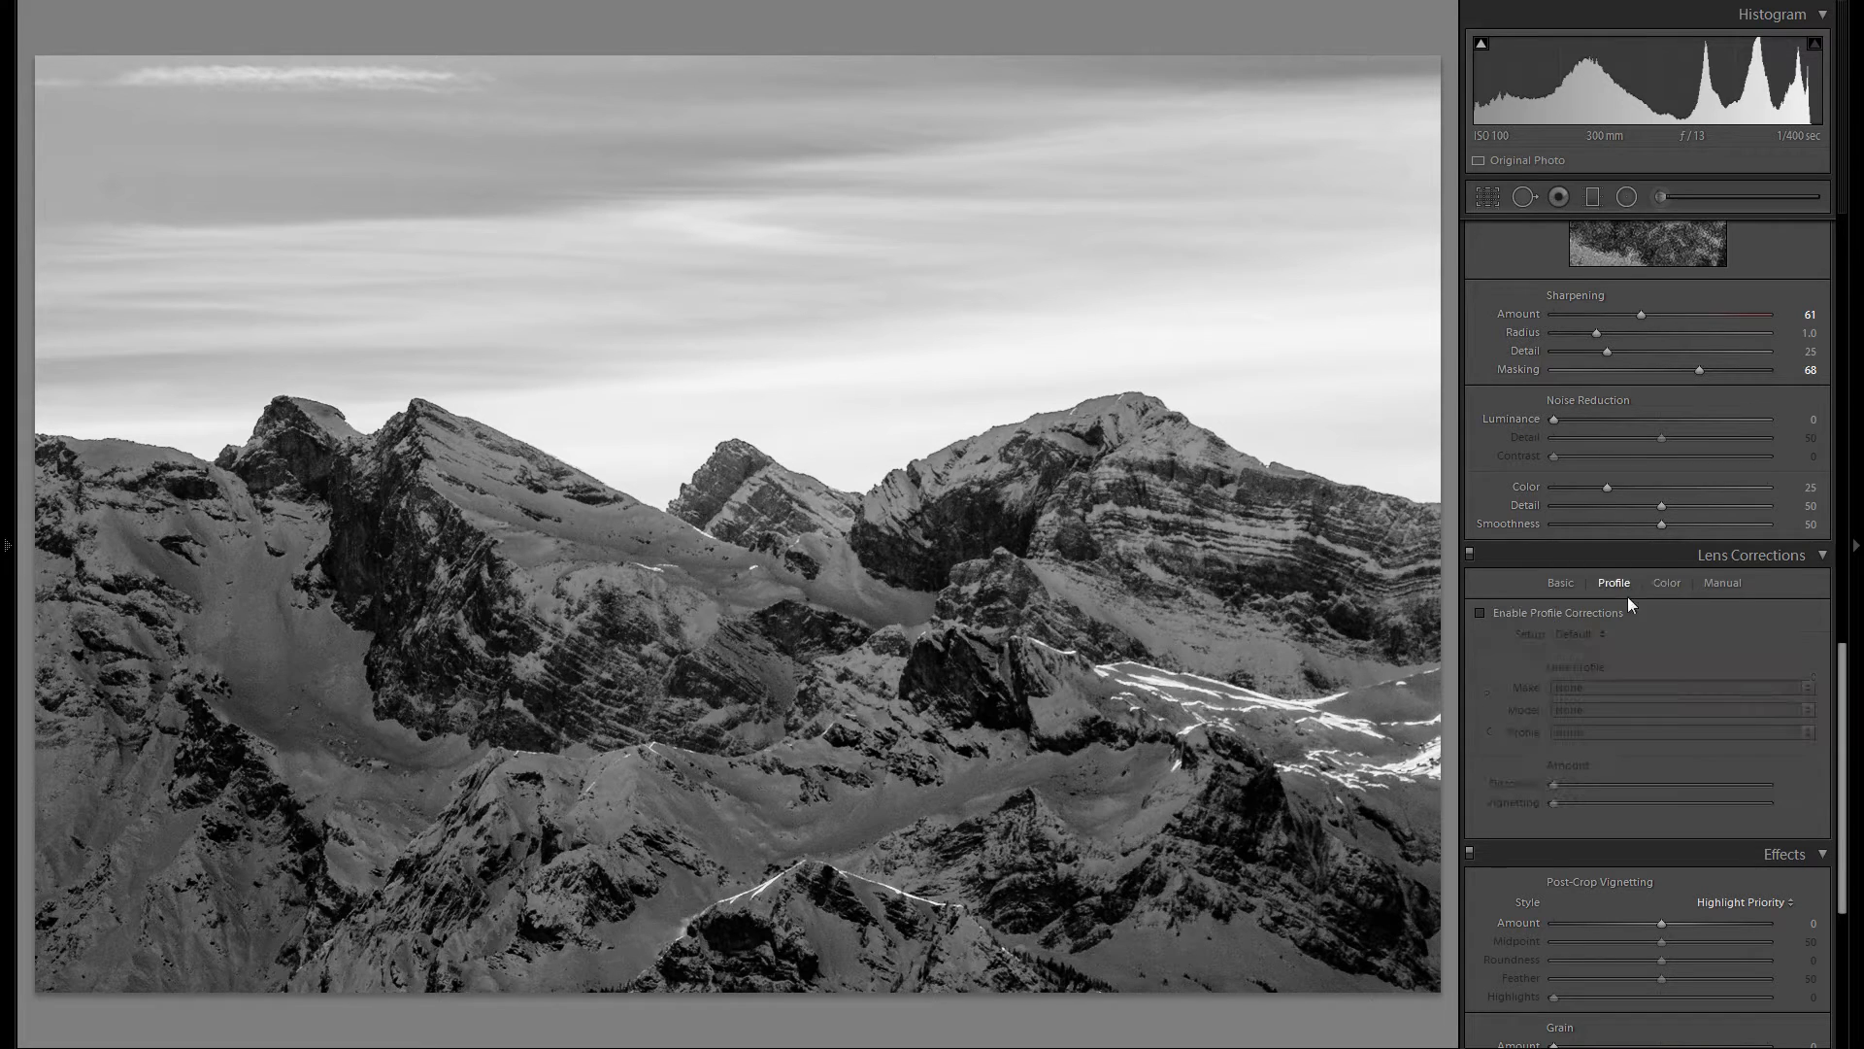
pyautogui.click(1580, 611)
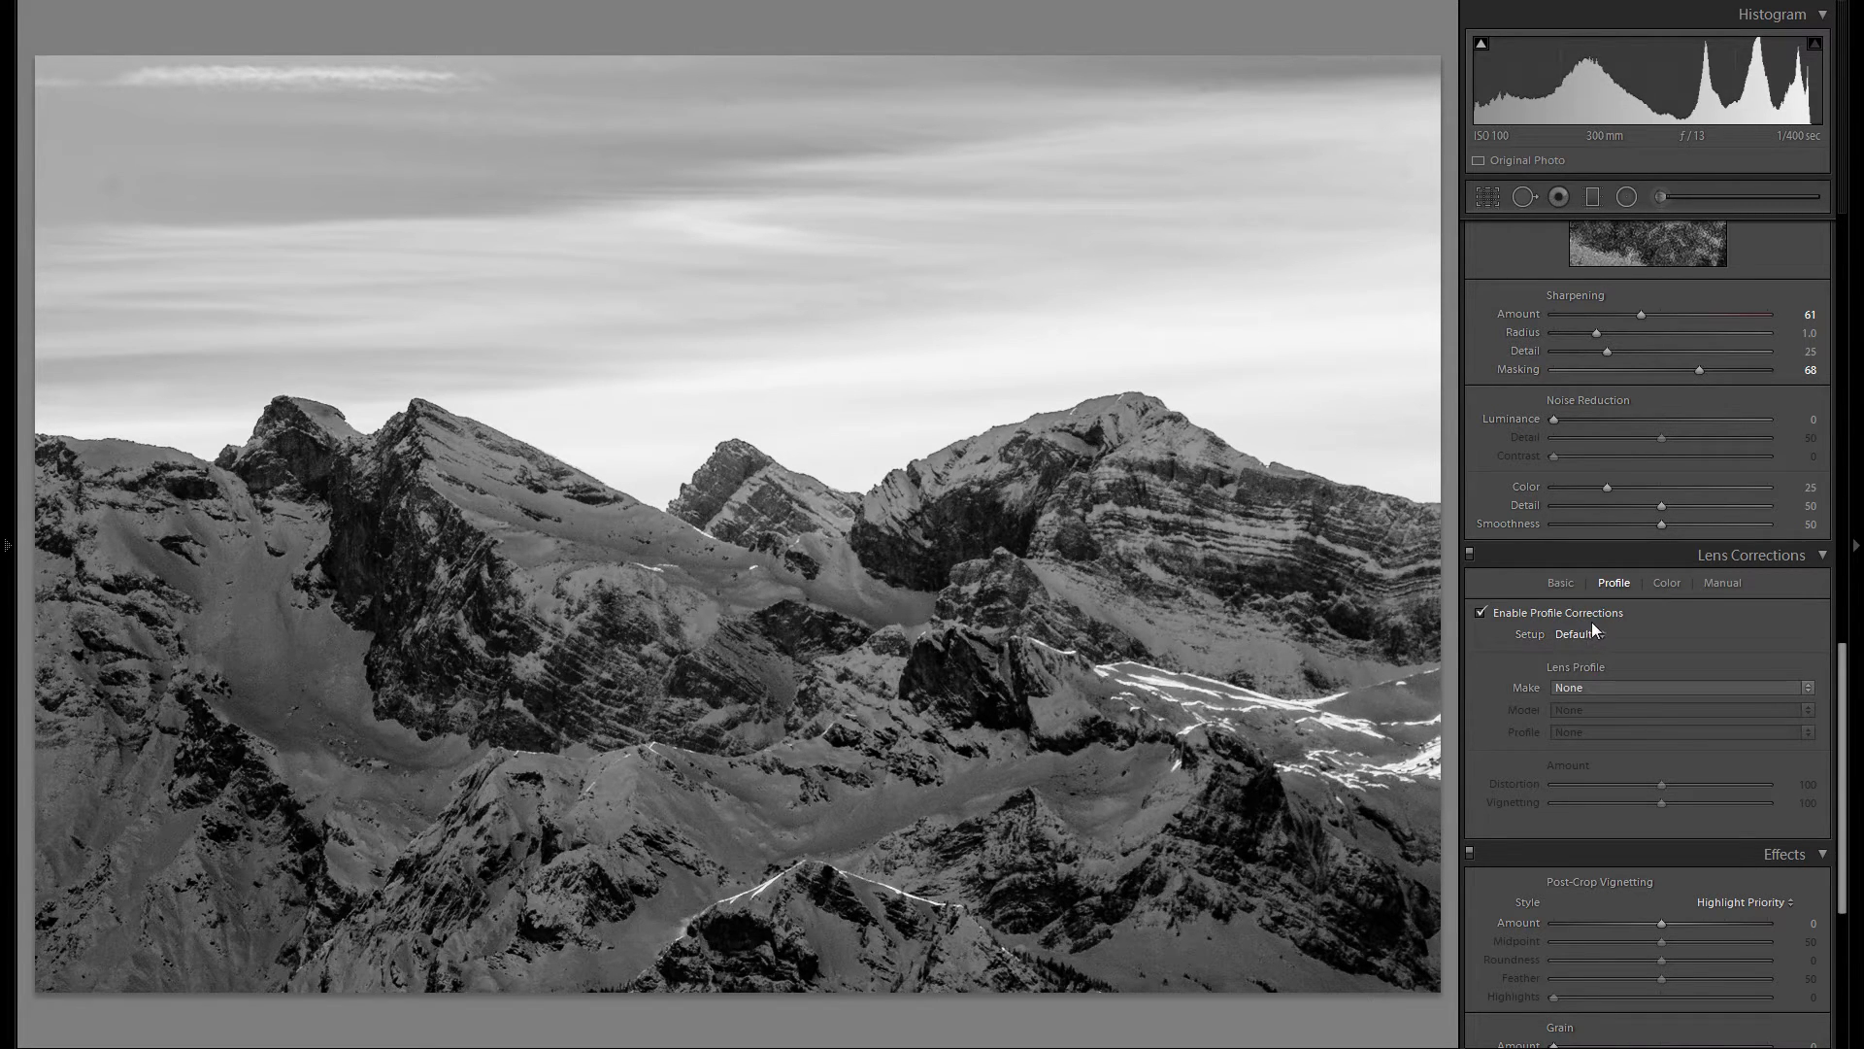
pyautogui.click(1617, 690)
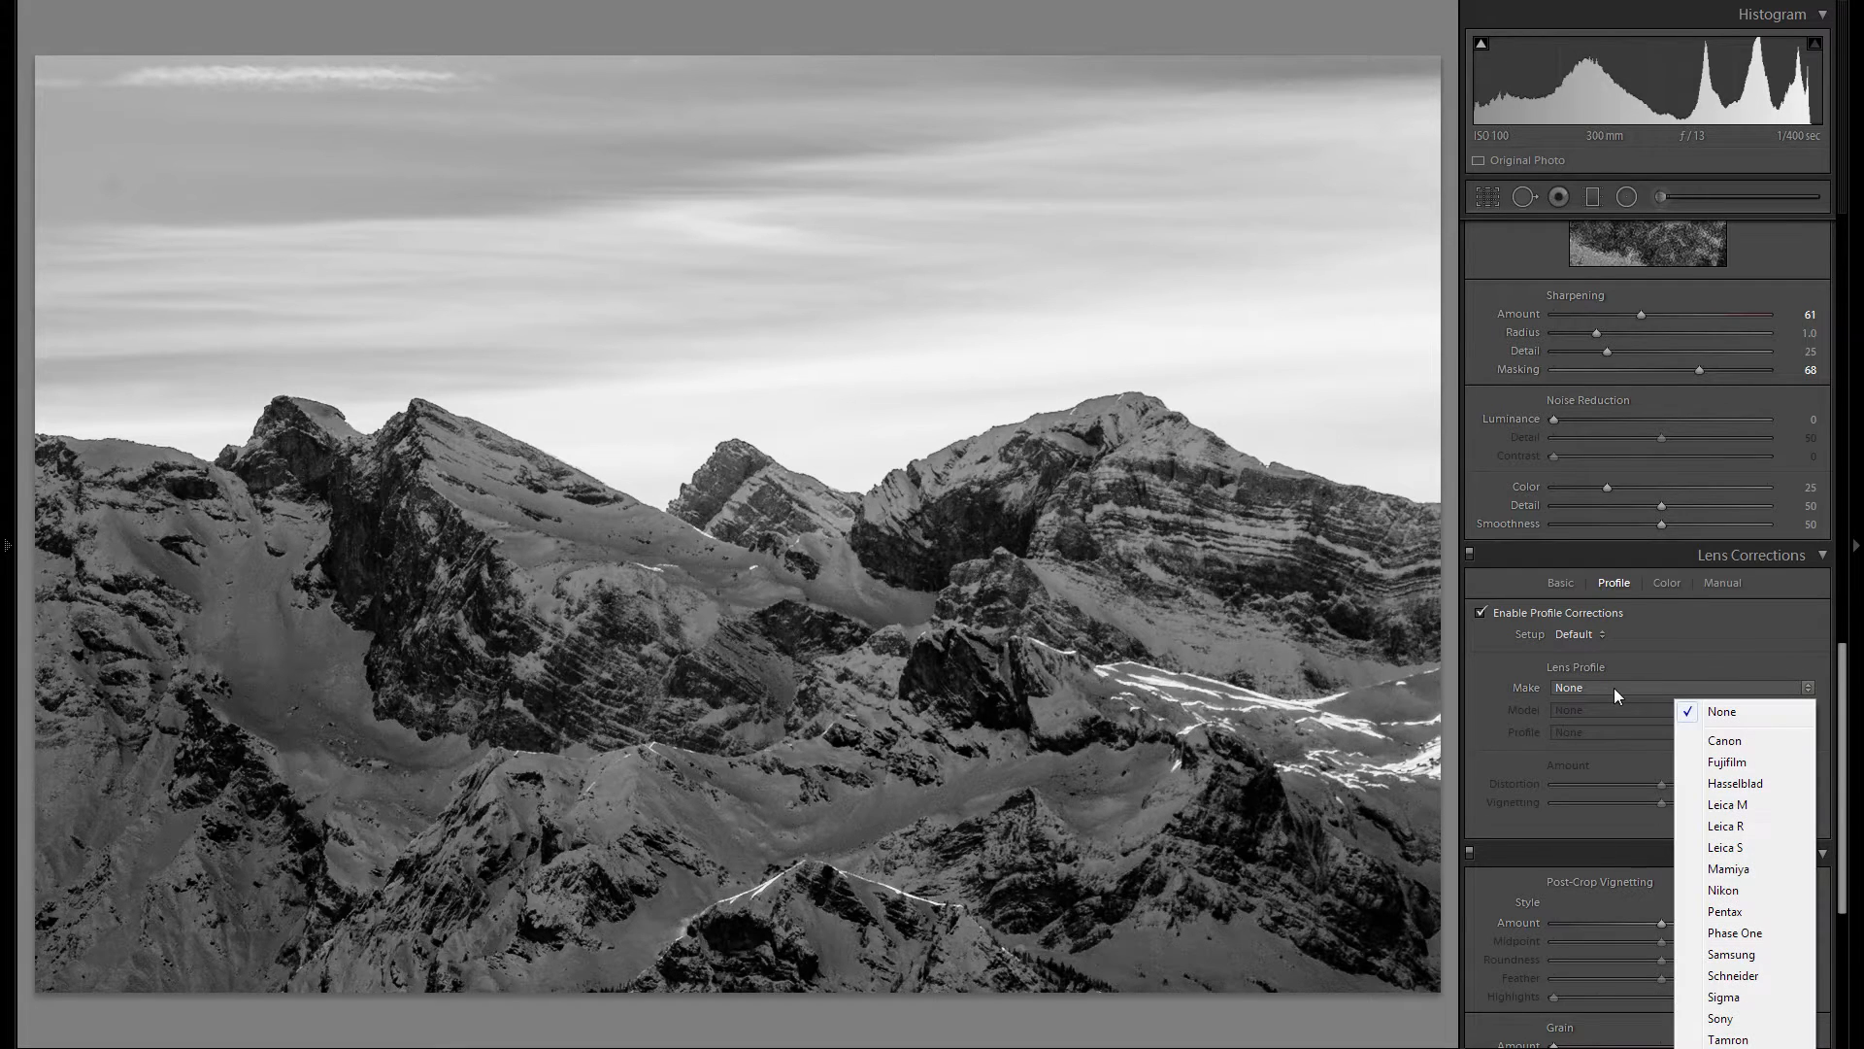
pyautogui.click(1792, 1040)
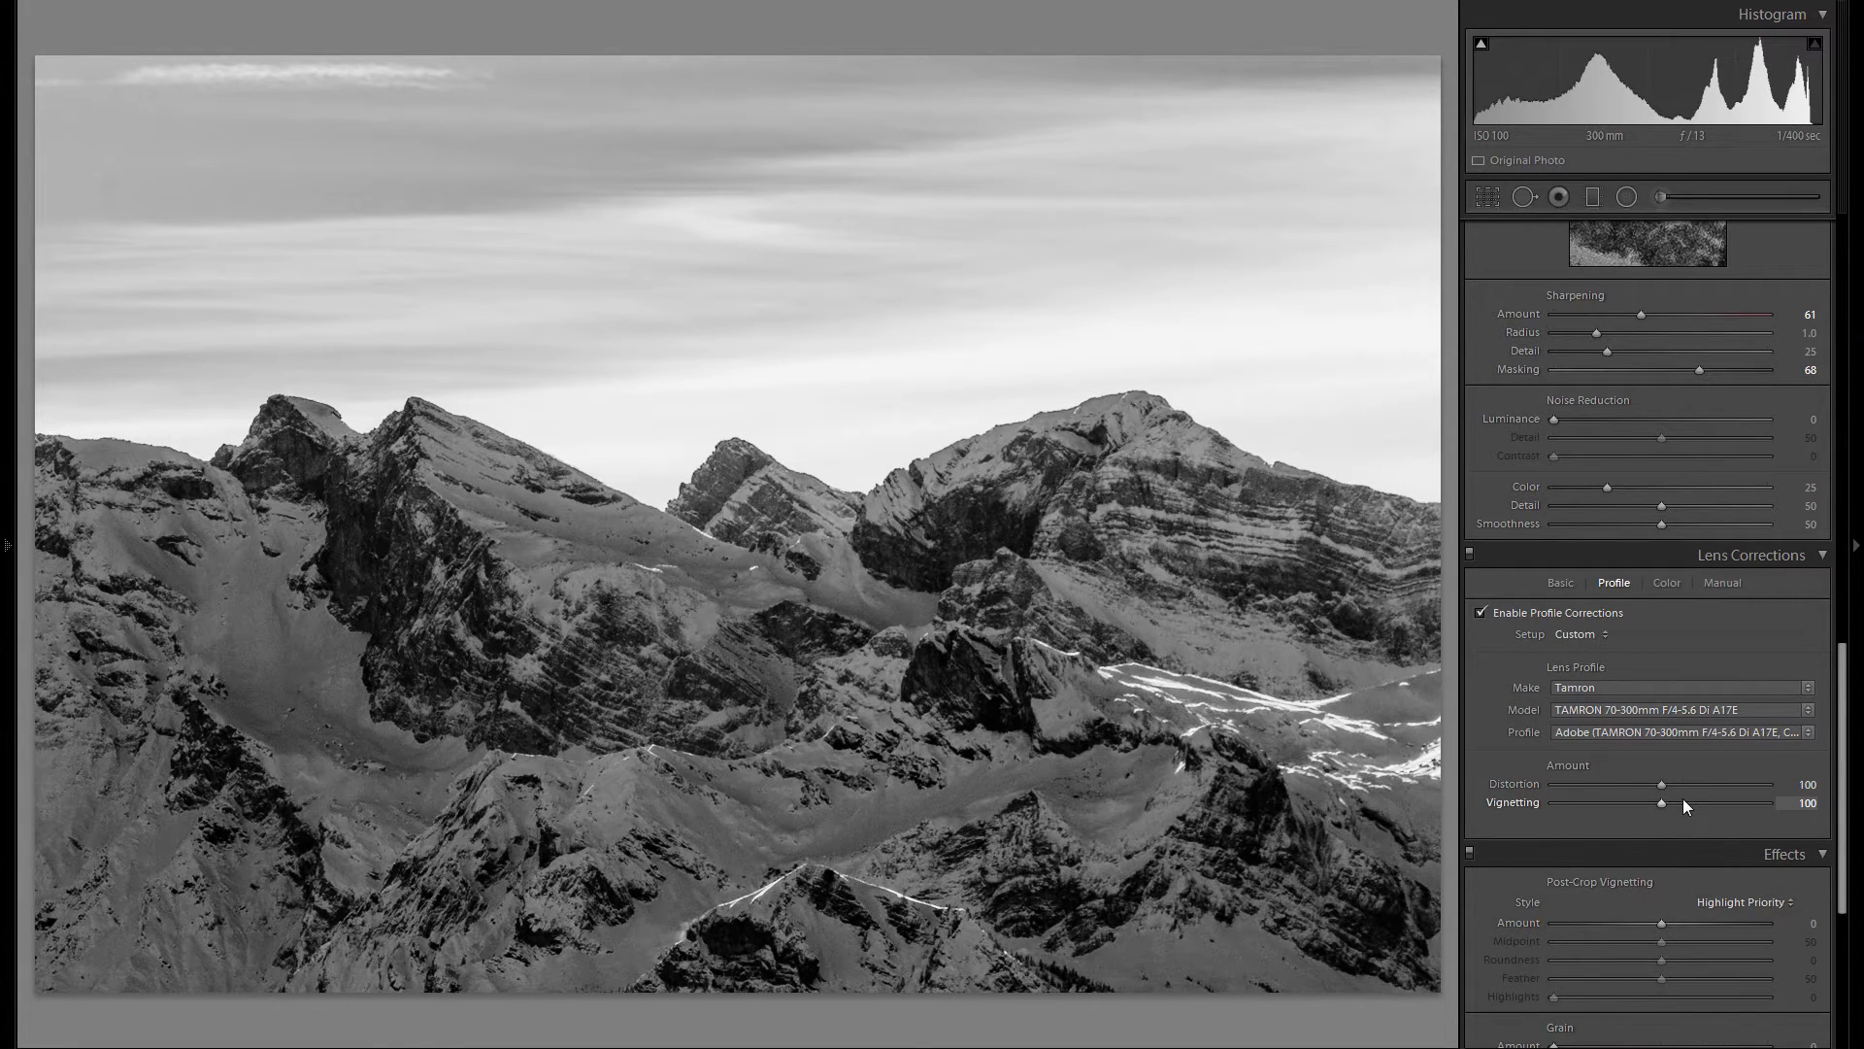
# Compare the photo with and without the Tamron lens profile correction
pyautogui.click(1536, 607)
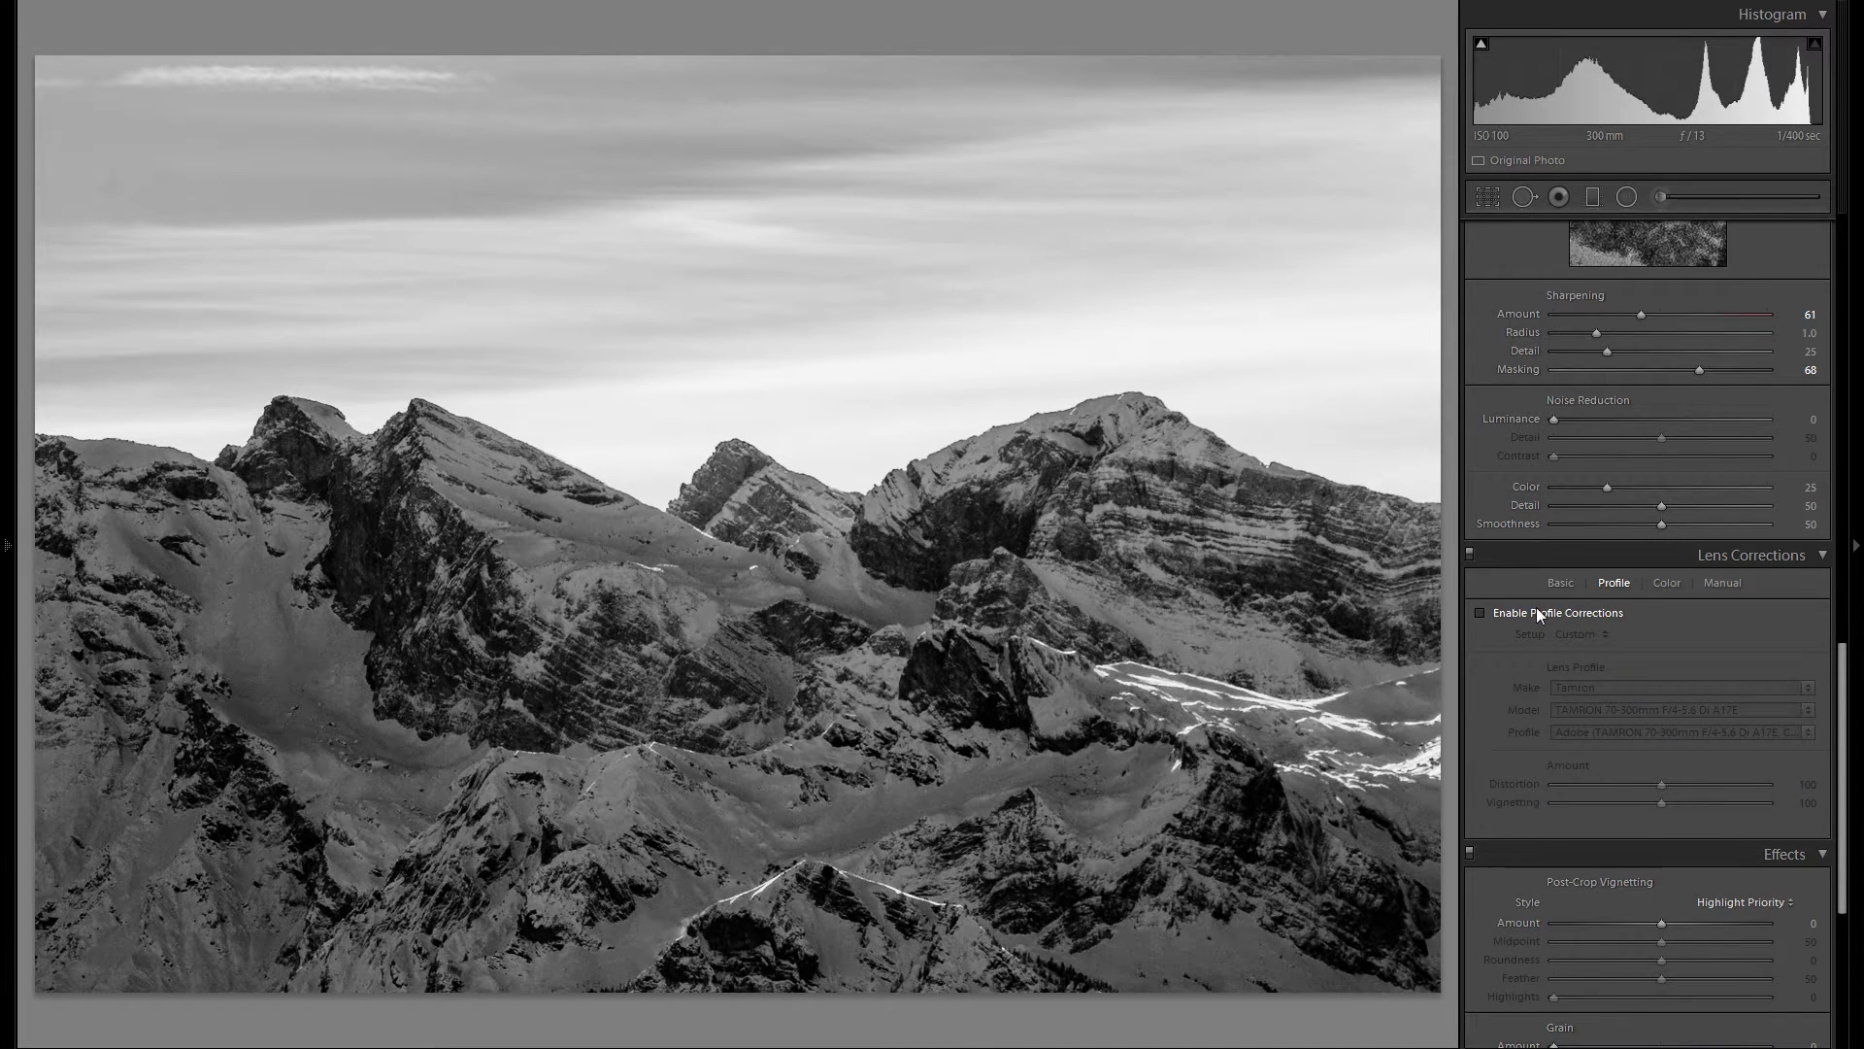
pyautogui.click(1536, 608)
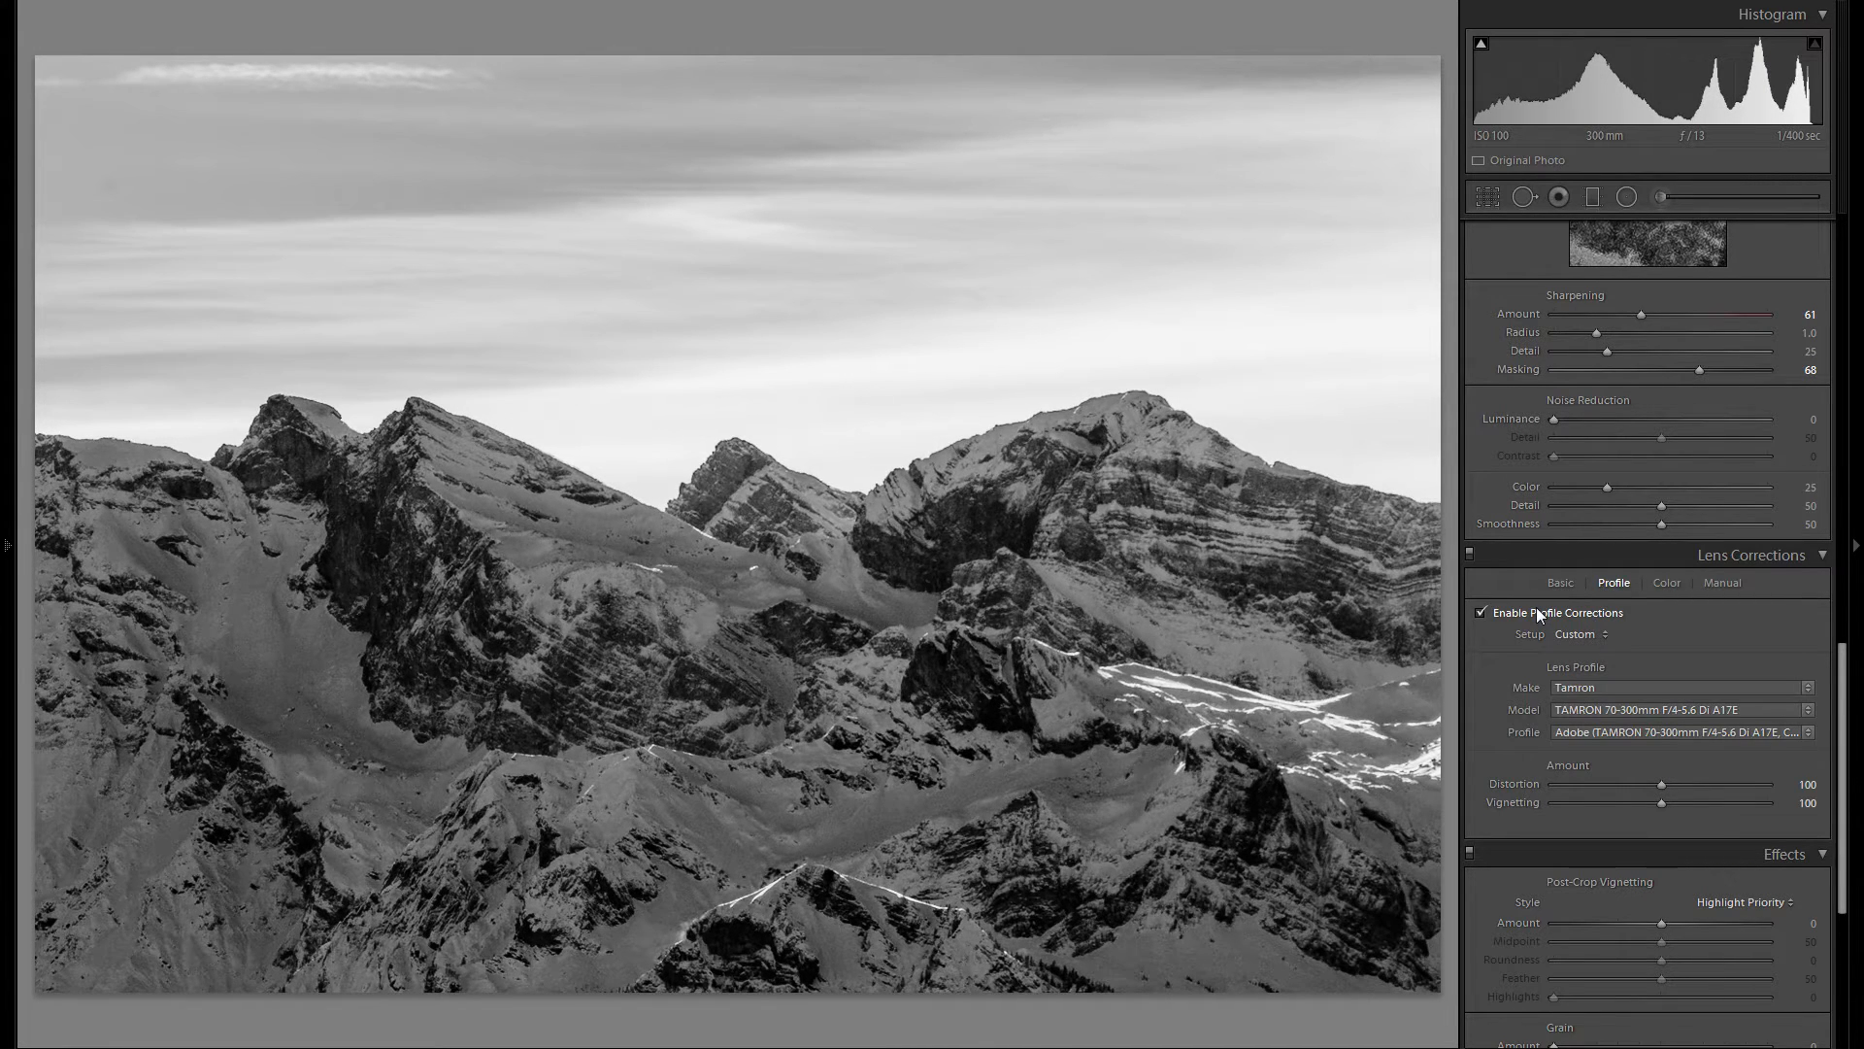
pyautogui.click(1489, 608)
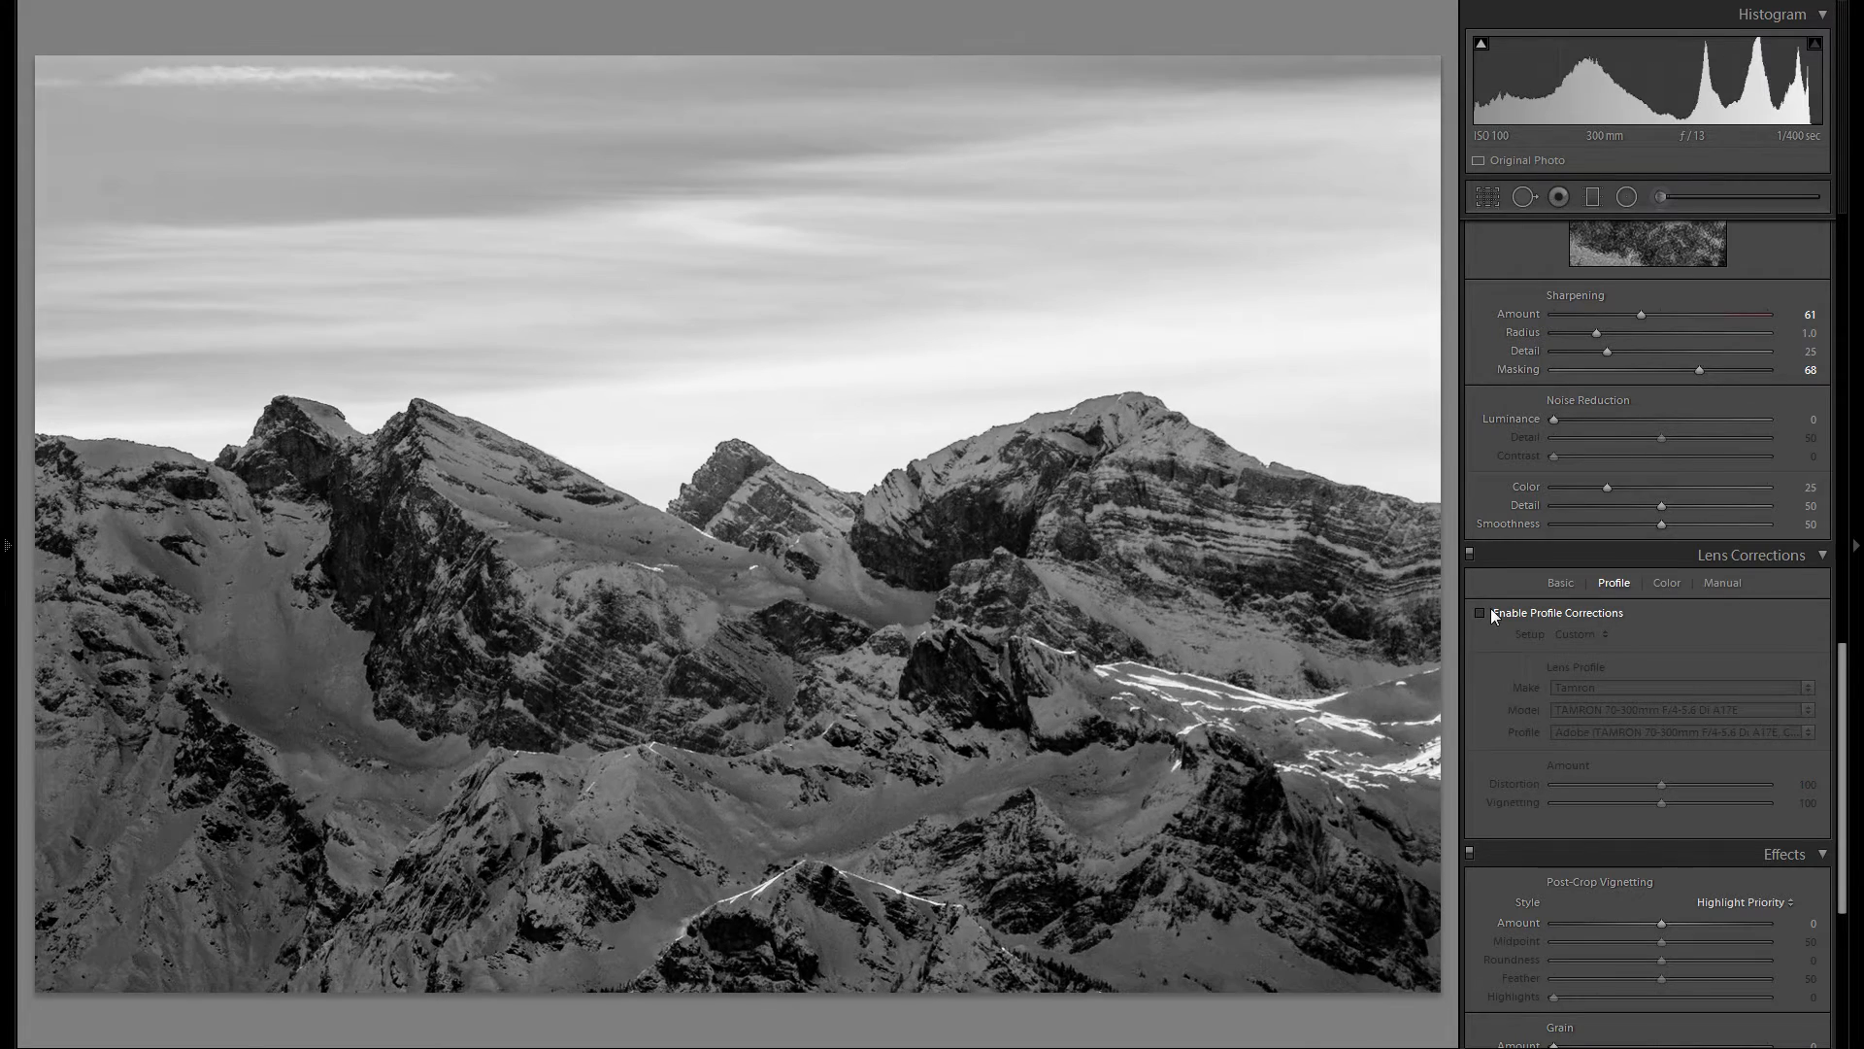
pyautogui.click(1490, 608)
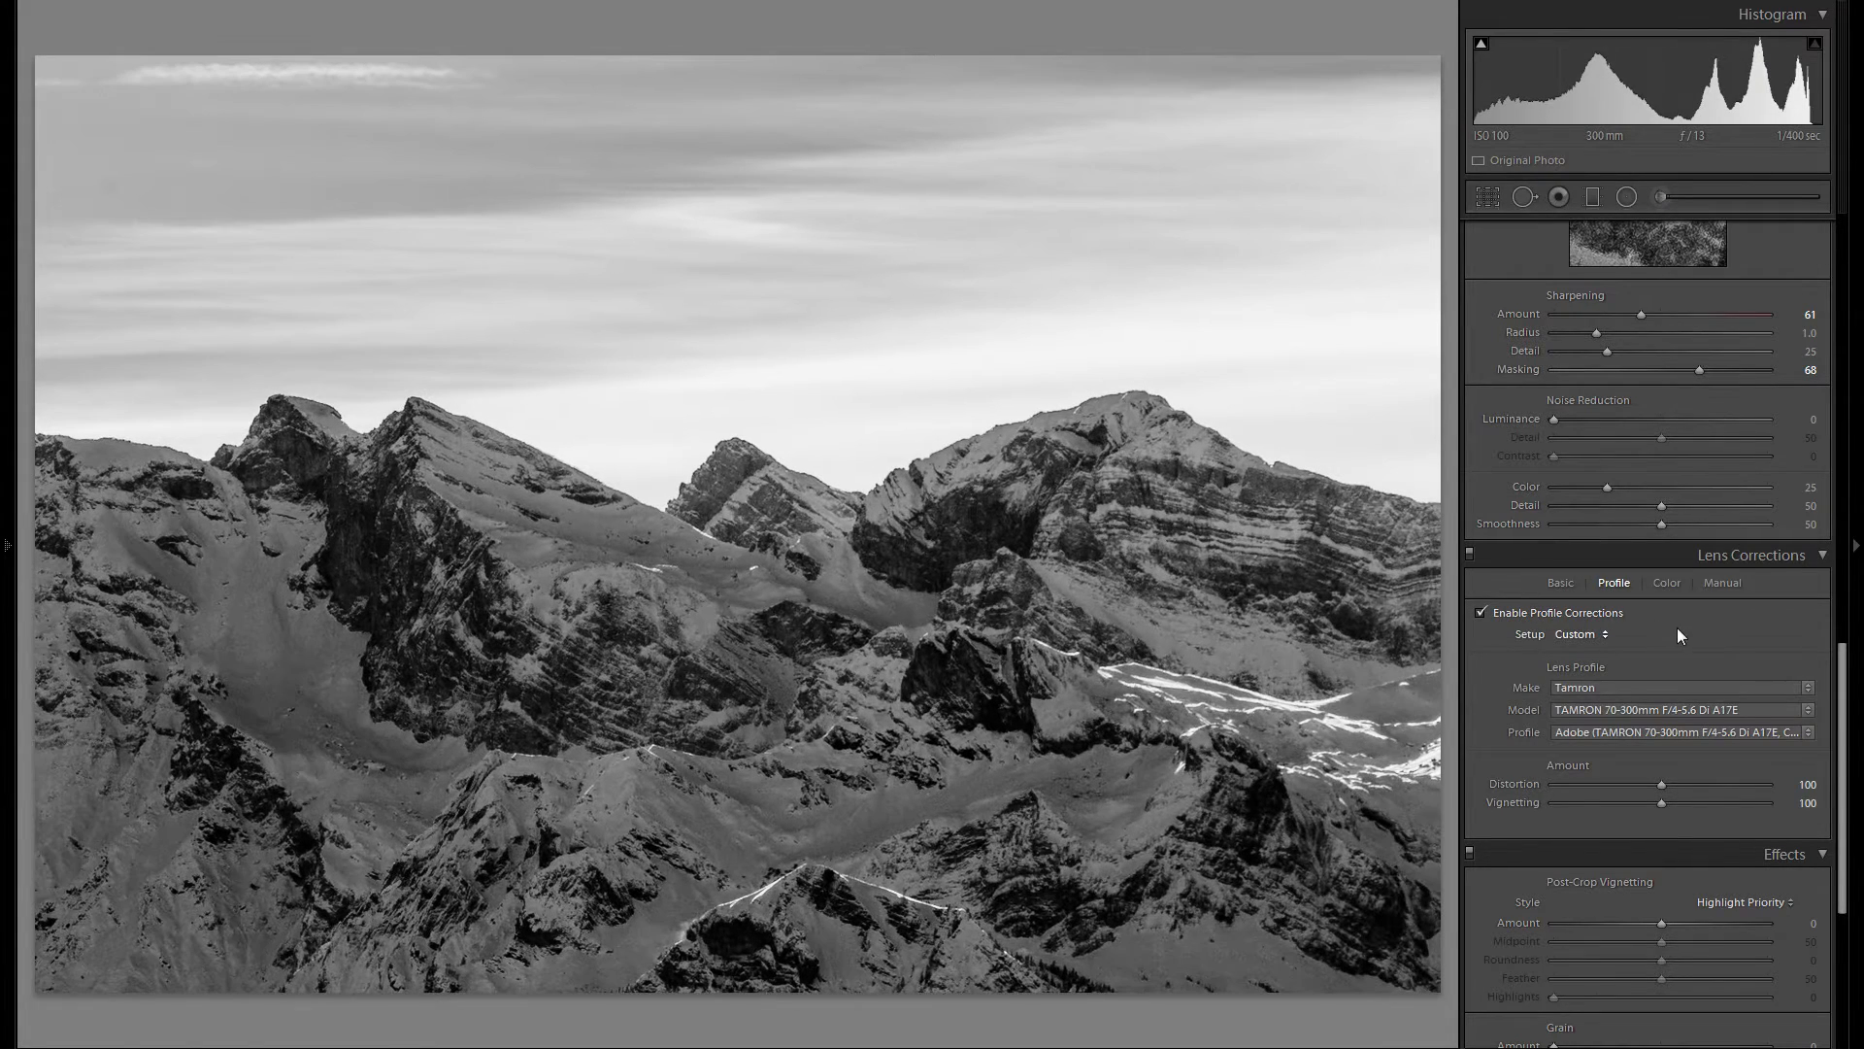
# Set the lens profile's Vignetting correction amount to 0
pyautogui.click(1659, 786)
pyautogui.moveTo(1668, 807); pyautogui.dragTo(1666, 808)
pyautogui.moveTo(1662, 802); pyautogui.dragTo(1536, 794)
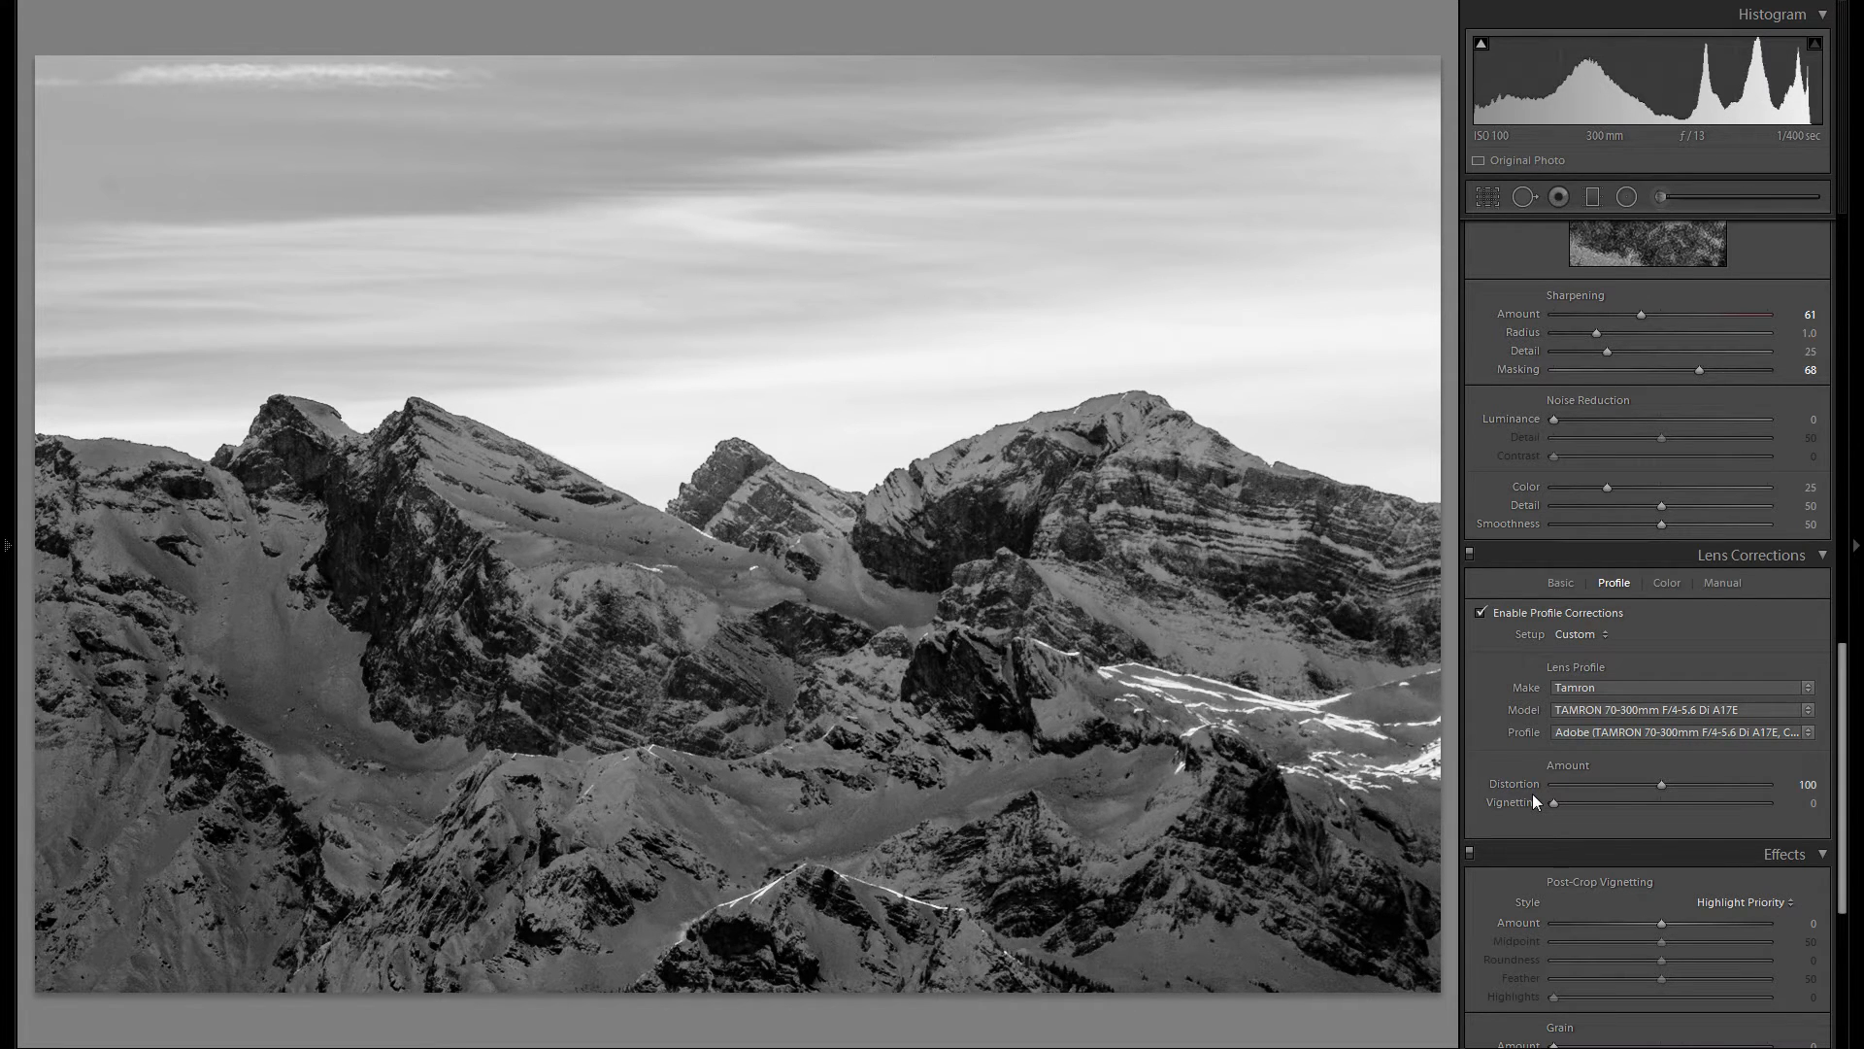
# Darken the photo's edges slightly with a Highlight Priority post-crop vignette of Amount -4
pyautogui.scroll(-2, 1559, 690)
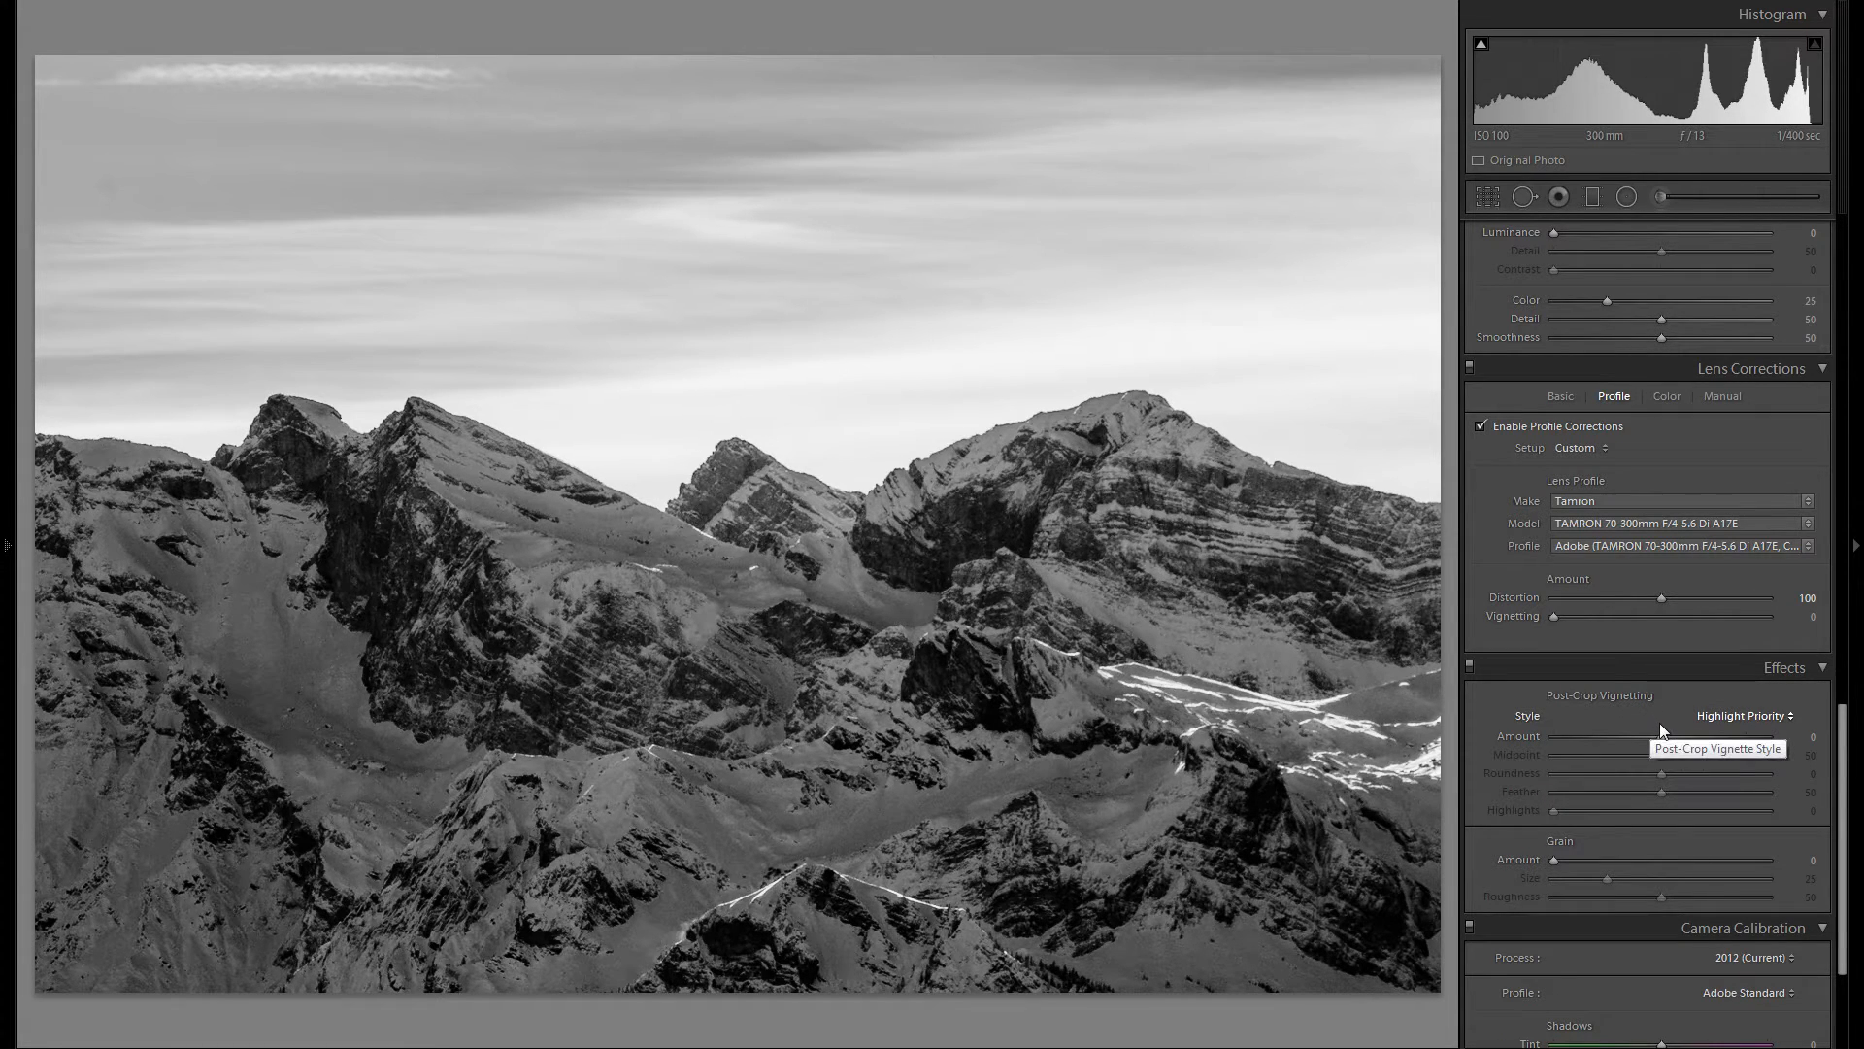
pyautogui.scroll(-2, 1662, 699)
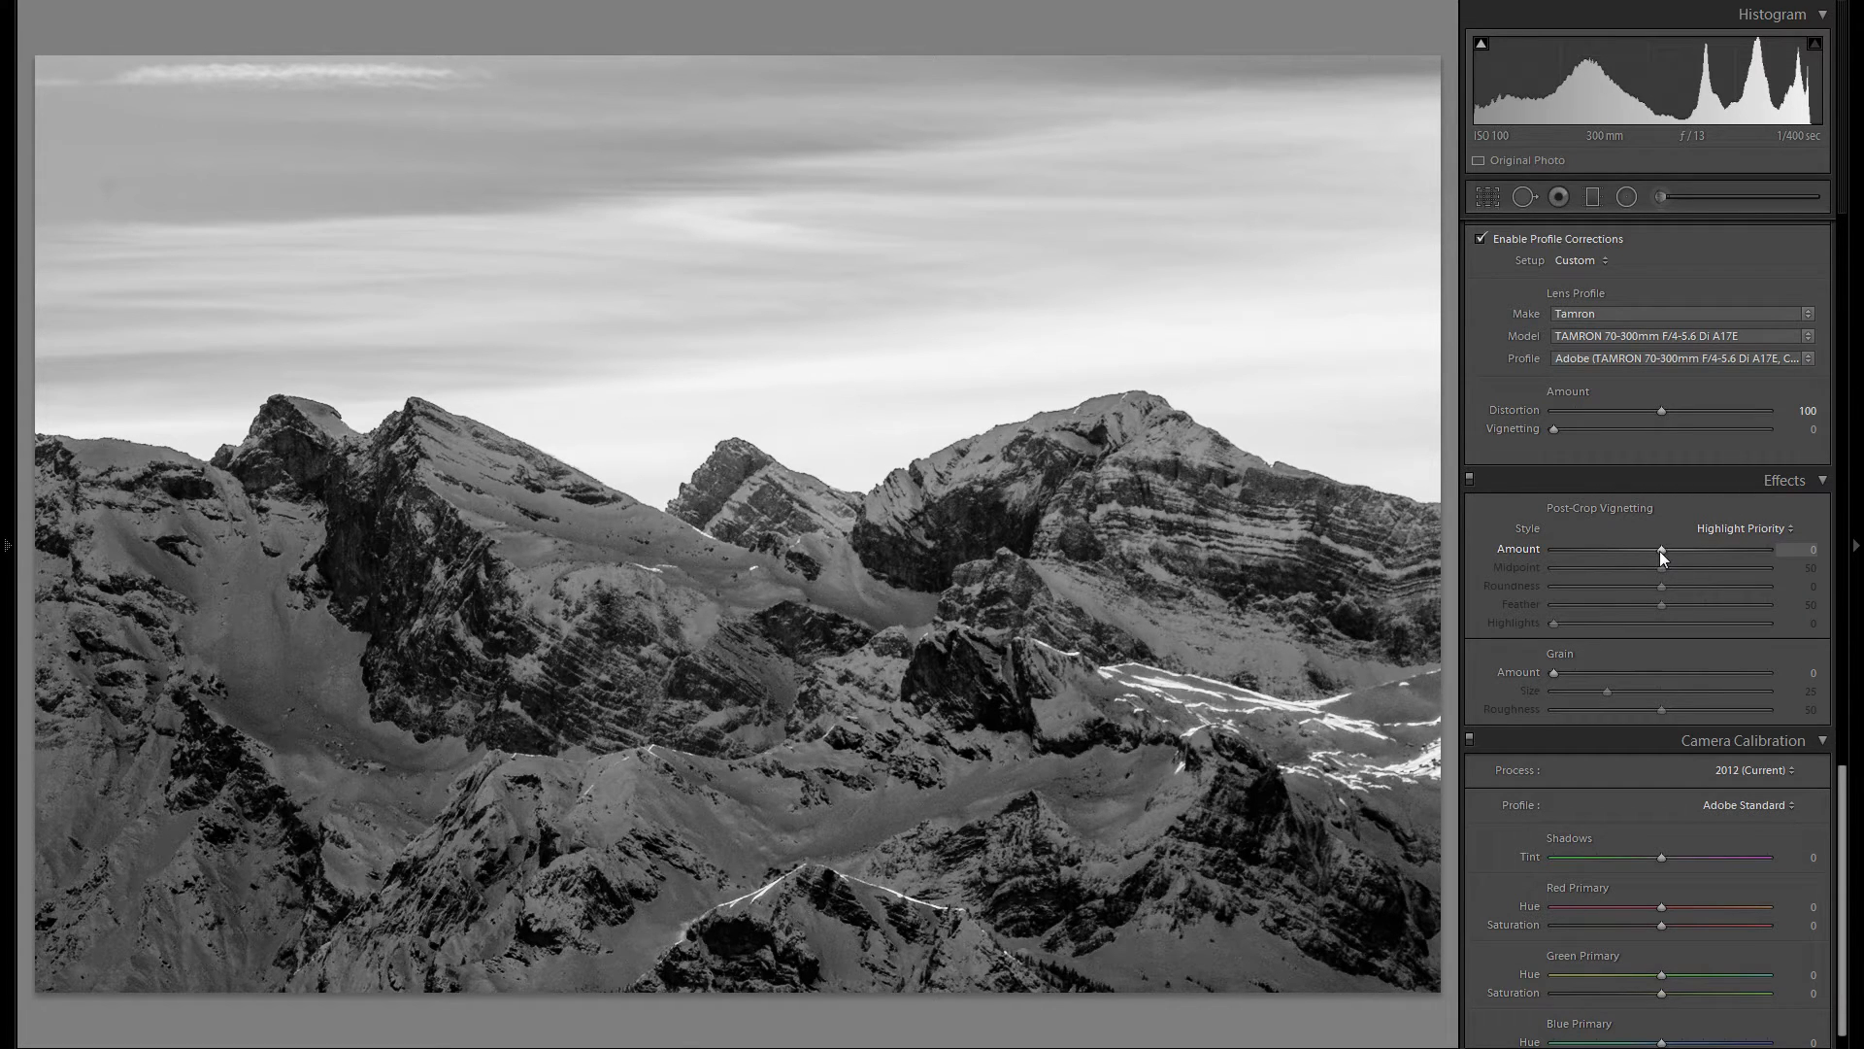
pyautogui.moveTo(1664, 551); pyautogui.dragTo(1659, 548)
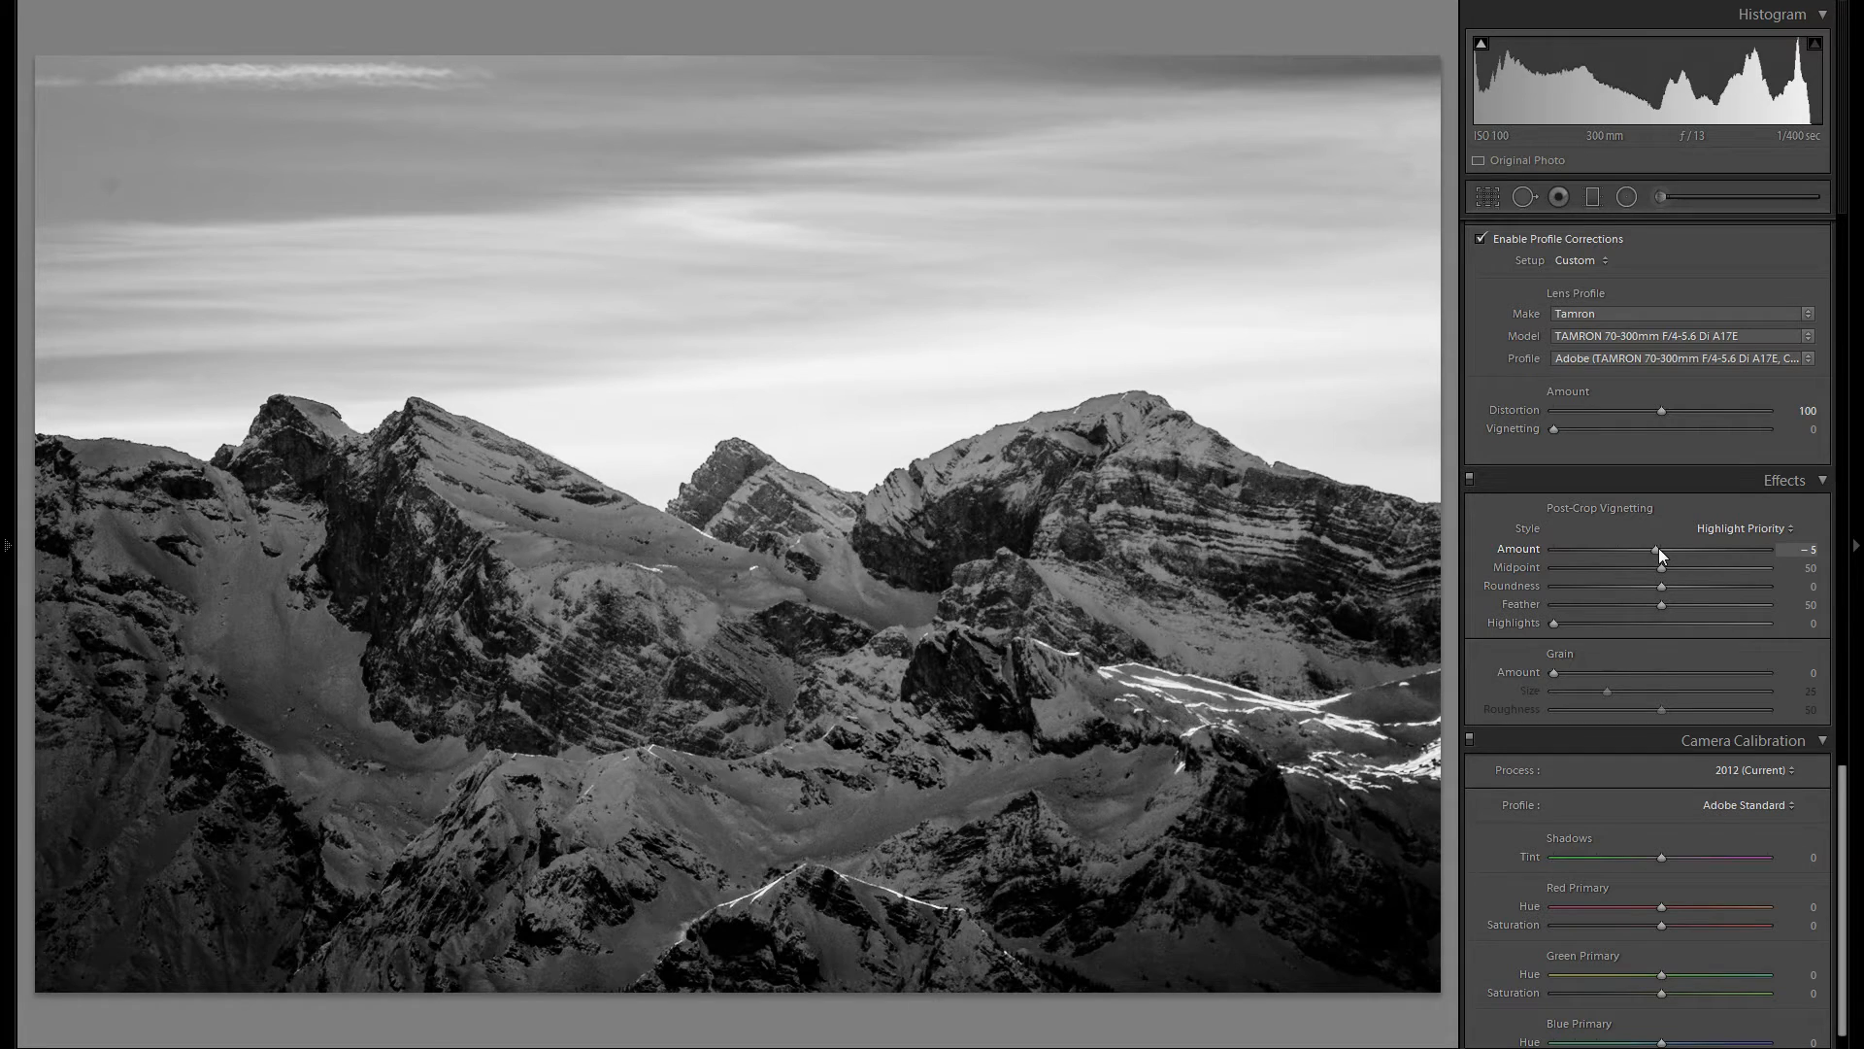
pyautogui.moveTo(1658, 547); pyautogui.dragTo(1658, 548)
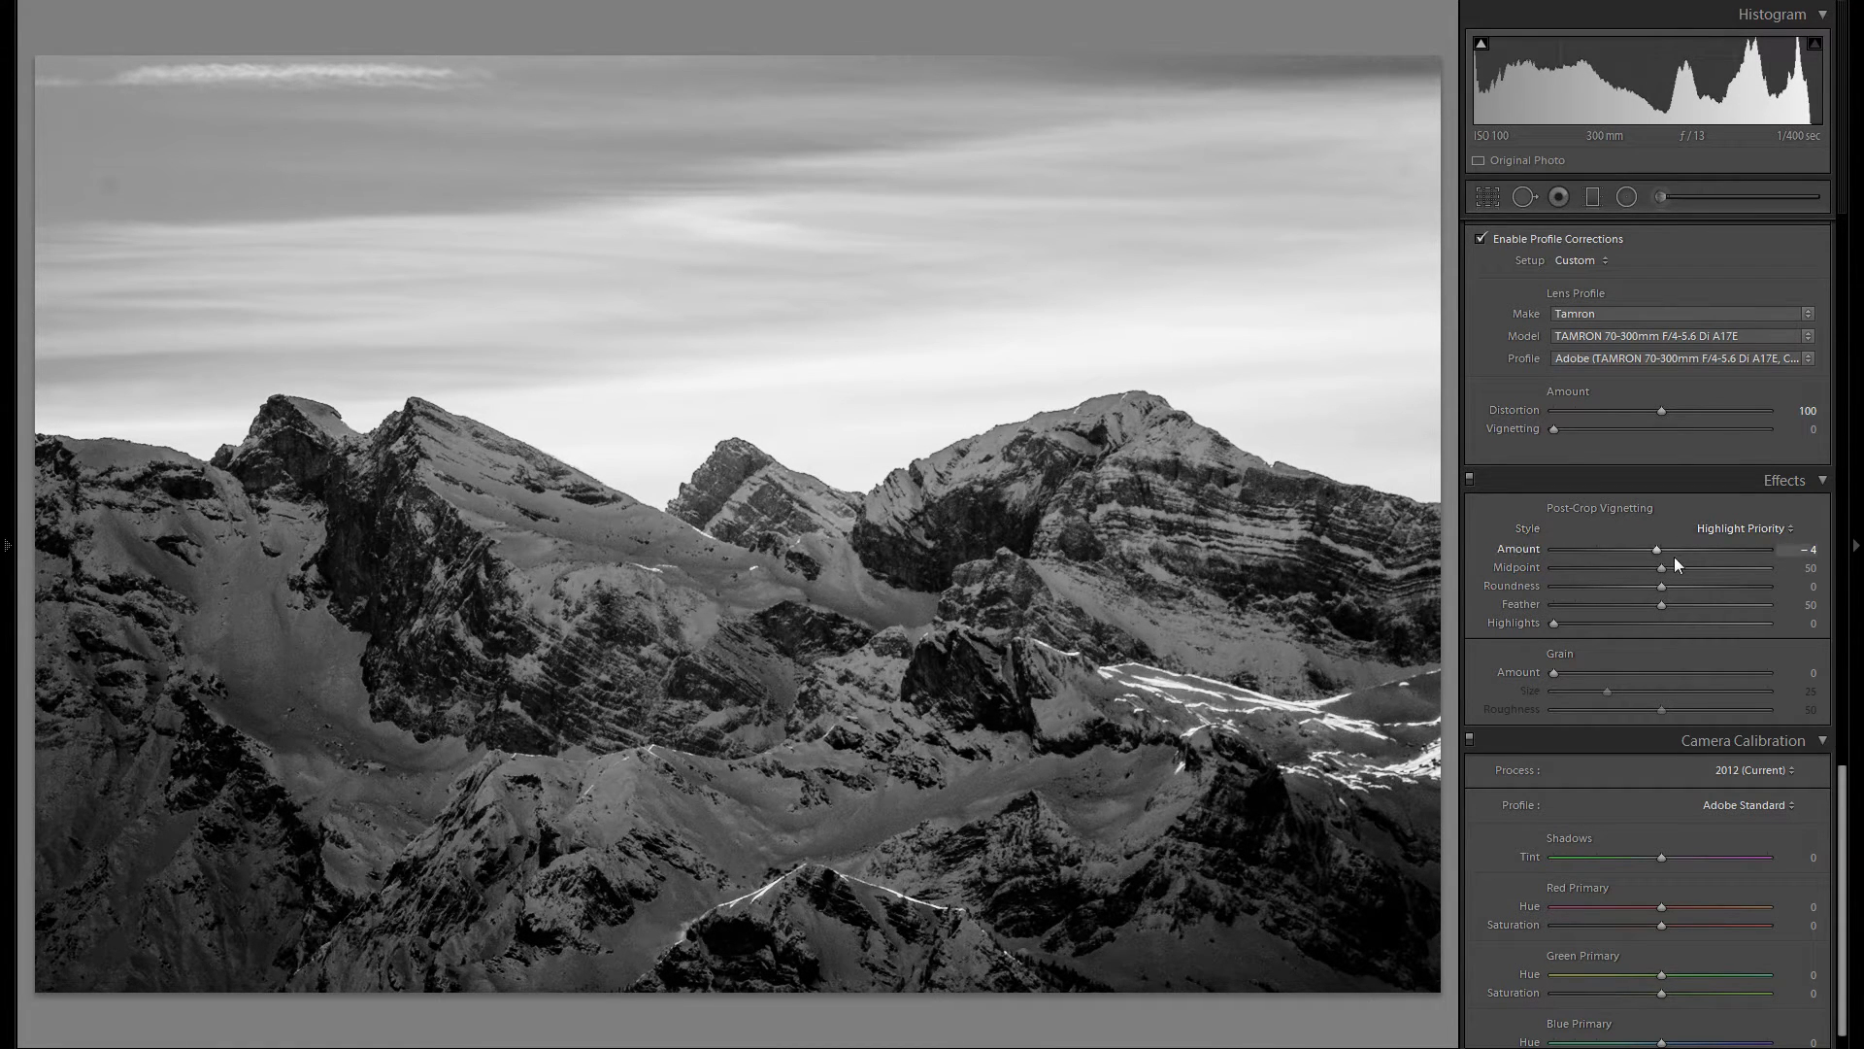
# Review the Camera Calibration profile choices and look back over the Detail and Lens Corrections settings
pyautogui.scroll(-1, 1709, 767)
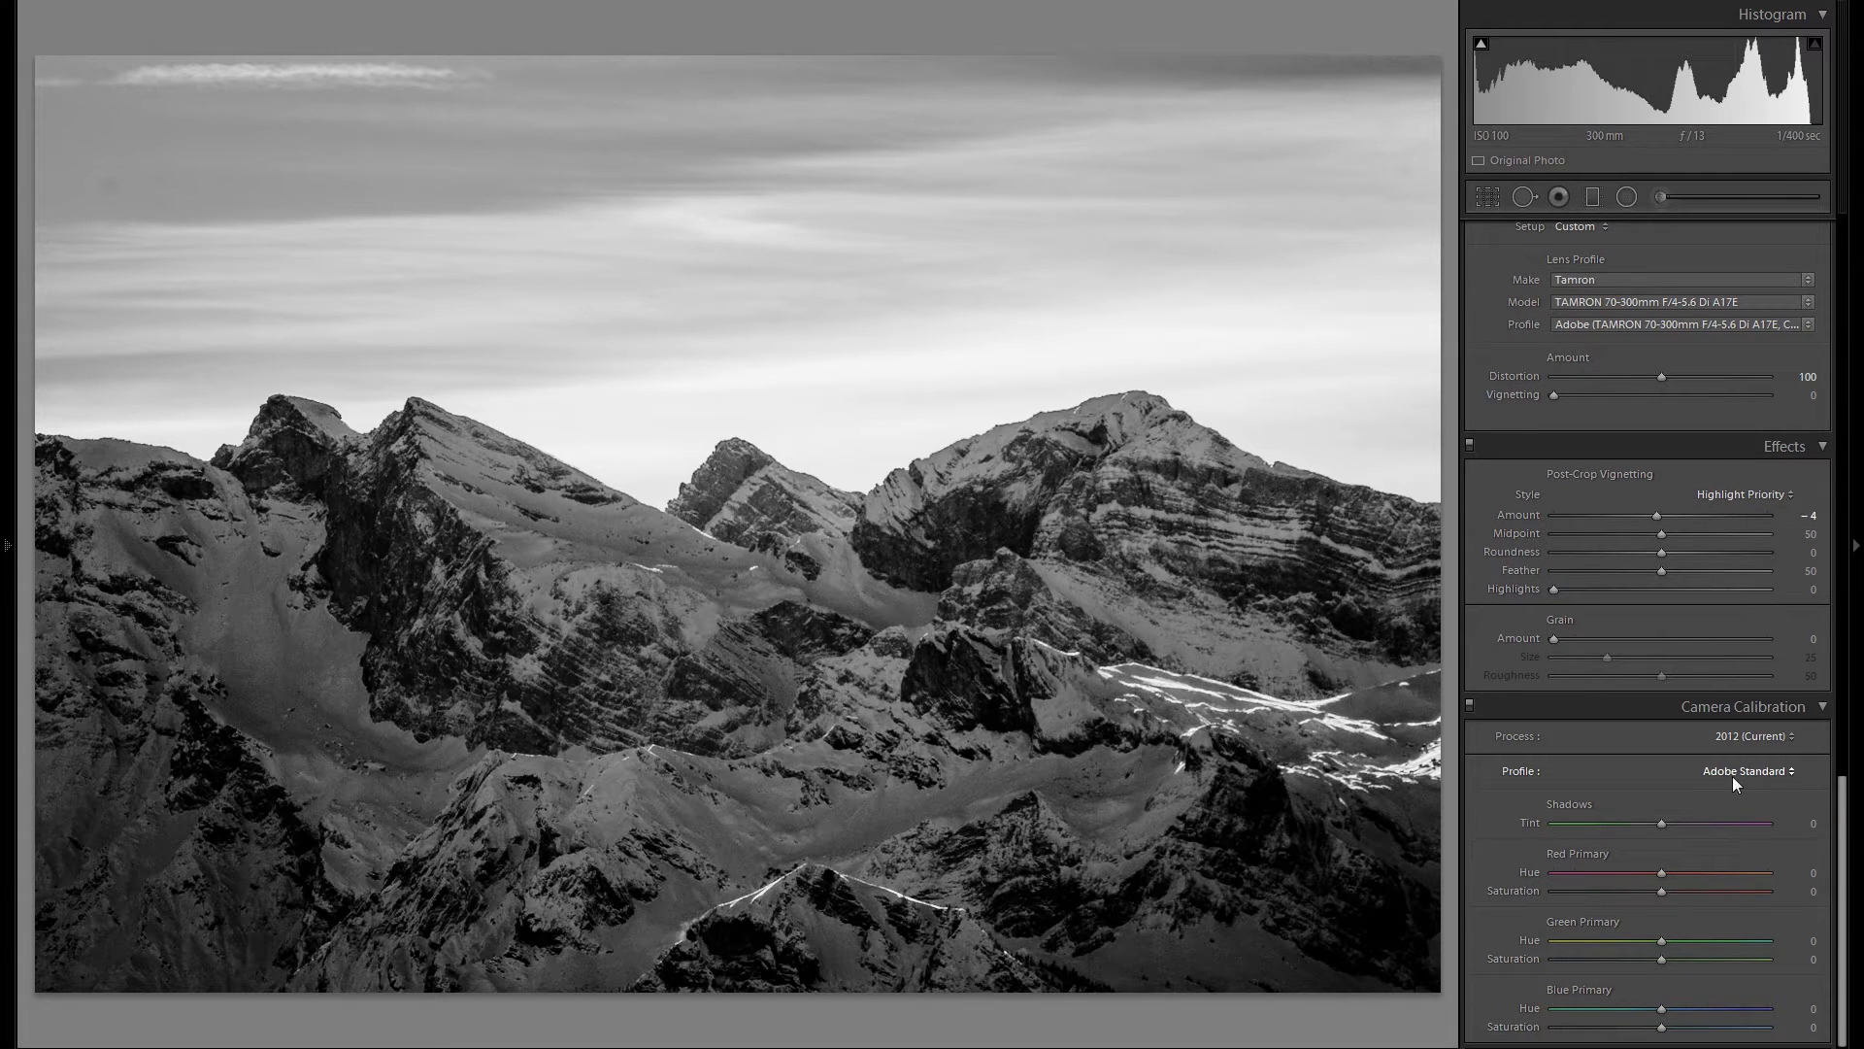
pyautogui.click(1737, 775)
pyautogui.click(1739, 774)
pyautogui.click(1781, 773)
pyautogui.click(1762, 769)
pyautogui.scroll(10, 1640, 822)
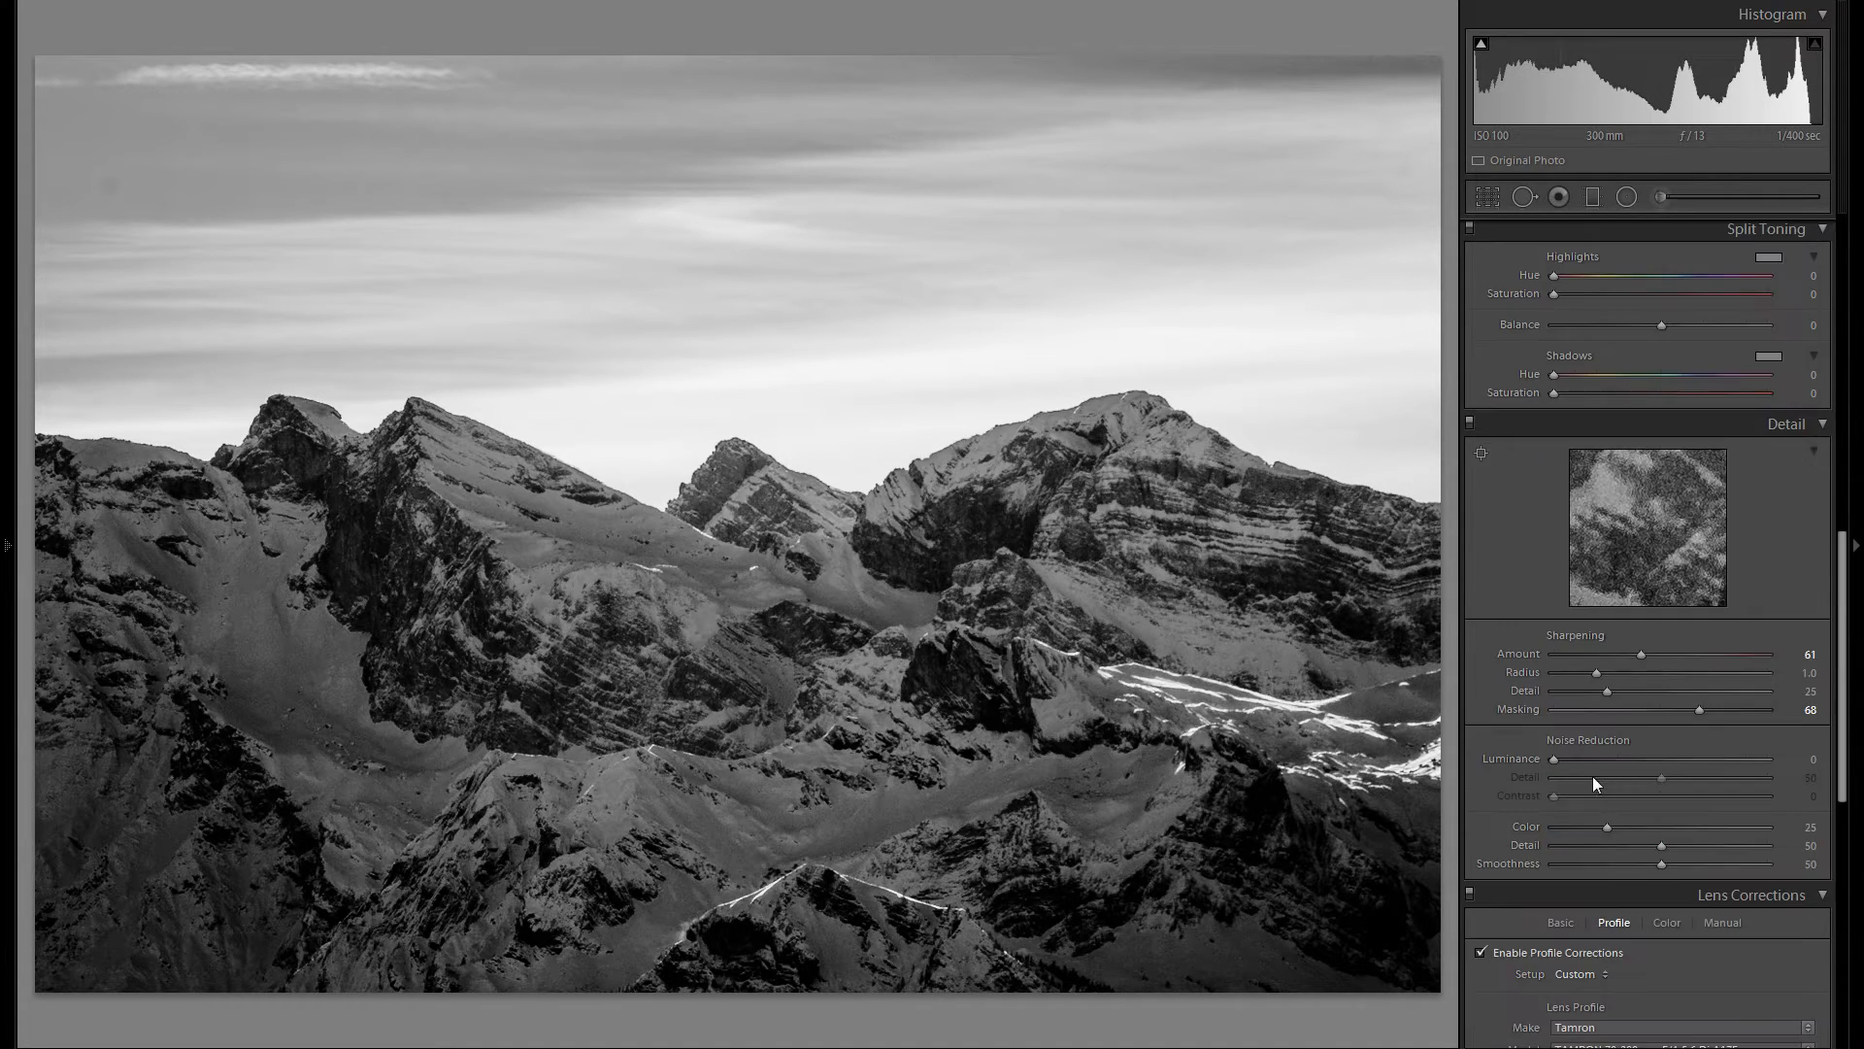
pyautogui.scroll(-10, 1600, 746)
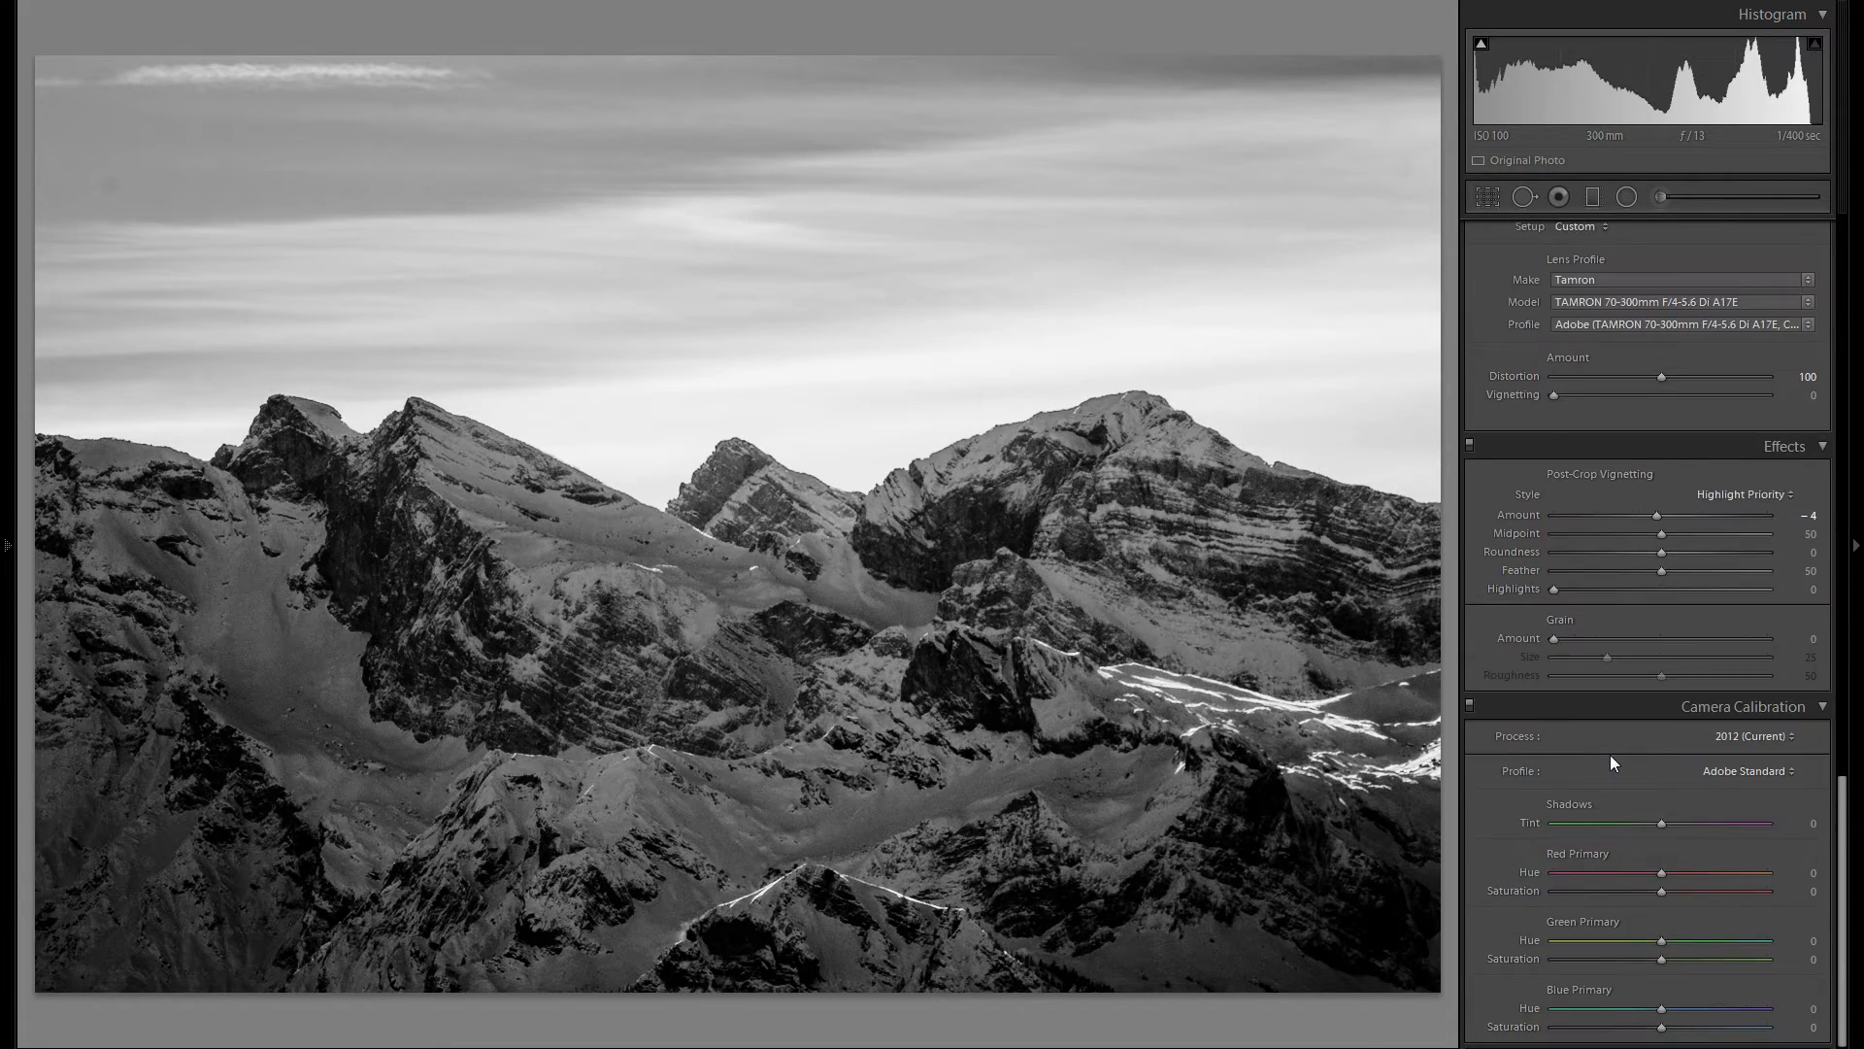
# Crop the upper part of the sky off the photo at full width for a more panoramic frame
pyautogui.scroll(13, 1614, 757)
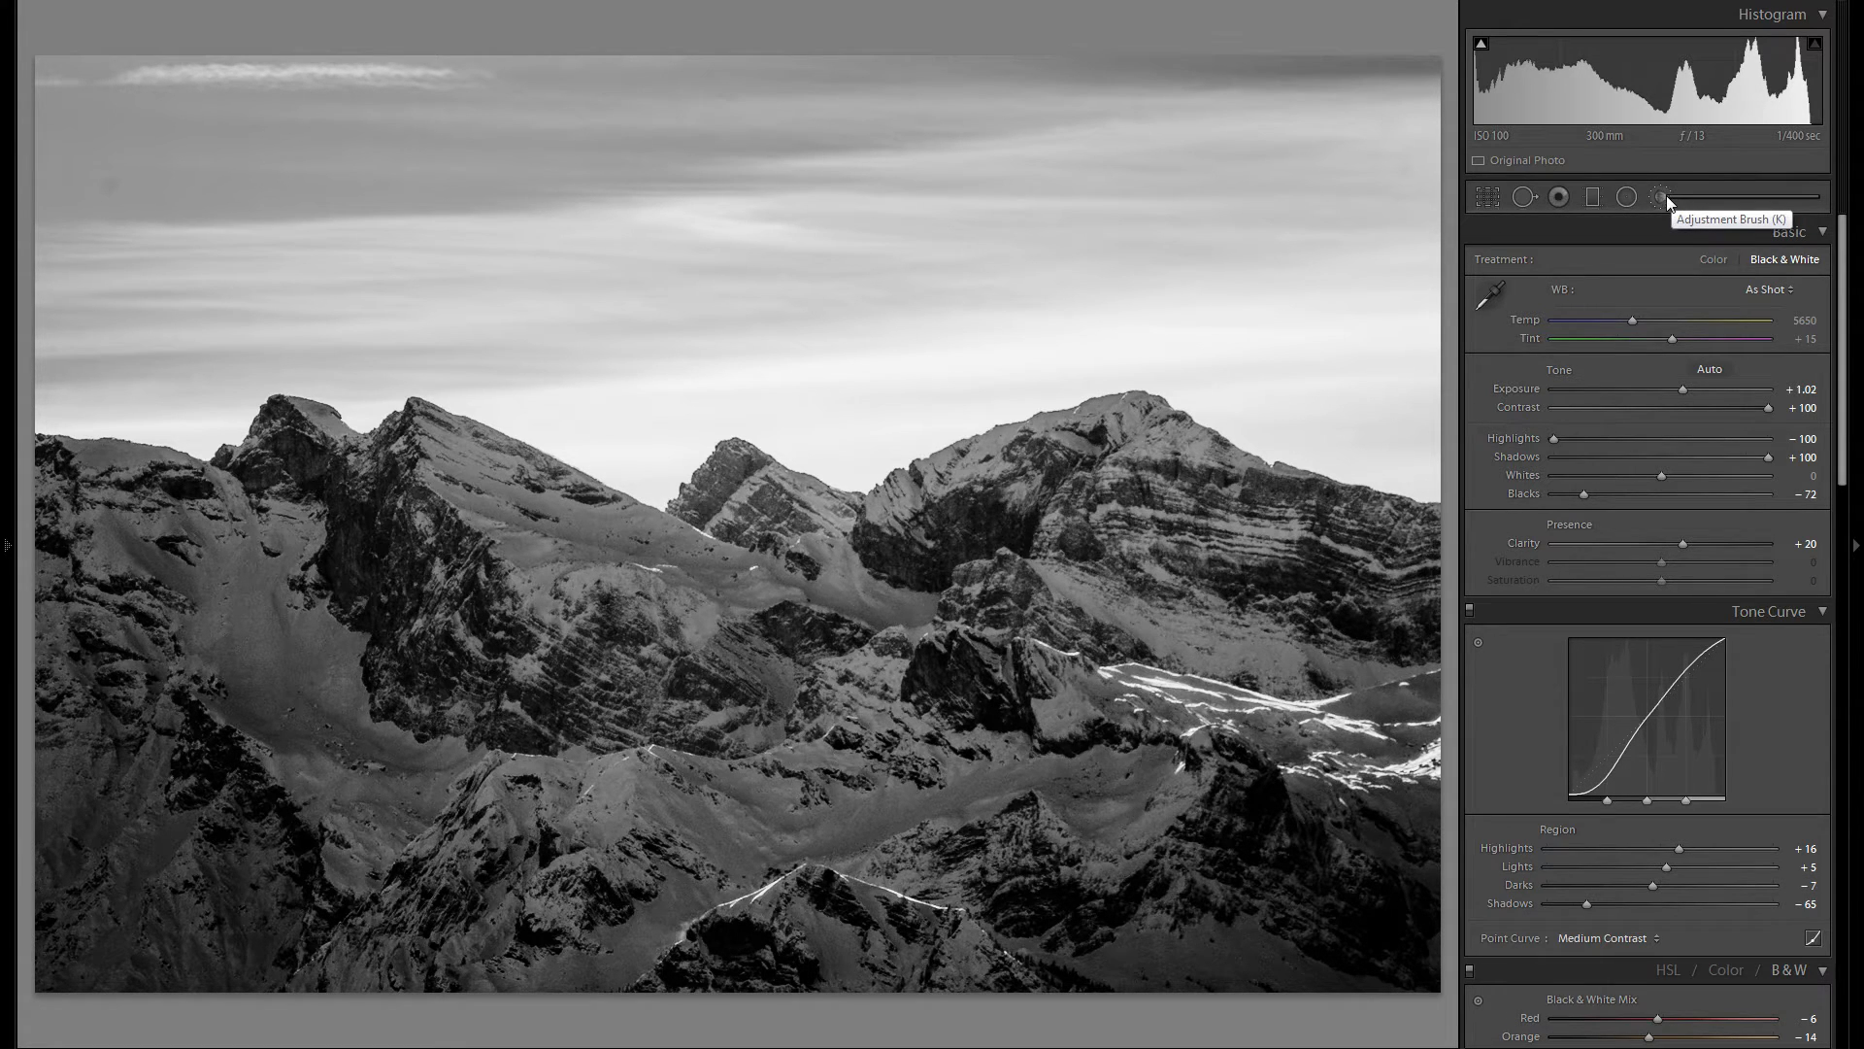
pyautogui.click(1486, 198)
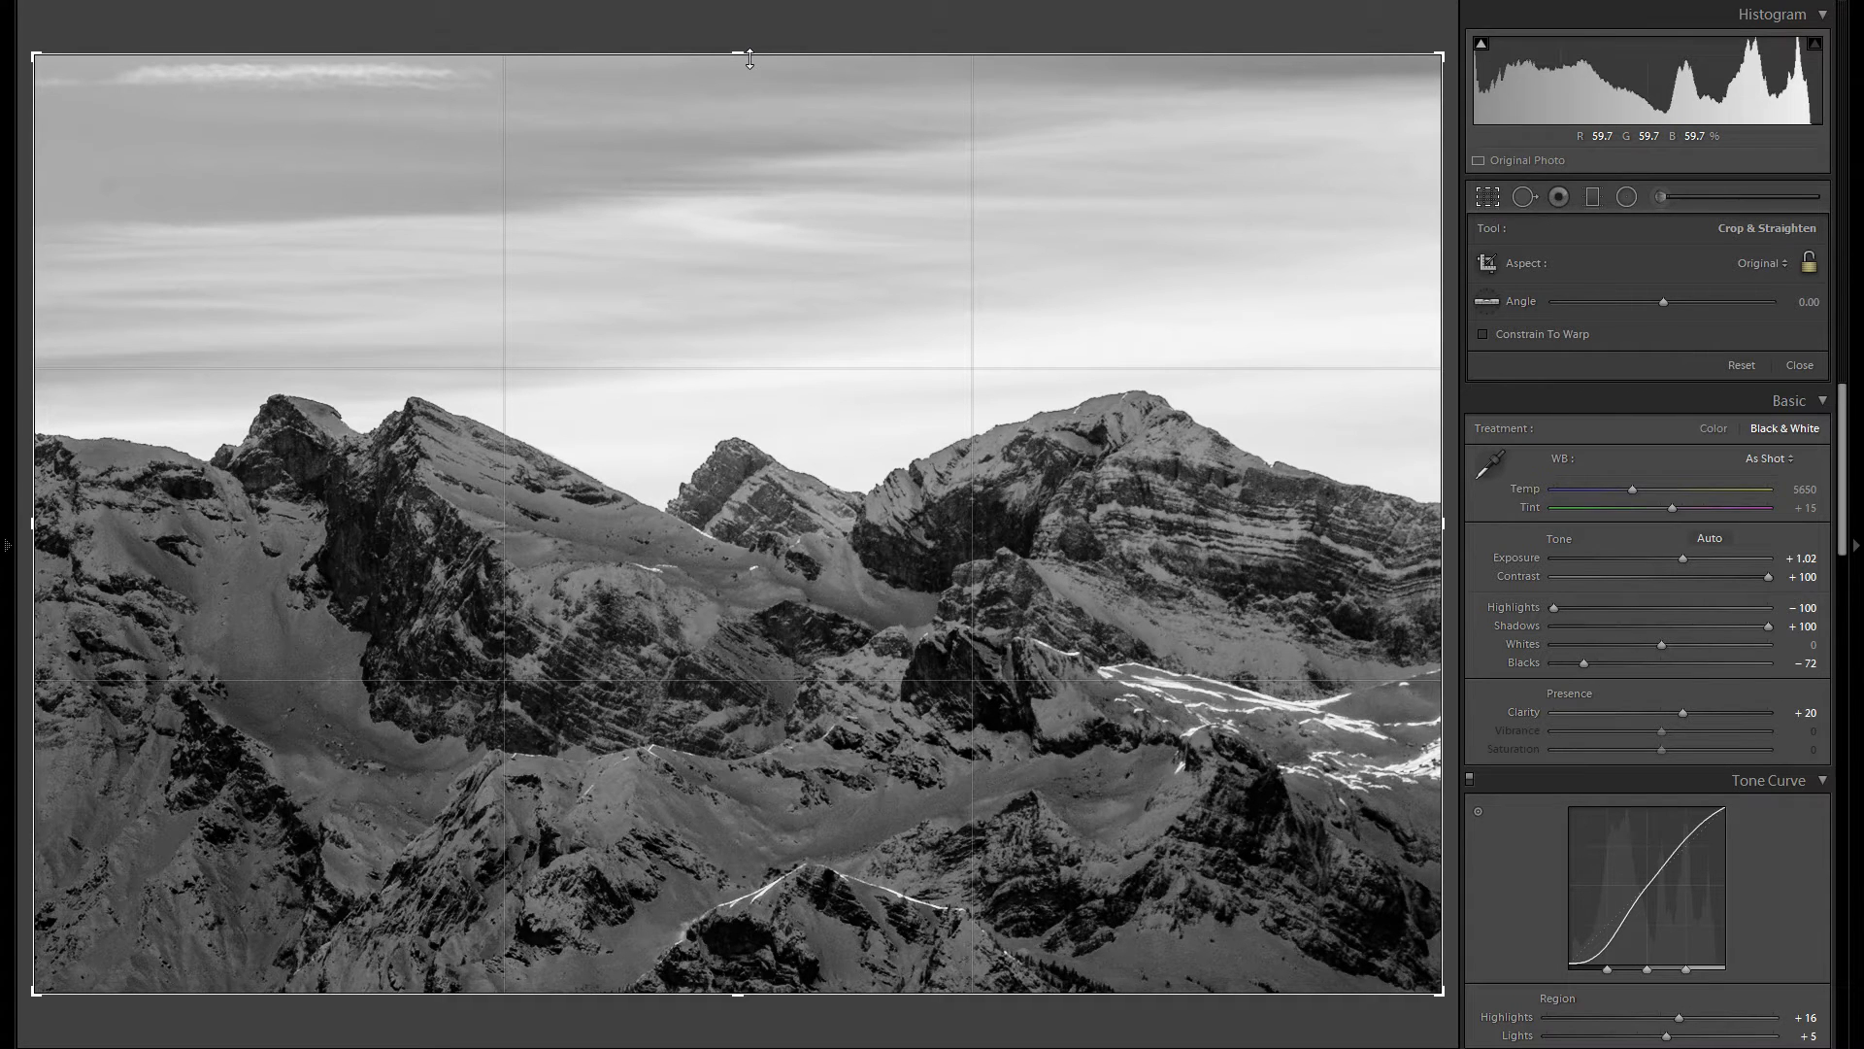
pyautogui.moveTo(749, 60); pyautogui.dragTo(765, 146)
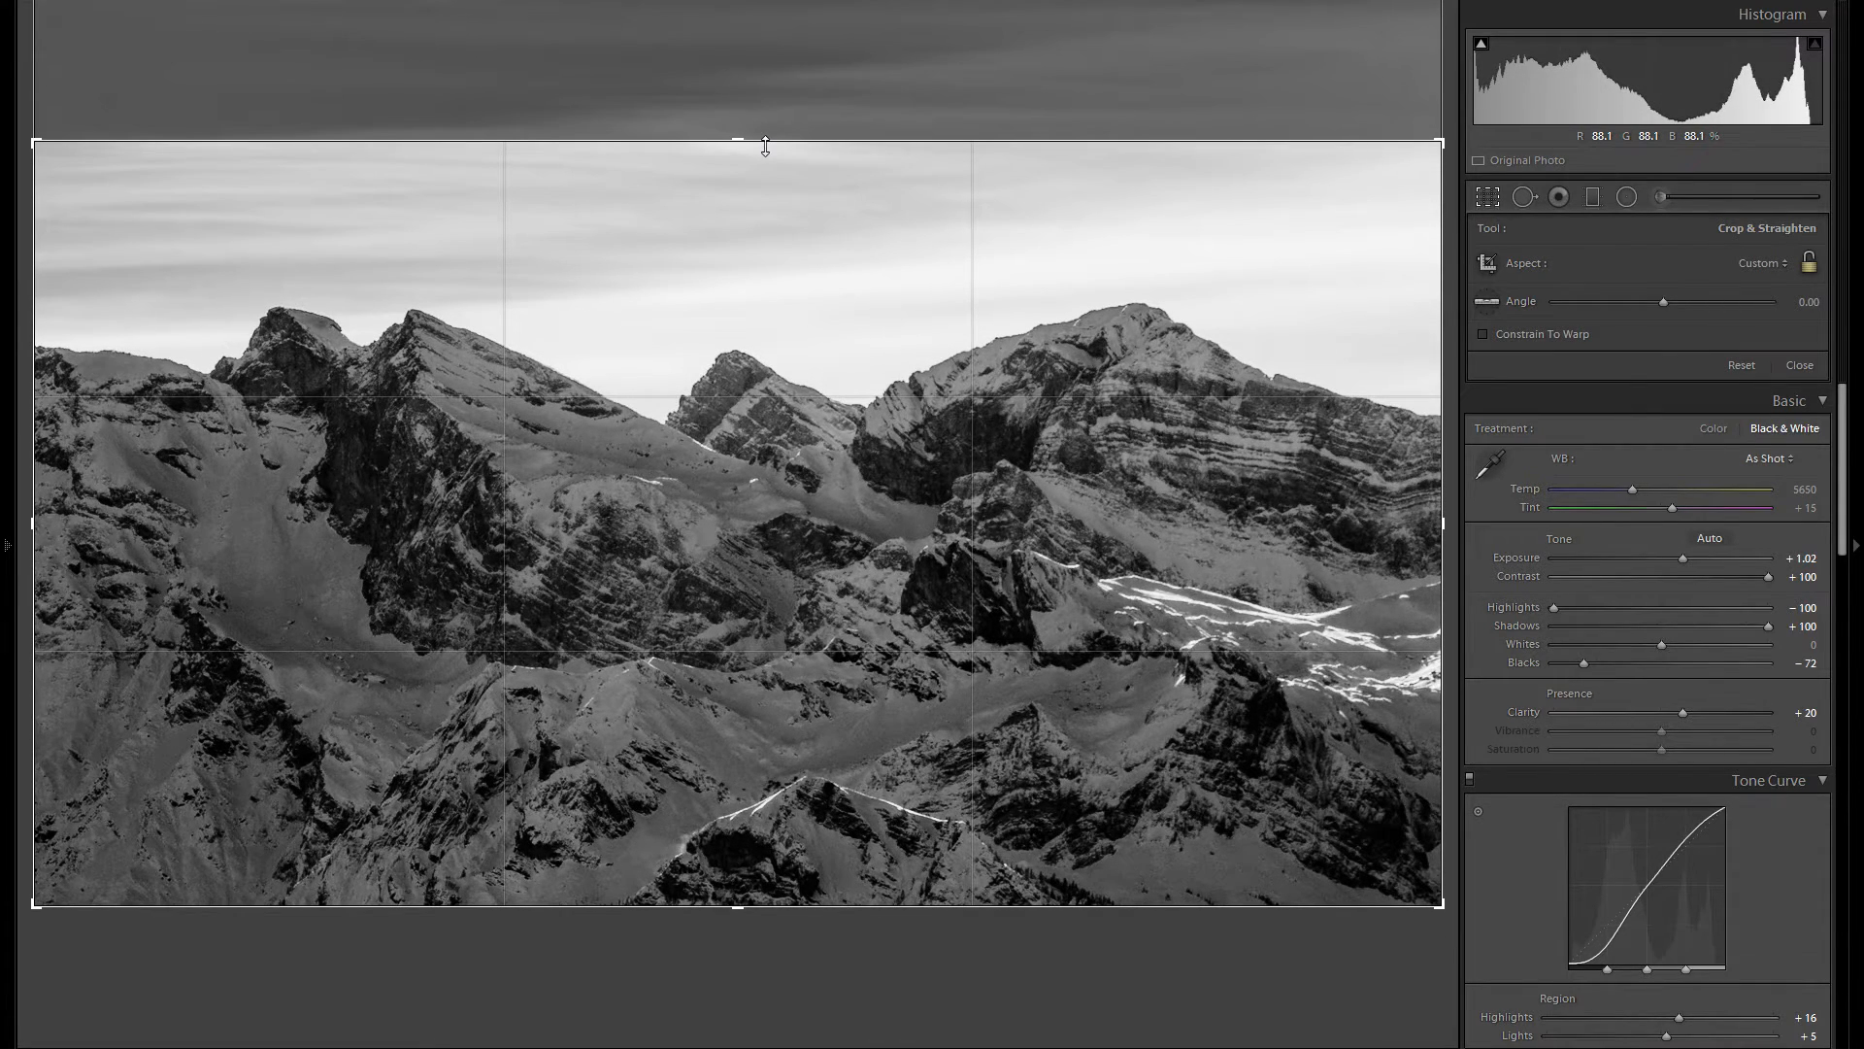
pyautogui.press('Return')
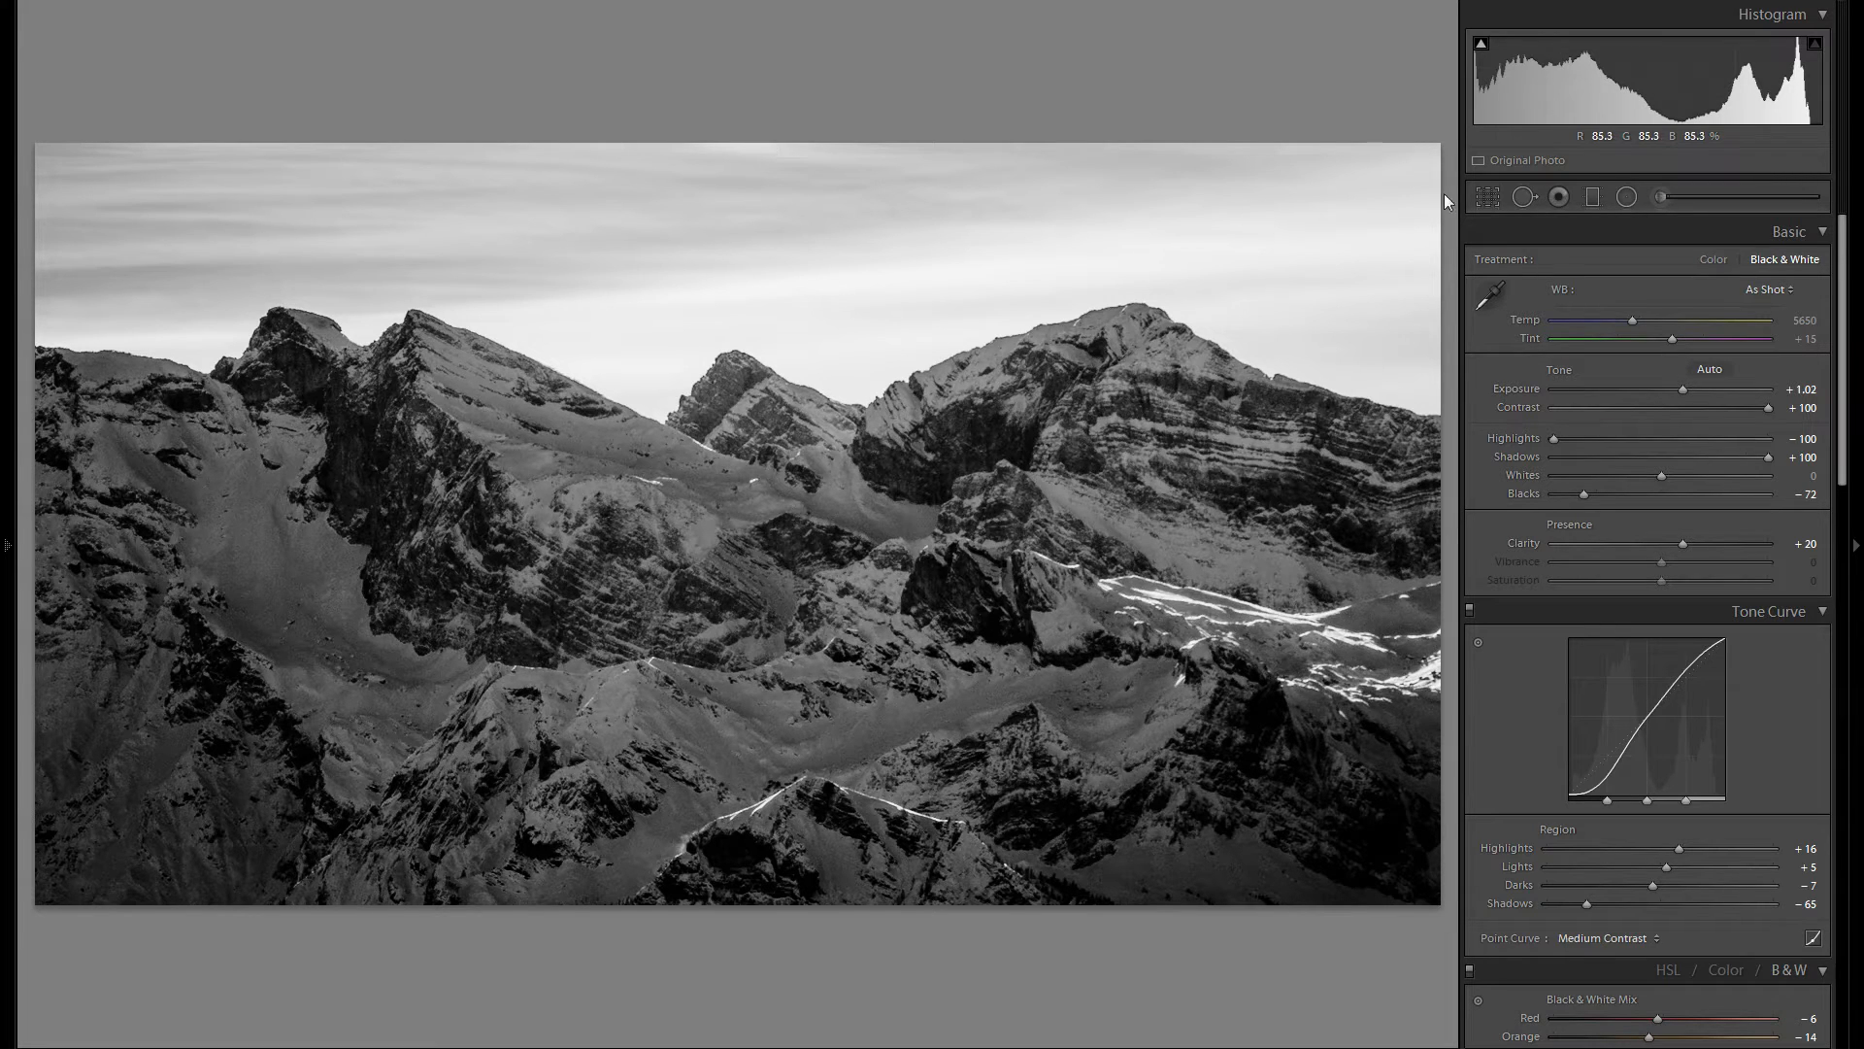
# Prepare an Adjustment Brush with Exposure 0.49, Feather 100 and a much smaller tip, down to Size 6
pyautogui.click(1661, 197)
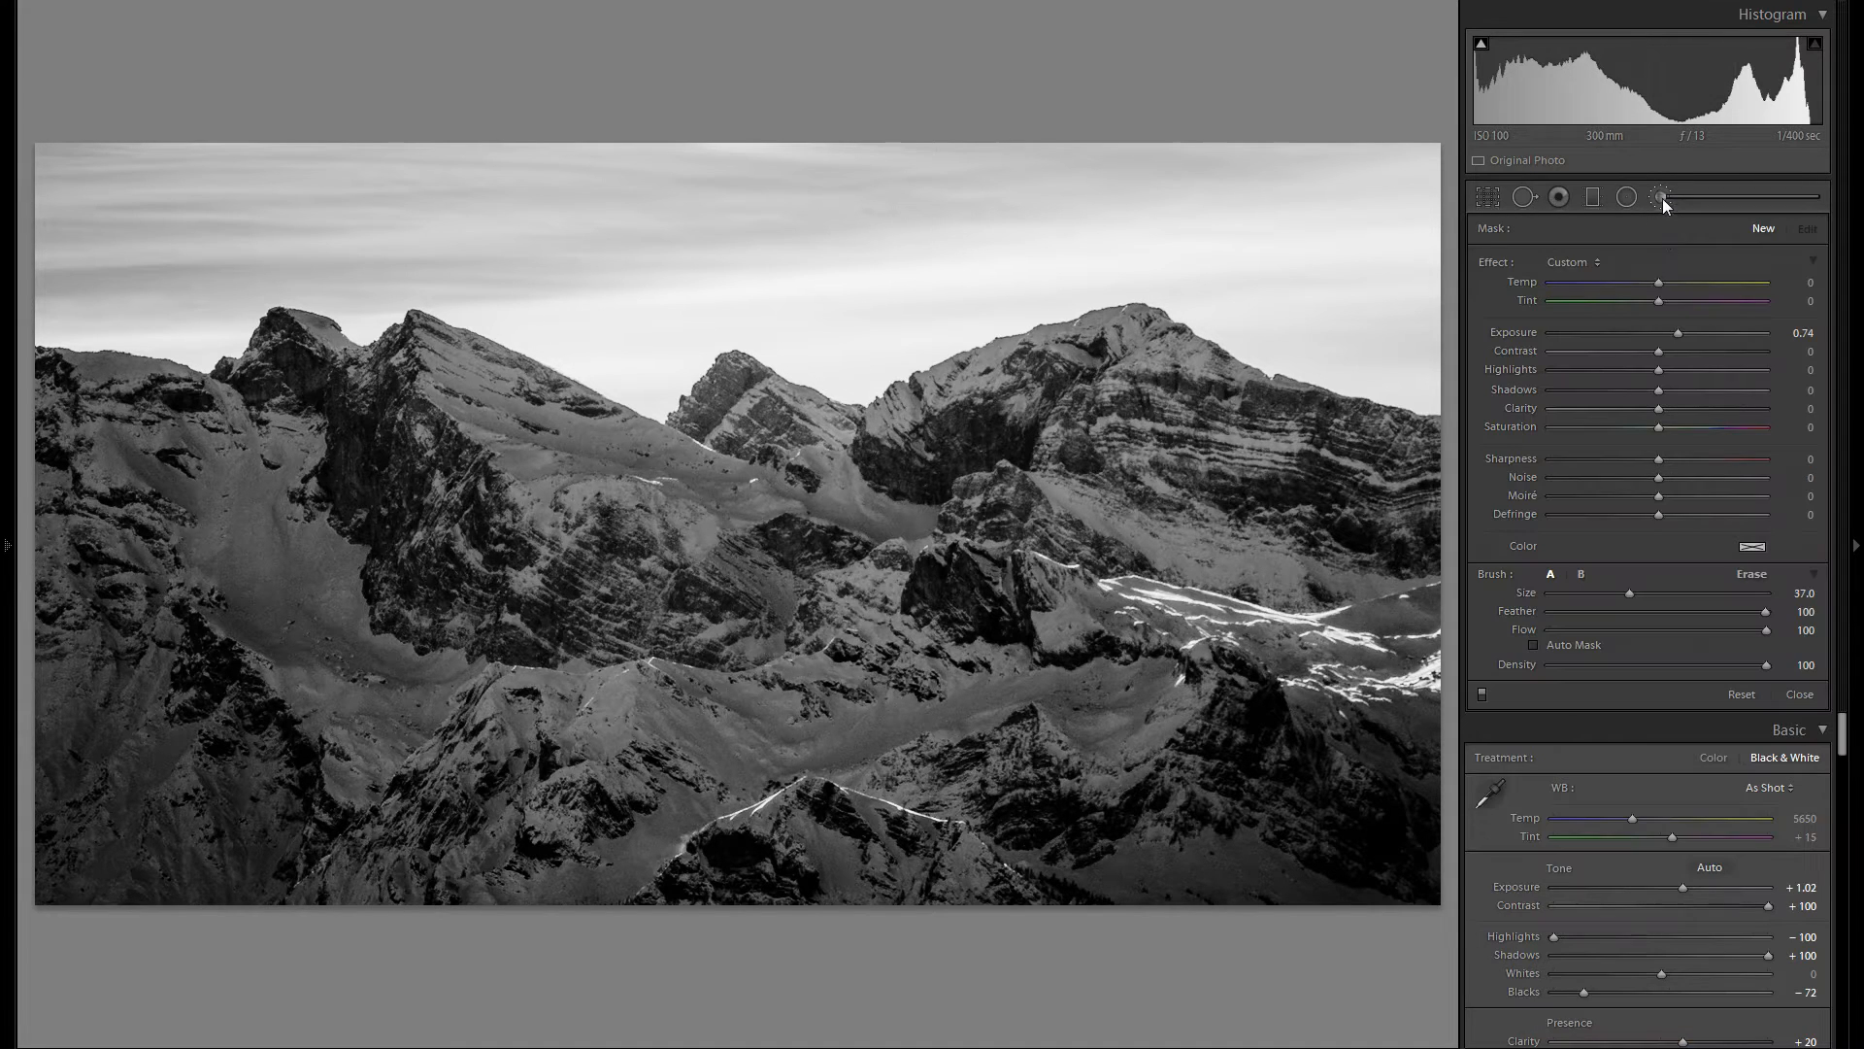
pyautogui.doubleClick(1525, 332)
pyautogui.moveTo(1659, 333); pyautogui.dragTo(1667, 335)
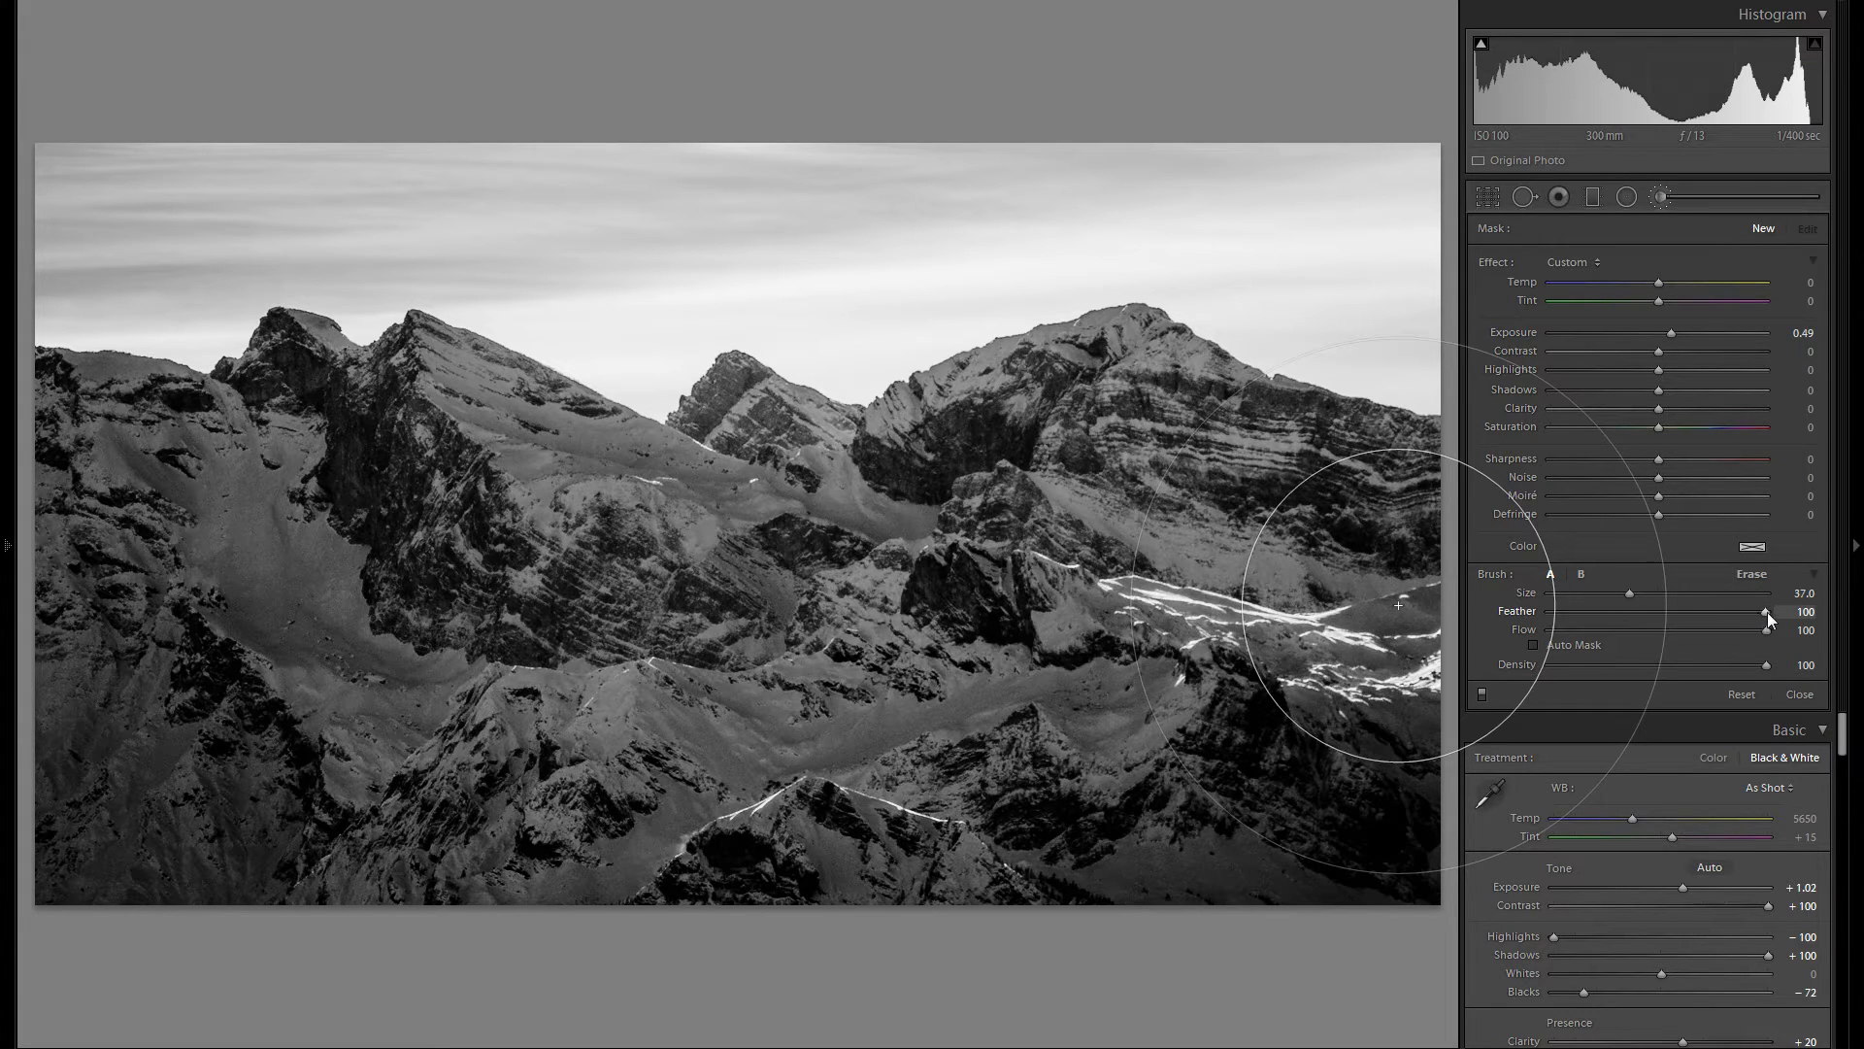
pyautogui.scroll(-6, 738, 524)
pyautogui.scroll(-9, 738, 525)
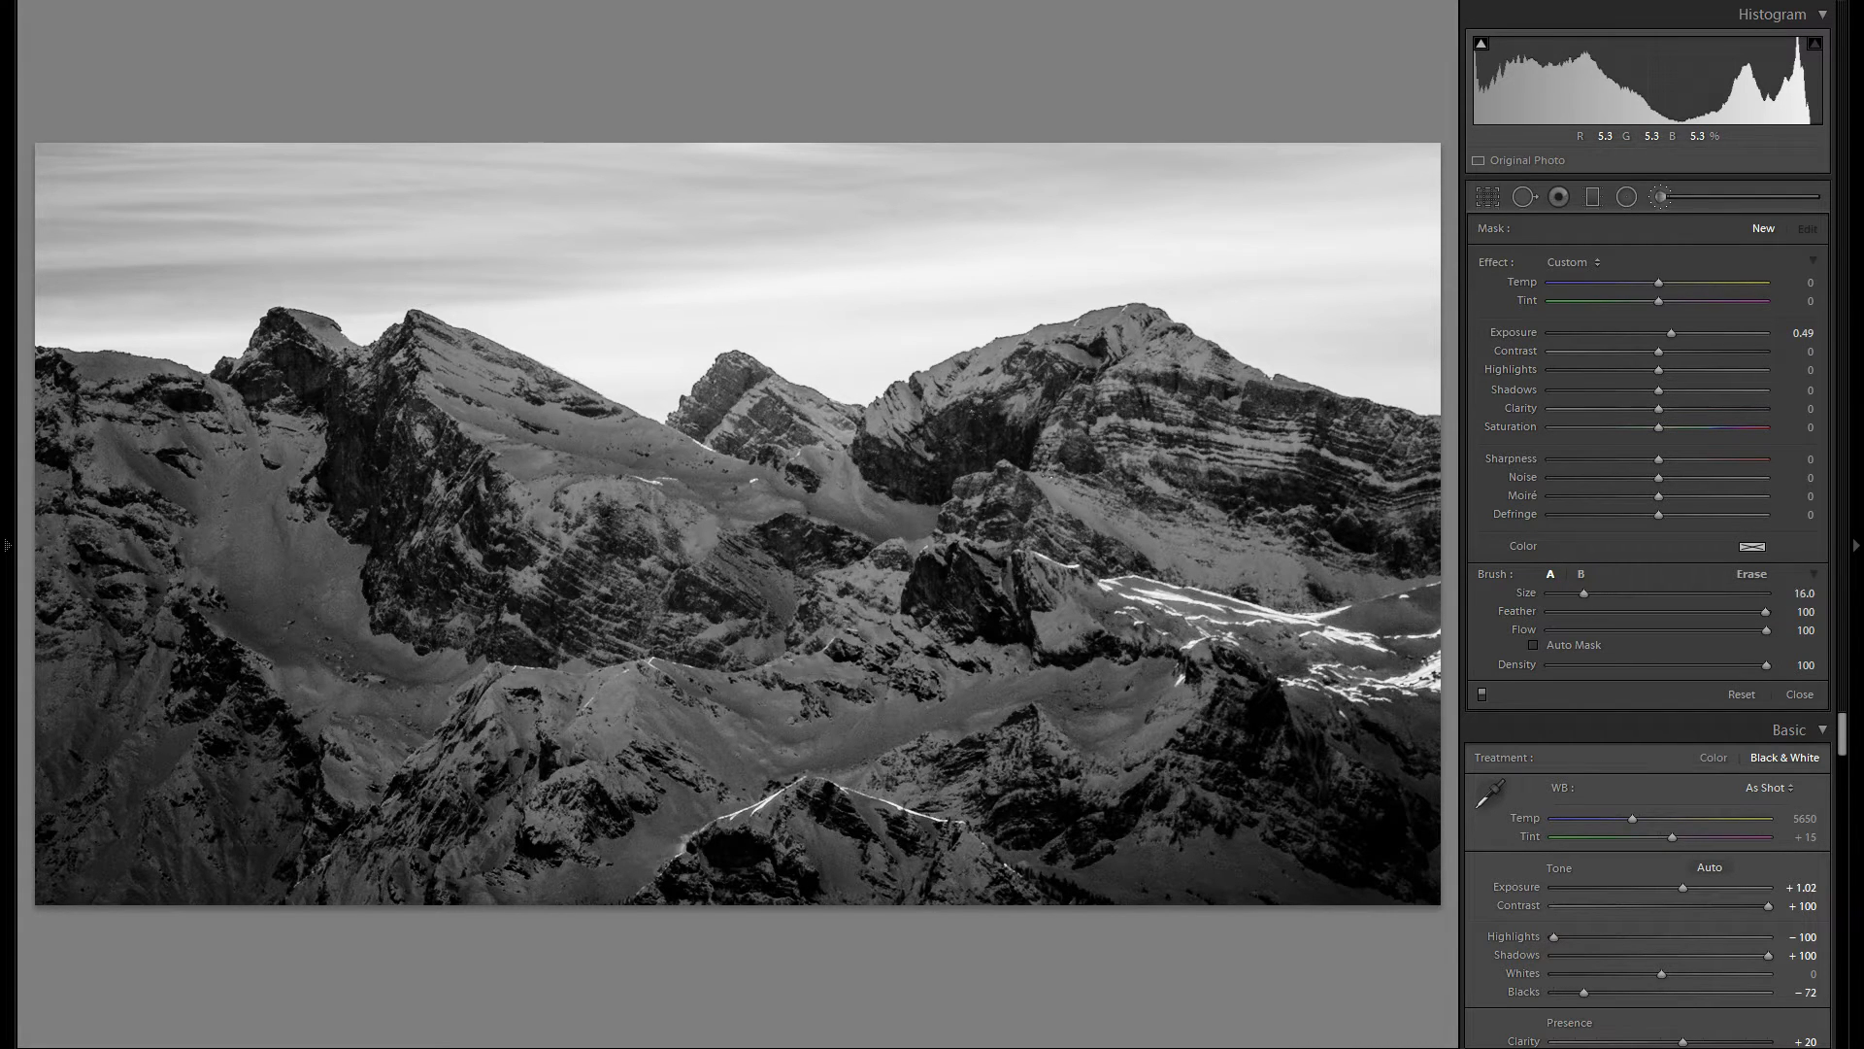
pyautogui.scroll(-5, 1051, 463)
pyautogui.scroll(-1, 1045, 461)
# Brighten the snow slope below the large right-hand peak with the brush, using Exposure 0.27 and Clarity 25
pyautogui.moveTo(1047, 474); pyautogui.dragTo(1312, 584)
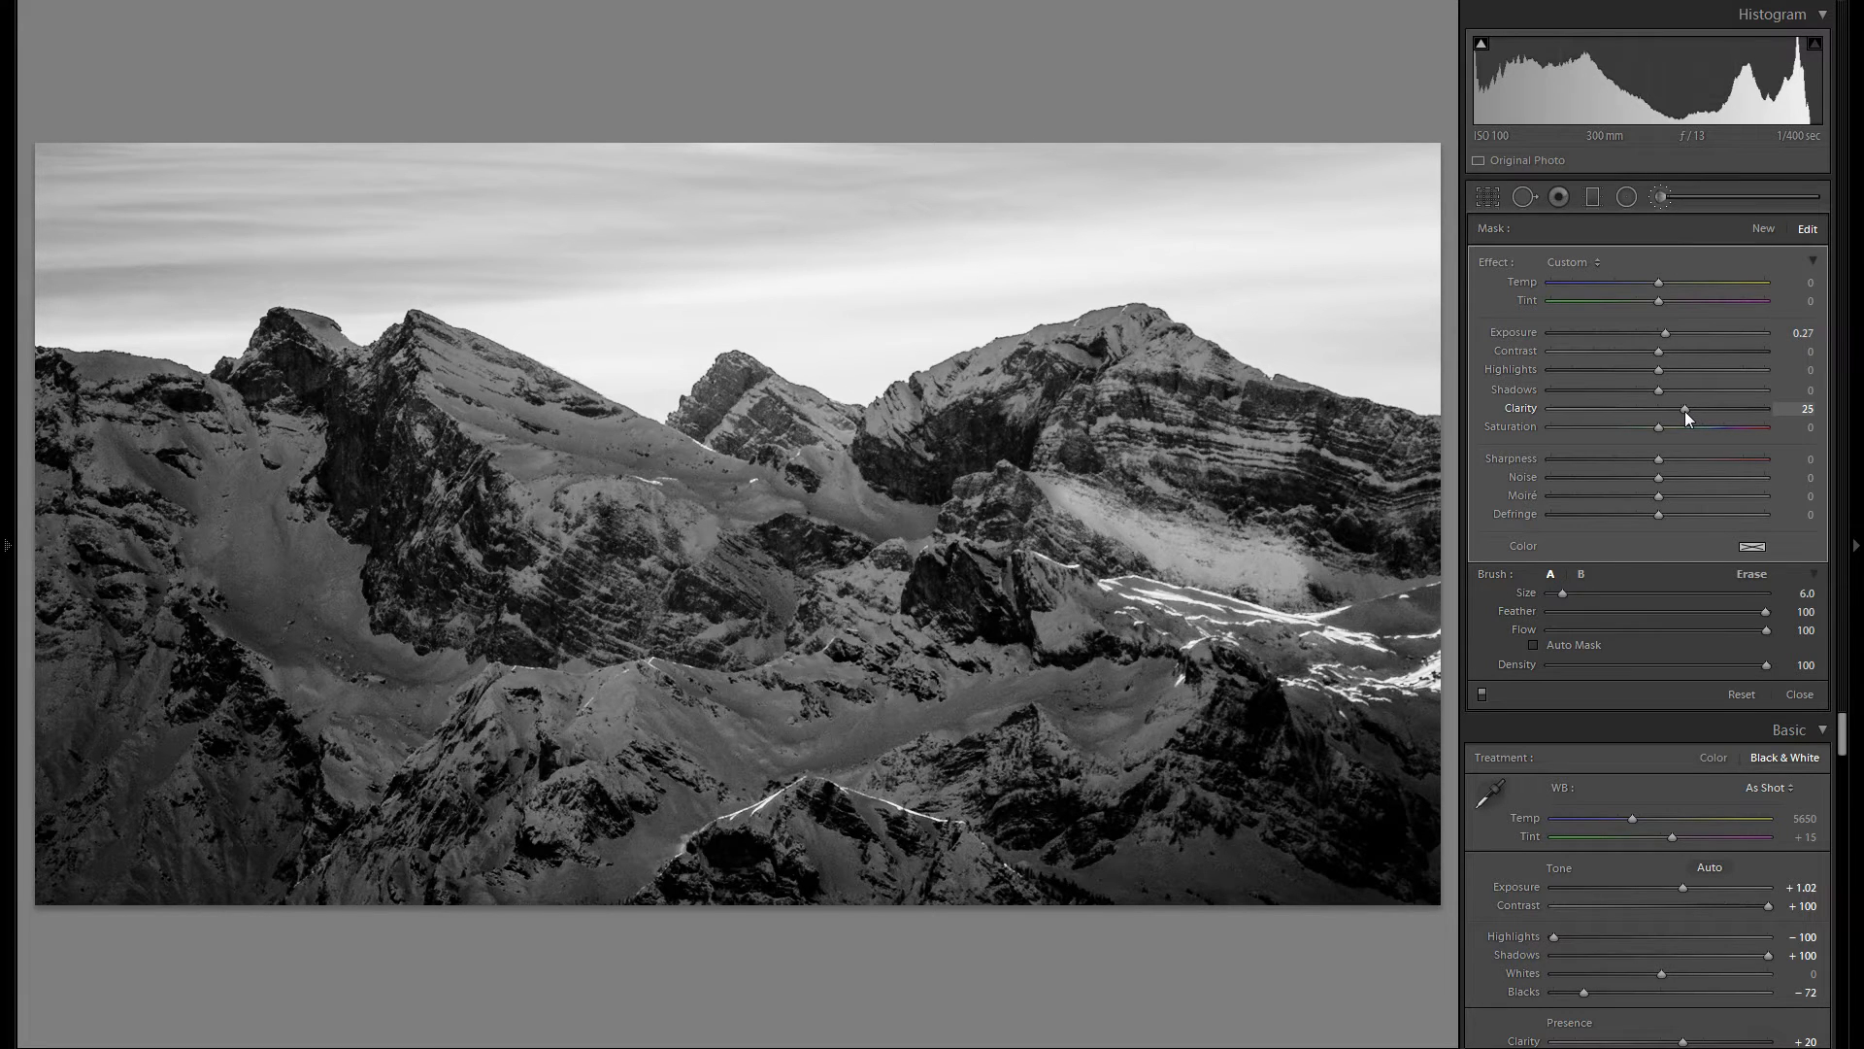
pyautogui.scroll(-2, 1294, 561)
pyautogui.moveTo(1294, 560)
pyautogui.mouseDown()
pyautogui.moveTo(1331, 593)
pyautogui.moveTo(1364, 588)
pyautogui.mouseUp()
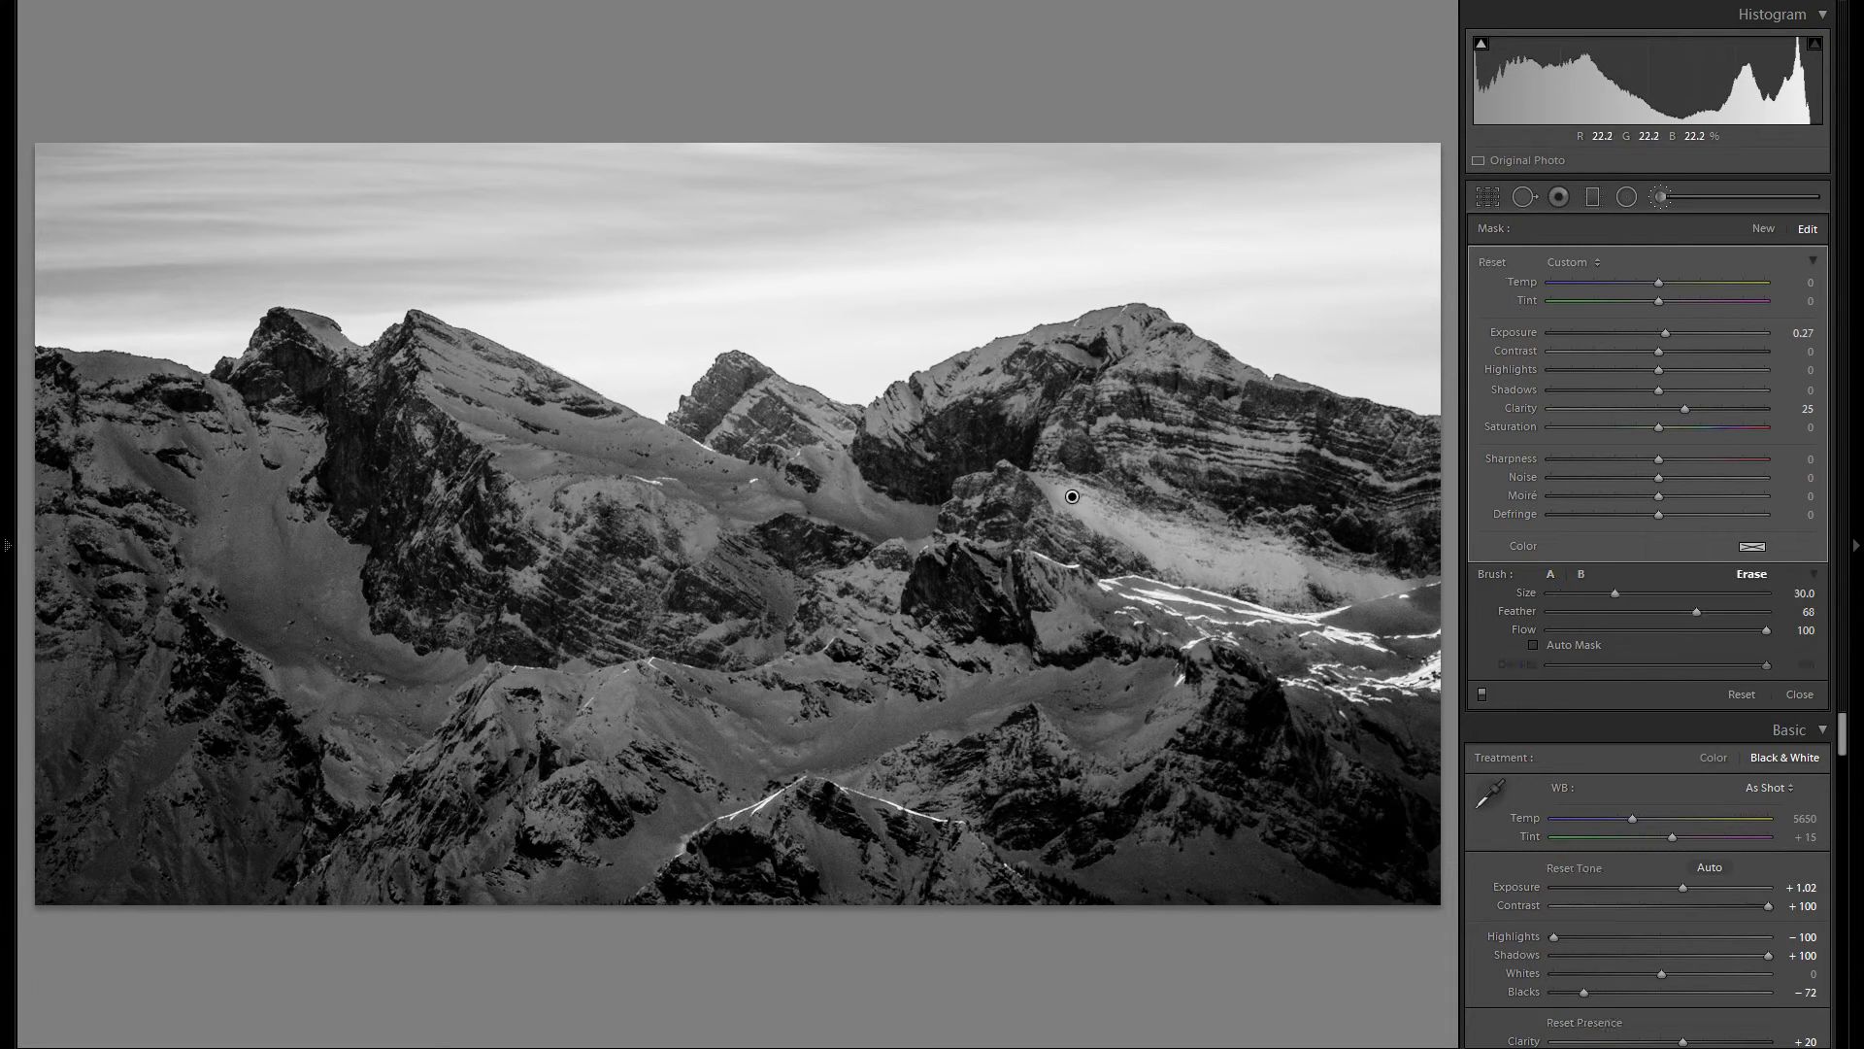
# Brush the brightening over the snowy saddle between the central peaks and the slope descending from the pointed left peak
pyautogui.moveTo(877, 478)
pyautogui.mouseDown()
pyautogui.moveTo(905, 508)
pyautogui.moveTo(866, 515)
pyautogui.moveTo(806, 465)
pyautogui.moveTo(835, 493)
pyautogui.moveTo(844, 461)
pyautogui.moveTo(871, 507)
pyautogui.mouseUp()
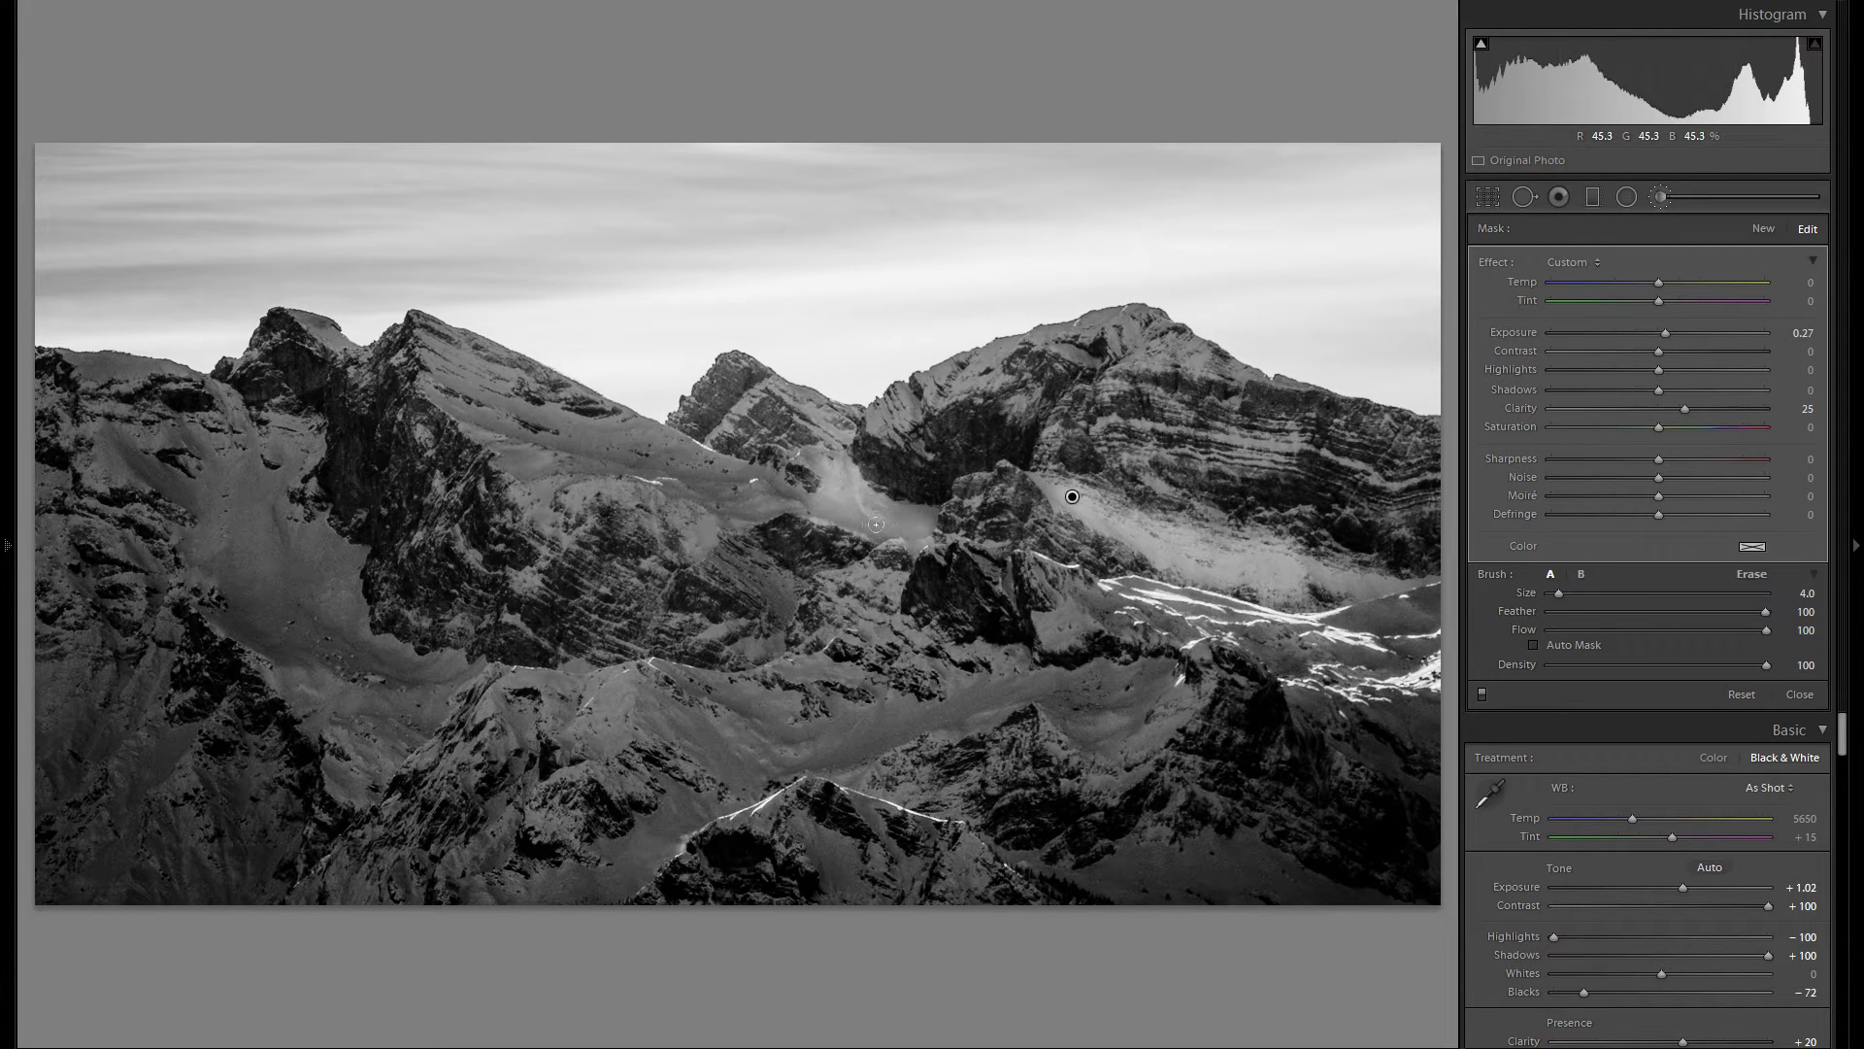
pyautogui.moveTo(623, 438)
pyautogui.mouseDown()
pyautogui.moveTo(767, 505)
pyautogui.moveTo(518, 440)
pyautogui.moveTo(476, 388)
pyautogui.moveTo(443, 389)
pyautogui.moveTo(448, 351)
pyautogui.mouseUp()
pyautogui.scroll(4, 489, 530)
pyautogui.moveTo(582, 497)
pyautogui.mouseDown()
pyautogui.moveTo(464, 365)
pyautogui.moveTo(583, 437)
pyautogui.mouseUp()
# Brush the brightening over the snowy valley and slopes on the far left side of the mountains
pyautogui.moveTo(330, 677)
pyautogui.mouseDown()
pyautogui.moveTo(365, 692)
pyautogui.moveTo(291, 665)
pyautogui.mouseUp()
pyautogui.moveTo(244, 471); pyautogui.dragTo(194, 437)
pyautogui.moveTo(76, 427)
pyautogui.mouseDown()
pyautogui.moveTo(136, 475)
pyautogui.moveTo(146, 437)
pyautogui.moveTo(76, 678)
pyautogui.moveTo(87, 650)
pyautogui.moveTo(143, 684)
pyautogui.mouseUp()
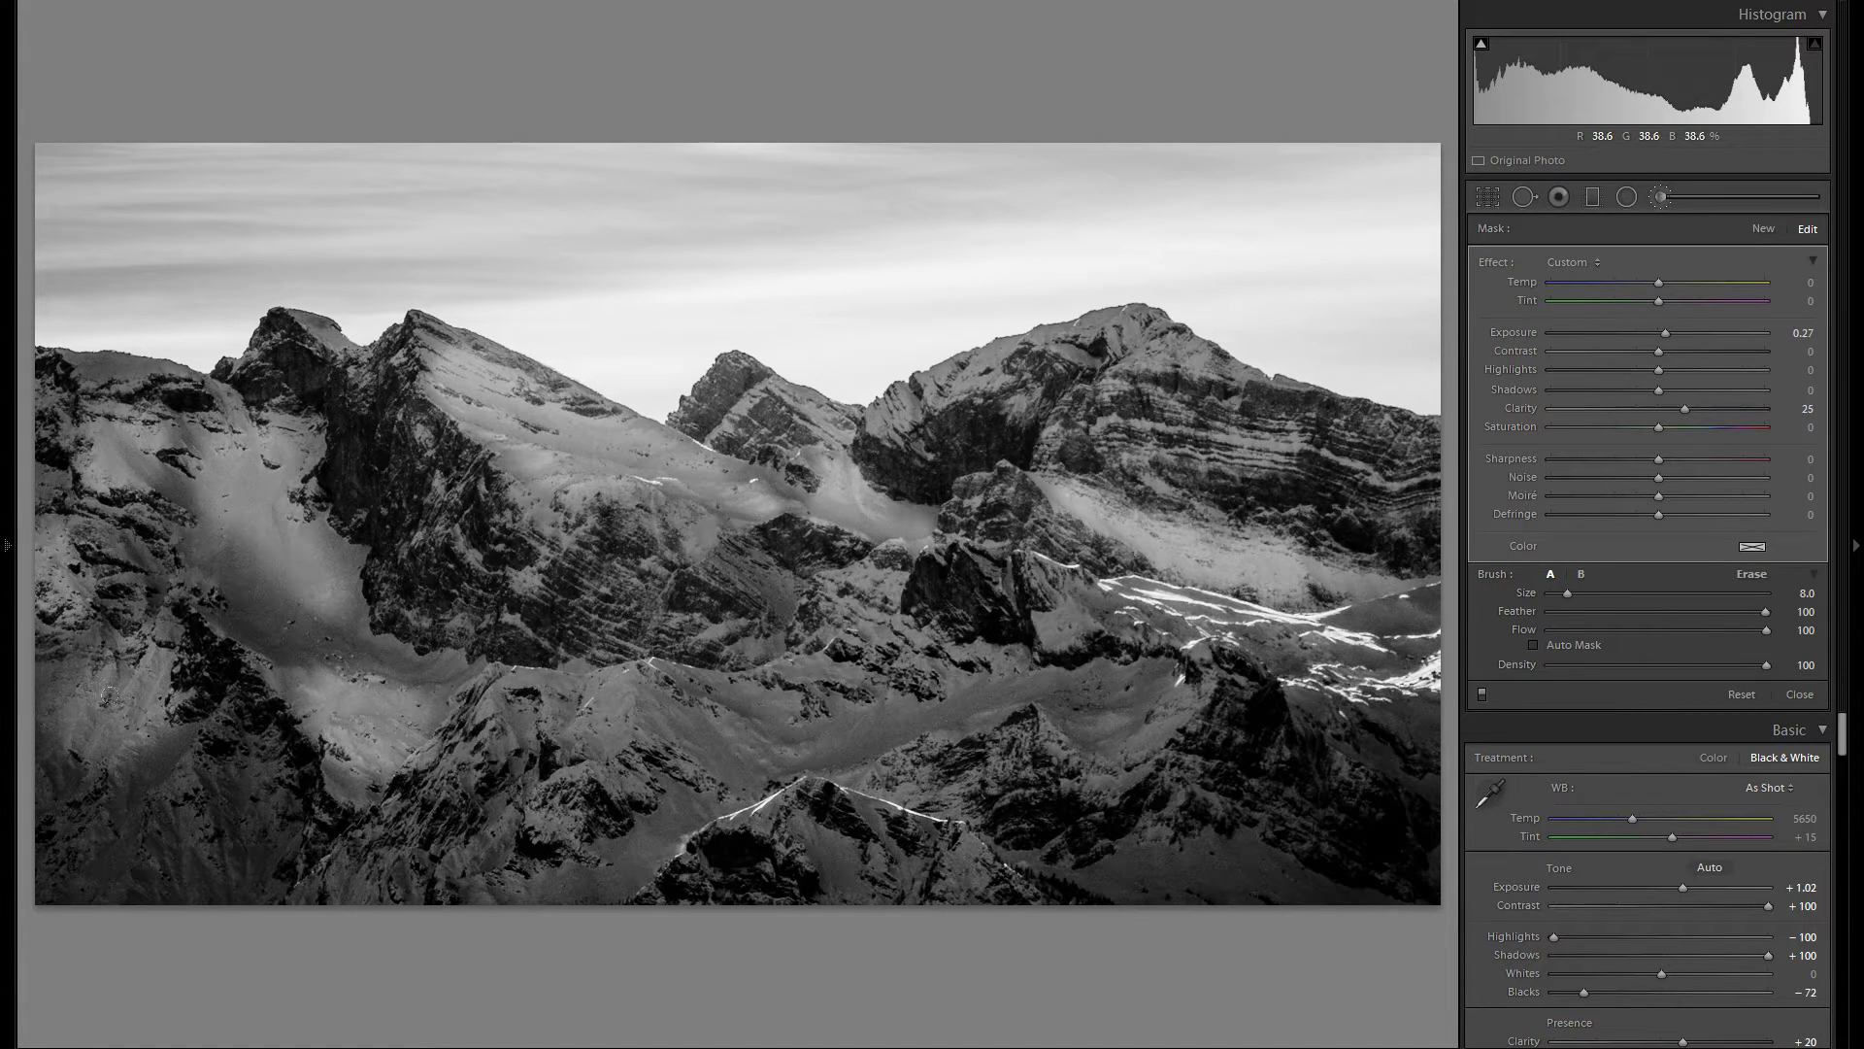
pyautogui.moveTo(49, 680)
pyautogui.mouseDown()
pyautogui.moveTo(8, 649)
pyautogui.moveTo(91, 656)
pyautogui.moveTo(12, 712)
pyautogui.moveTo(58, 709)
pyautogui.moveTo(58, 670)
pyautogui.mouseUp()
# Paint the brightening onto the snow of the middle ridges, the right-hand snowfield and the lower-right slopes with a Size 8 brush
pyautogui.scroll(7, 13, 711)
pyautogui.scroll(-7, 951, 544)
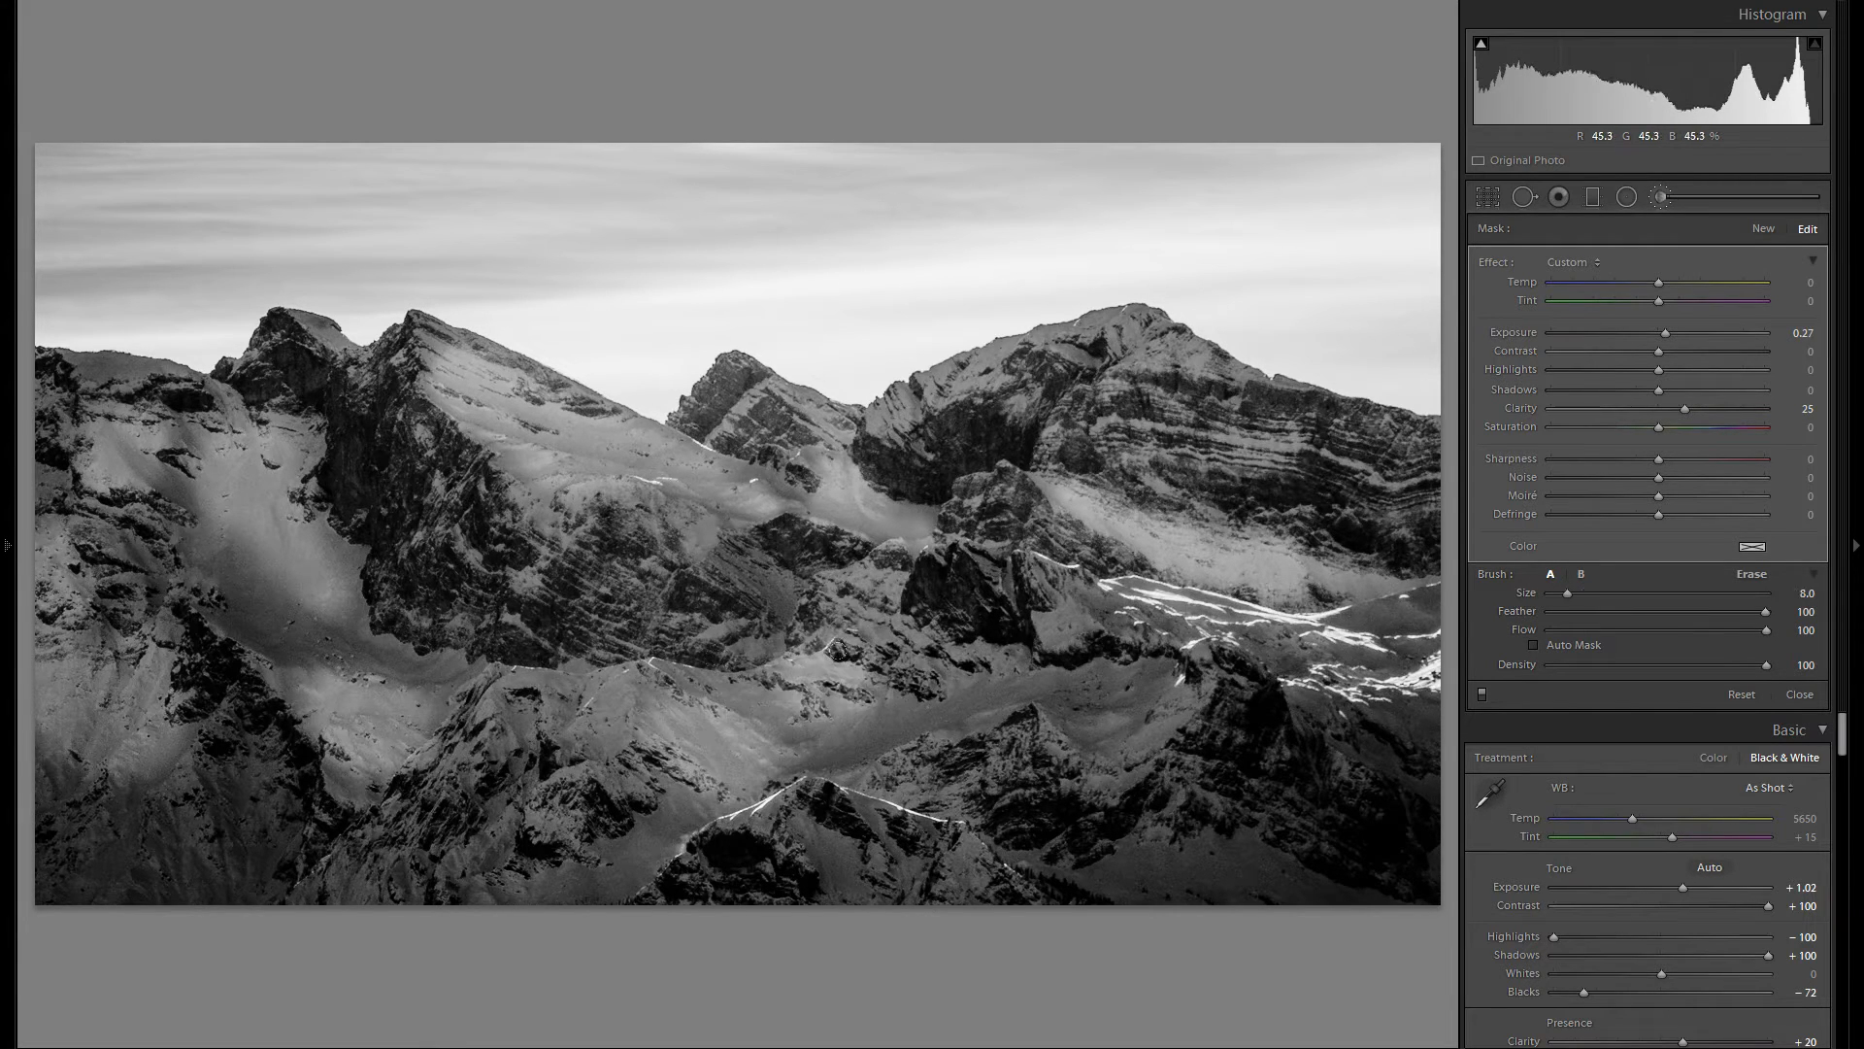
pyautogui.moveTo(837, 579)
pyautogui.mouseDown()
pyautogui.moveTo(842, 560)
pyautogui.moveTo(897, 618)
pyautogui.mouseUp()
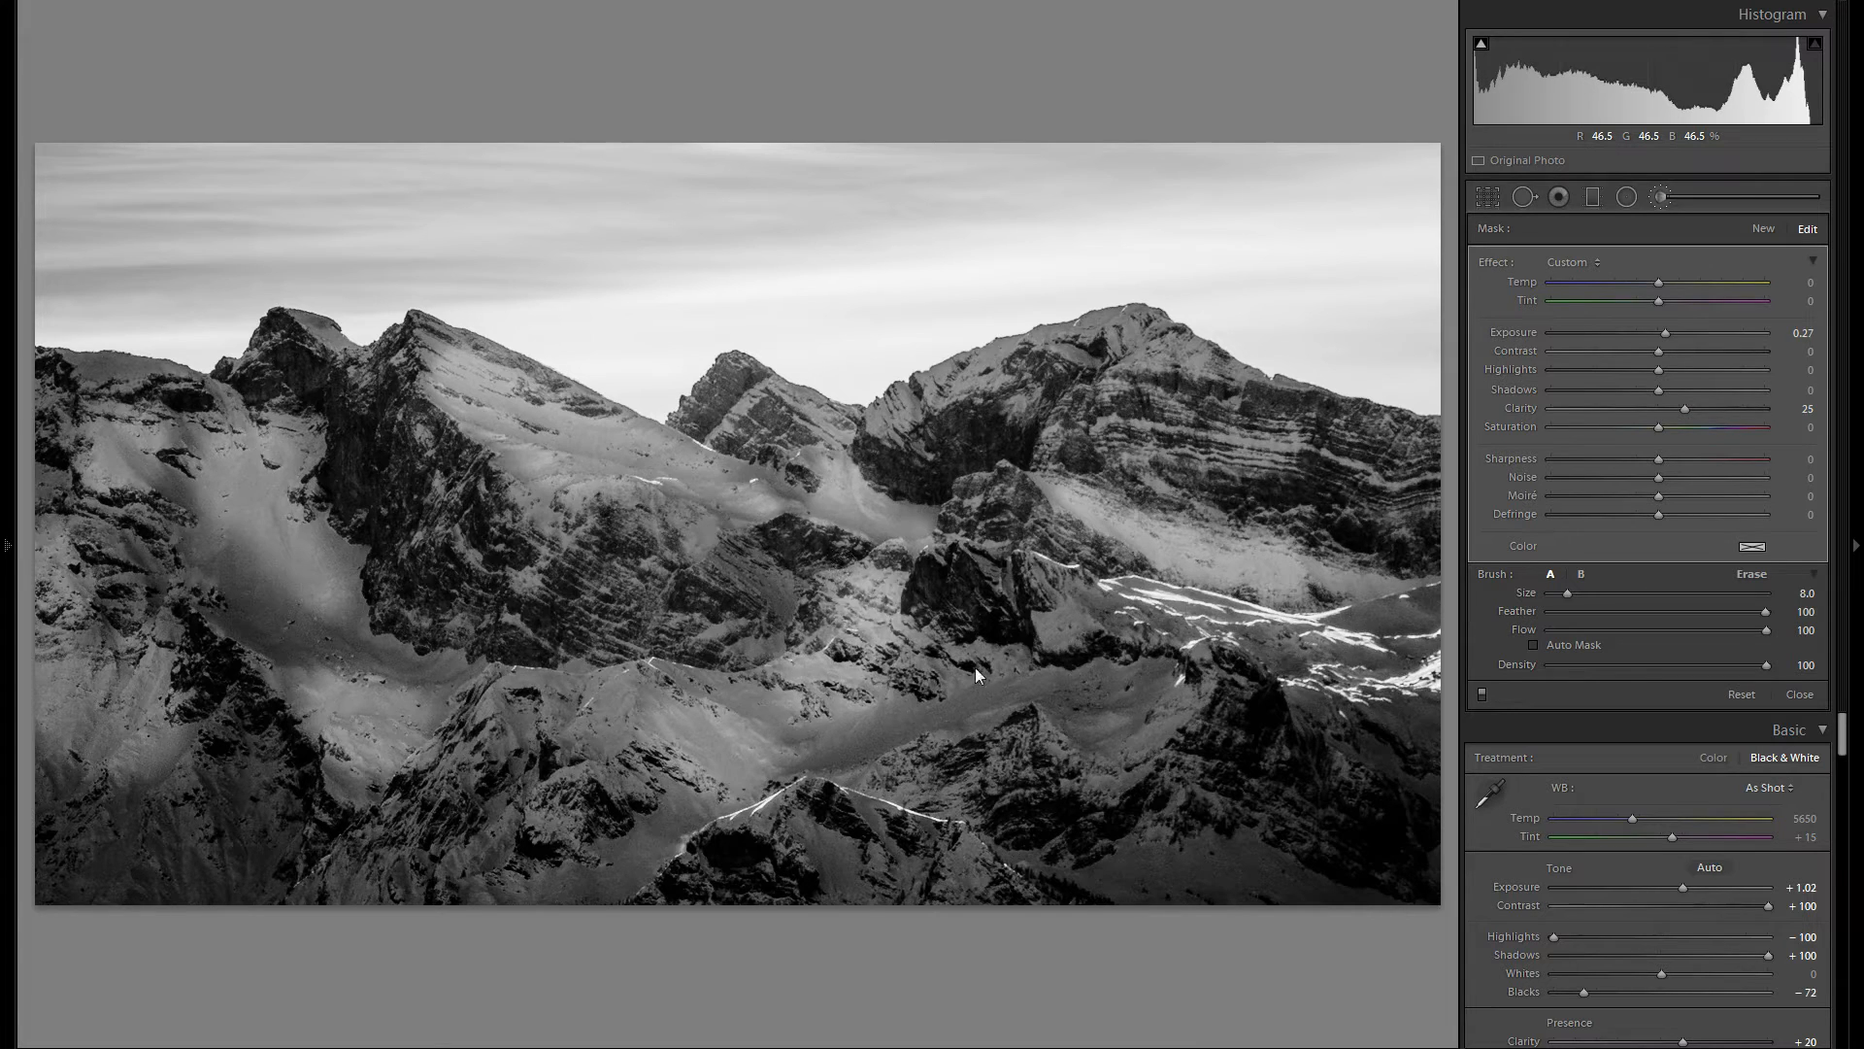
pyautogui.moveTo(1080, 648)
pyautogui.mouseDown()
pyautogui.moveTo(1097, 672)
pyautogui.moveTo(1128, 612)
pyautogui.moveTo(1141, 626)
pyautogui.mouseUp()
pyautogui.scroll(-1, 1141, 626)
pyautogui.moveTo(1344, 649)
pyautogui.mouseDown()
pyautogui.moveTo(1413, 676)
pyautogui.moveTo(1399, 699)
pyautogui.moveTo(1388, 637)
pyautogui.mouseUp()
pyautogui.scroll(1, 1230, 836)
pyautogui.moveTo(1249, 862)
pyautogui.mouseDown()
pyautogui.moveTo(1110, 875)
pyautogui.moveTo(1158, 859)
pyautogui.moveTo(1169, 896)
pyautogui.moveTo(1231, 877)
pyautogui.mouseUp()
pyautogui.click(1086, 874)
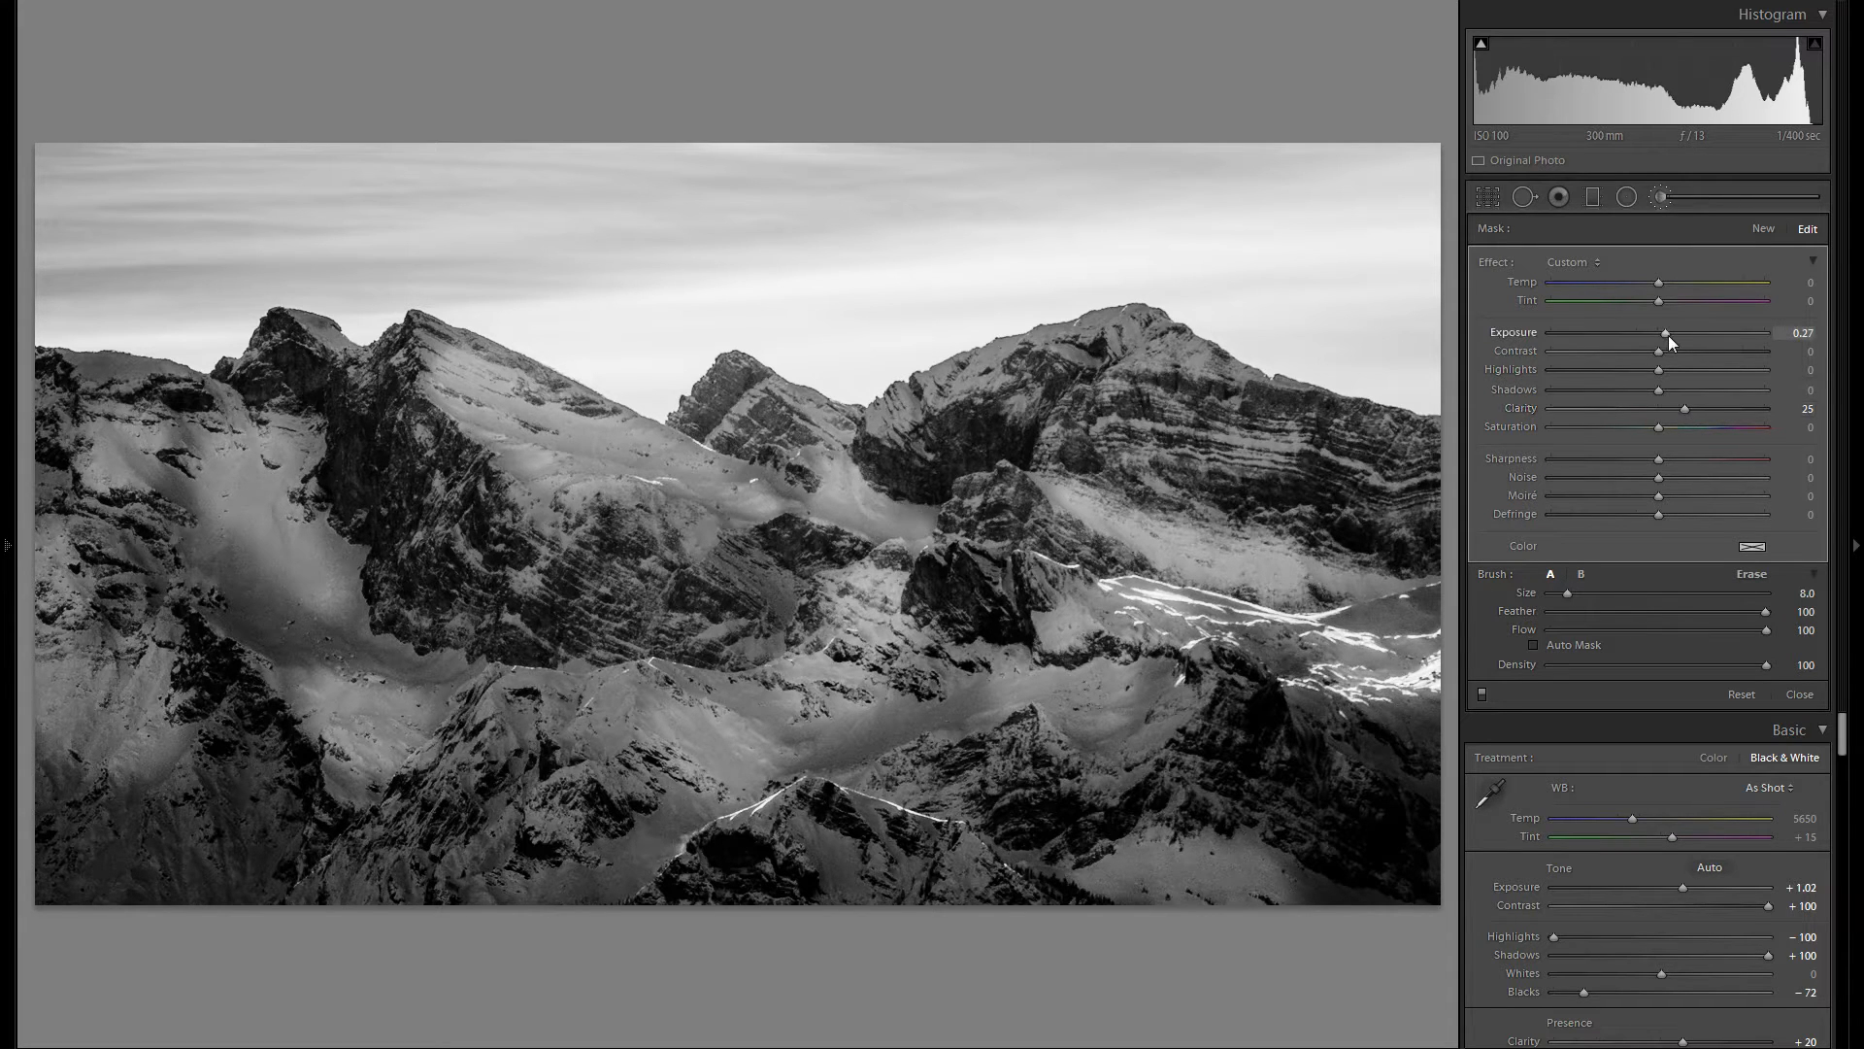
# Reduce the brushed areas' Exposure to 0.20 and compare the photo with and without the brush adjustment
pyautogui.moveTo(1669, 335); pyautogui.dragTo(1666, 335)
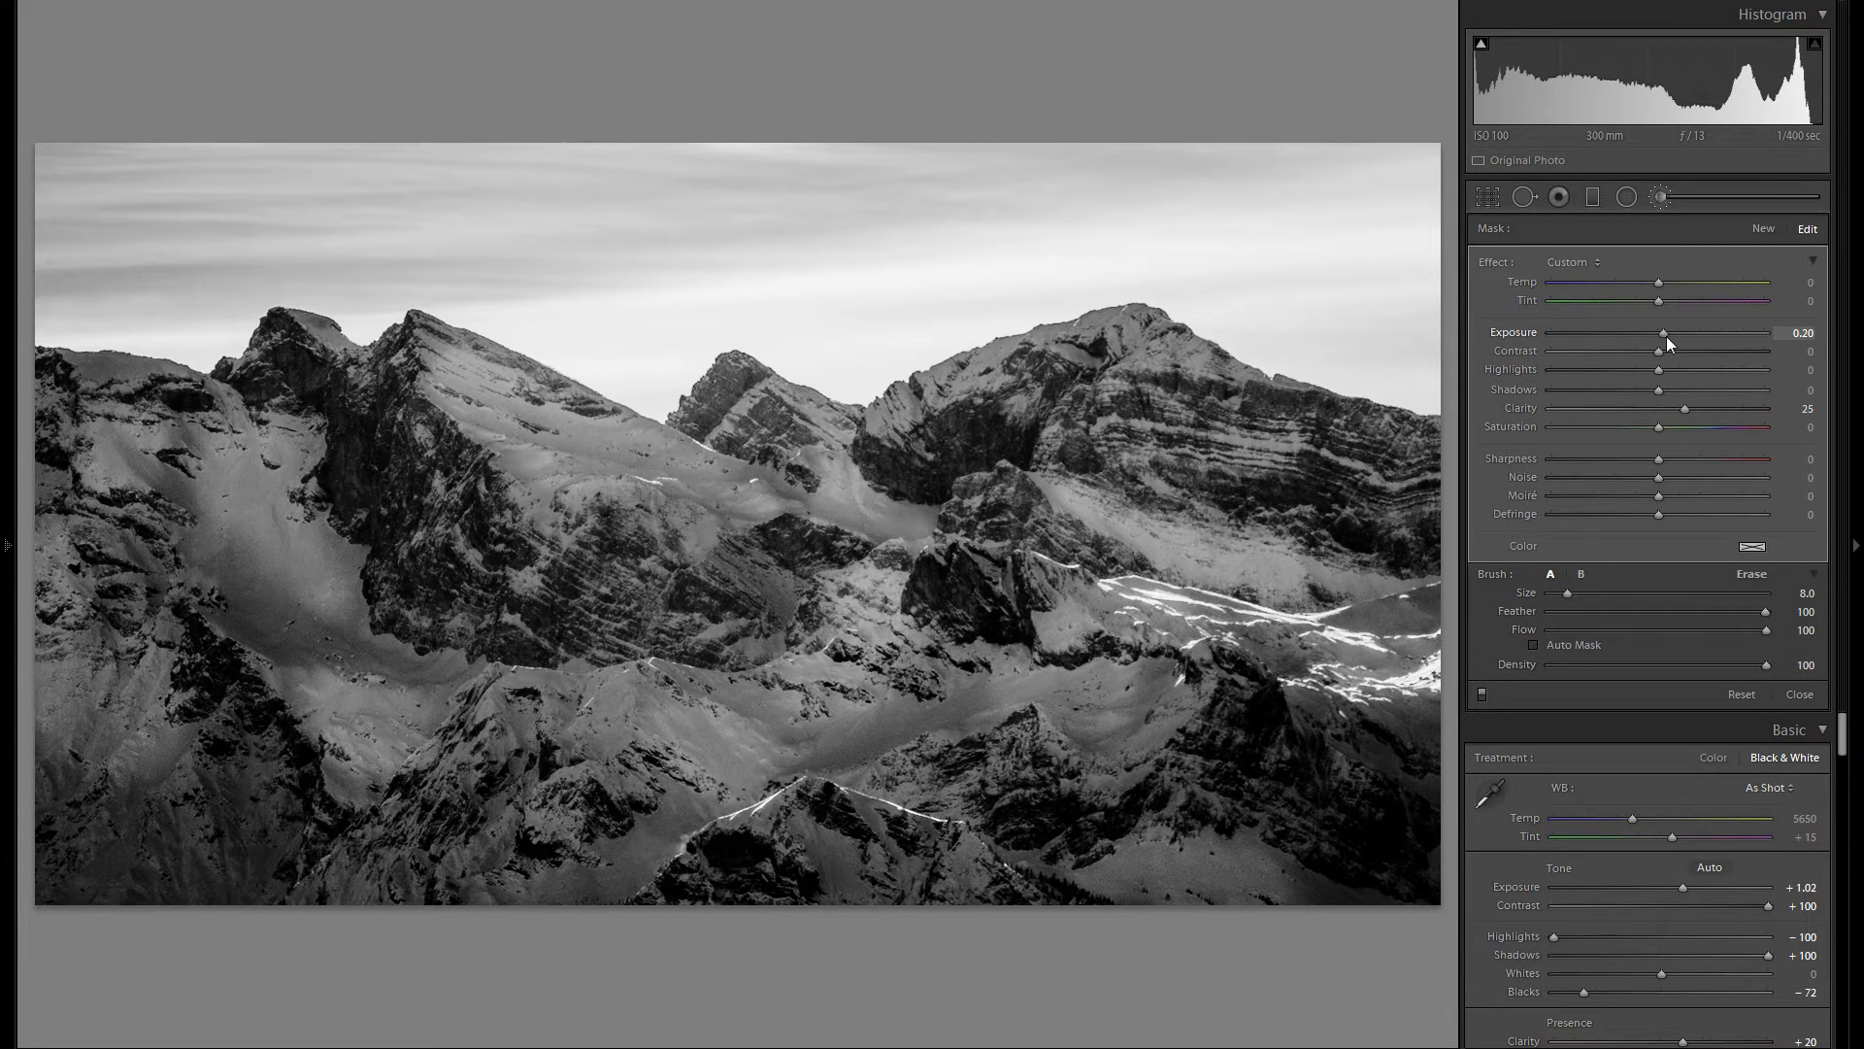
pyautogui.click(1484, 691)
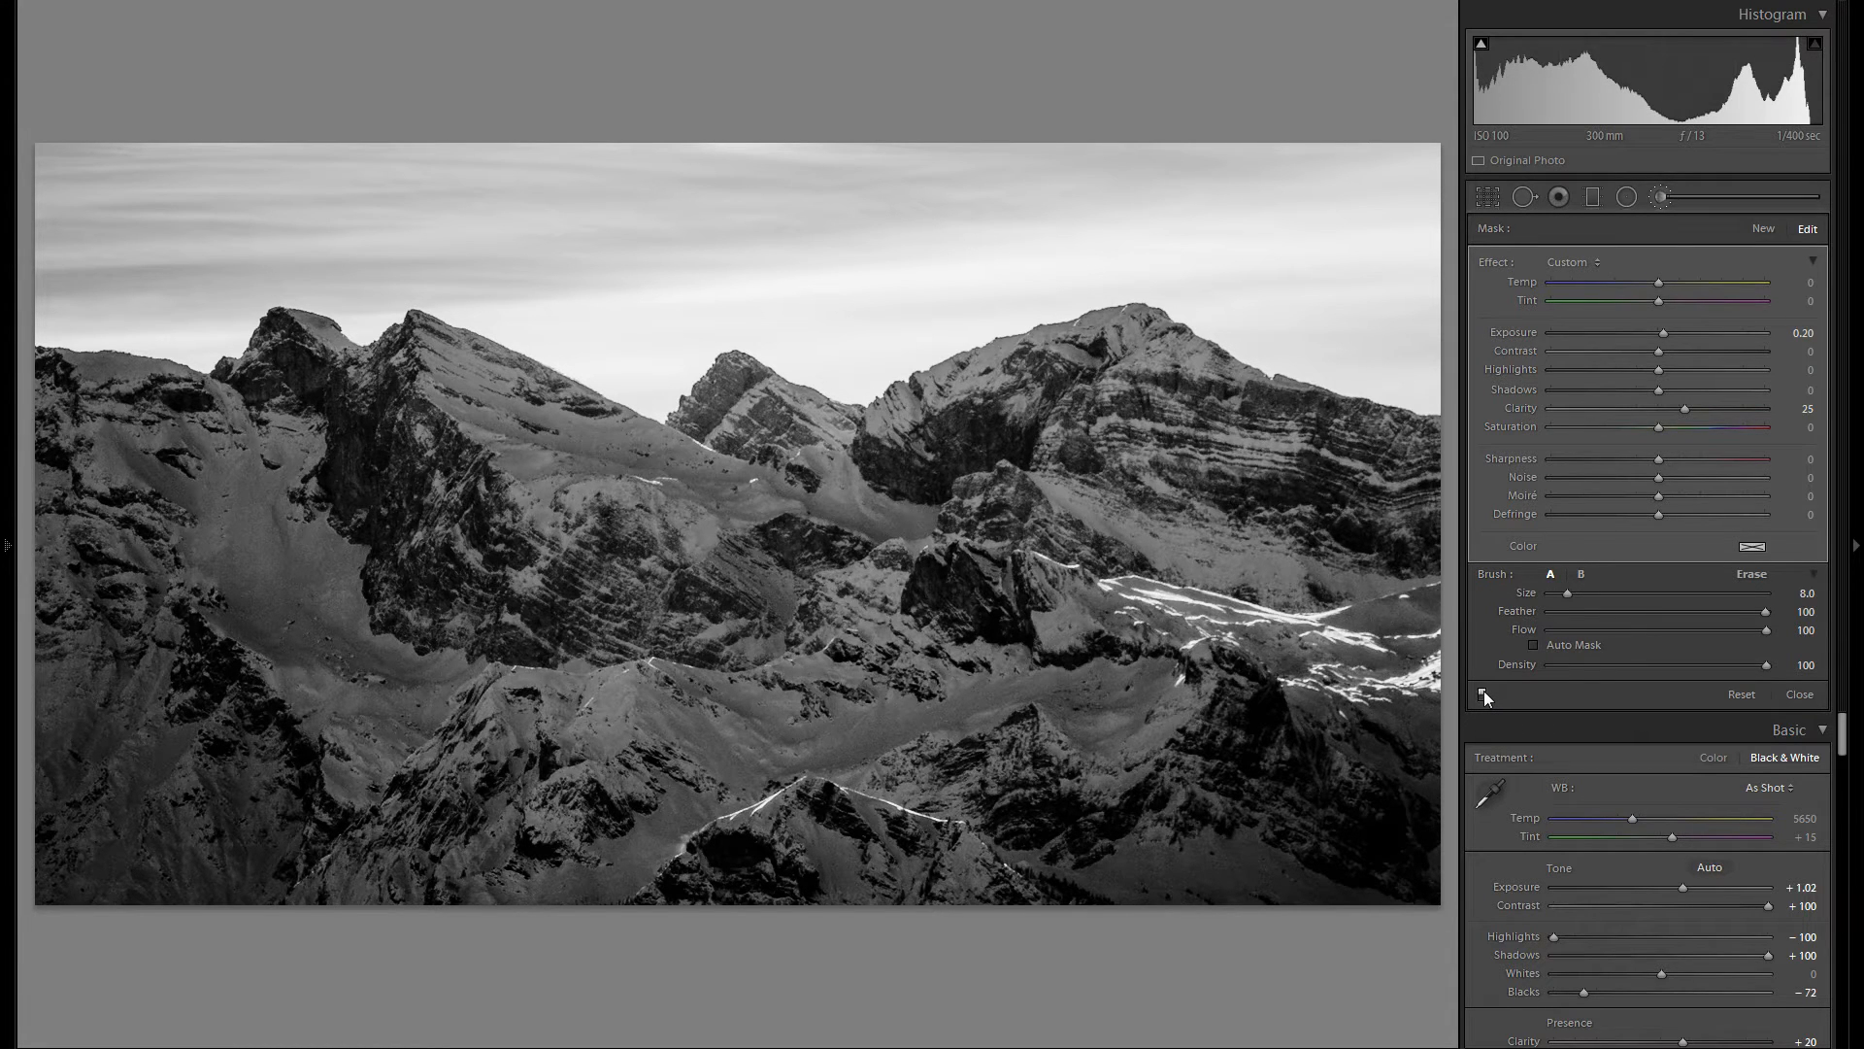
pyautogui.click(1483, 691)
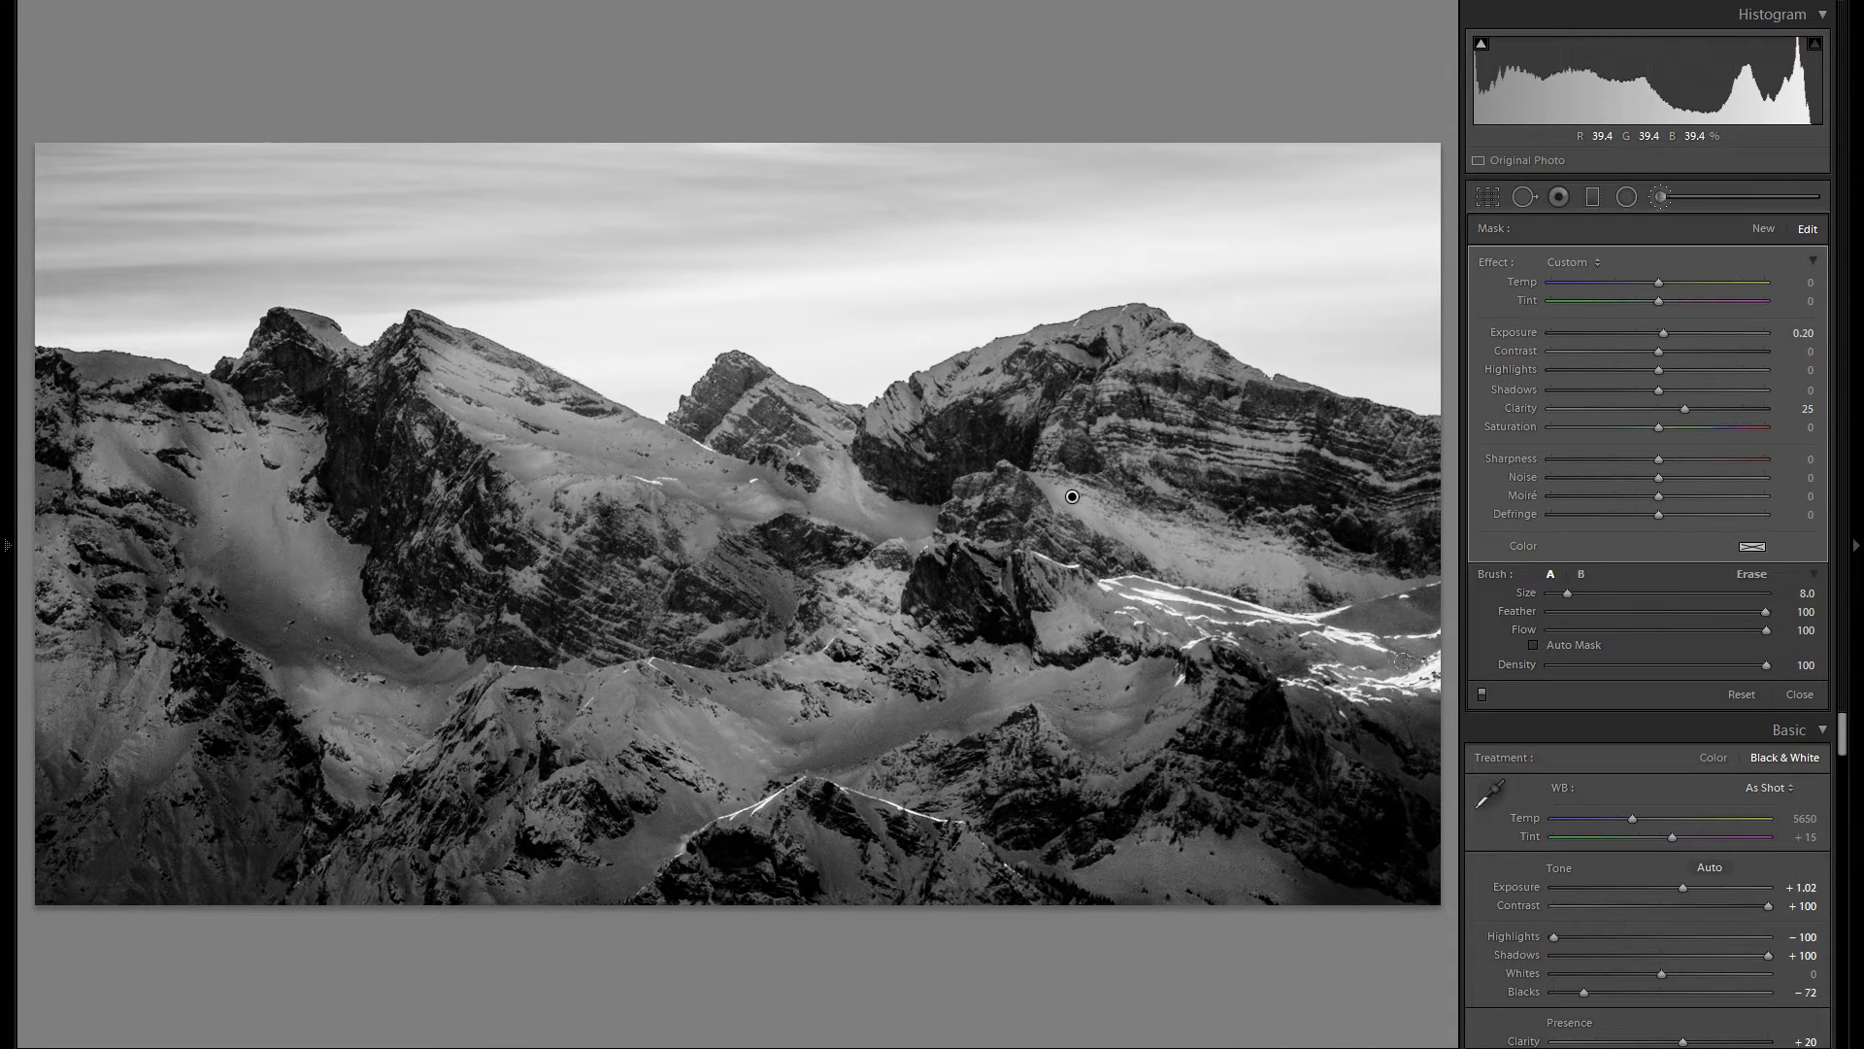
# Start a new brush mask and set its Exposure to 0, Contrast to 22 and Clarity to 62
pyautogui.click(1763, 229)
pyautogui.scroll(3, 1072, 496)
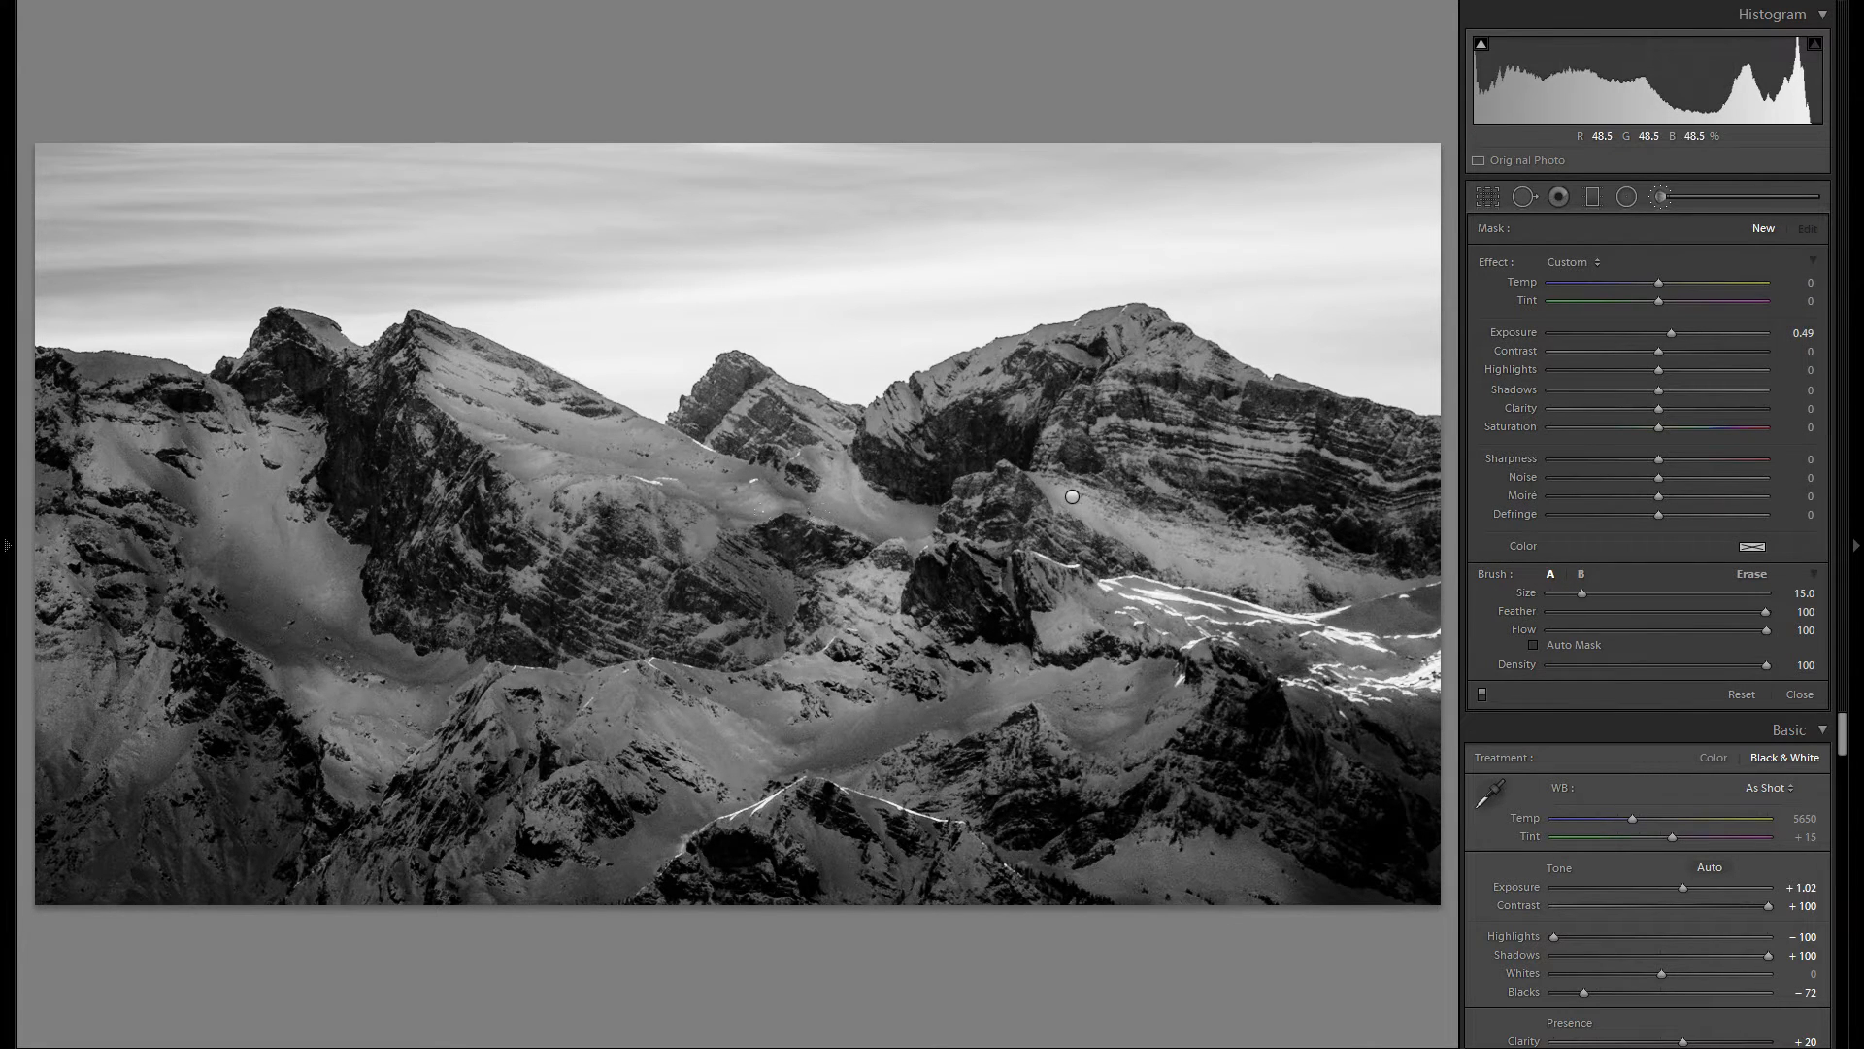
pyautogui.doubleClick(1524, 334)
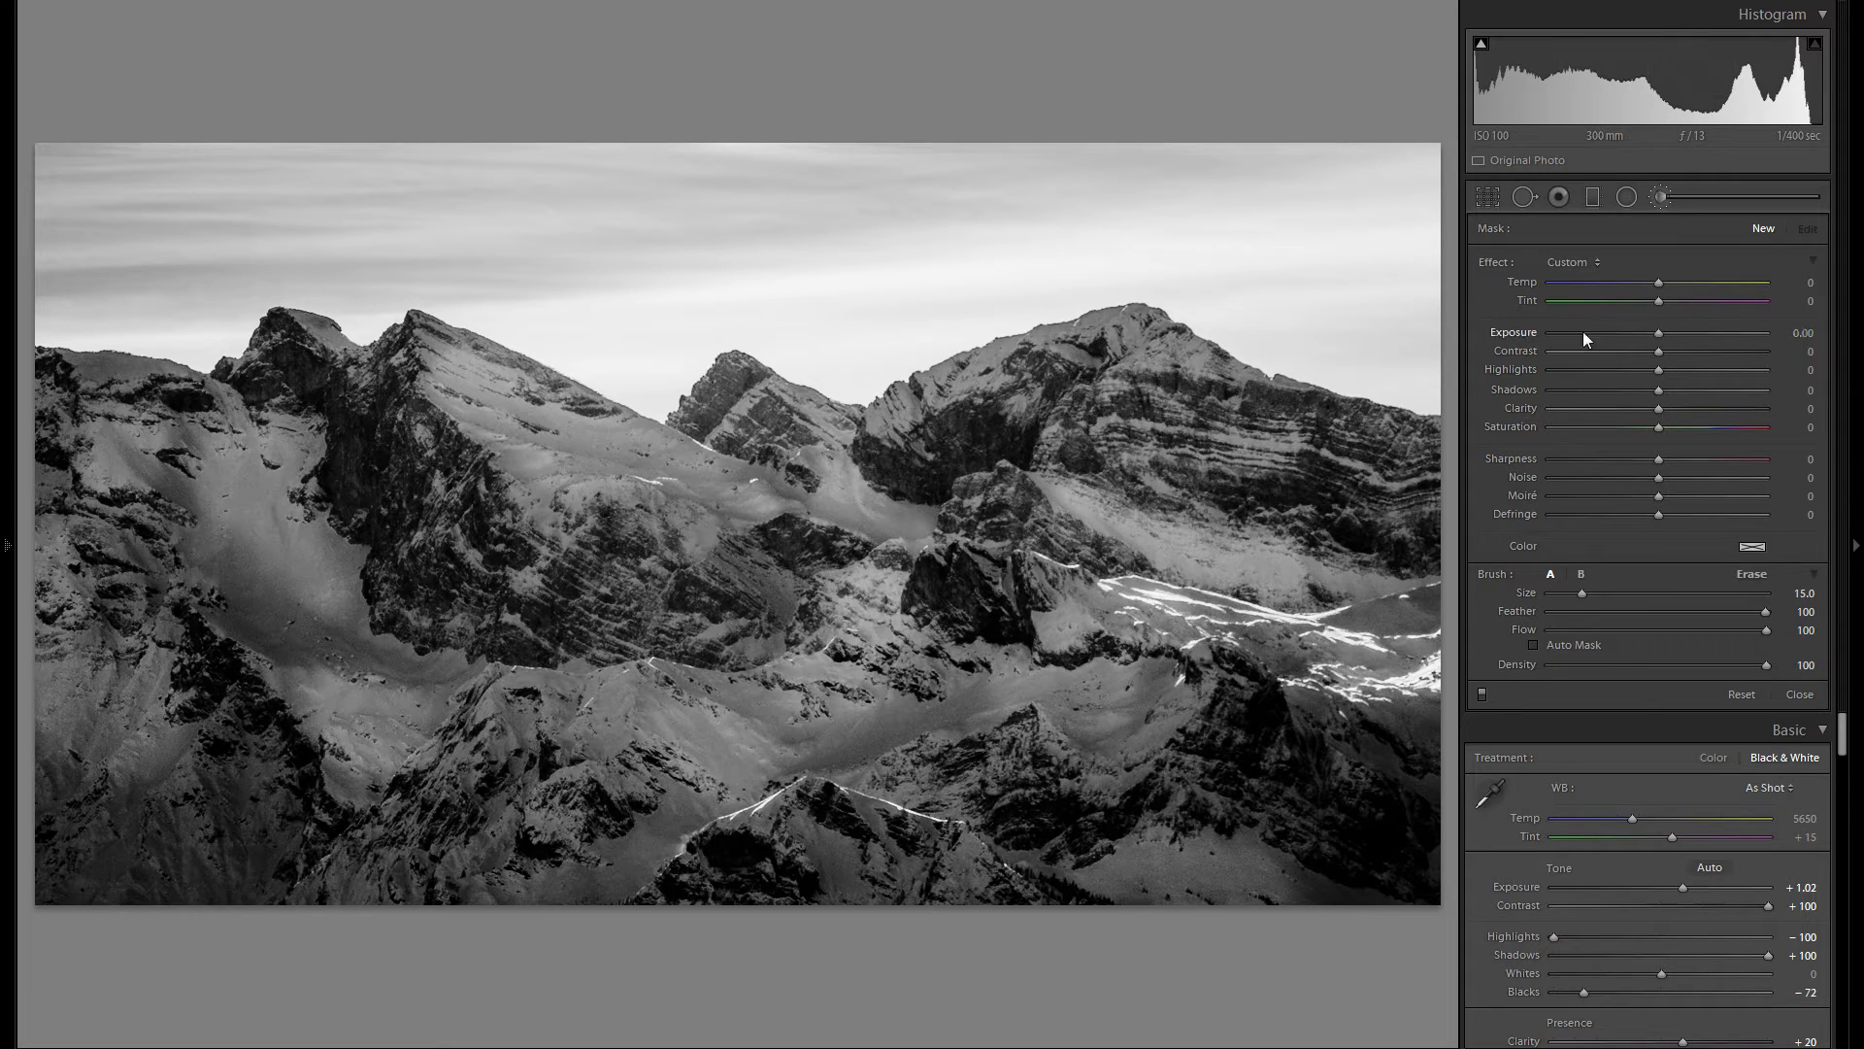
pyautogui.click(1690, 351)
pyautogui.moveTo(1688, 413); pyautogui.dragTo(1727, 415)
# Brush the contrast and clarity boost over the lower-right, central, right-peak, left-centre and far-left rock faces, using Sizes 18 and 15
pyautogui.scroll(3, 738, 525)
pyautogui.moveTo(1244, 723)
pyautogui.mouseDown()
pyautogui.moveTo(1222, 782)
pyautogui.moveTo(1253, 808)
pyautogui.mouseUp()
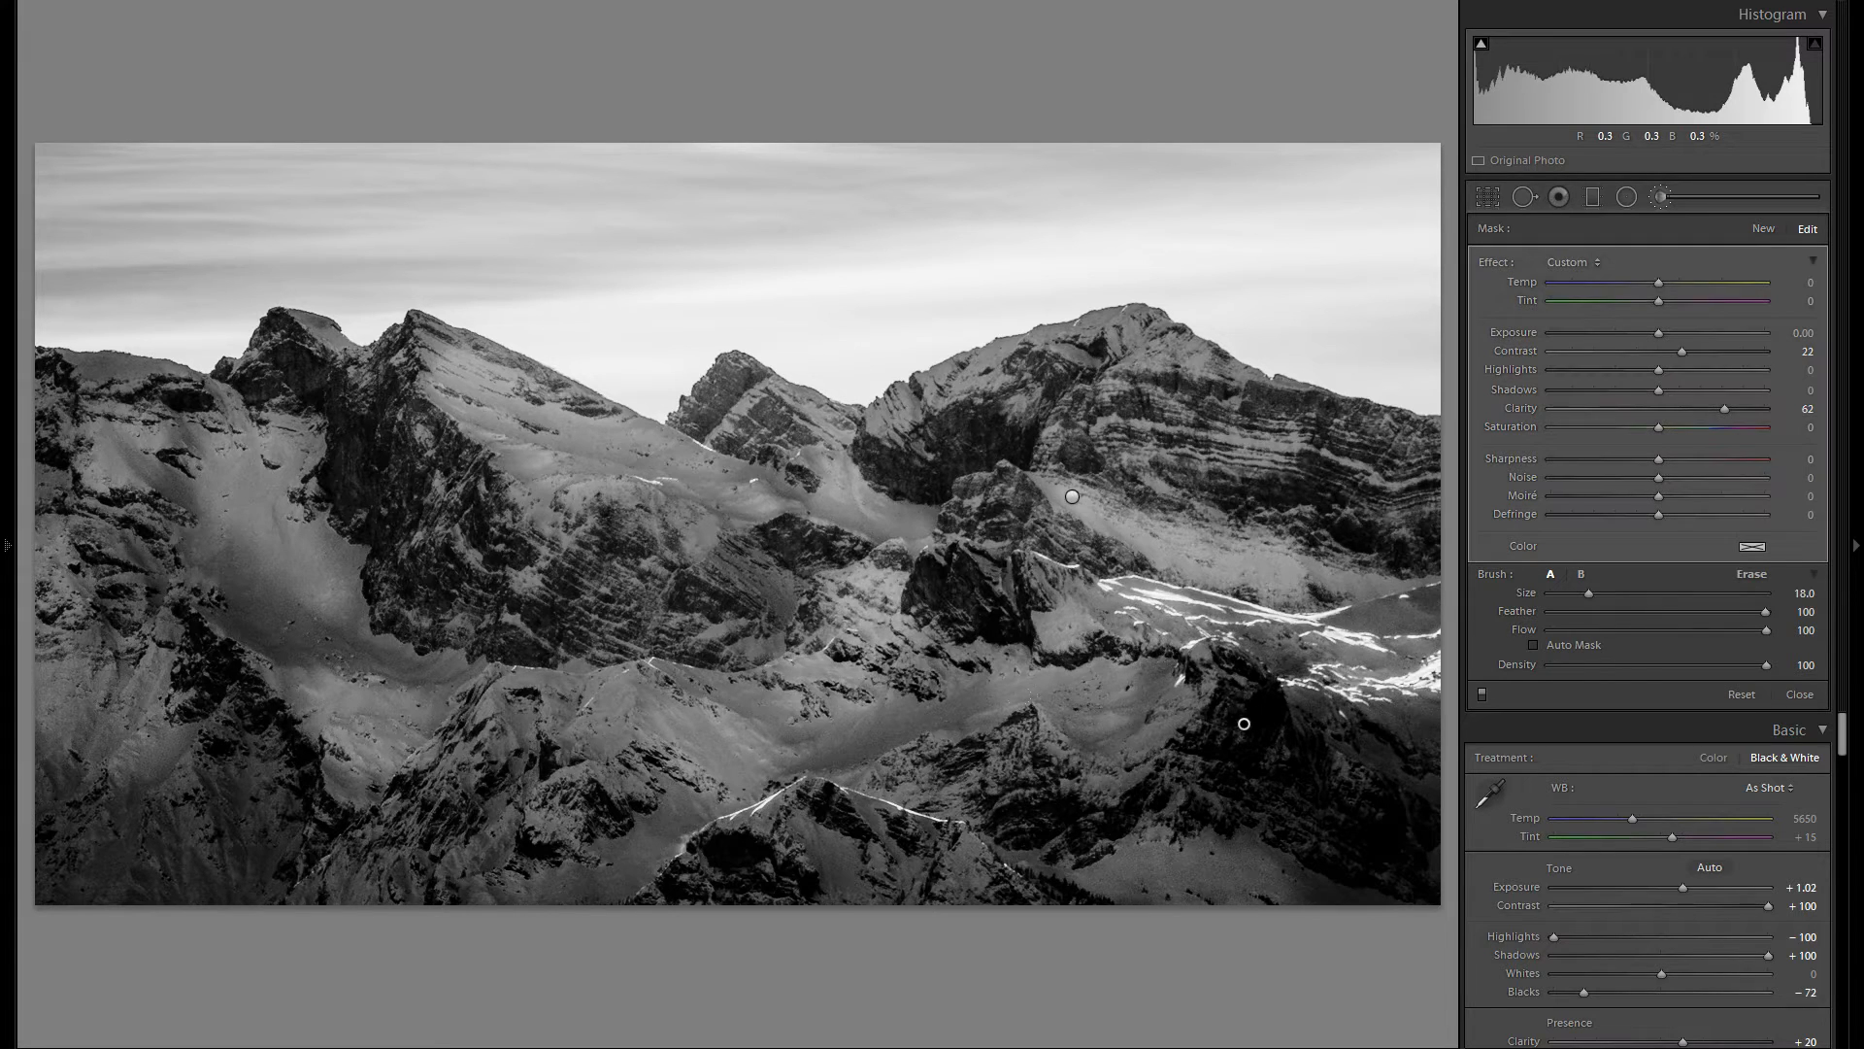
pyautogui.moveTo(1031, 743); pyautogui.dragTo(980, 777)
pyautogui.scroll(-3, 980, 777)
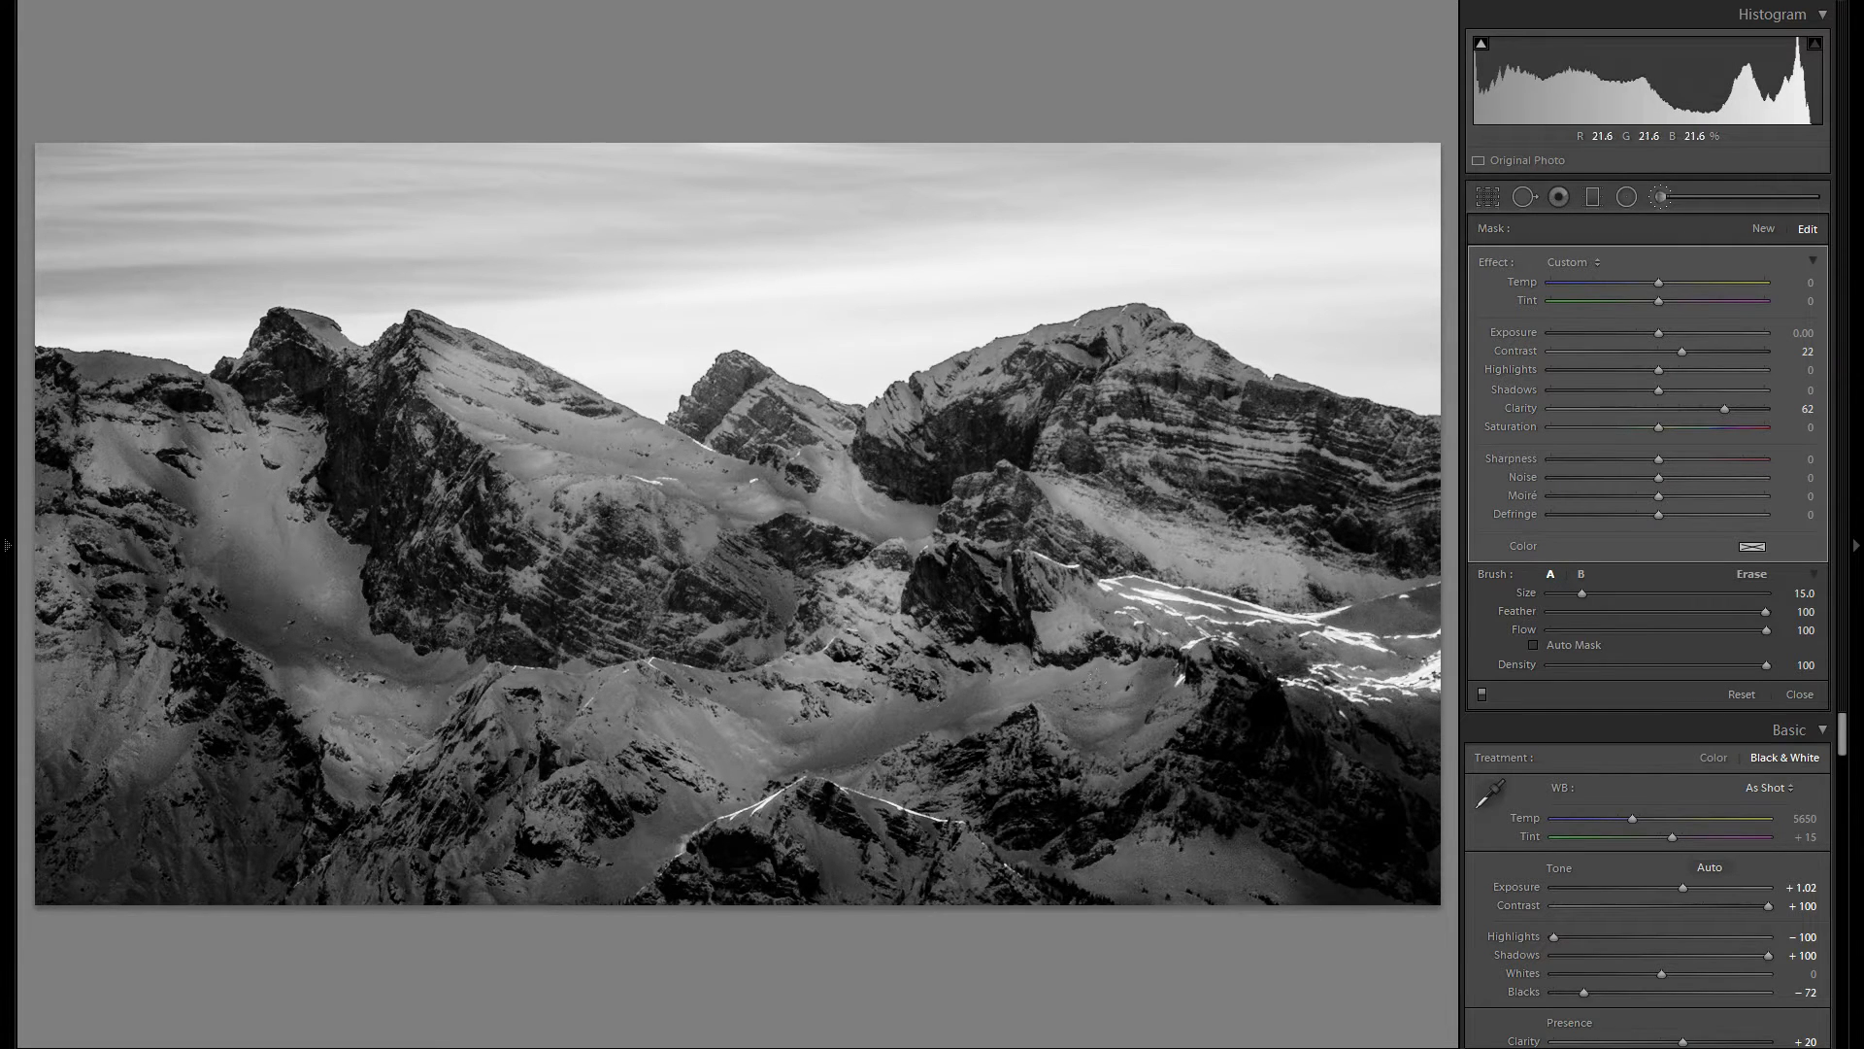
pyautogui.moveTo(998, 513); pyautogui.dragTo(1016, 561)
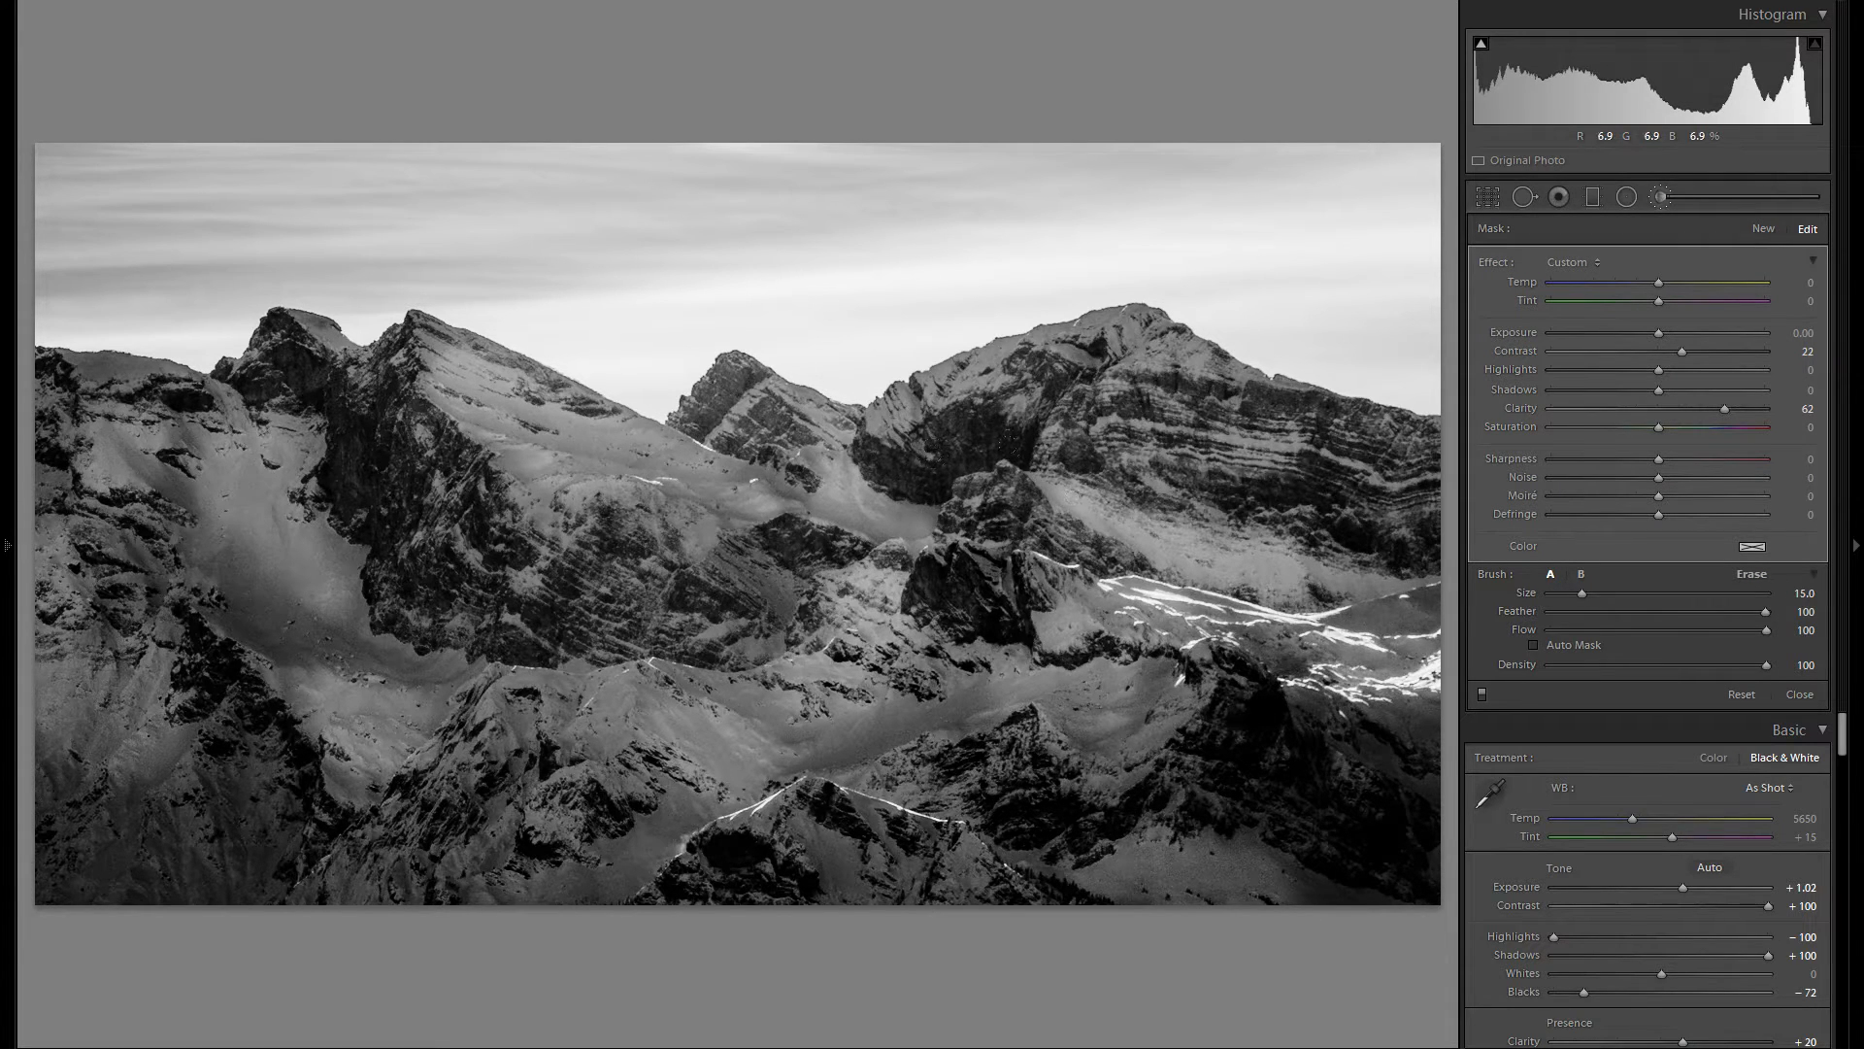
pyautogui.moveTo(1116, 345); pyautogui.dragTo(1187, 390)
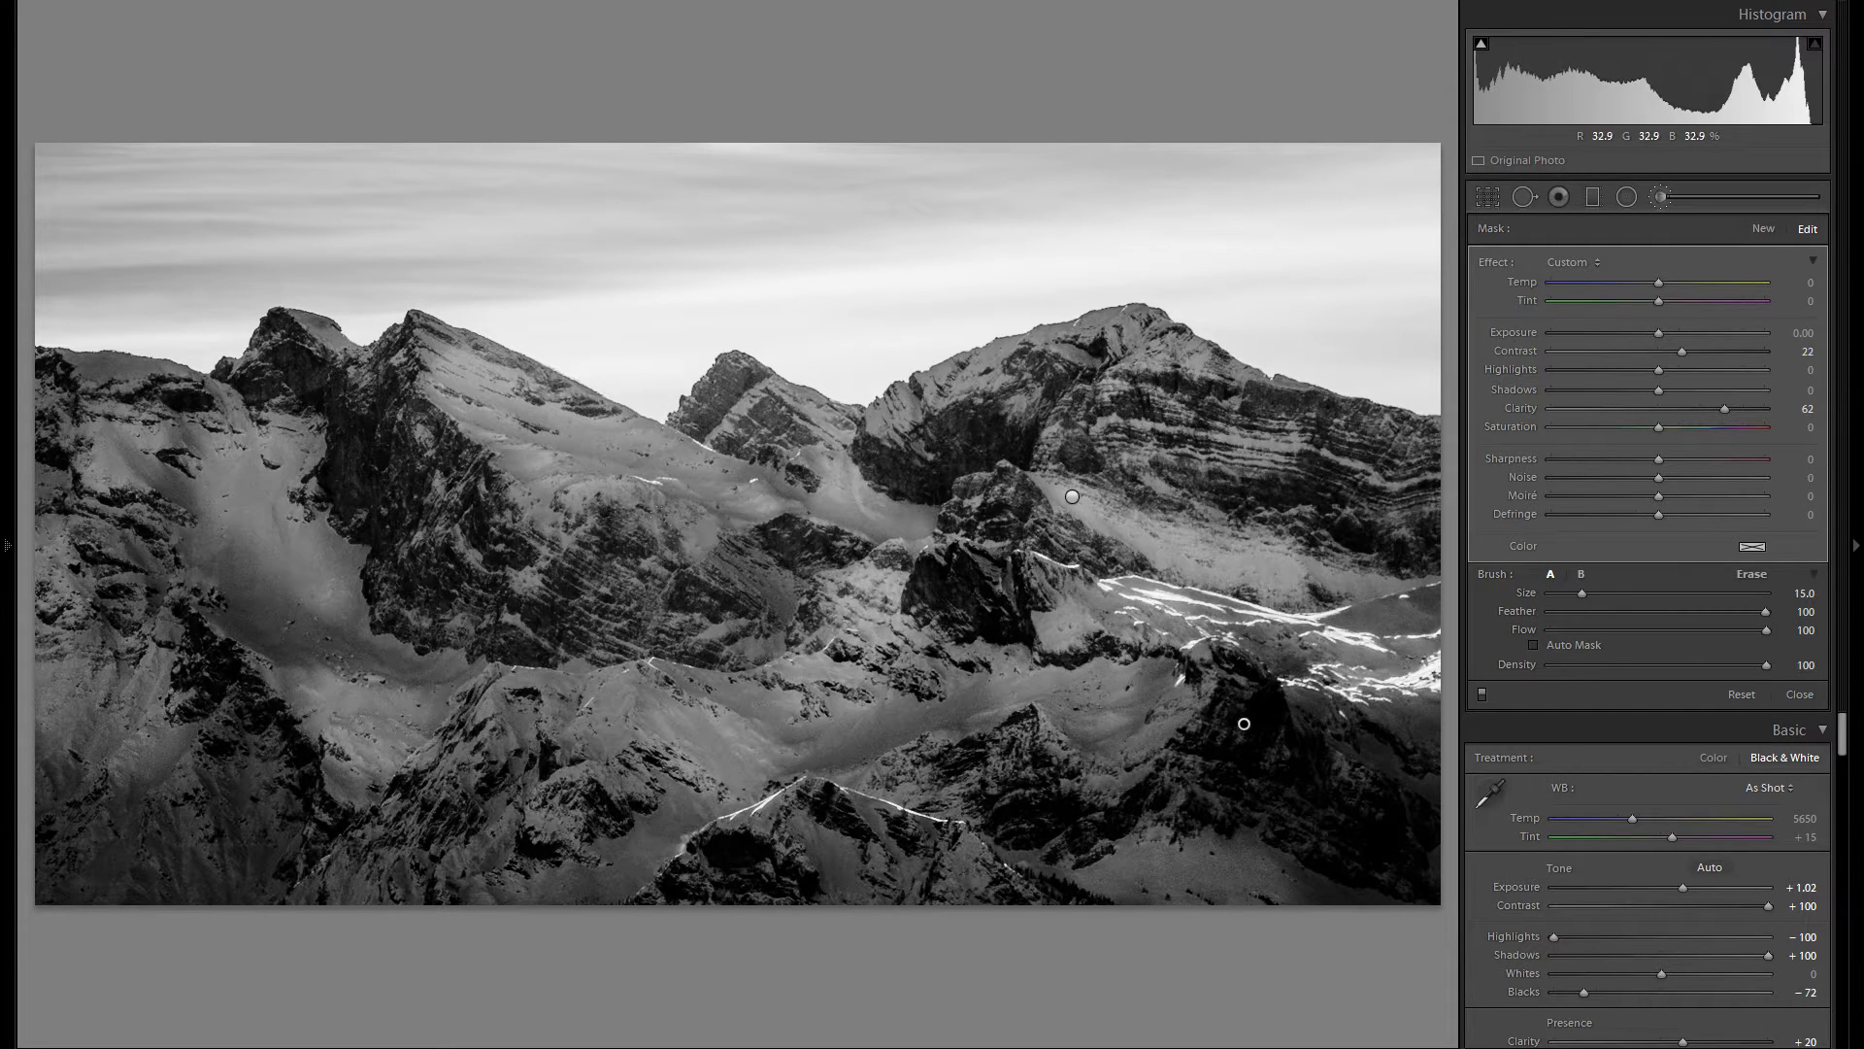
pyautogui.moveTo(573, 568); pyautogui.dragTo(679, 604)
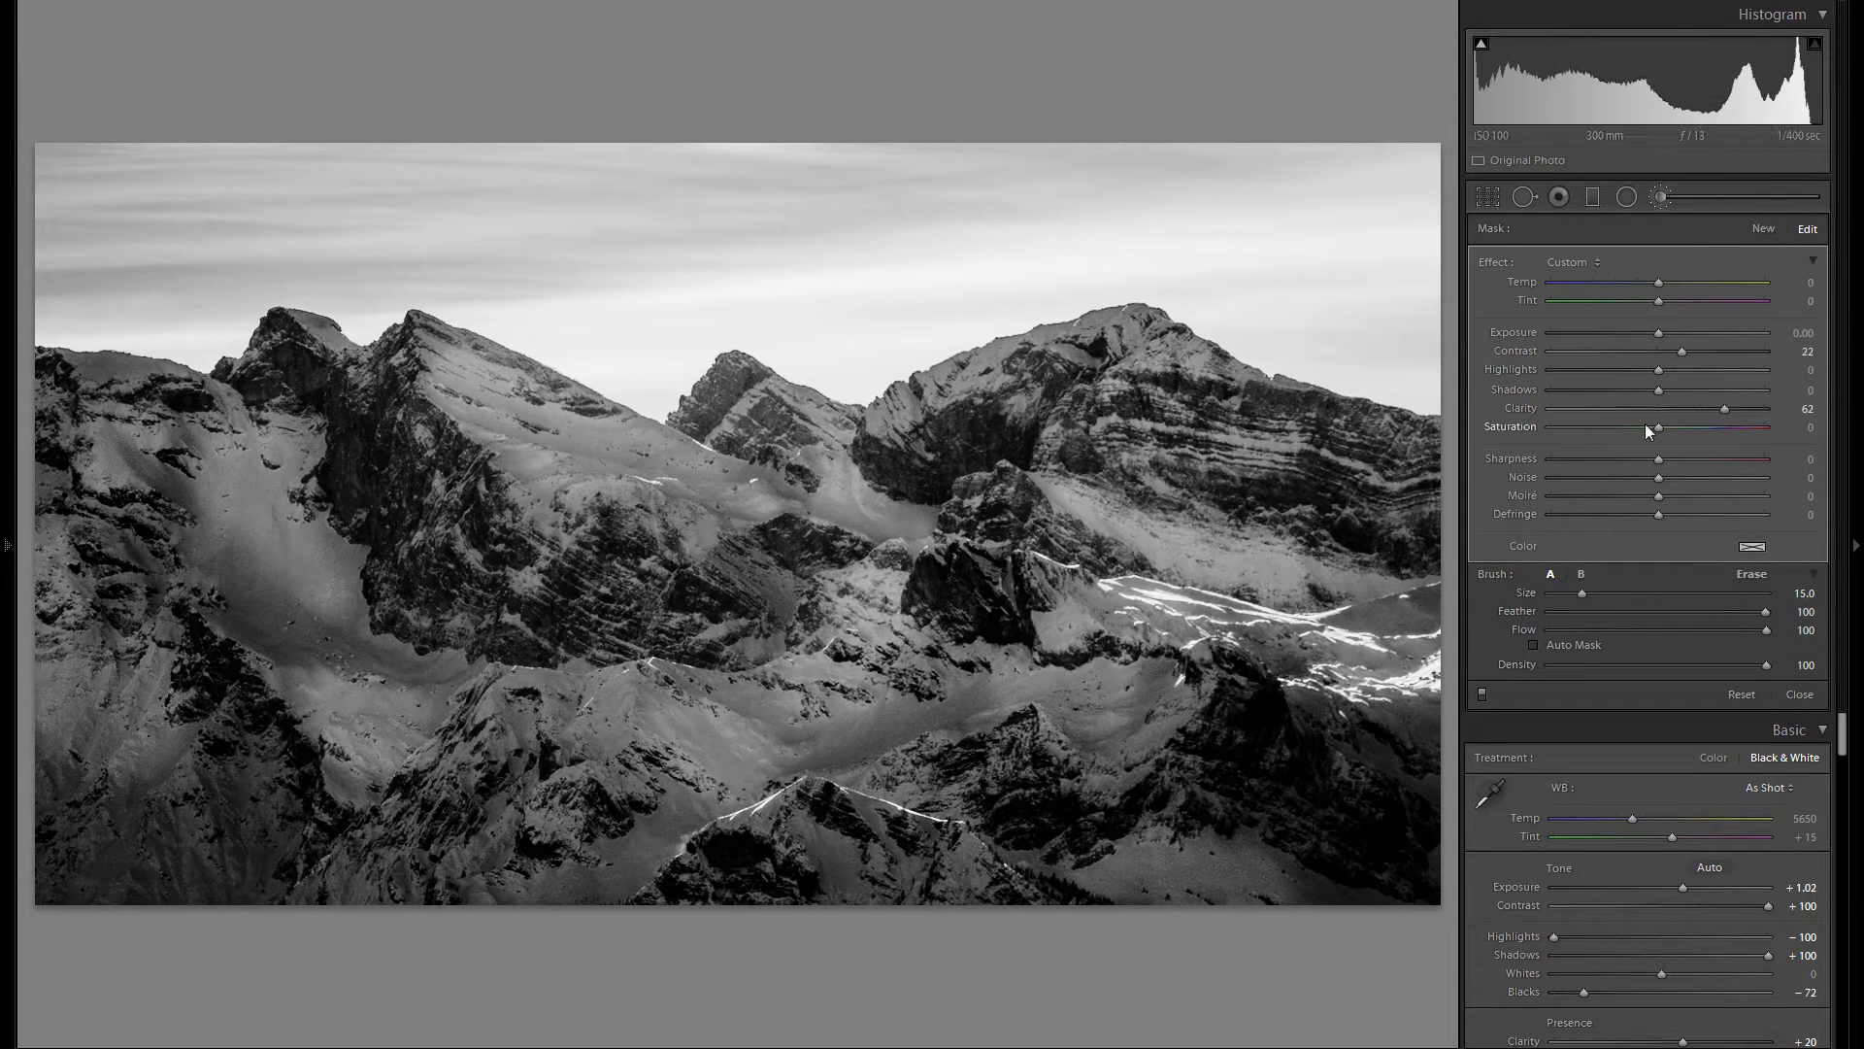
# Set the brushed rock areas' Contrast to 4 and Clarity to 76
pyautogui.click(1670, 350)
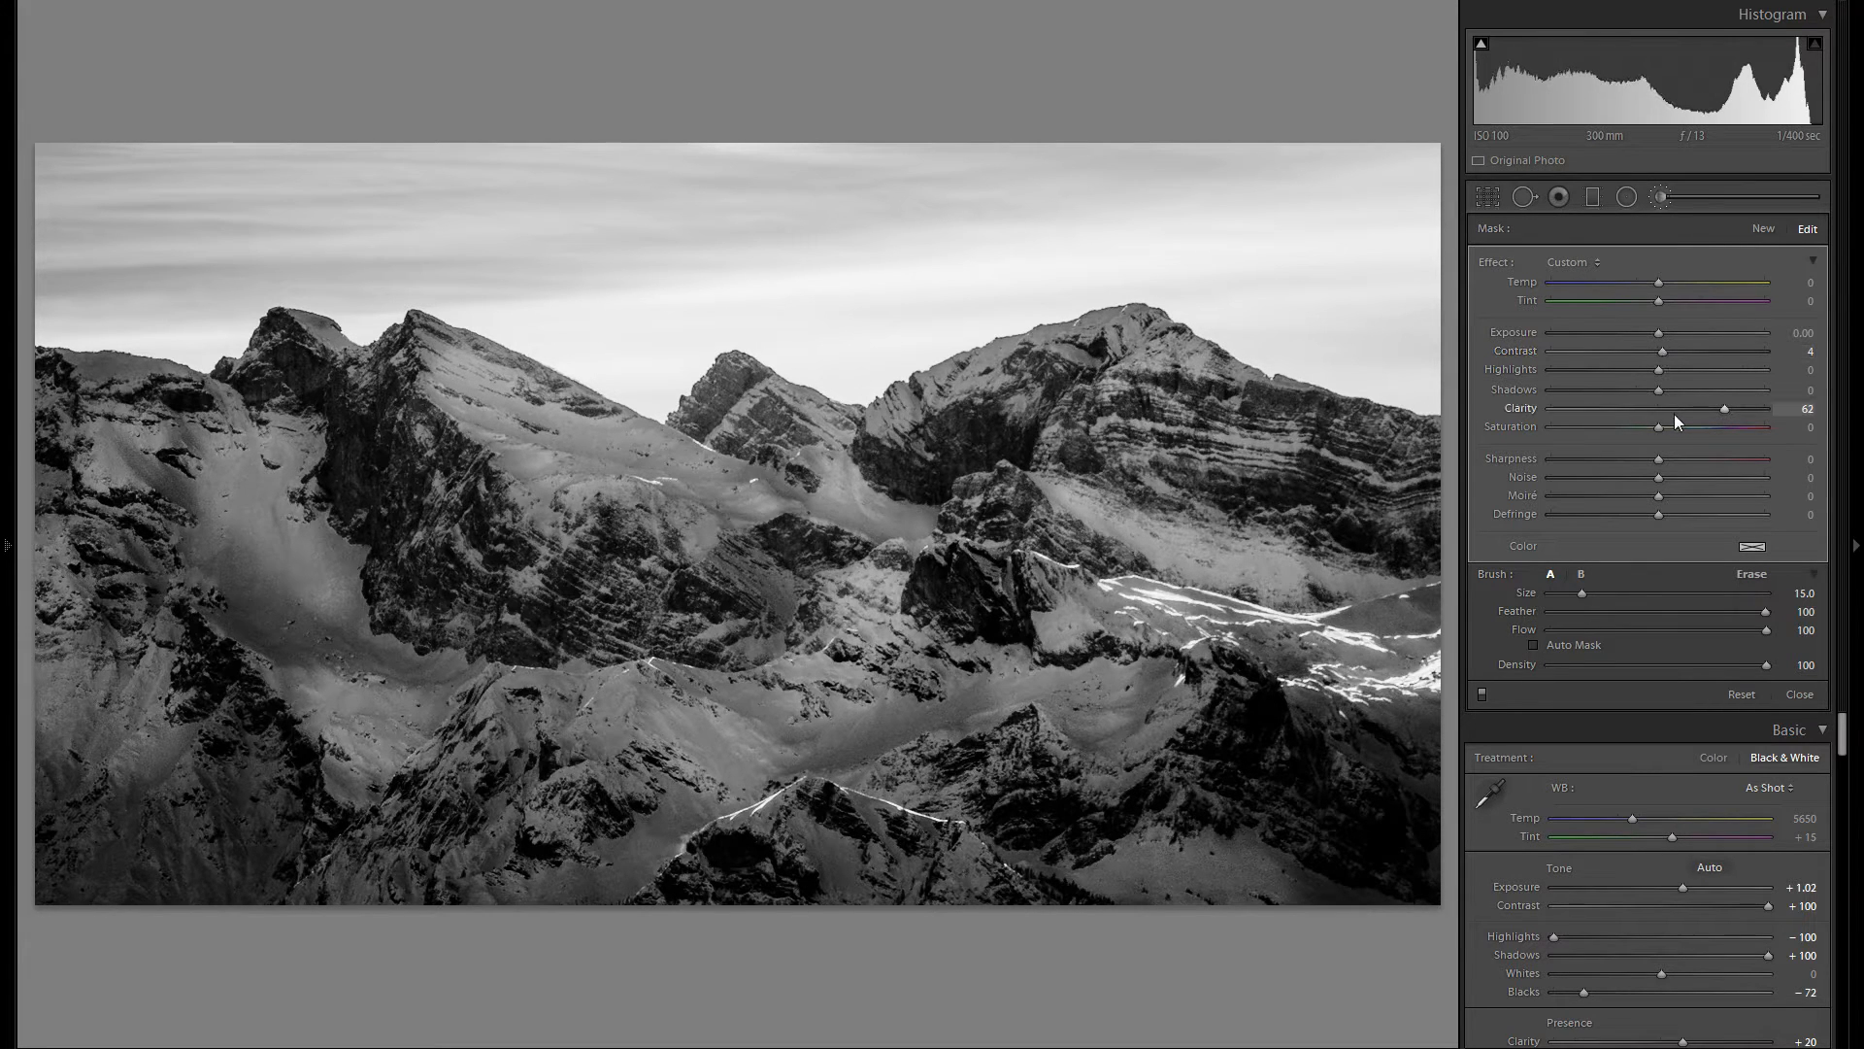
pyautogui.moveTo(1670, 415); pyautogui.dragTo(1739, 418)
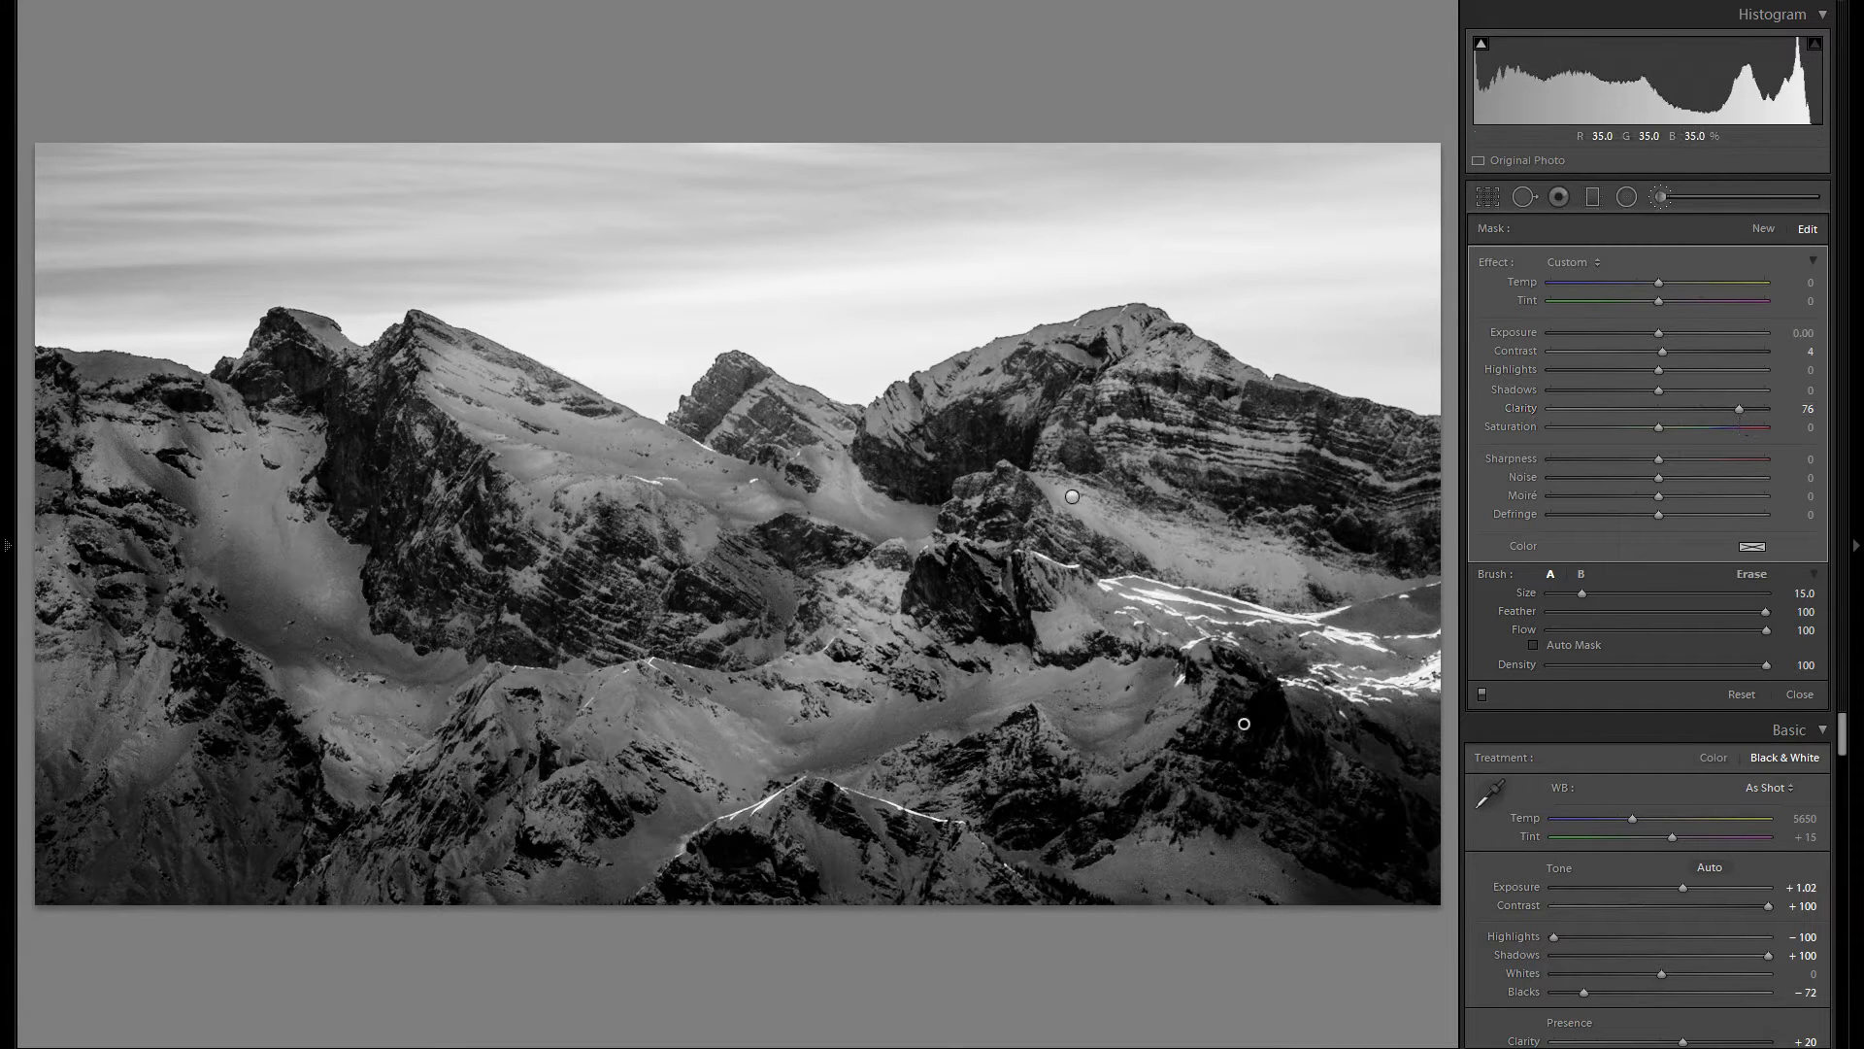
# With the mask overlay shown, extend the clarity mask over the large right peak's left flank, the central peak and the pointed left peak
pyautogui.moveTo(1244, 724)
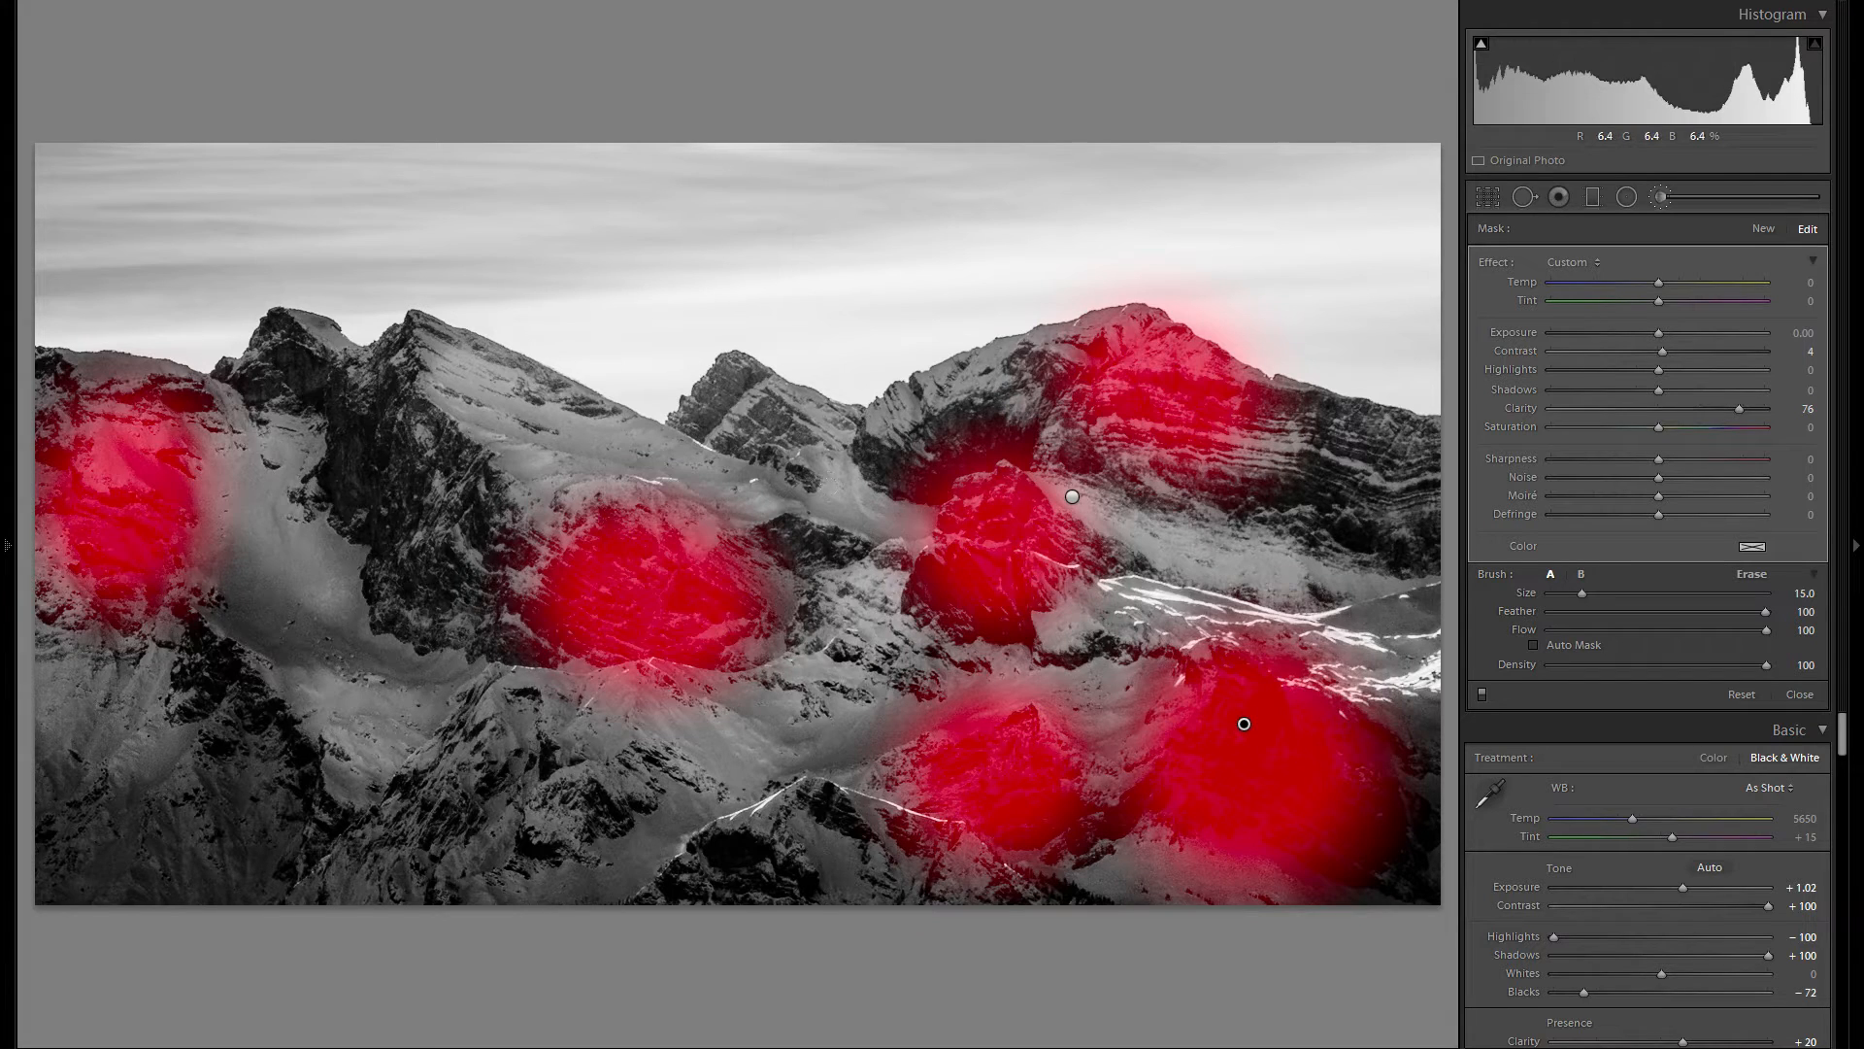
pyautogui.click(954, 425)
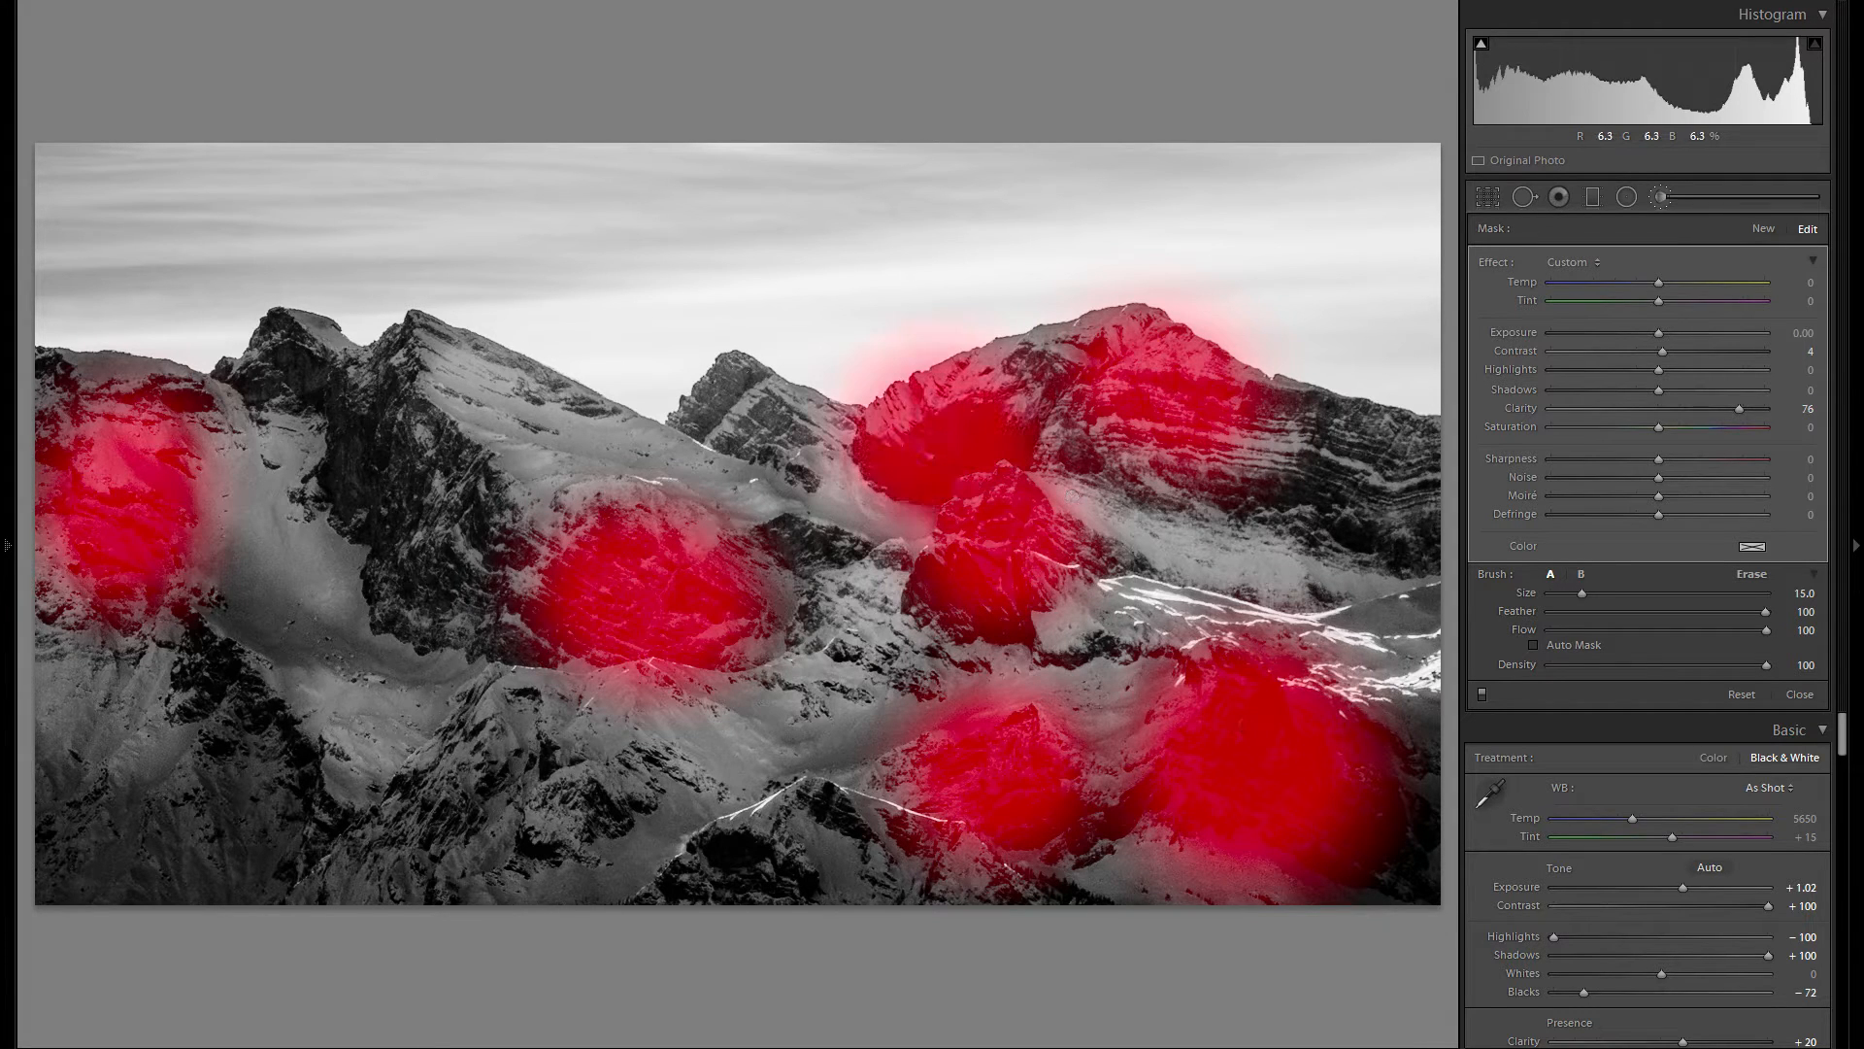
pyautogui.click(738, 398)
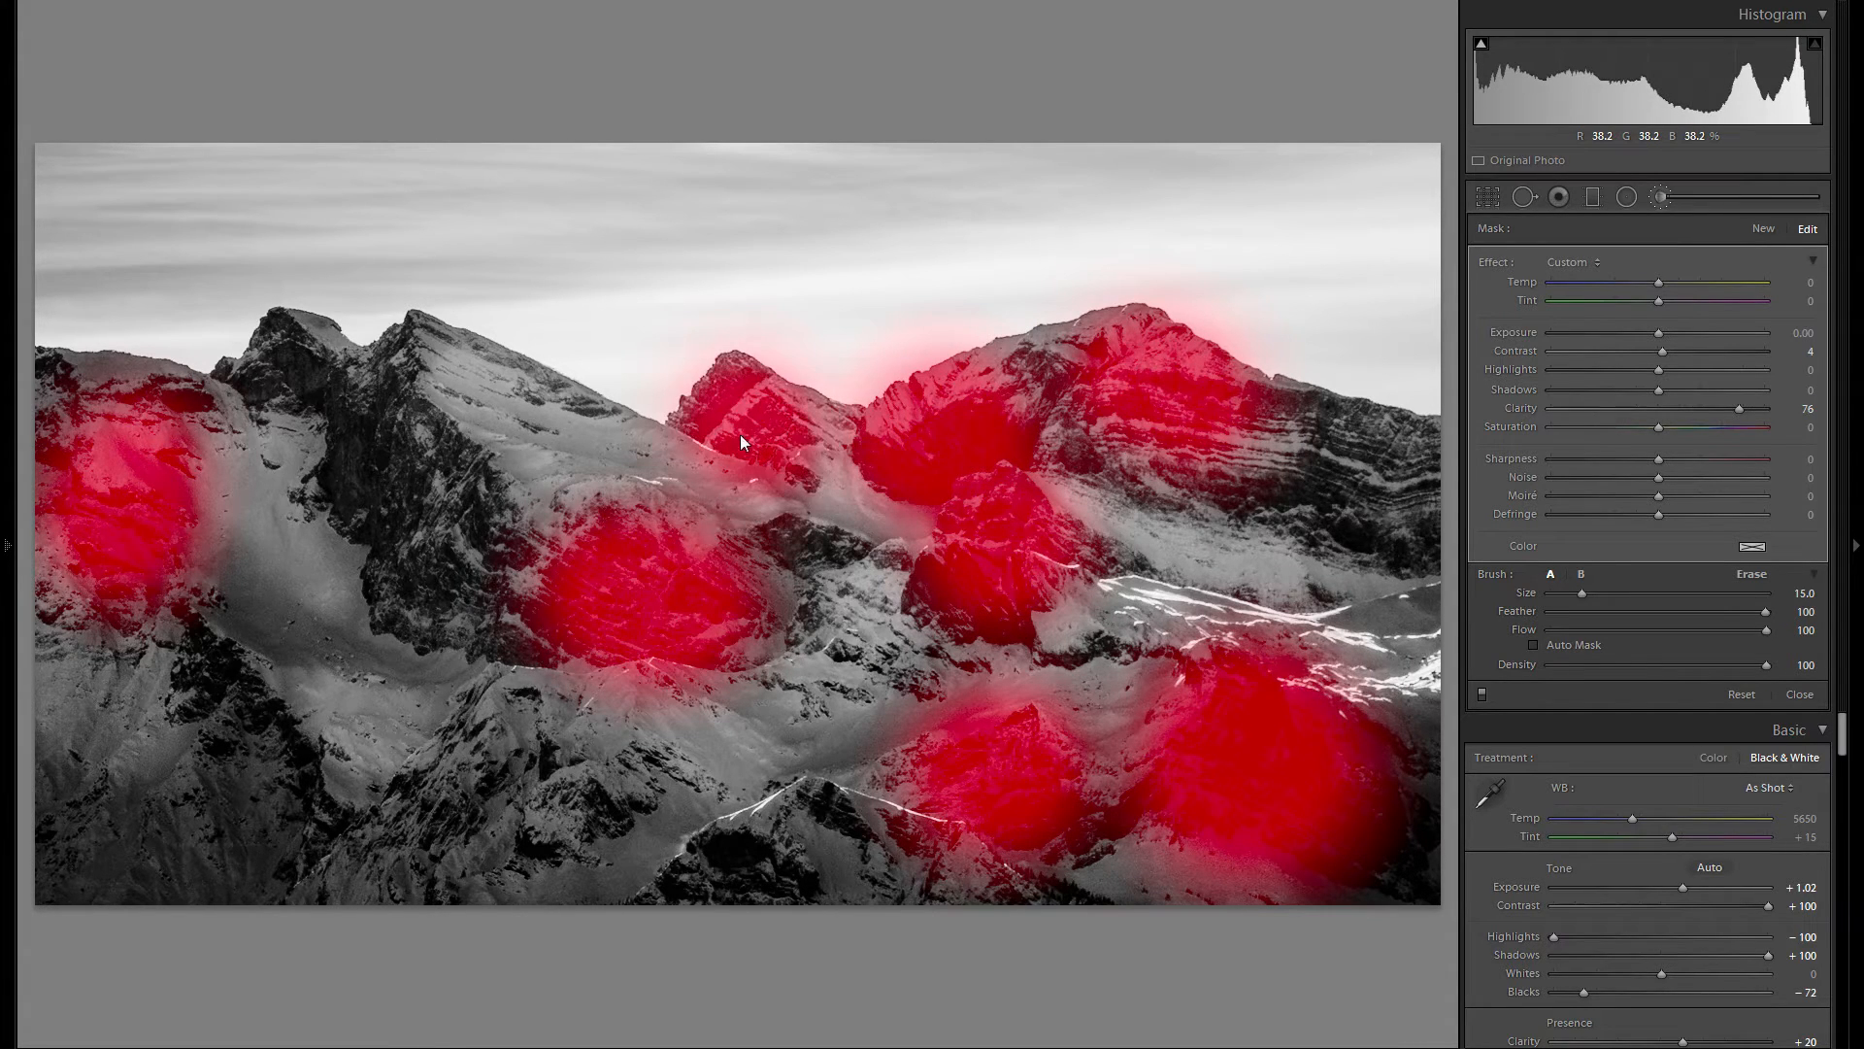
pyautogui.click(500, 418)
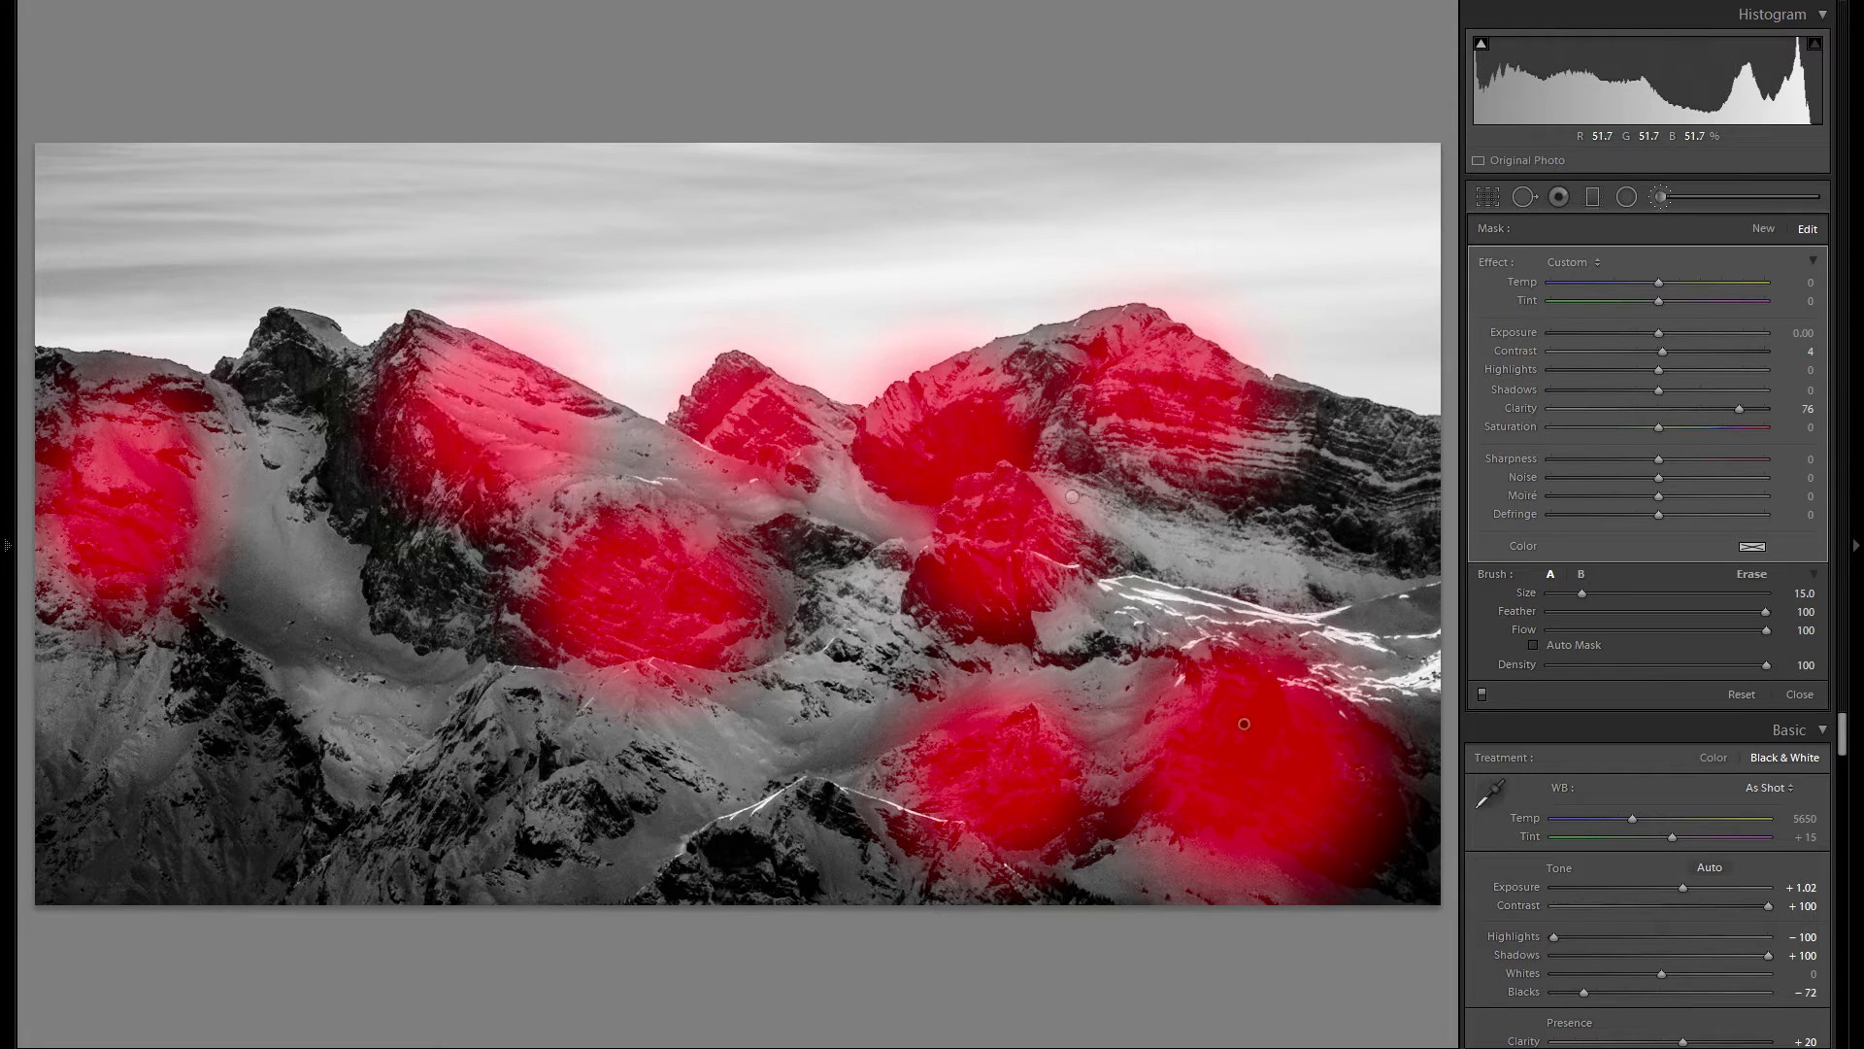
# Erase the clarity mask's spill from the sky above the peaks with a Size 16 eraser
pyautogui.press('alt')
pyautogui.moveTo(713, 374); pyautogui.dragTo(500, 350)
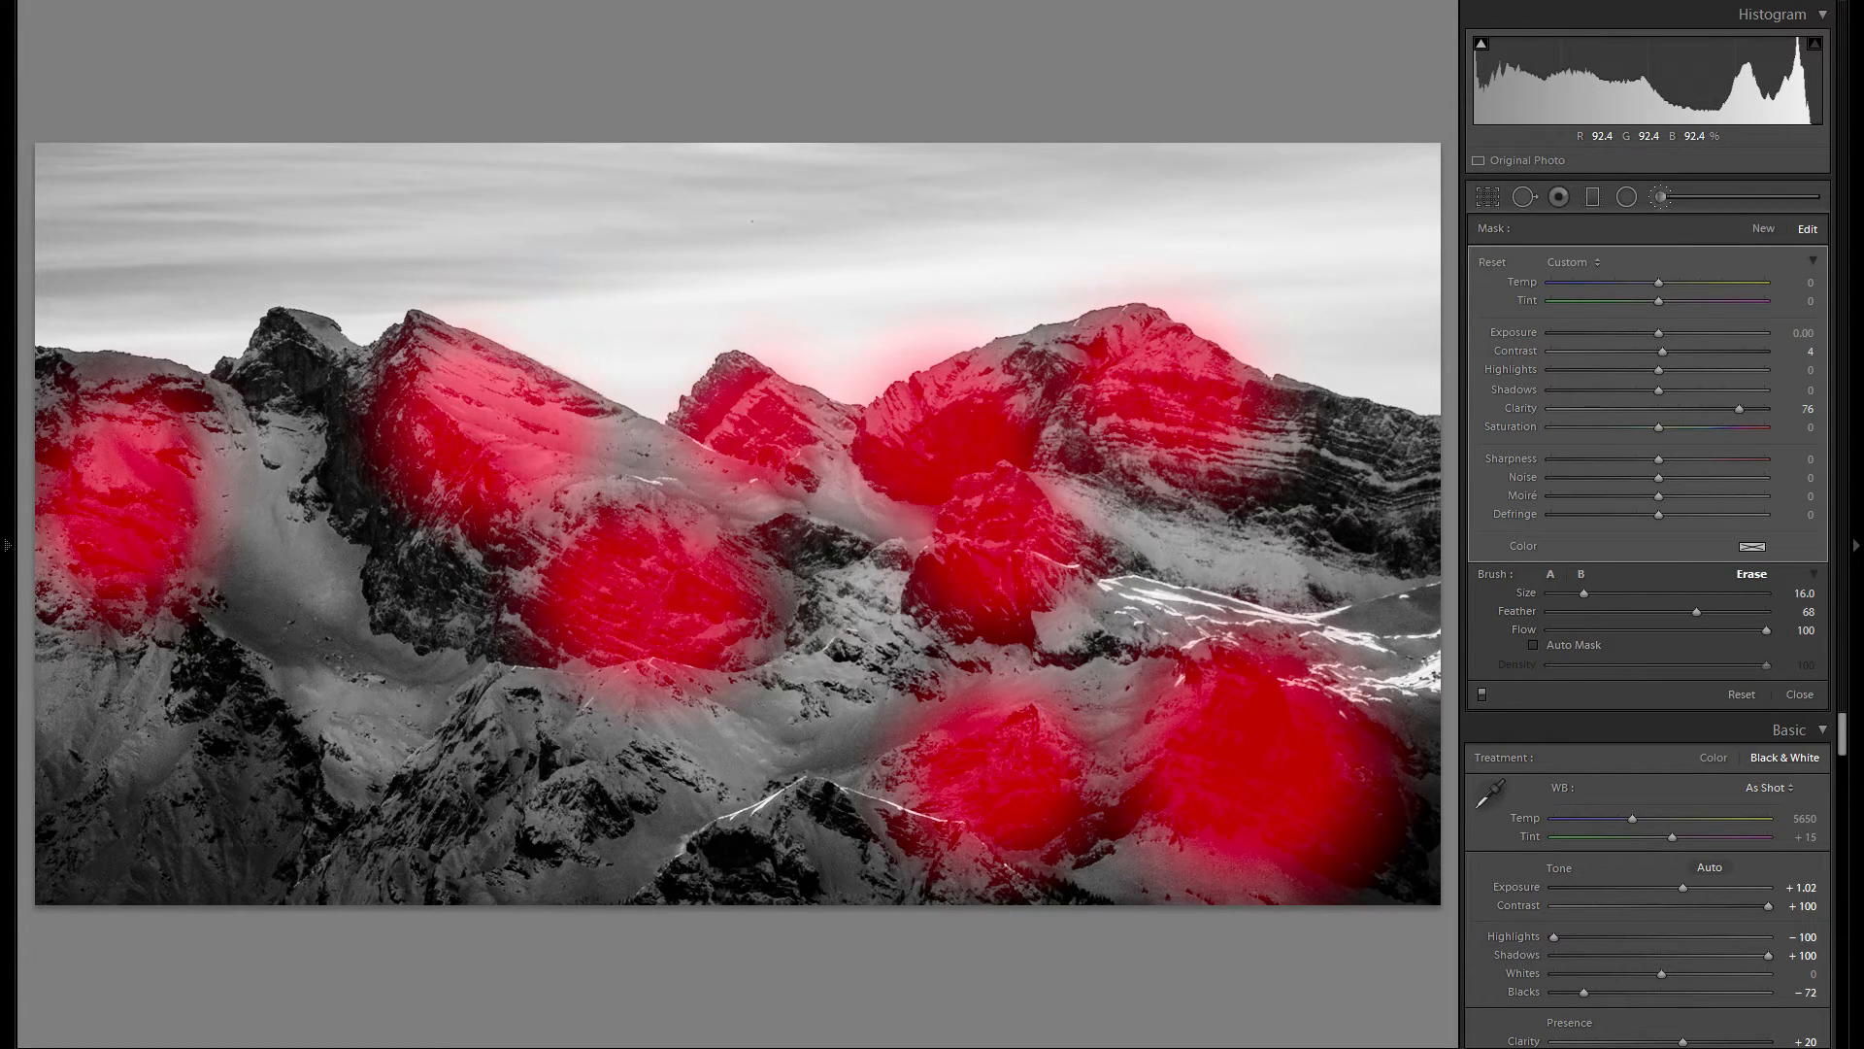
pyautogui.moveTo(745, 238)
pyautogui.mouseDown()
pyautogui.moveTo(844, 251)
pyautogui.moveTo(974, 184)
pyautogui.mouseUp()
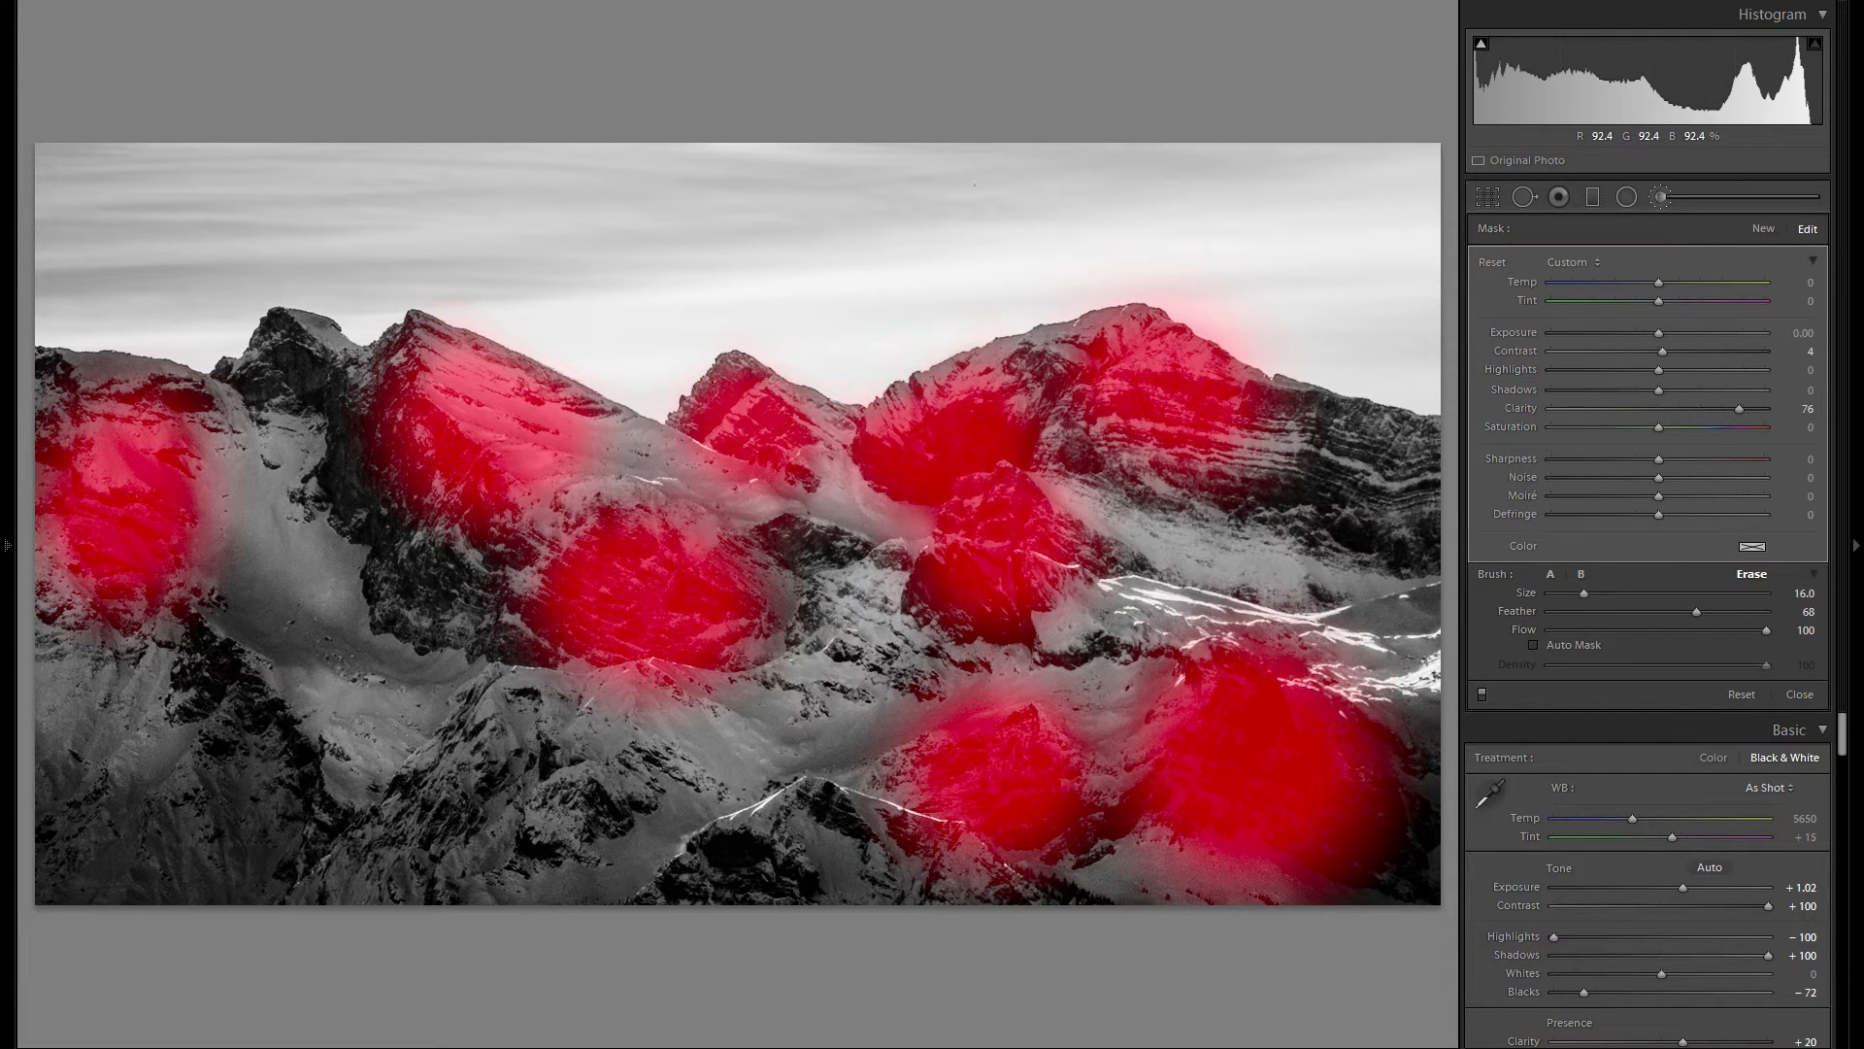
pyautogui.moveTo(1097, 182); pyautogui.dragTo(1139, 190)
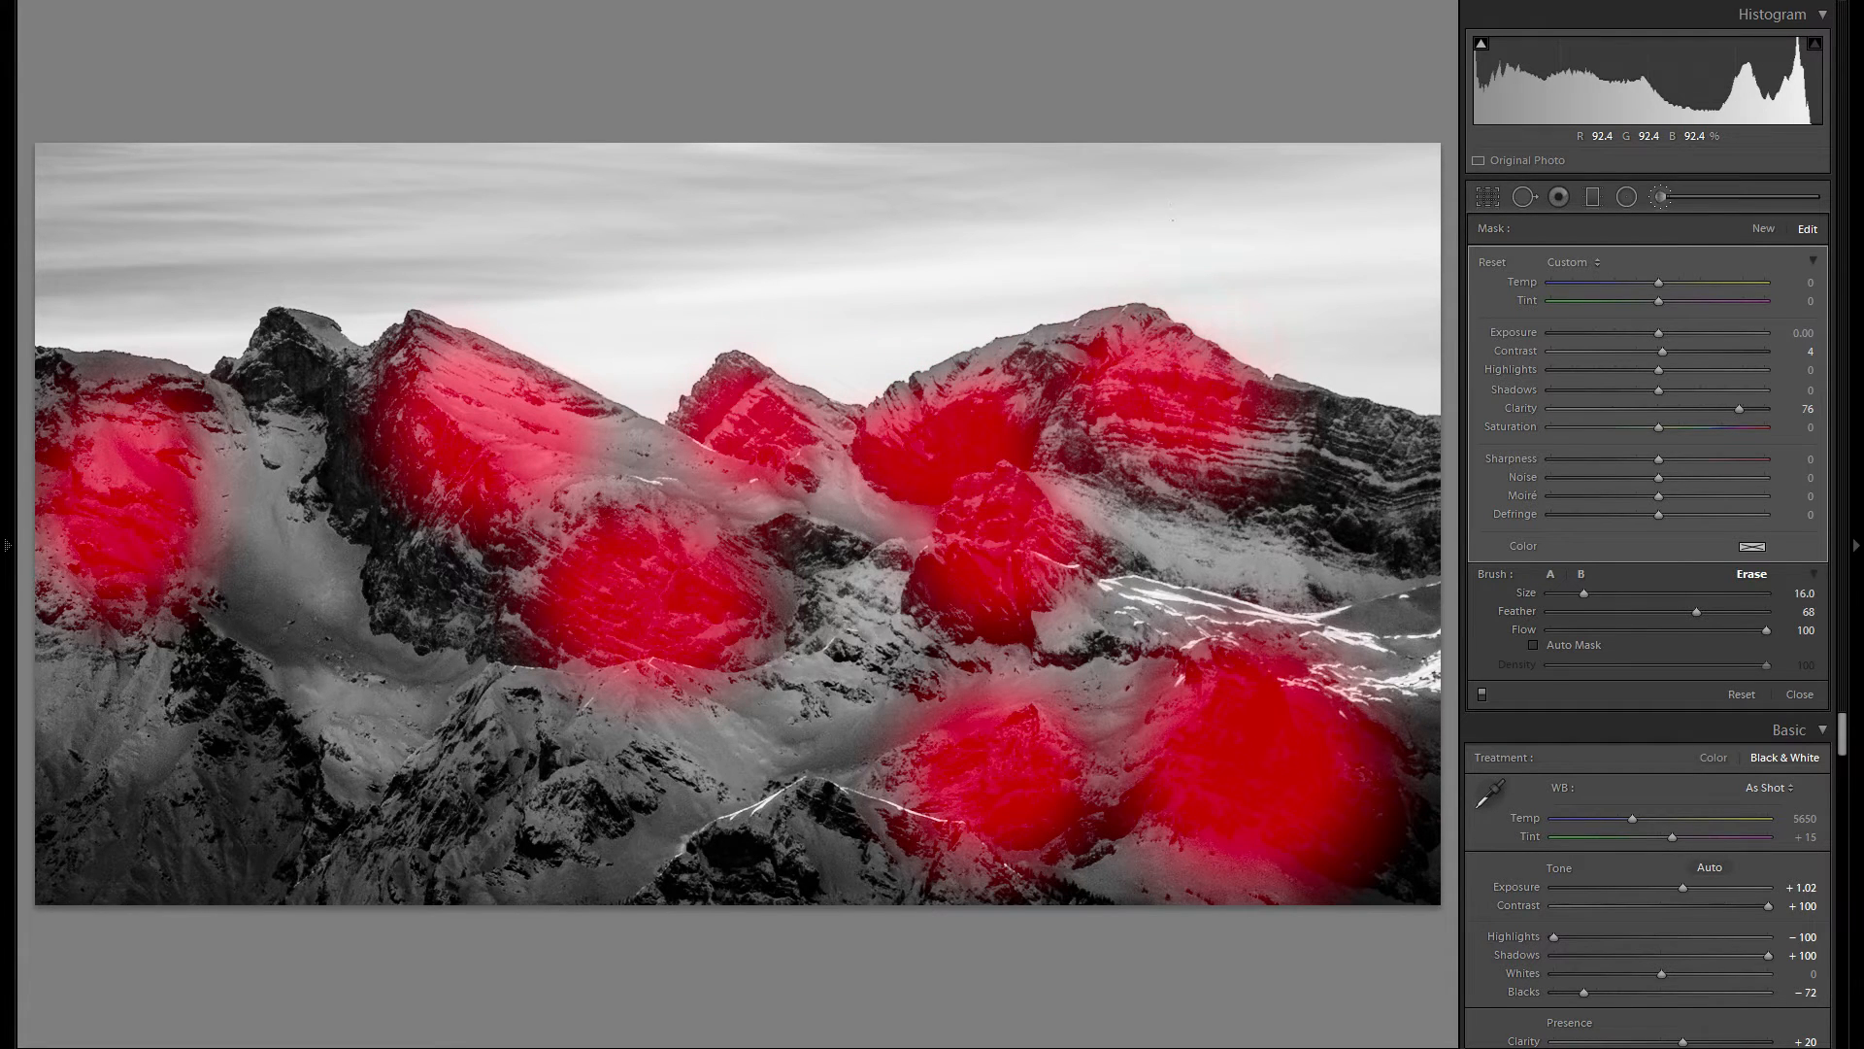
pyautogui.moveTo(487, 208); pyautogui.dragTo(517, 209)
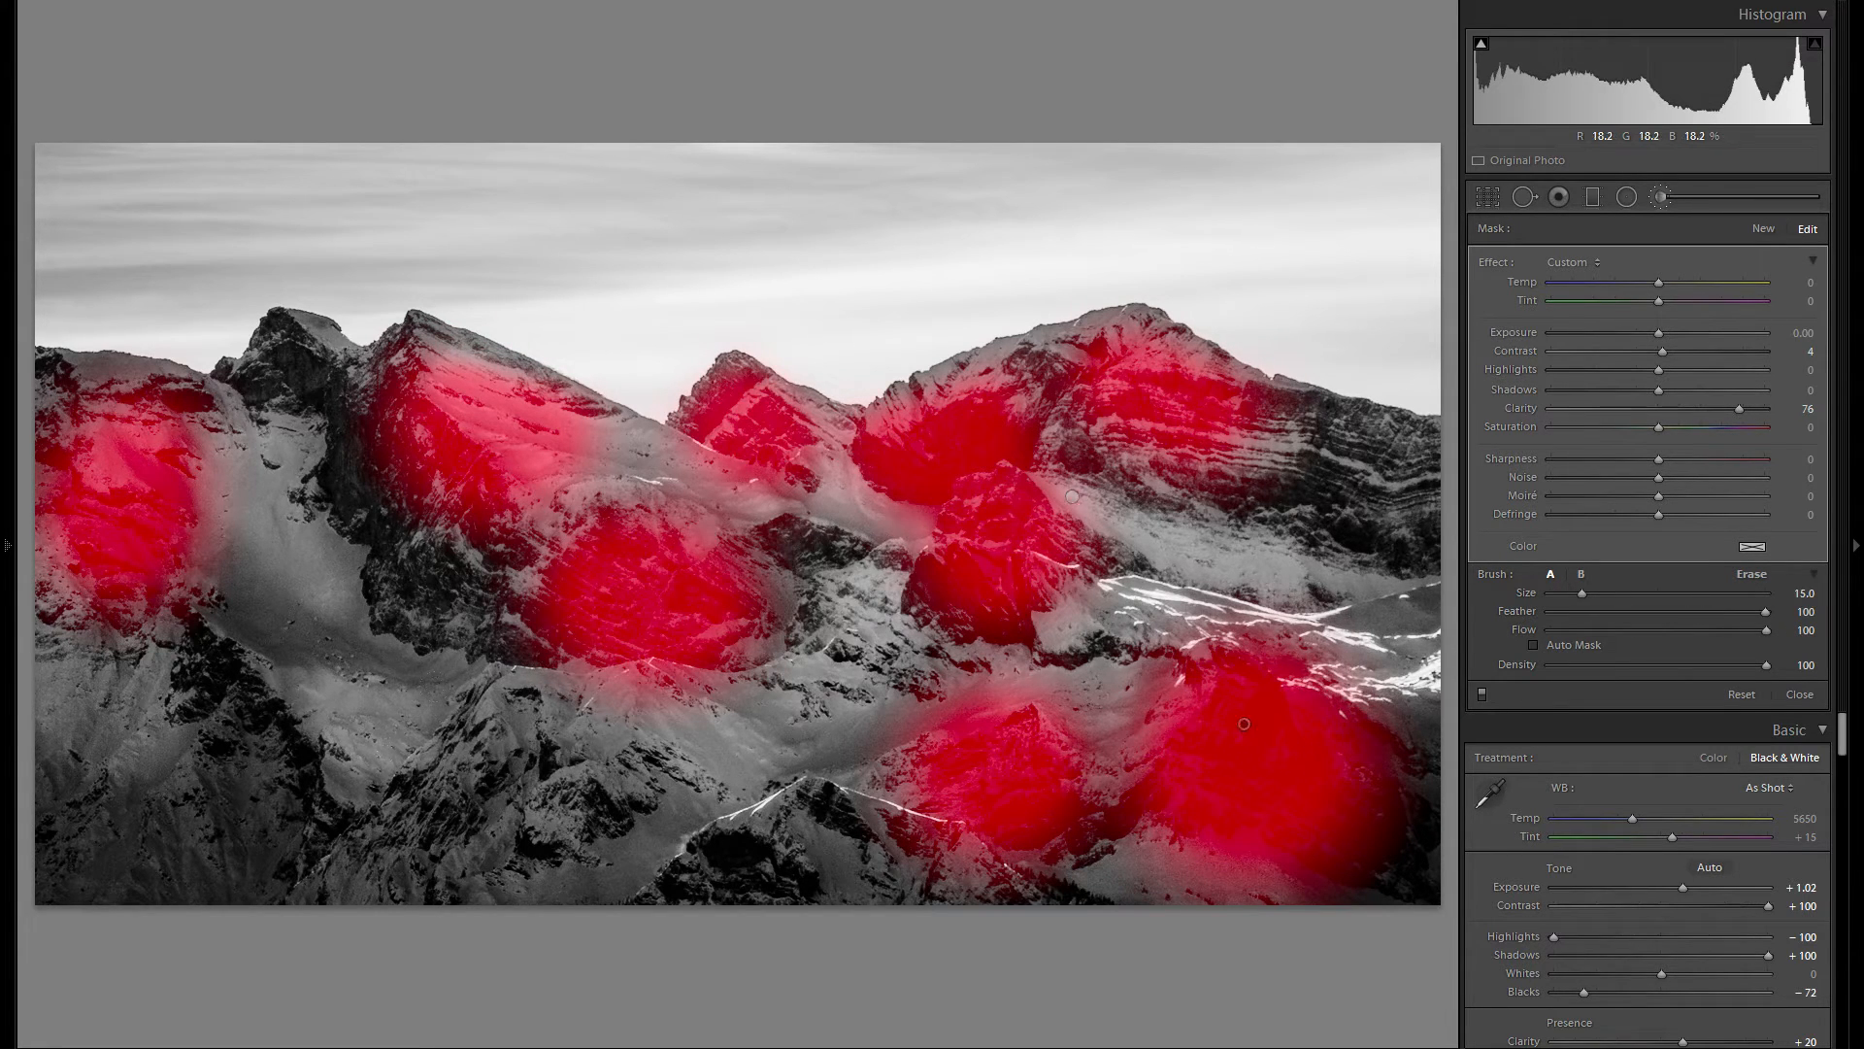
# Extend the clarity mask over the lower-left ridges, the foreground peak and the slope below the large right peak
pyautogui.click(494, 806)
pyautogui.moveTo(466, 833); pyautogui.dragTo(312, 856)
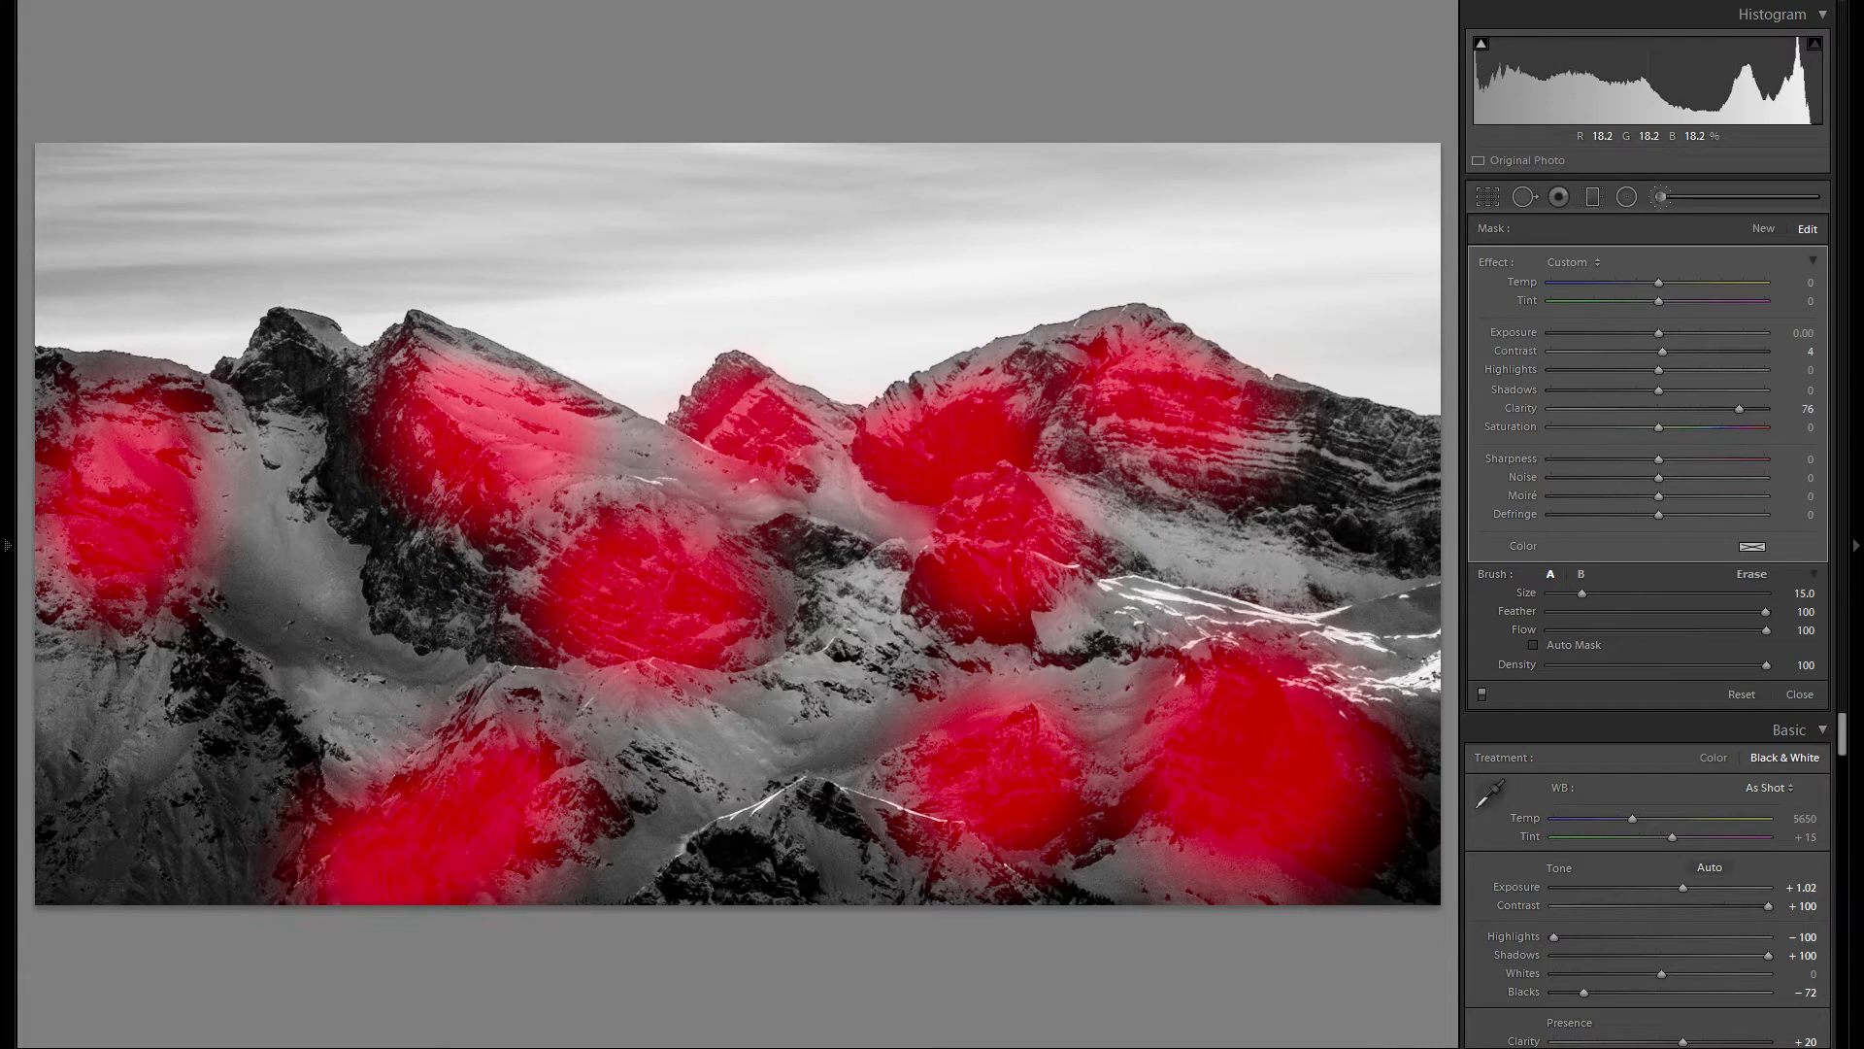
pyautogui.click(218, 728)
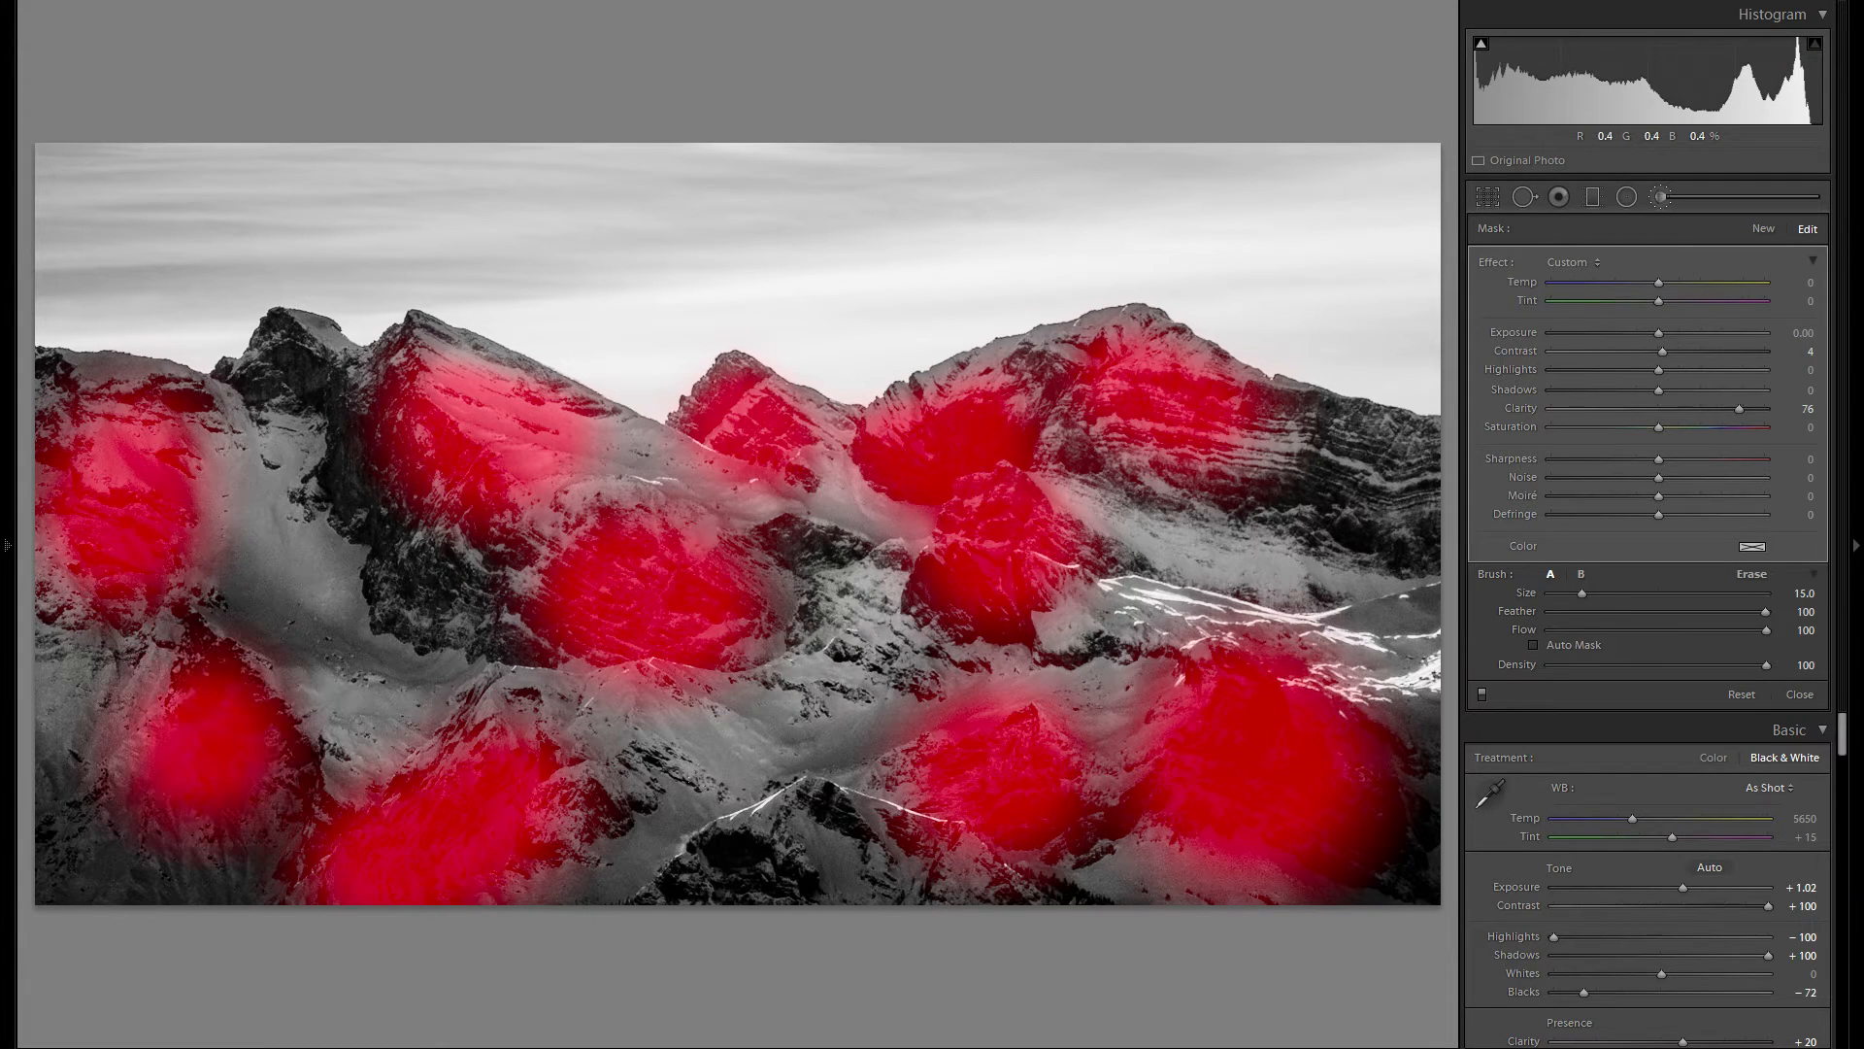
pyautogui.click(791, 855)
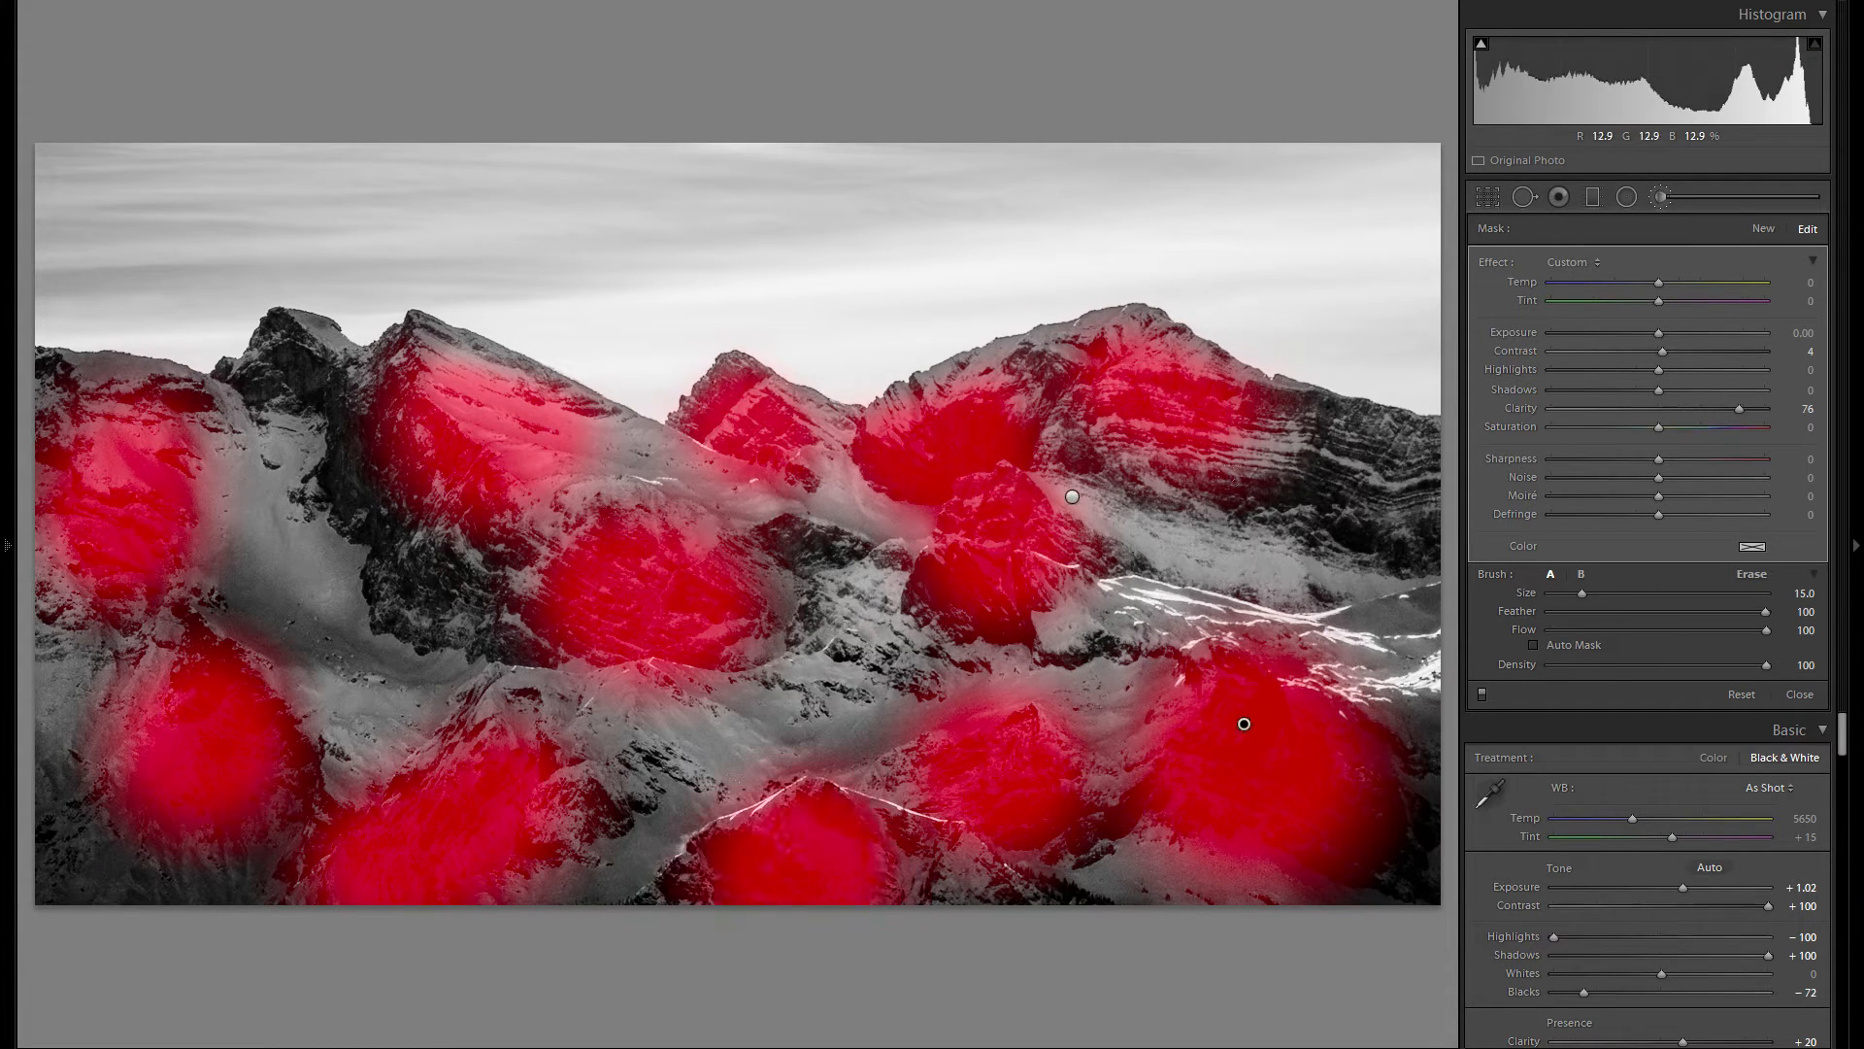
pyautogui.moveTo(1199, 577); pyautogui.dragTo(1310, 573)
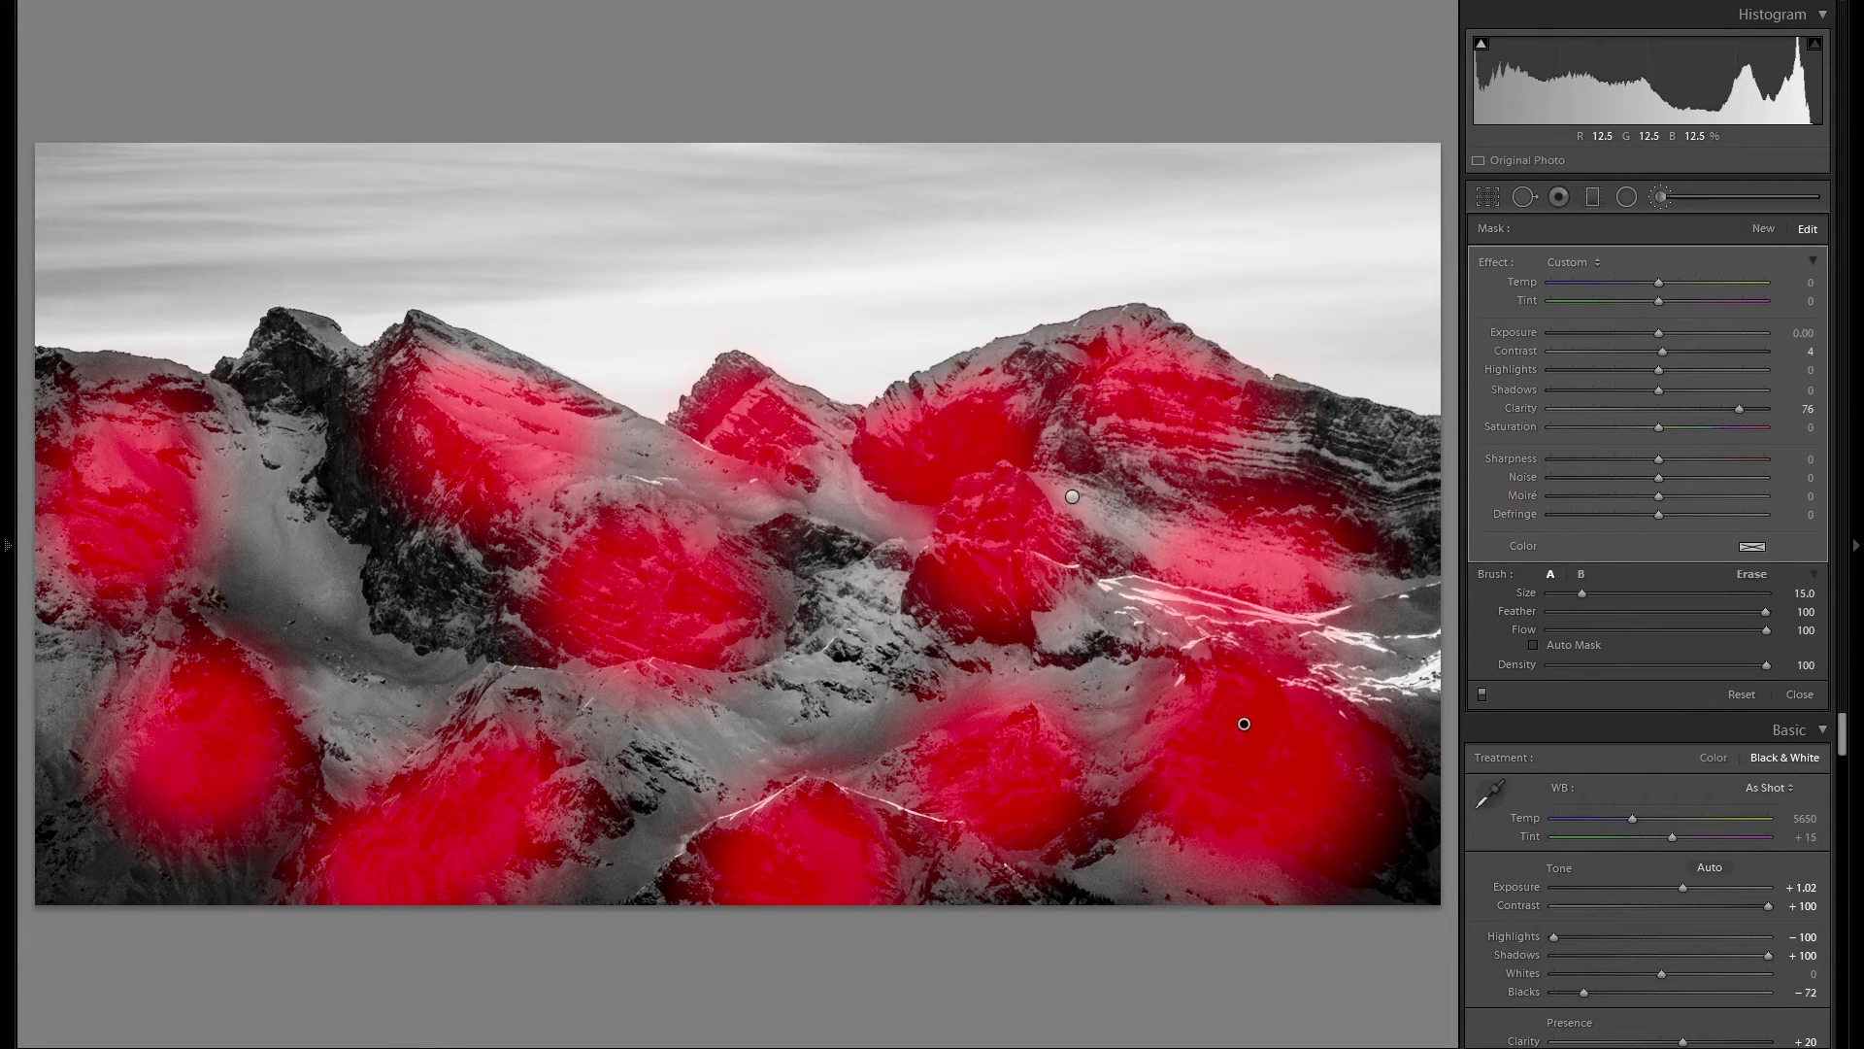
# Hide the mask overlay and compare the photo with and without the brush adjustments
pyautogui.press('o')
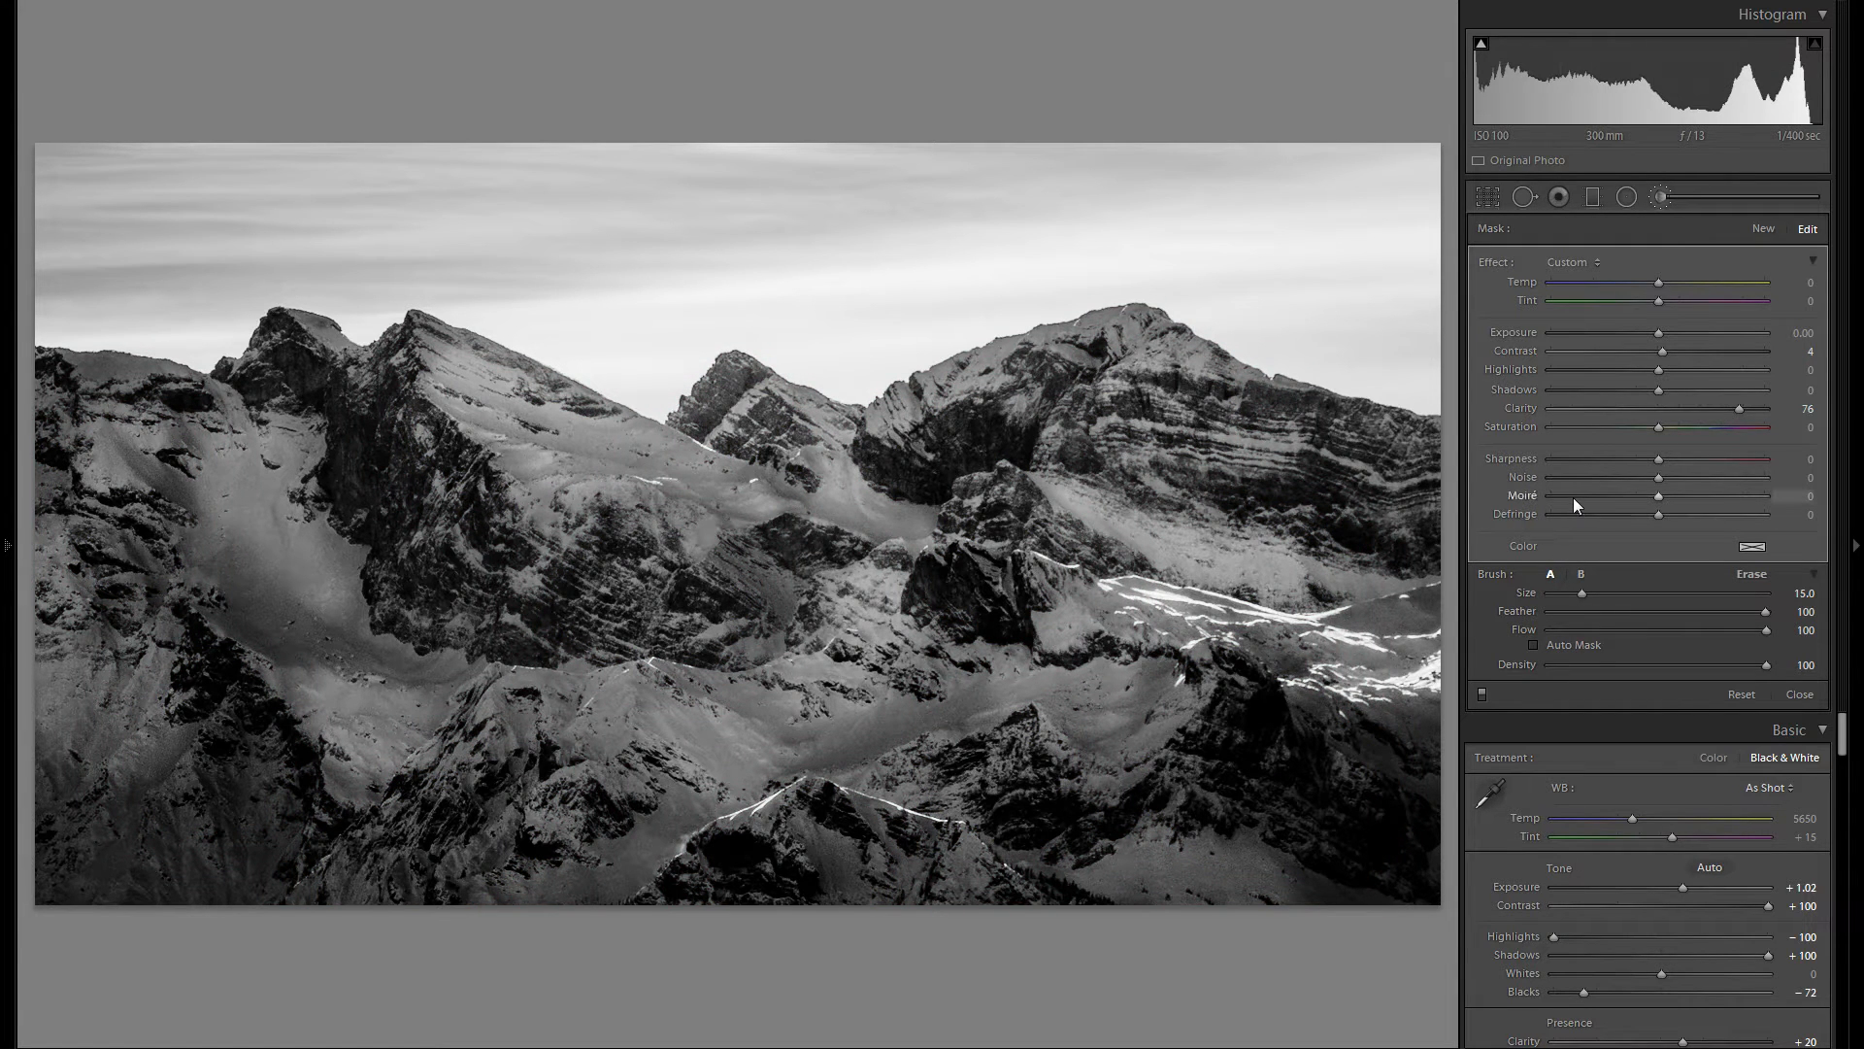
pyautogui.click(1482, 693)
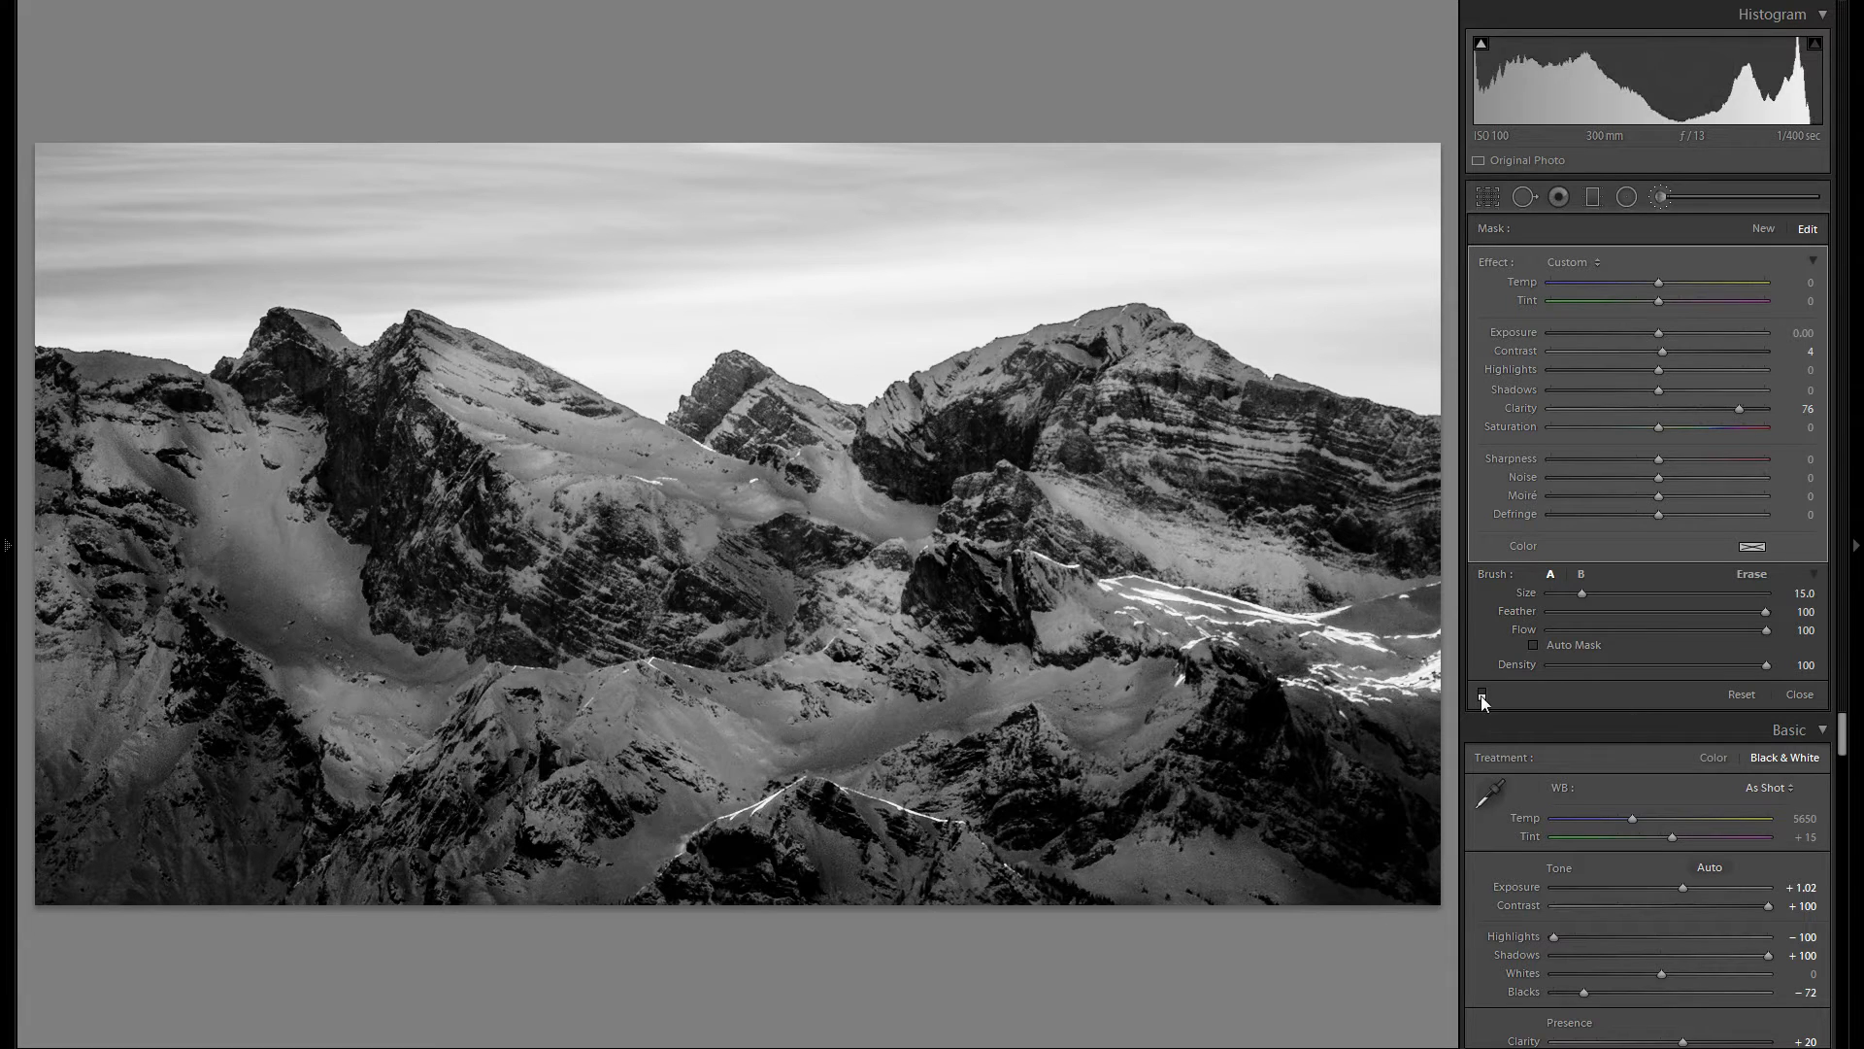
pyautogui.click(1482, 693)
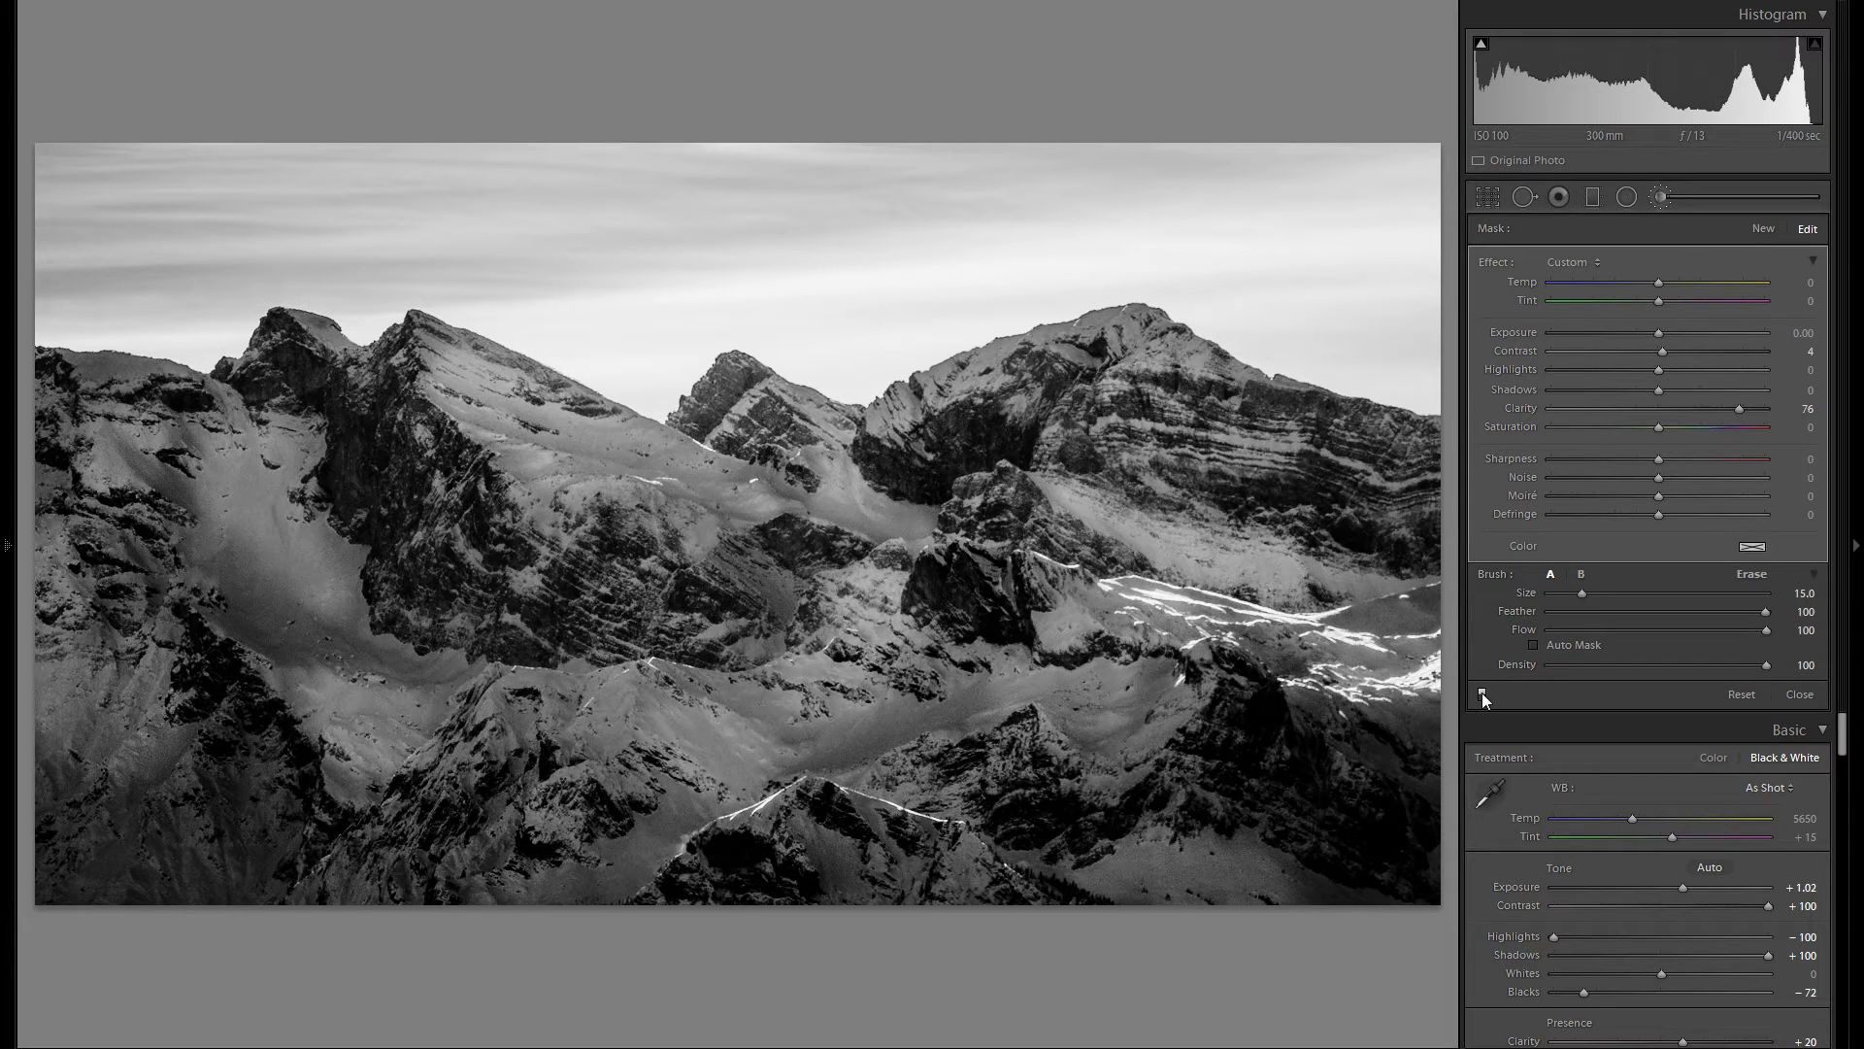
pyautogui.click(1482, 691)
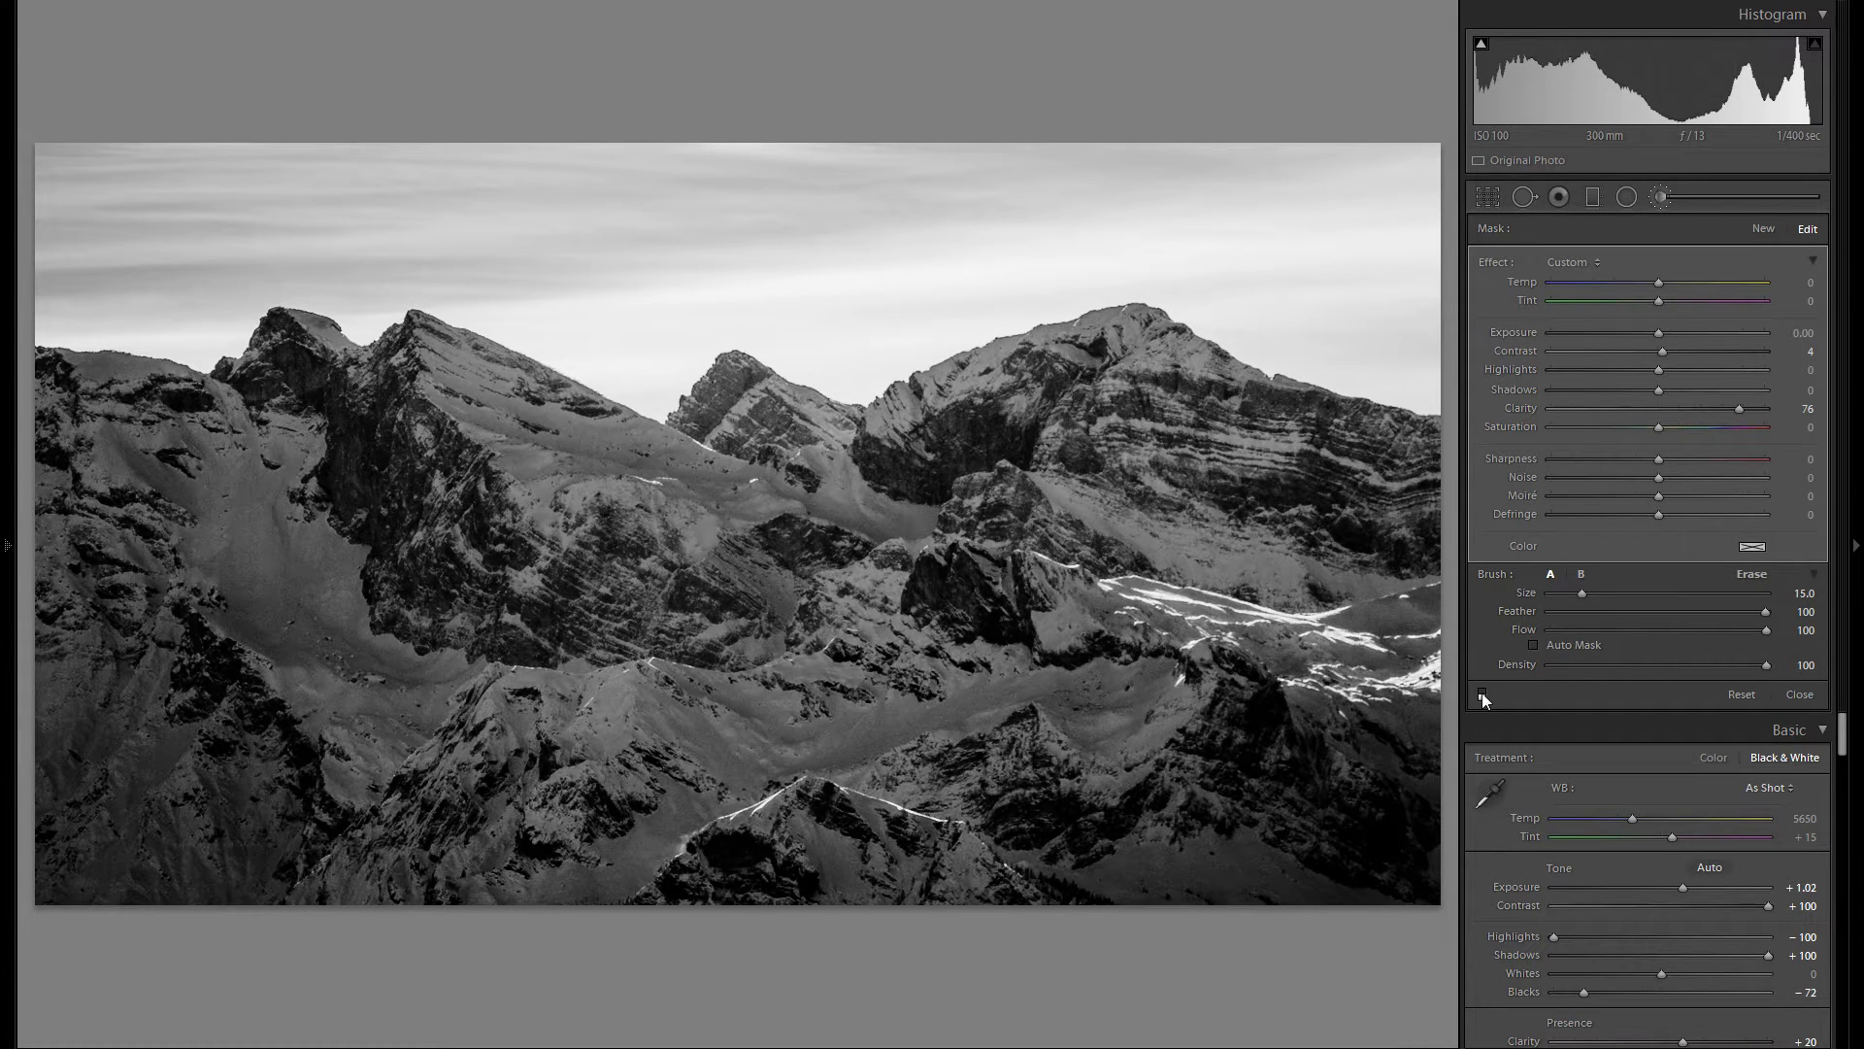
pyautogui.click(1482, 691)
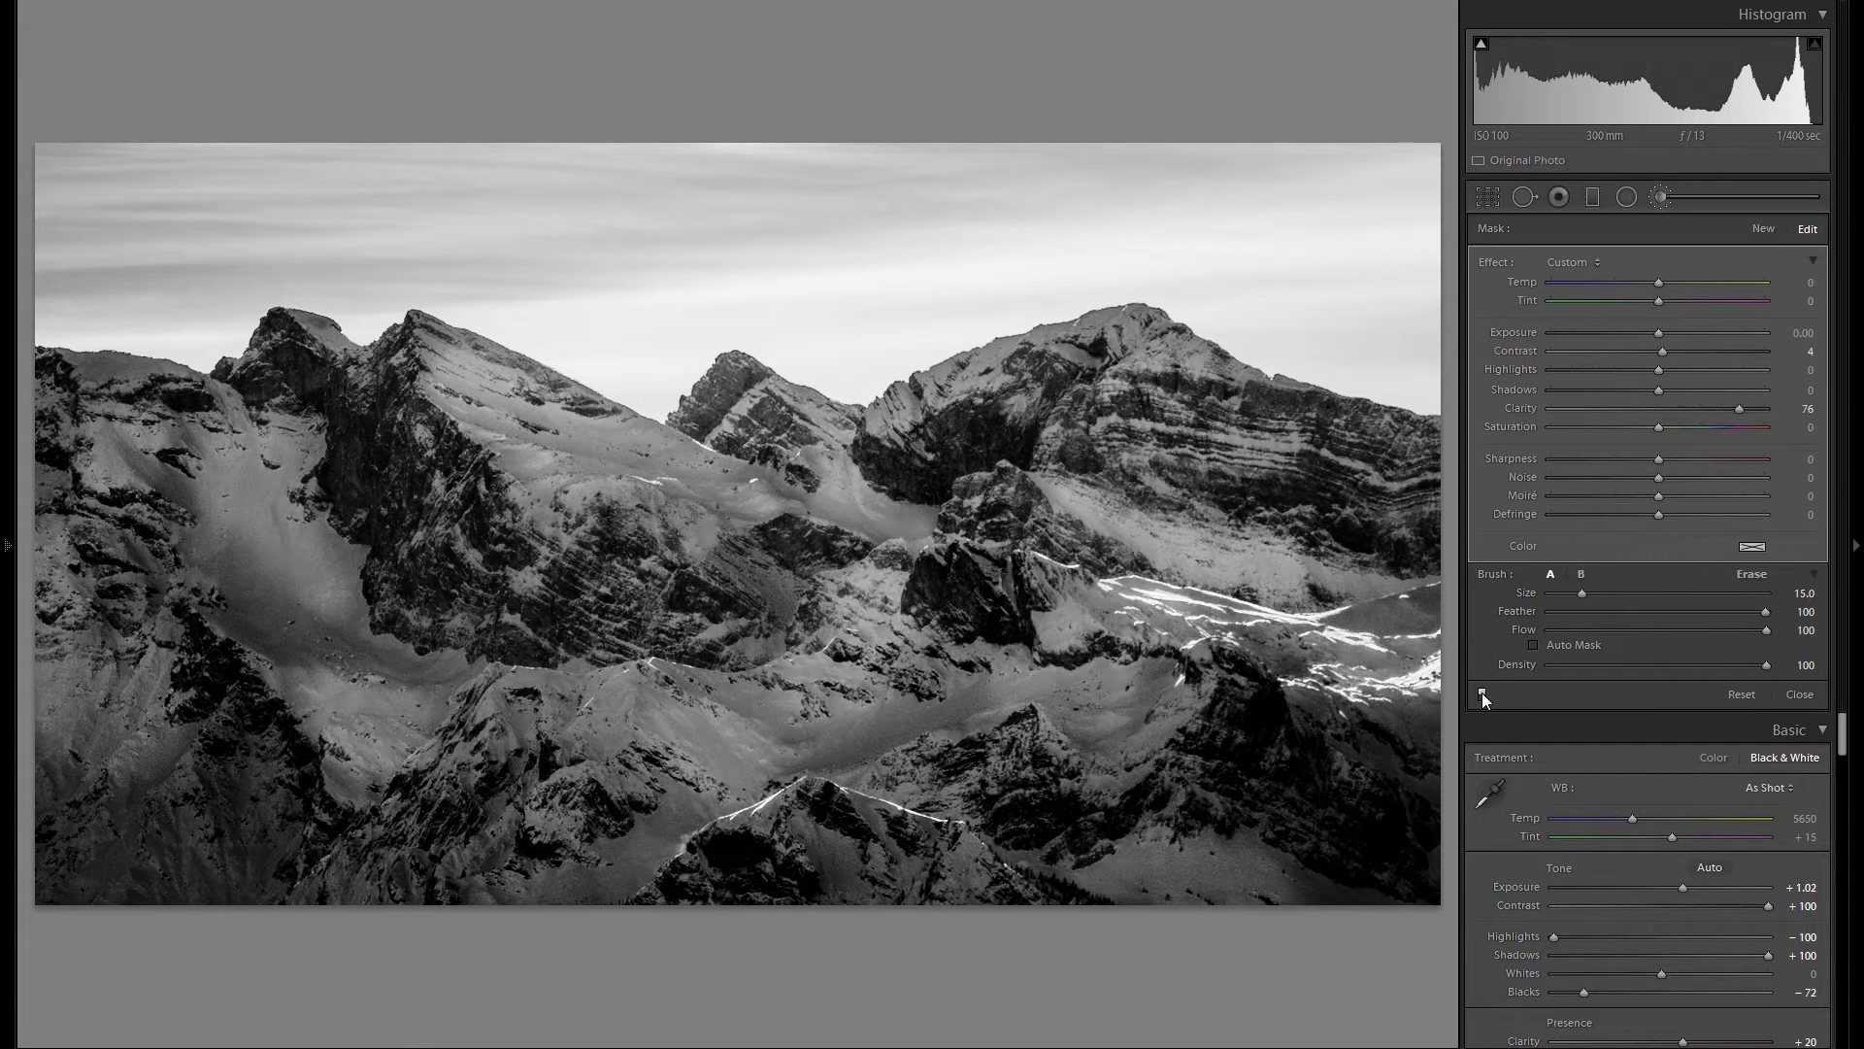
# Add a nearly horizontal graduated filter fading in from the sky over the mountains, and reset its Contrast and Clarity to 0
pyautogui.press('k')
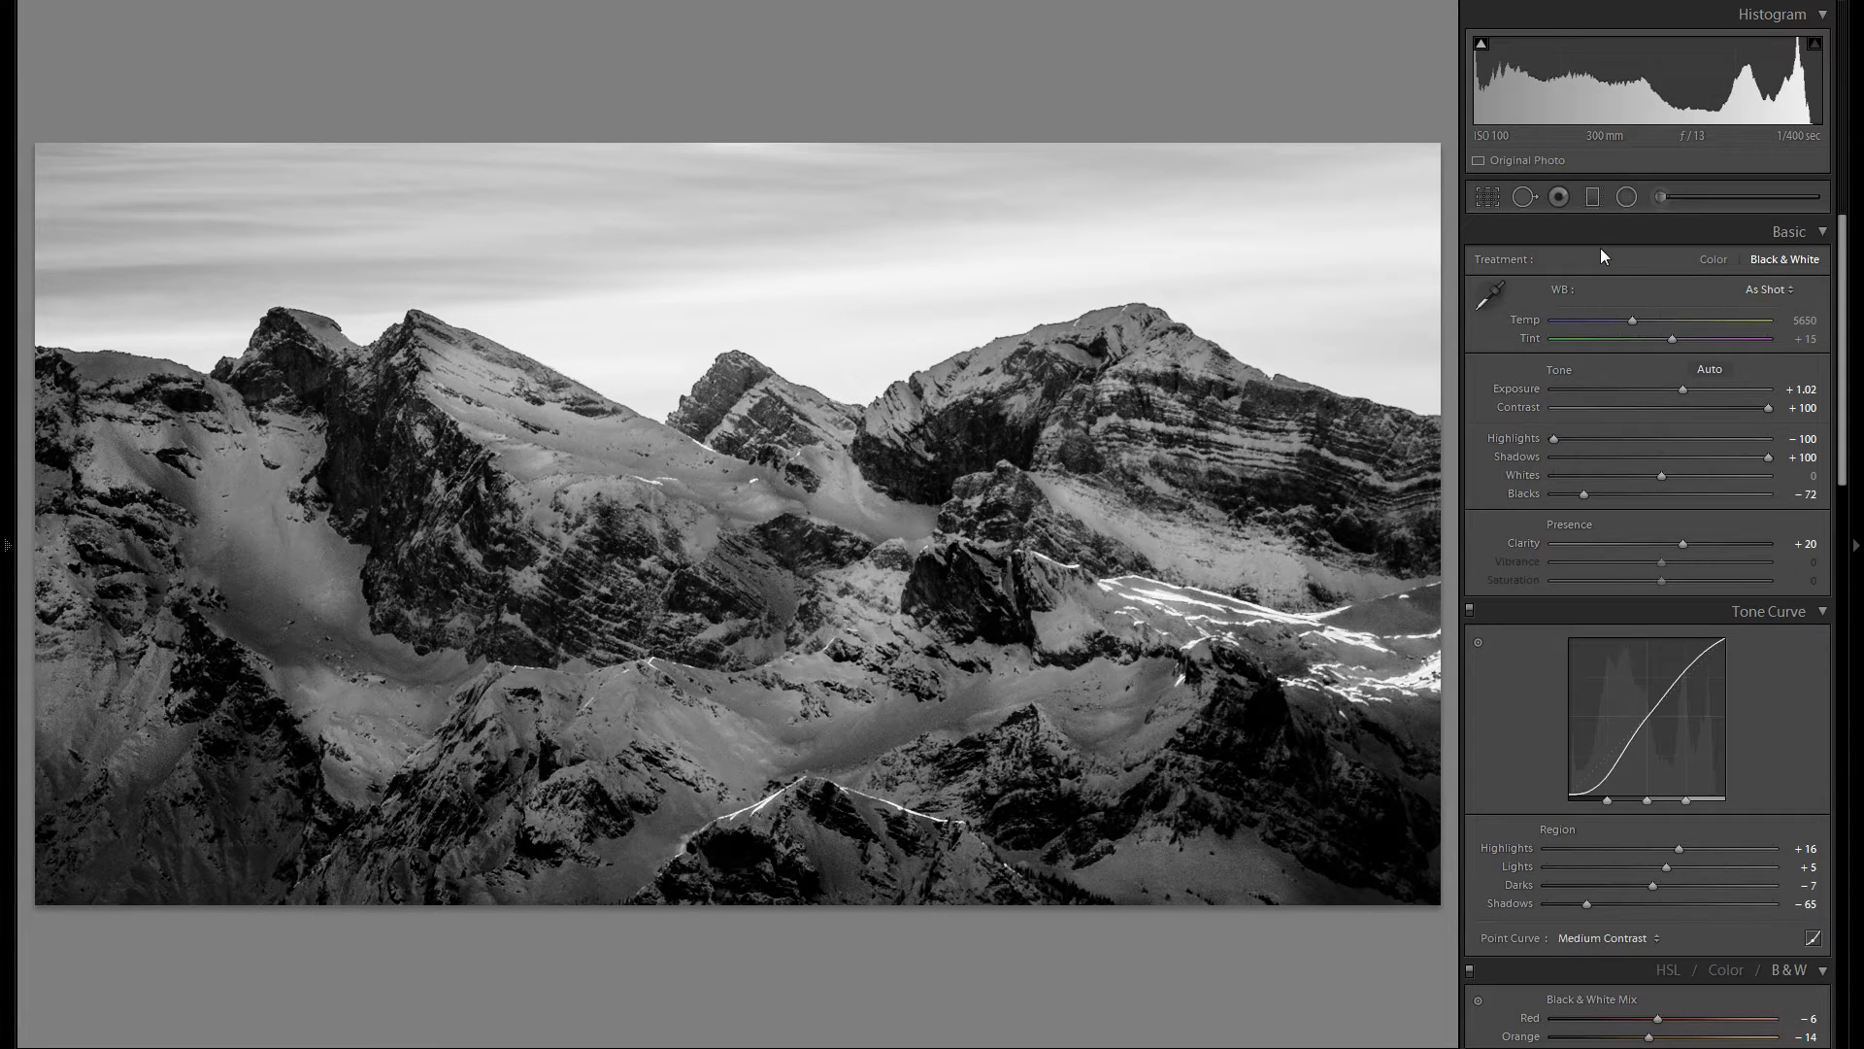
pyautogui.click(1593, 198)
pyautogui.moveTo(761, 269); pyautogui.dragTo(764, 234)
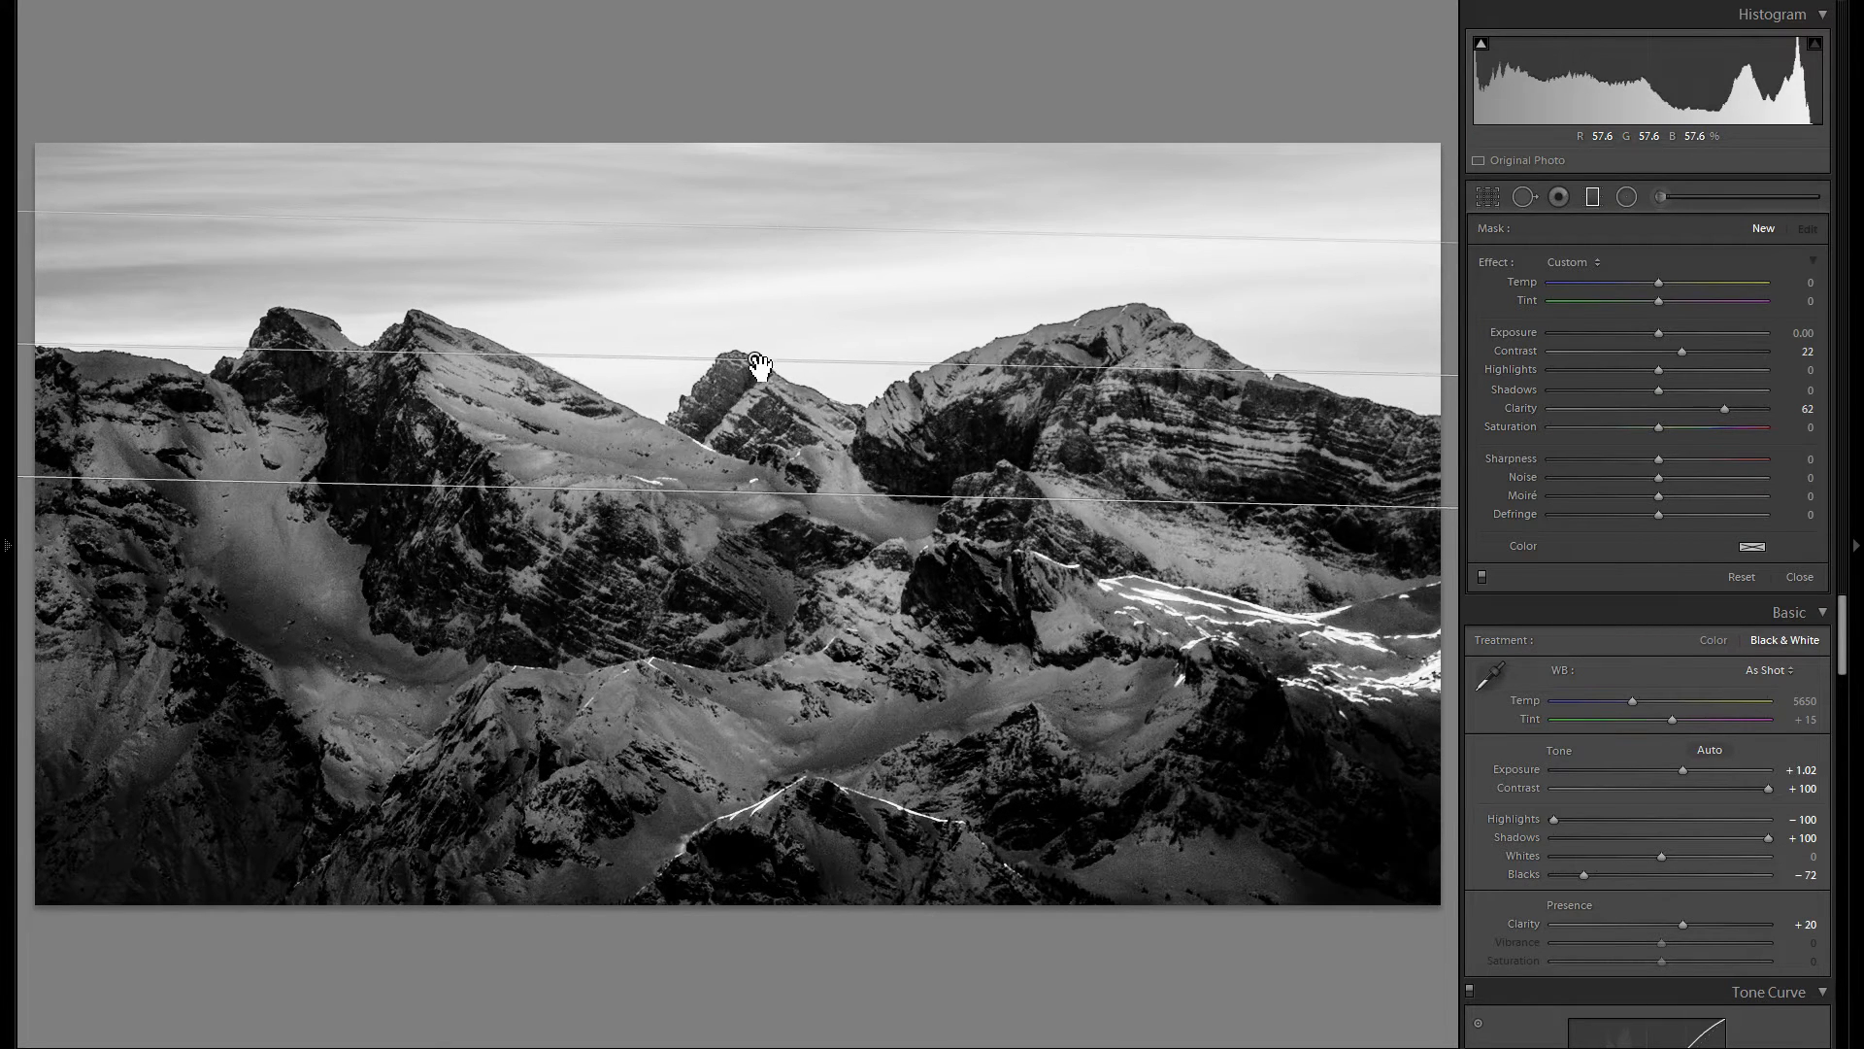
pyautogui.moveTo(755, 359); pyautogui.dragTo(754, 387)
pyautogui.doubleClick(1530, 353)
pyautogui.doubleClick(1515, 406)
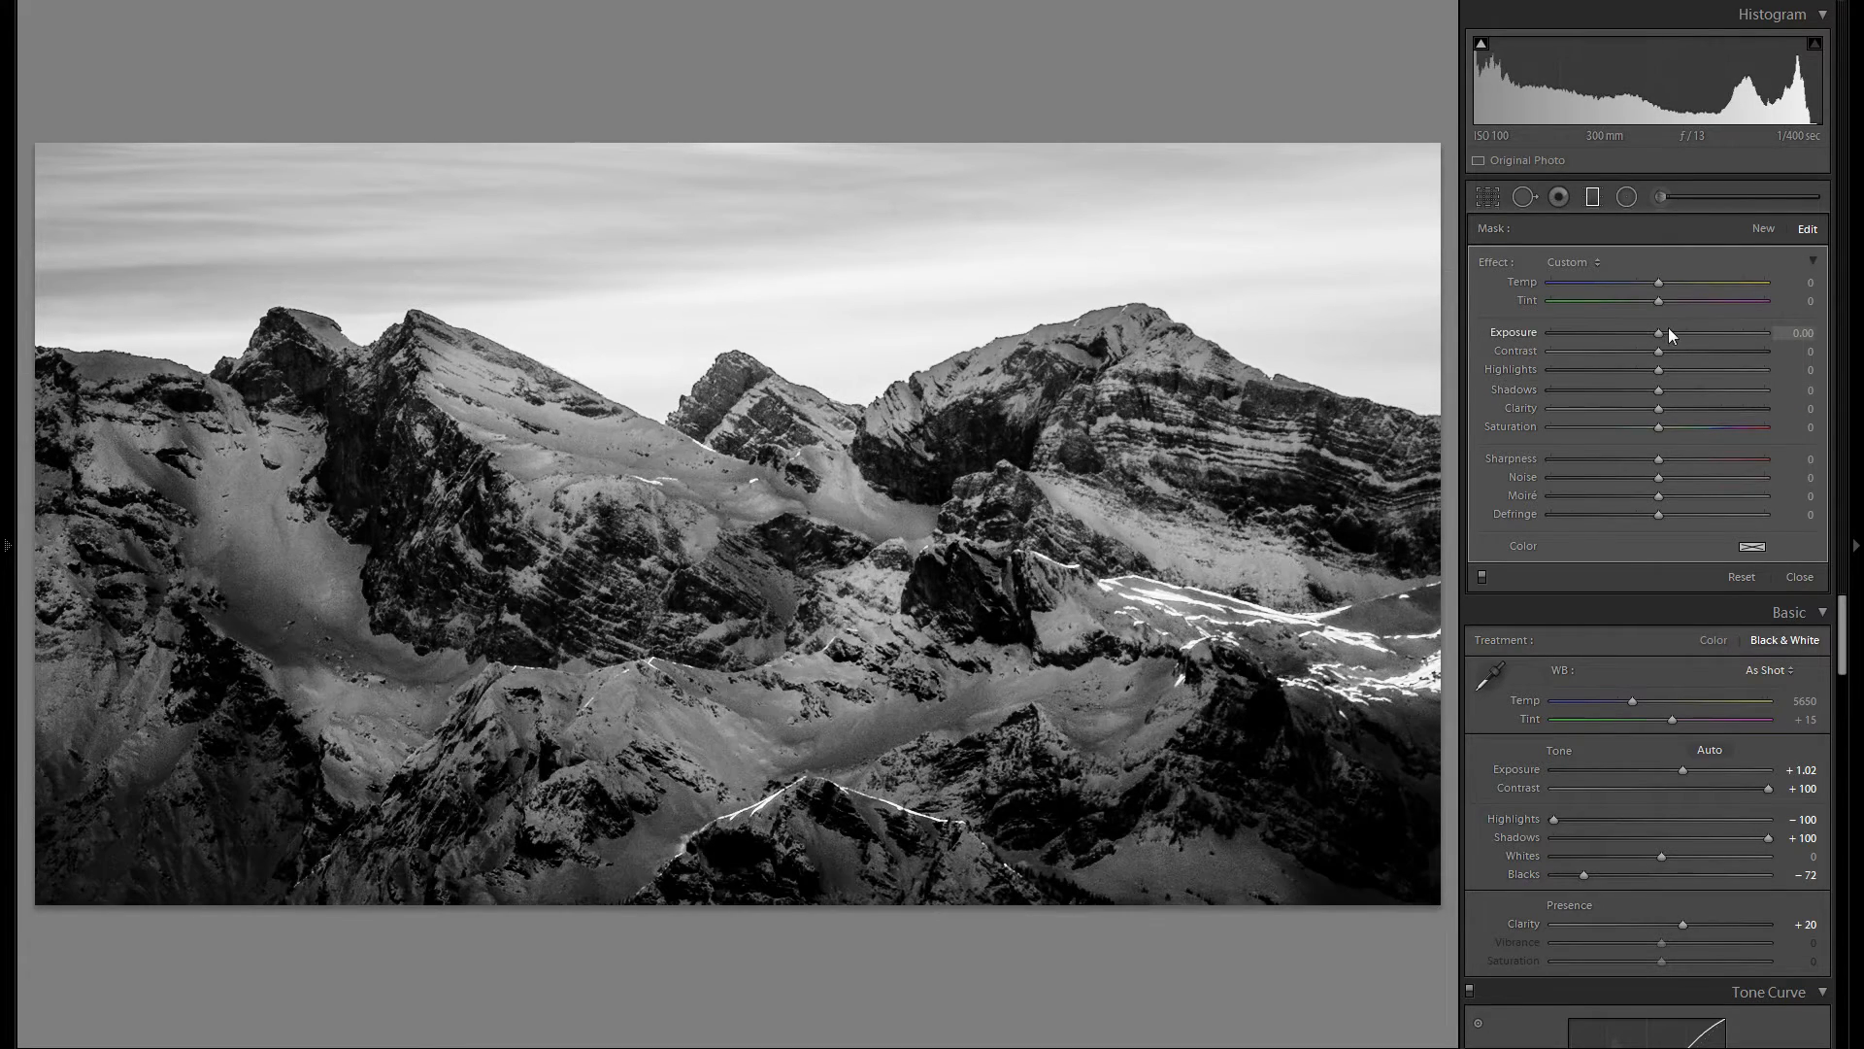
# Brighten the mountains by setting the graduated filter's Exposure to 0.23
pyautogui.moveTo(1661, 331); pyautogui.dragTo(1663, 331)
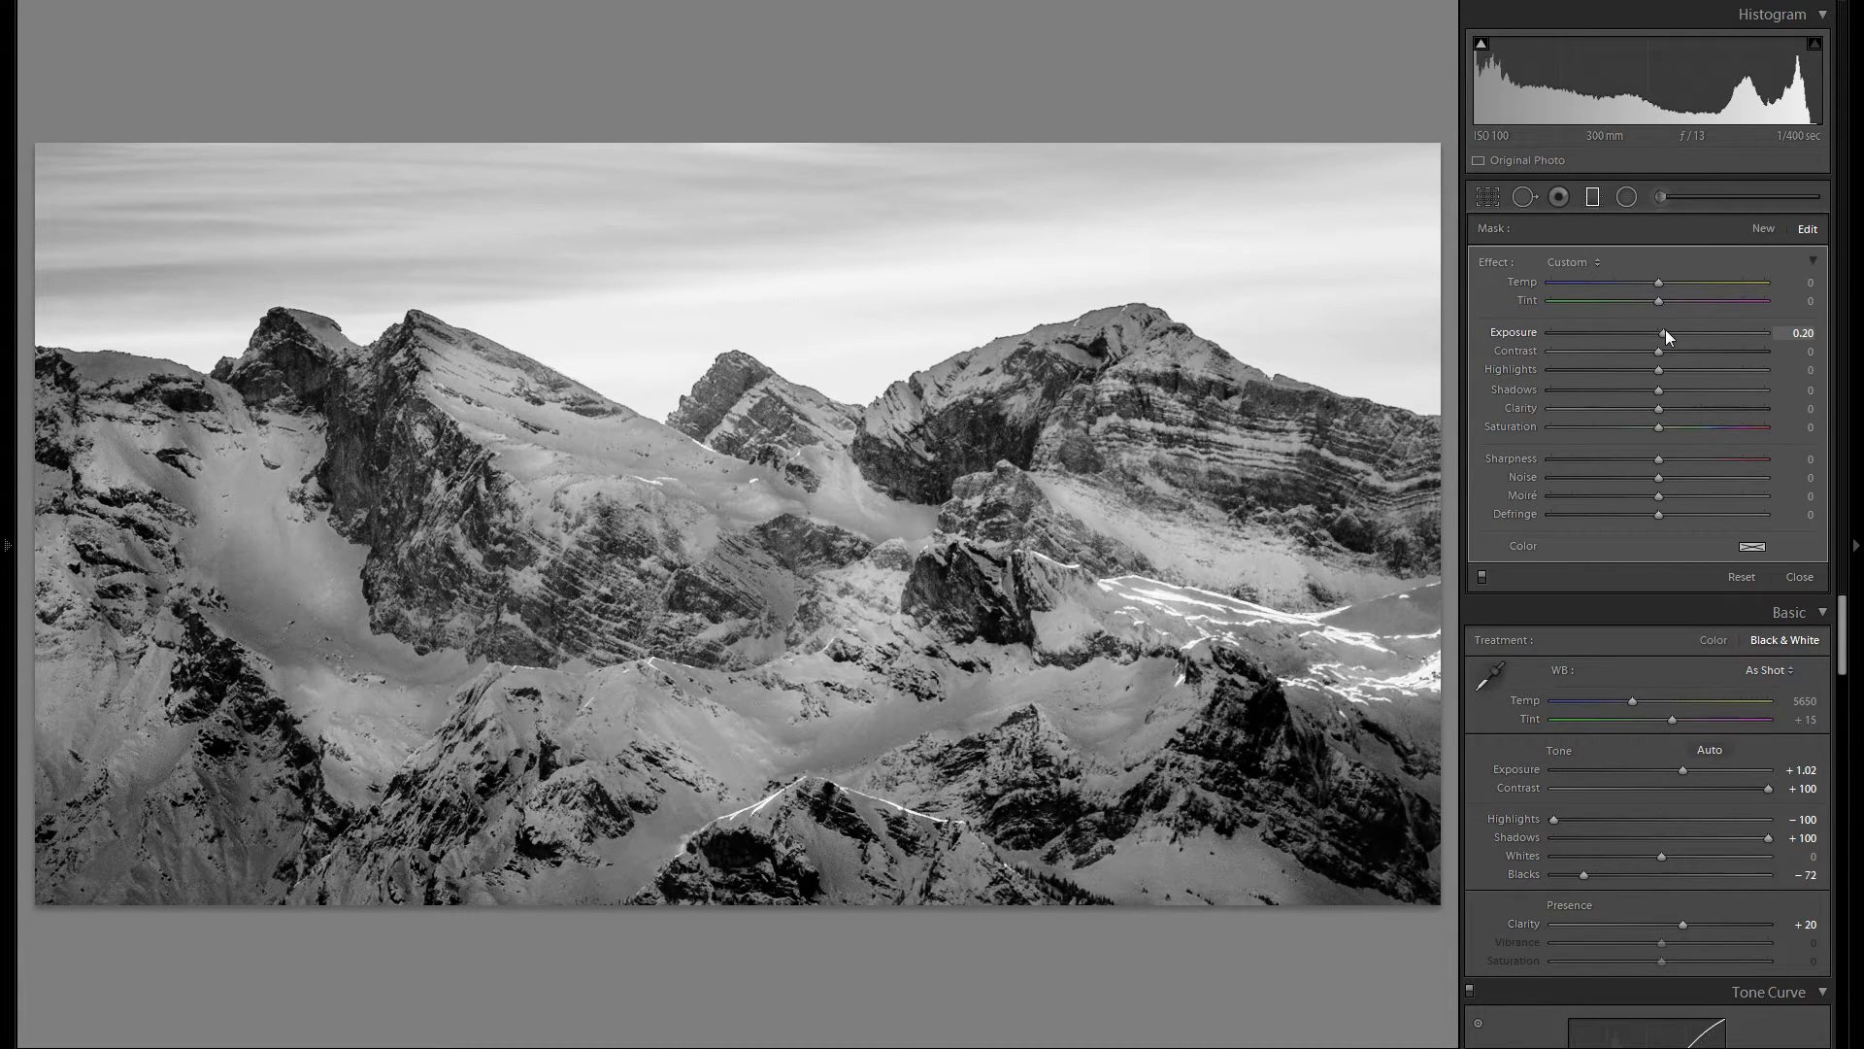
pyautogui.moveTo(1664, 331); pyautogui.dragTo(1674, 331)
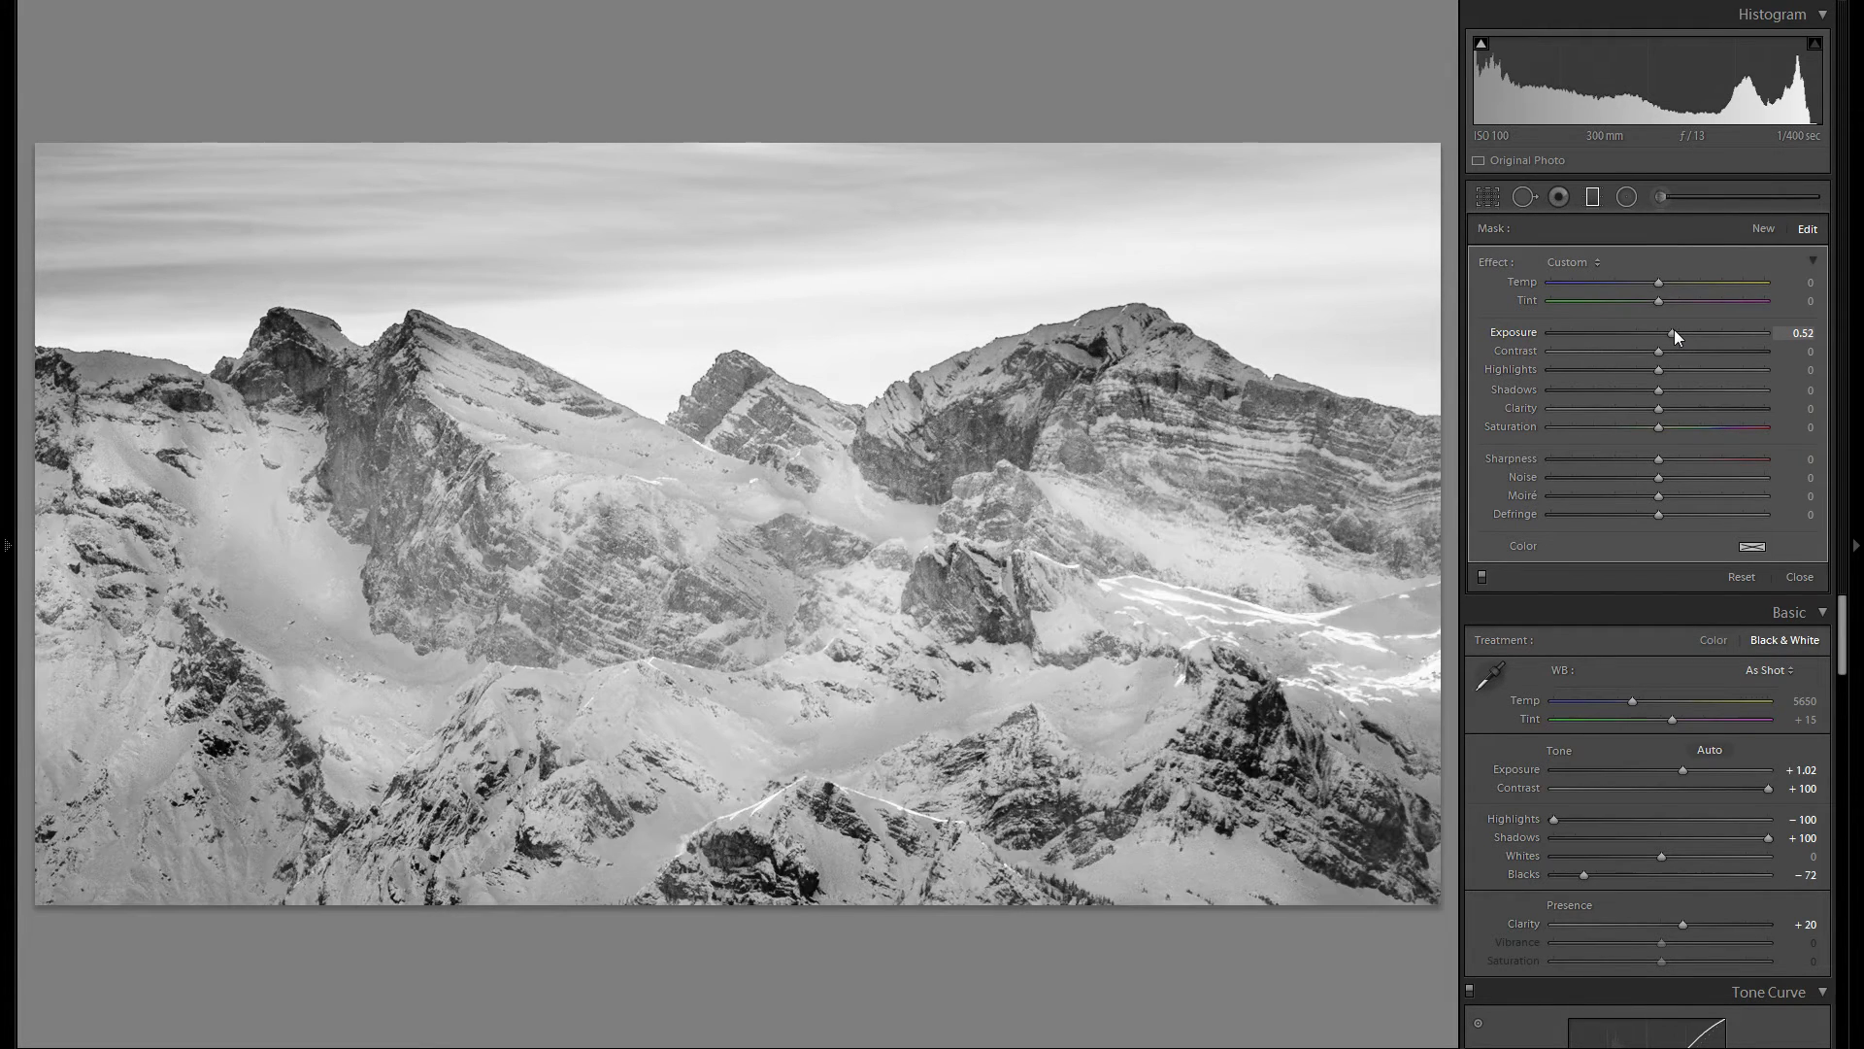
pyautogui.moveTo(1674, 331); pyautogui.dragTo(1666, 332)
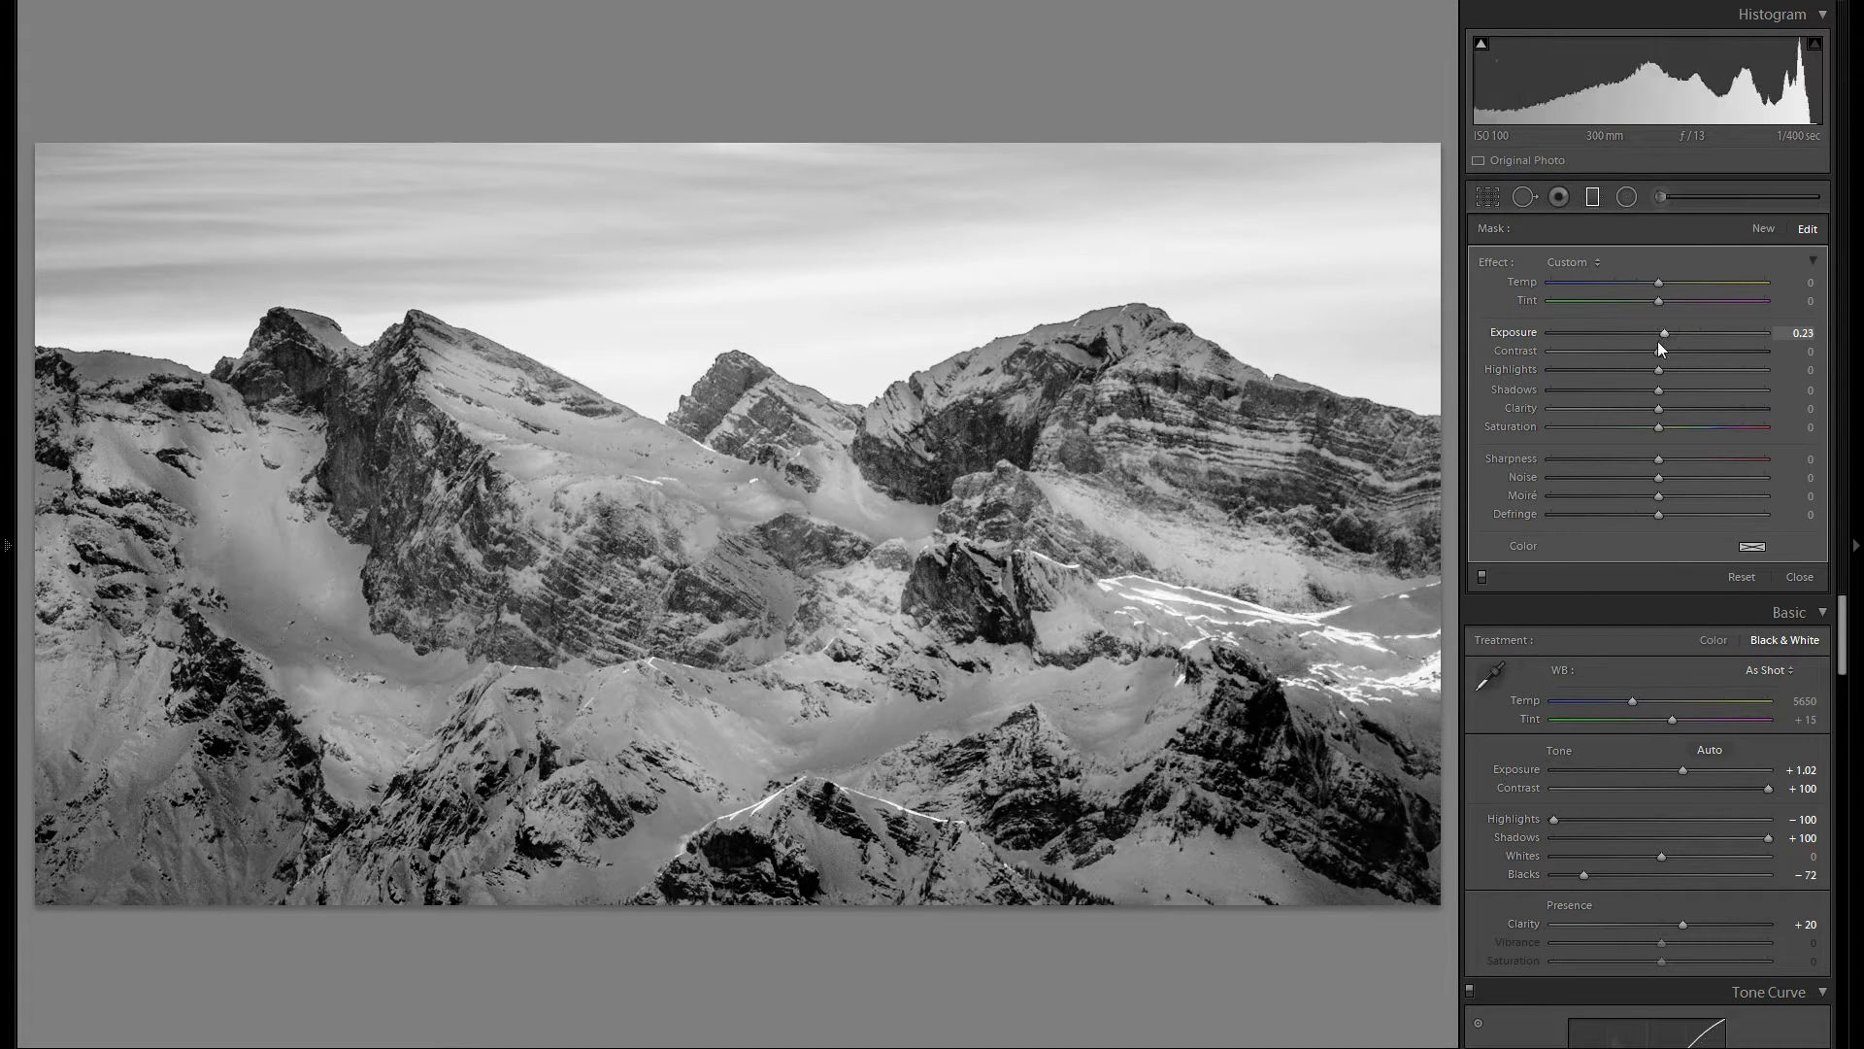
# Paint a new Size 12 brush mask with Contrast 17 and Clarity 62 over the central dark rock and the right peak's cliff
pyautogui.click(1657, 198)
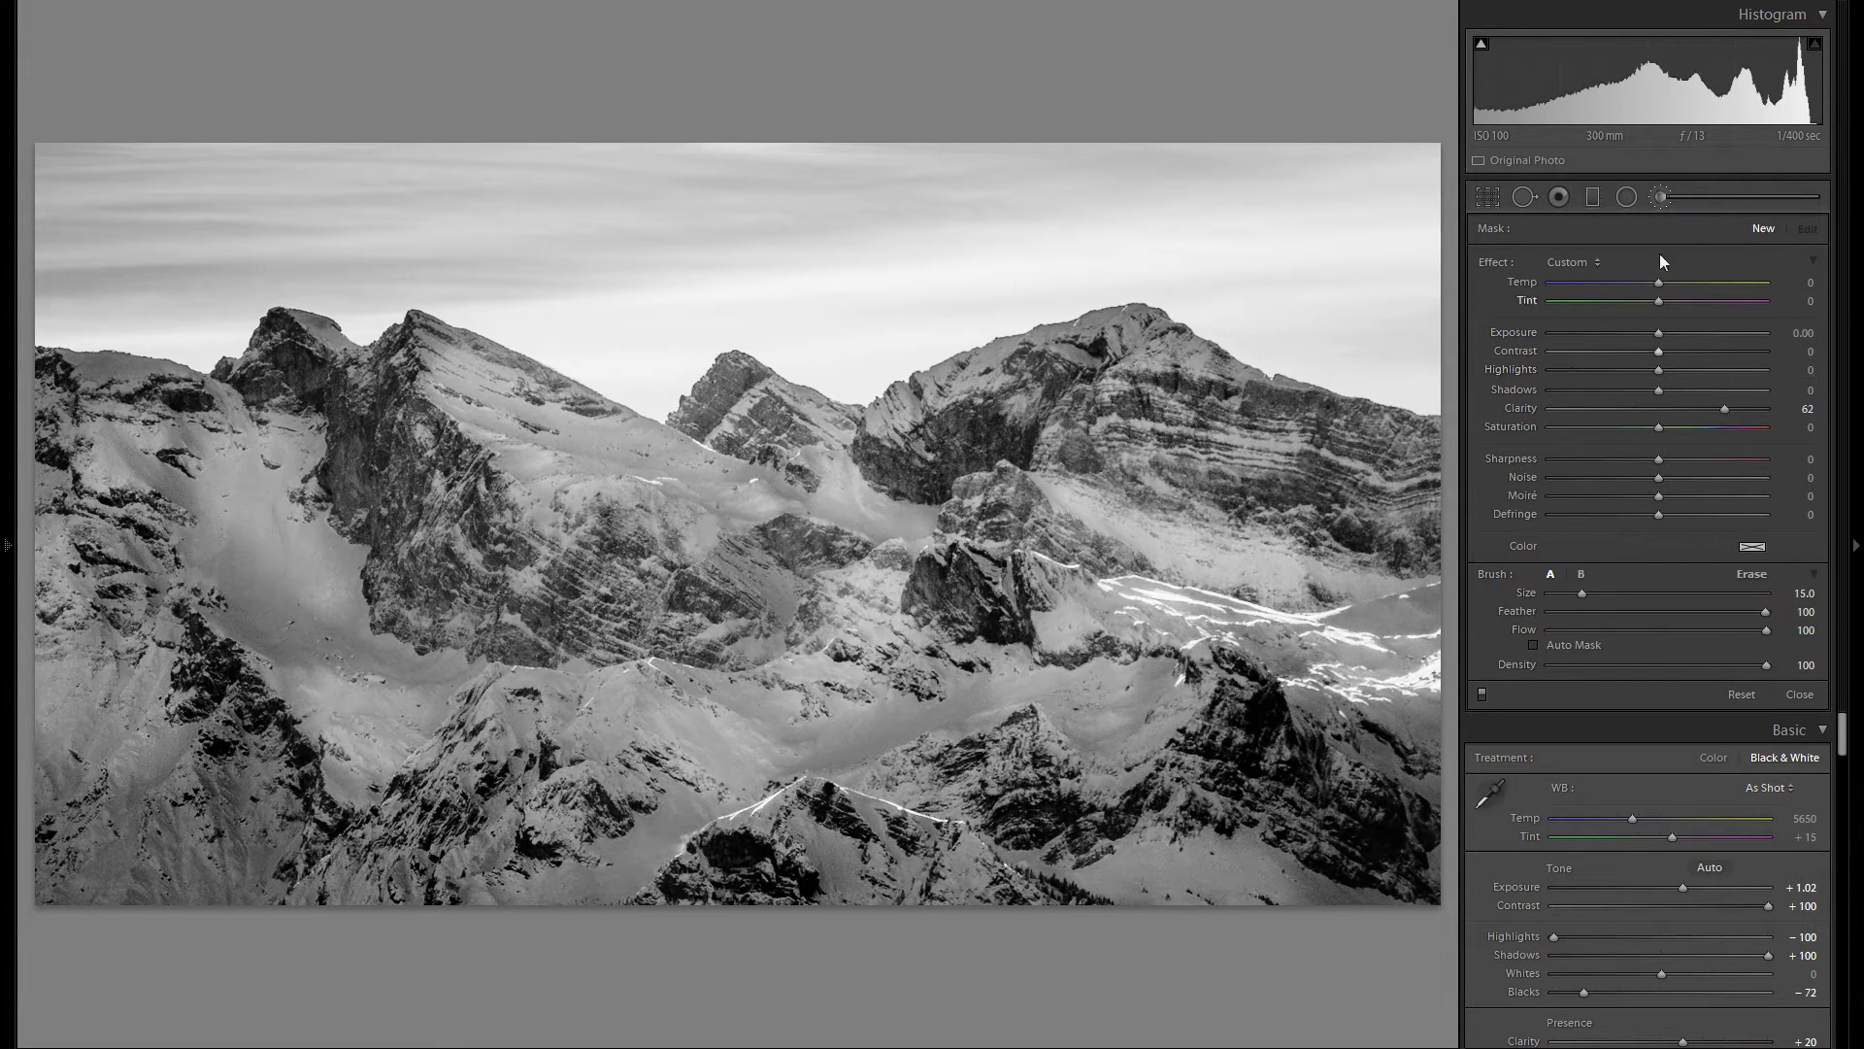
pyautogui.moveTo(1676, 352); pyautogui.dragTo(1677, 353)
pyautogui.scroll(-2, 930, 525)
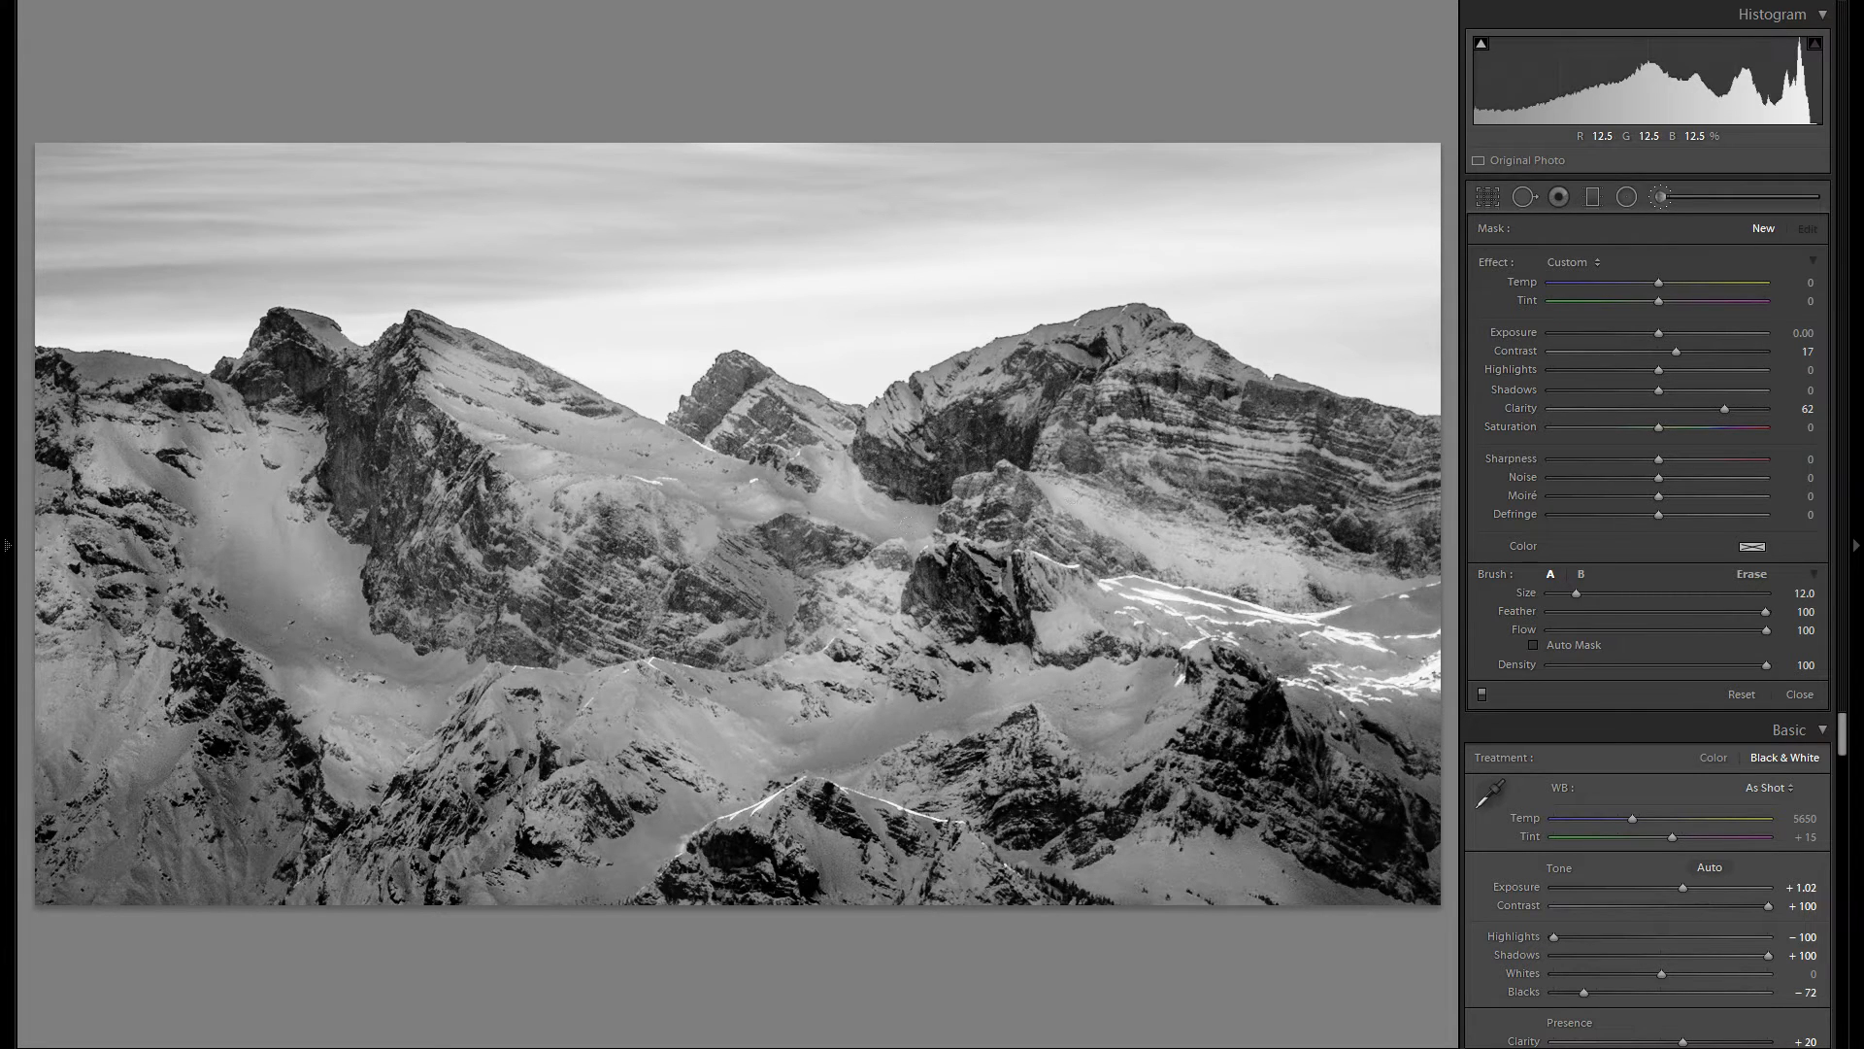
pyautogui.moveTo(956, 437); pyautogui.dragTo(1047, 429)
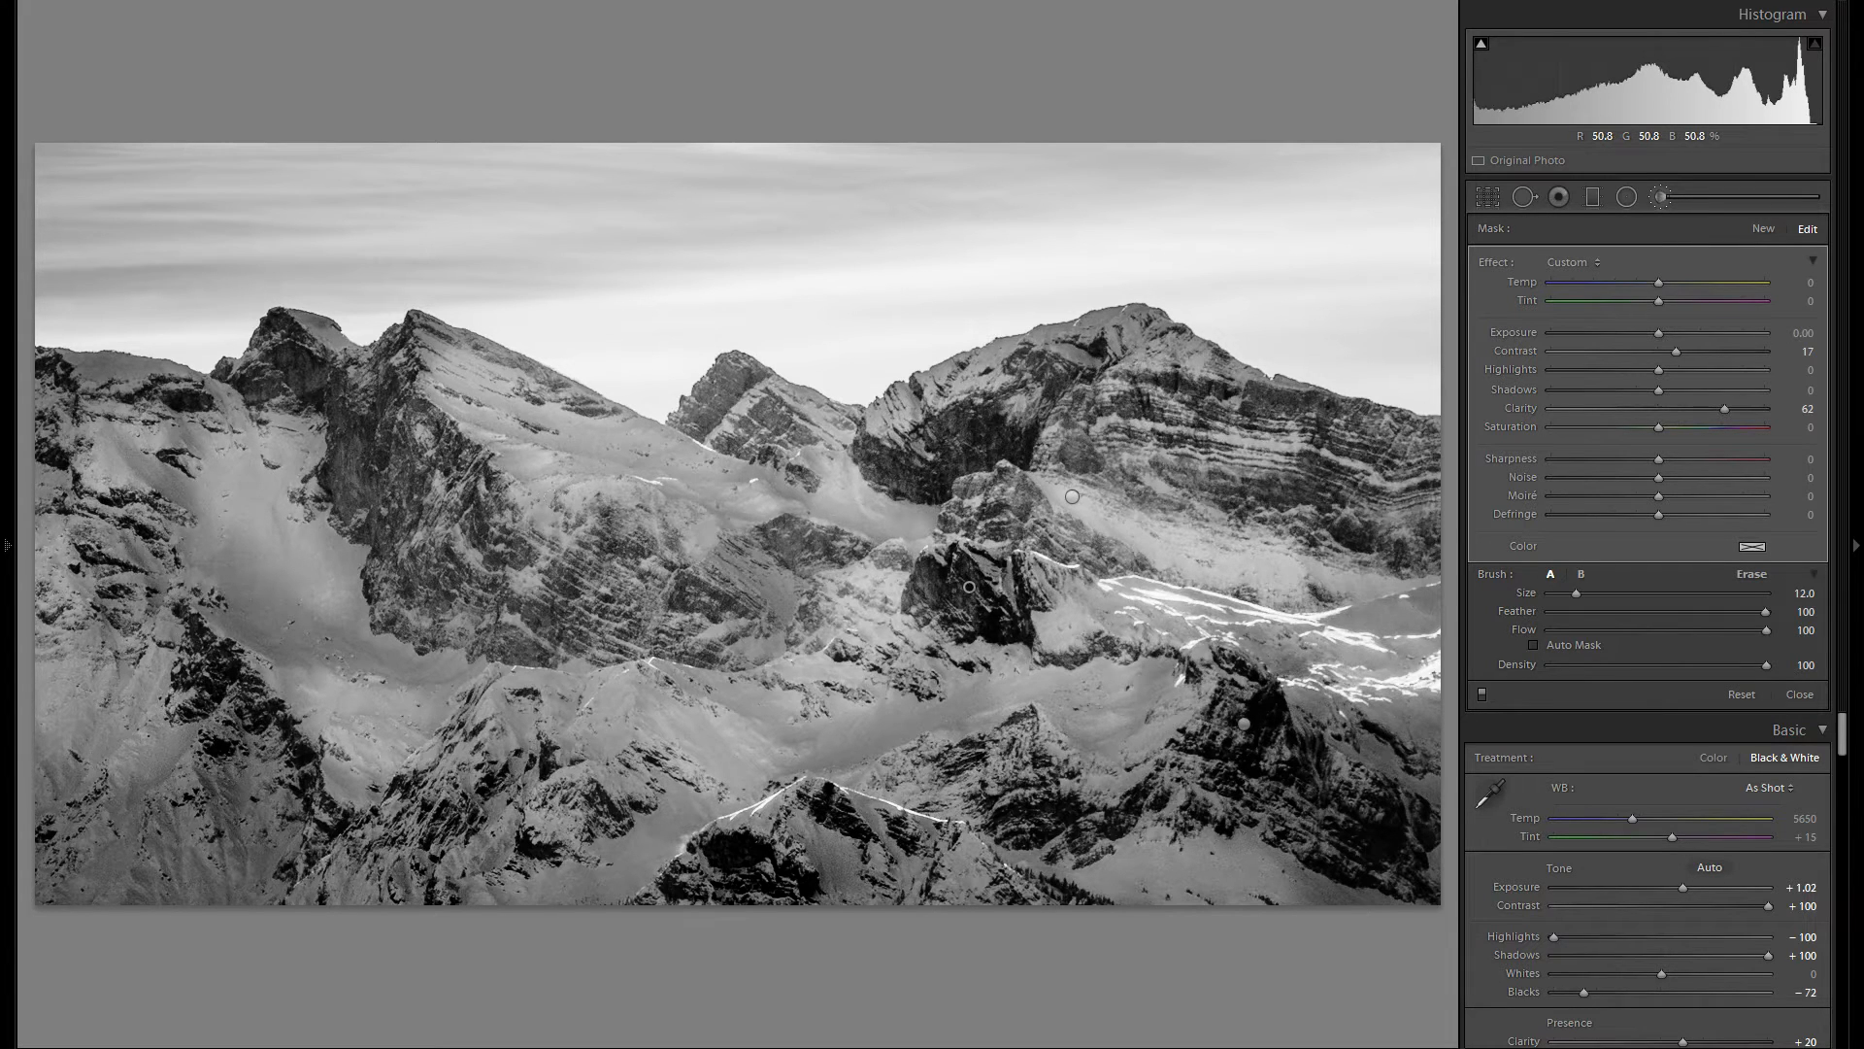
# Extend the Contrast 17, Clarity 62 brush mask over the left mountain's cliff and the dark rocks at its lower left, and finish brushing
pyautogui.moveTo(570, 582); pyautogui.dragTo(480, 549)
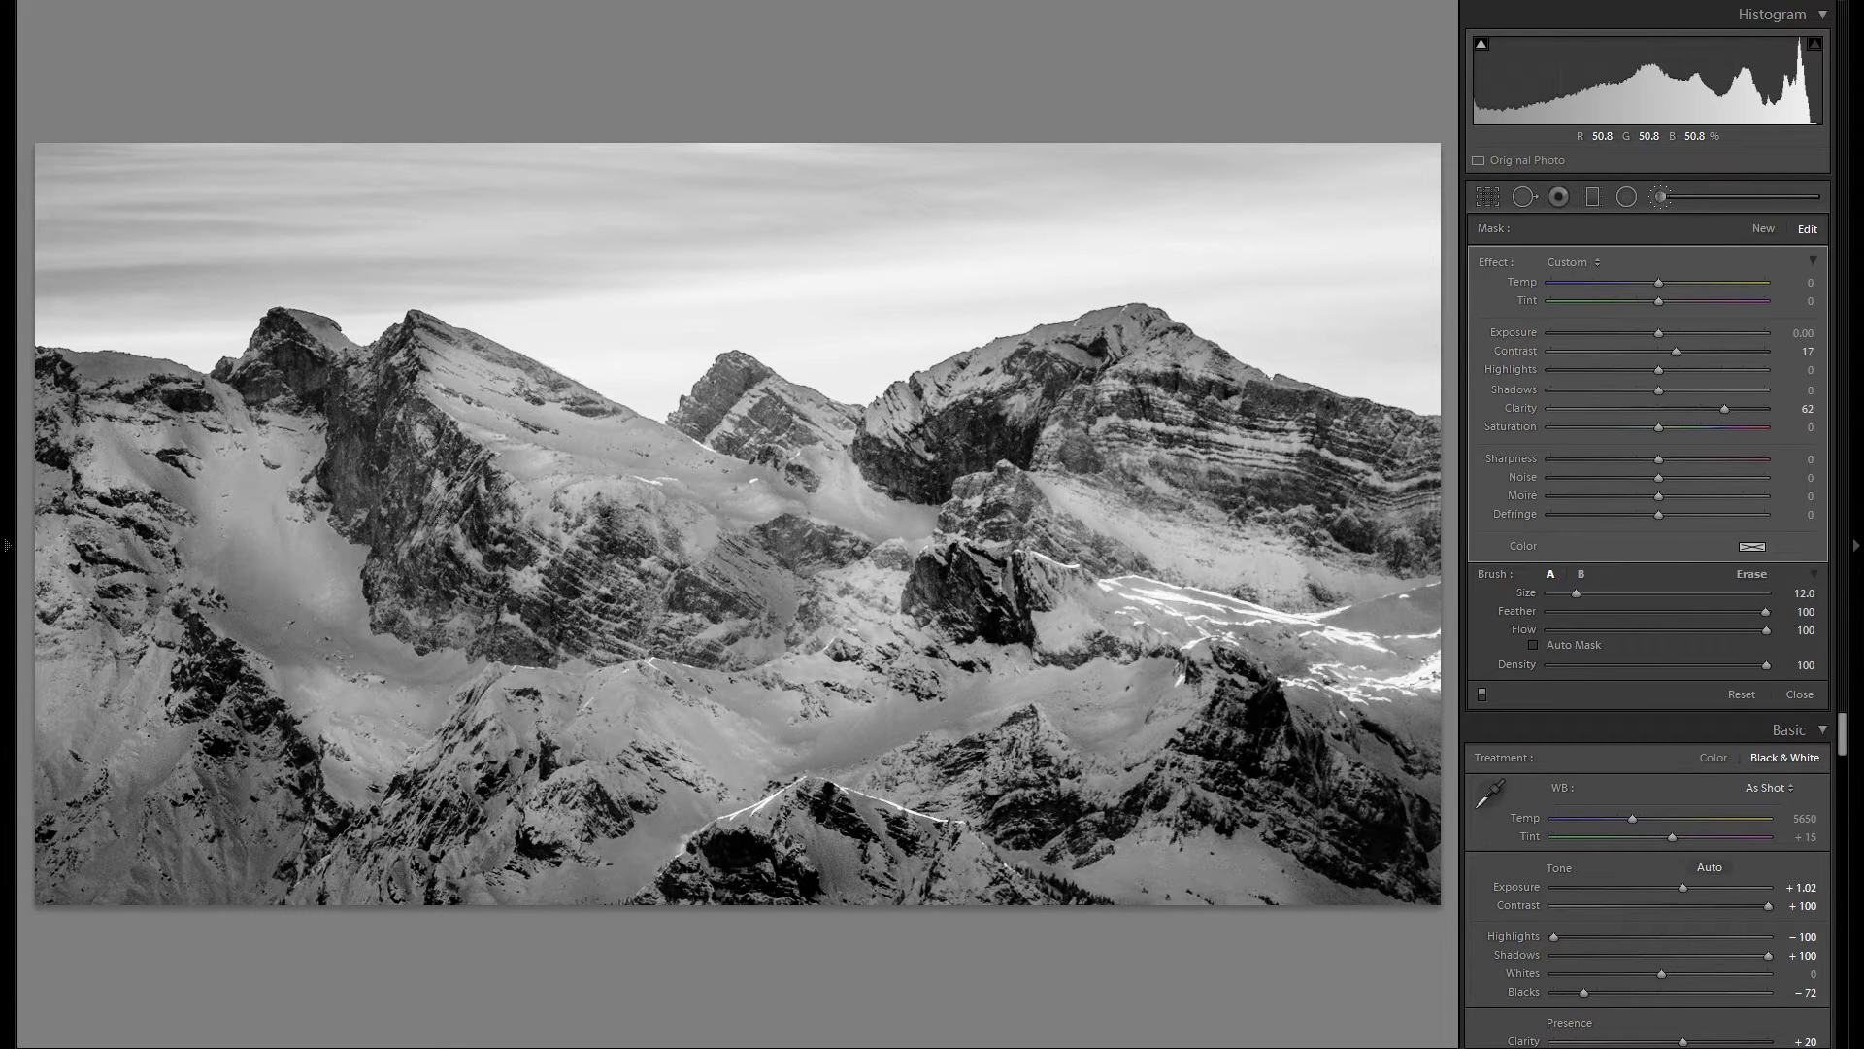
pyautogui.moveTo(390, 457); pyautogui.dragTo(371, 413)
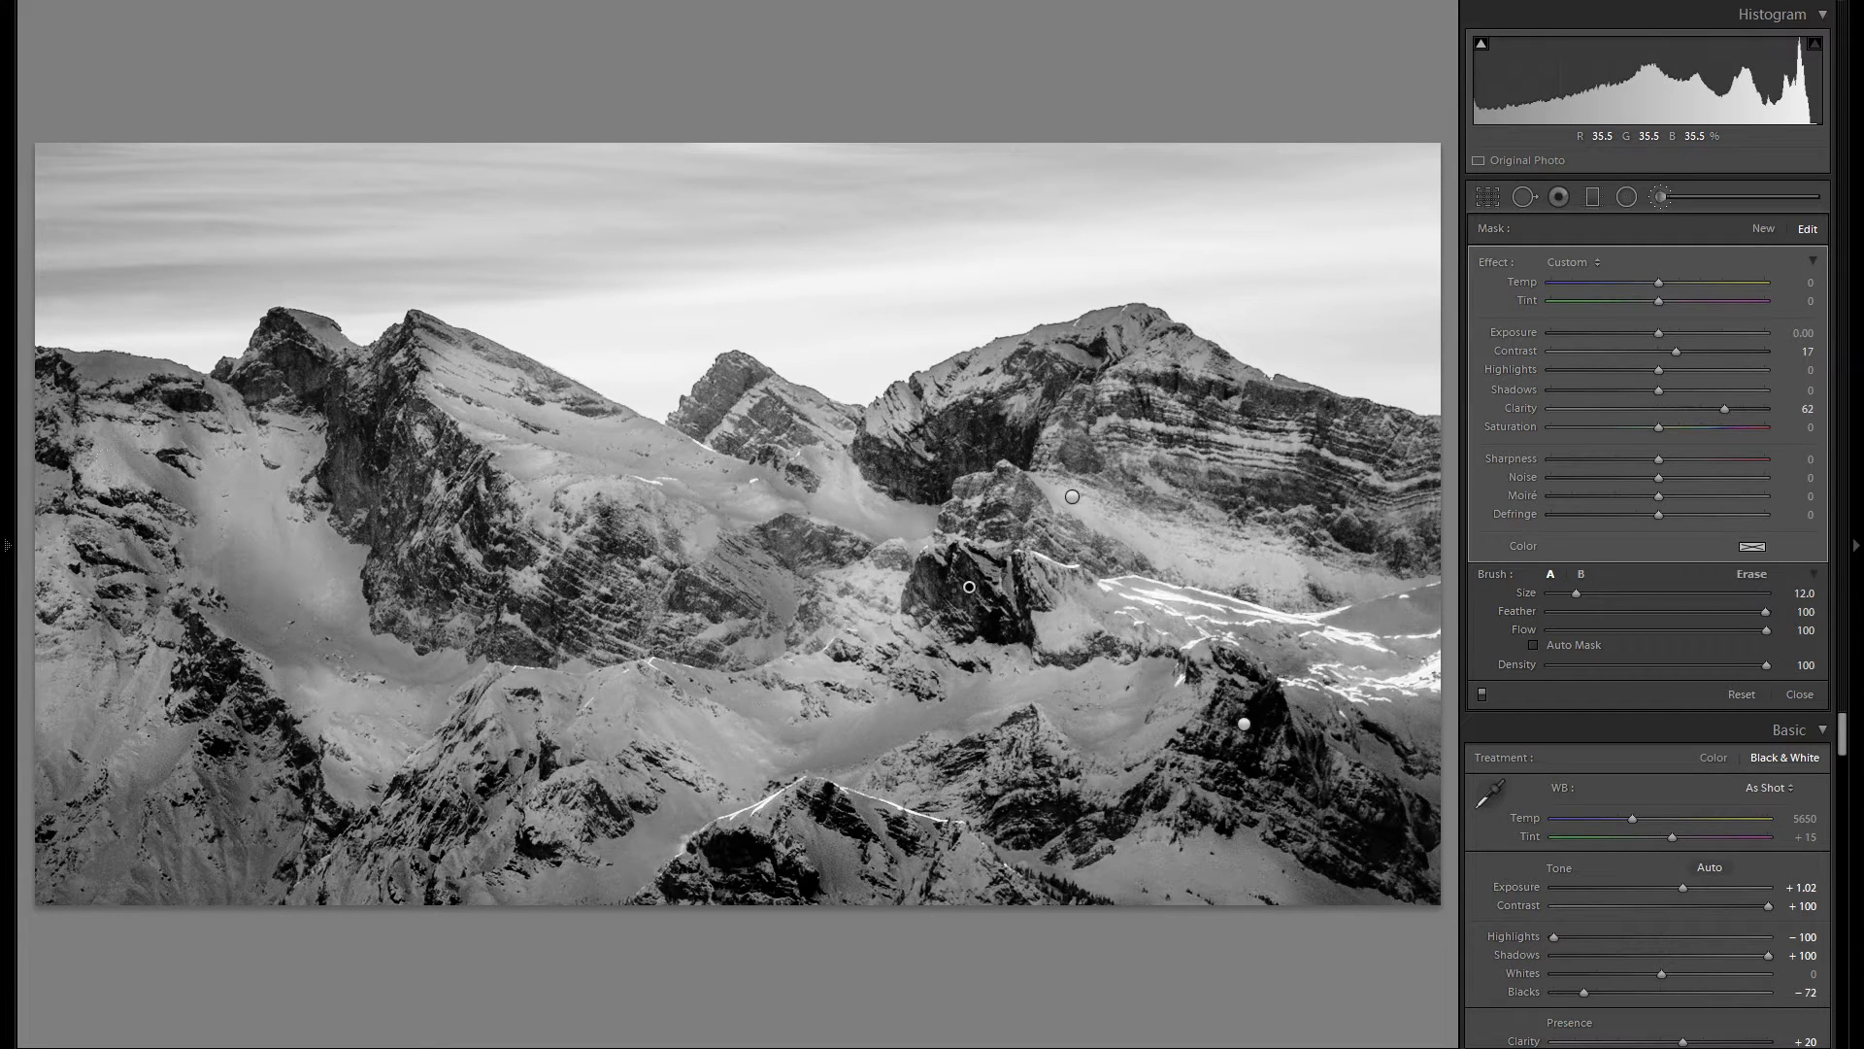
pyautogui.moveTo(446, 784); pyautogui.dragTo(432, 820)
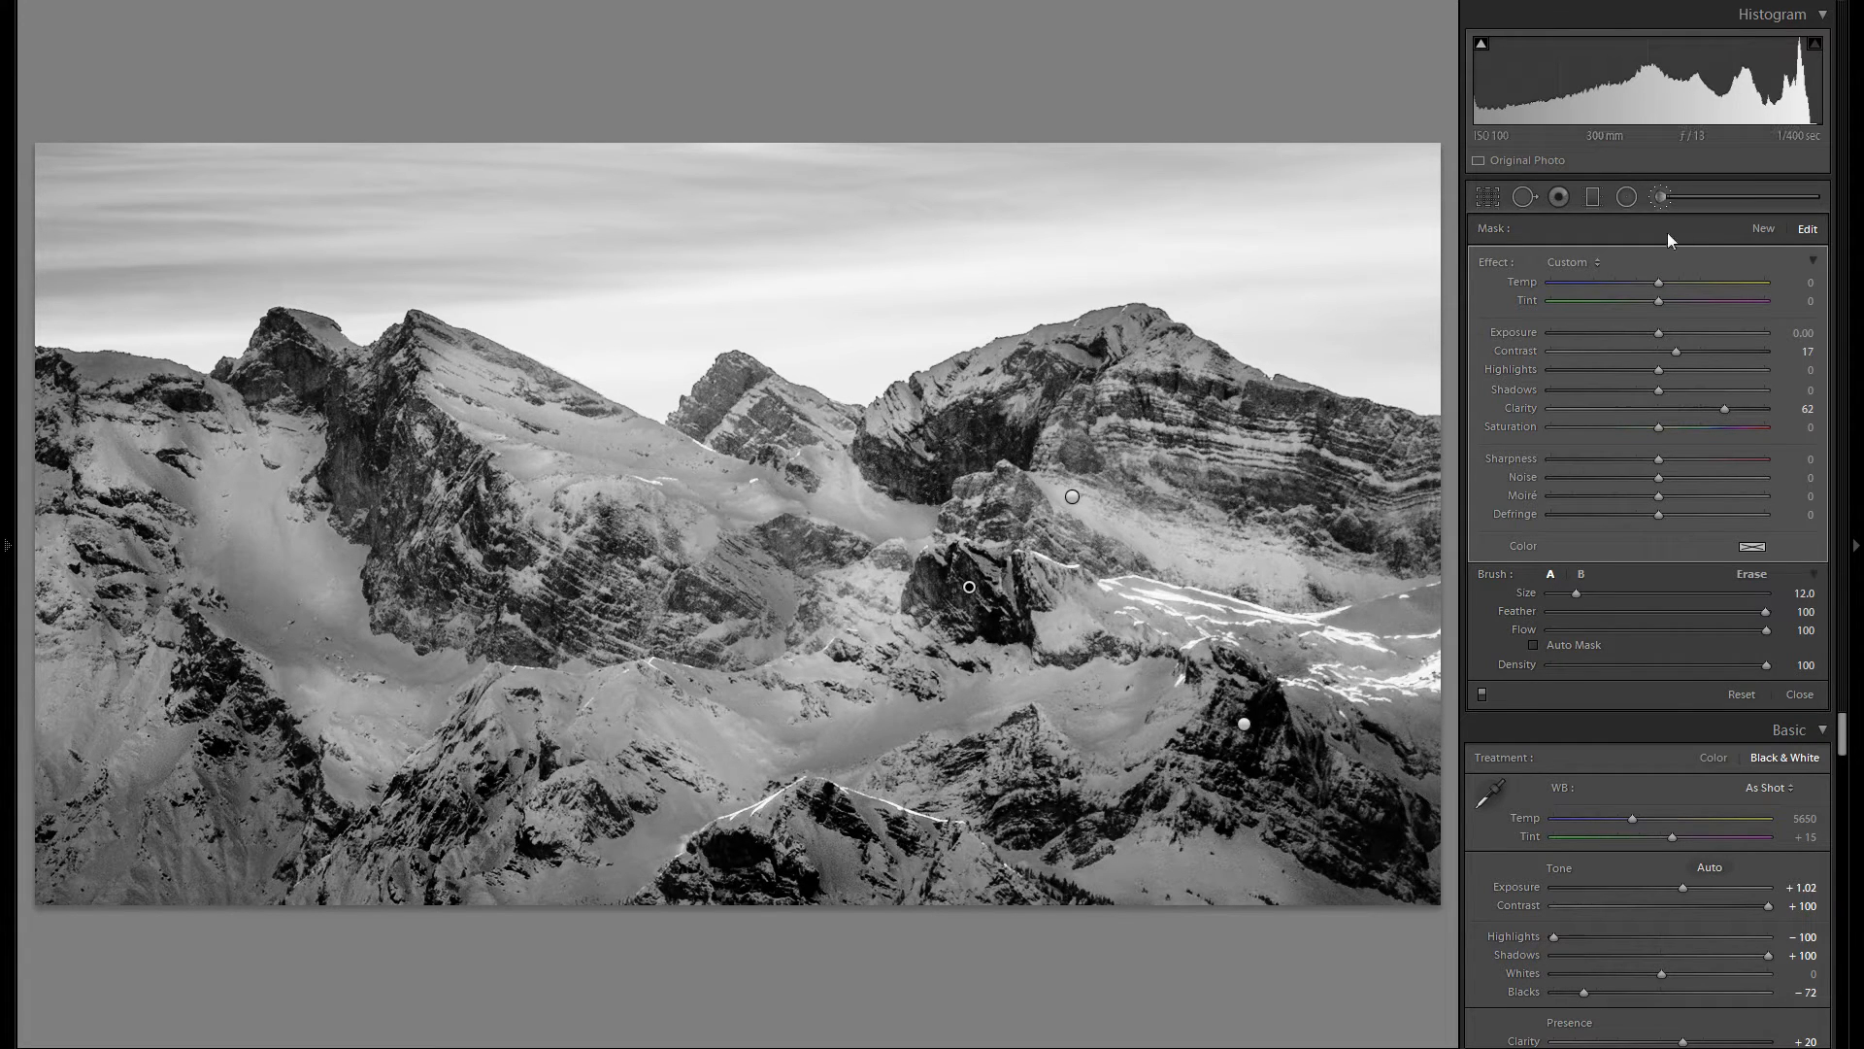
pyautogui.click(1662, 196)
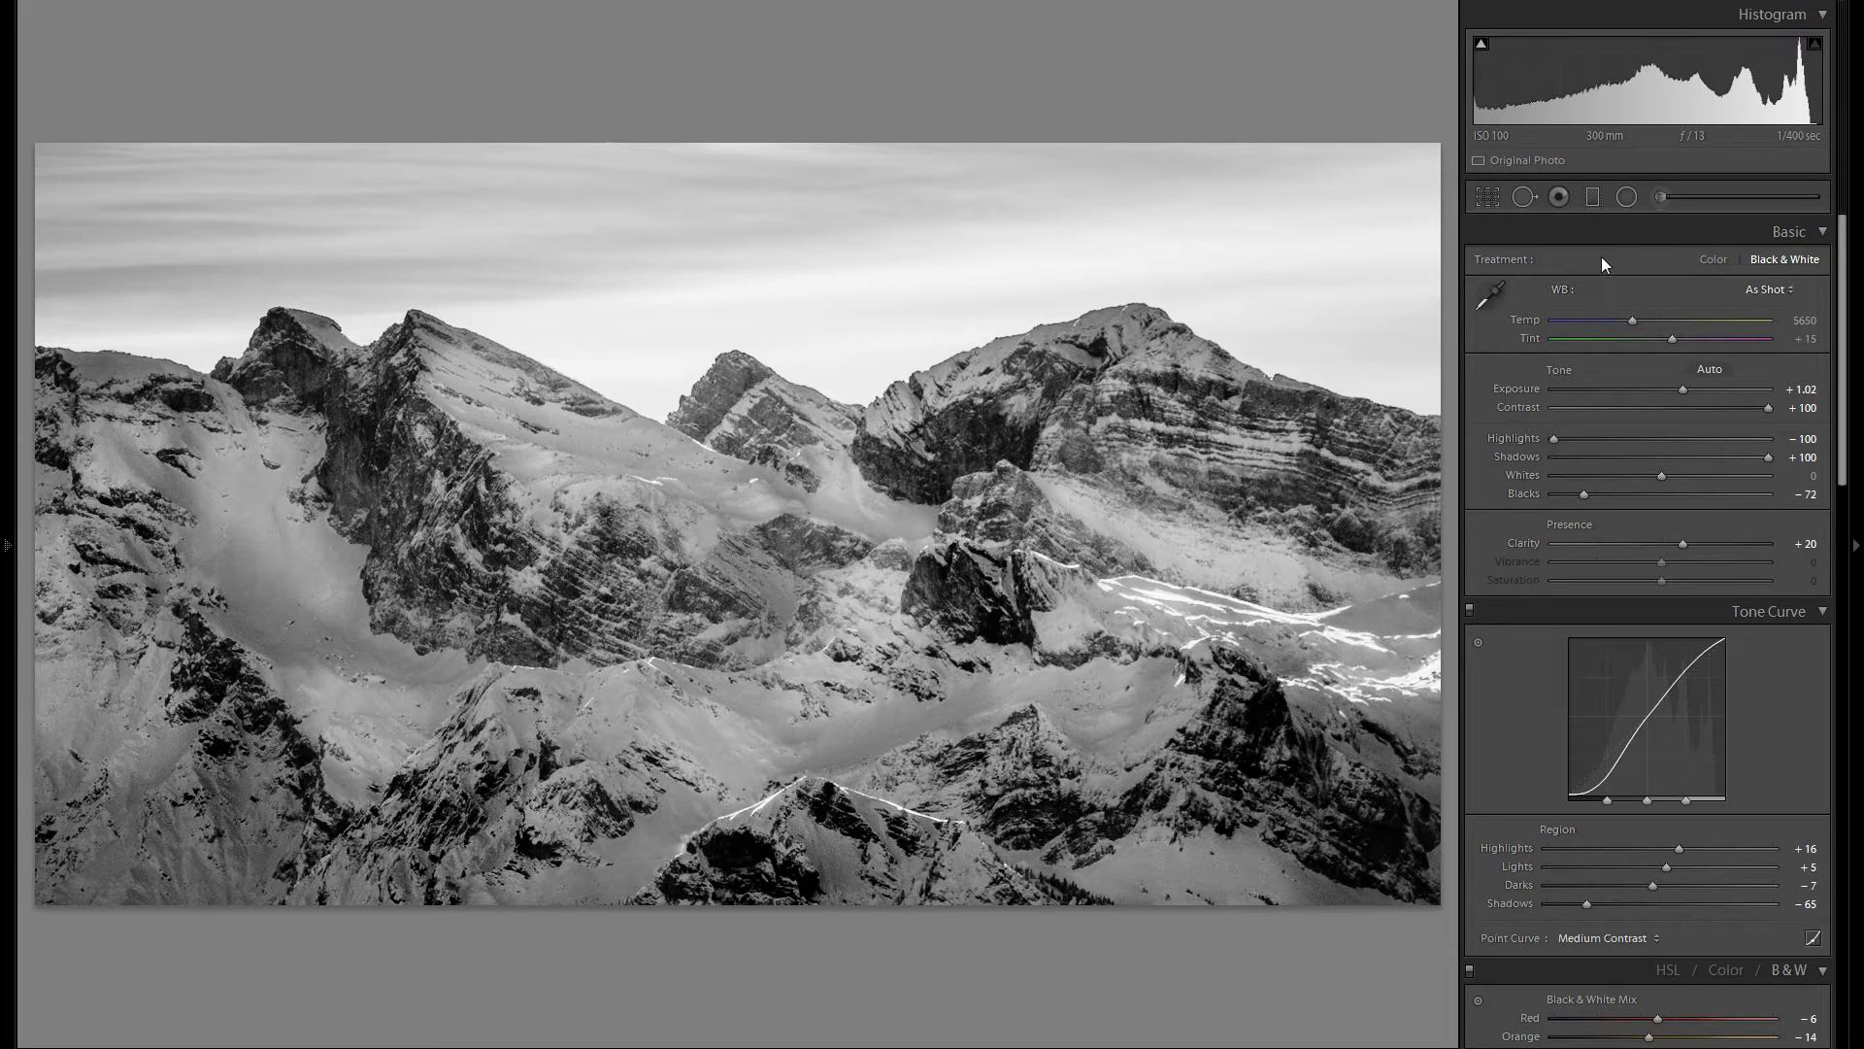
# Add a graduated filter along the photo's bottom edge with Contrast and Clarity reset to 0 and Exposure at -0.20
pyautogui.click(1590, 198)
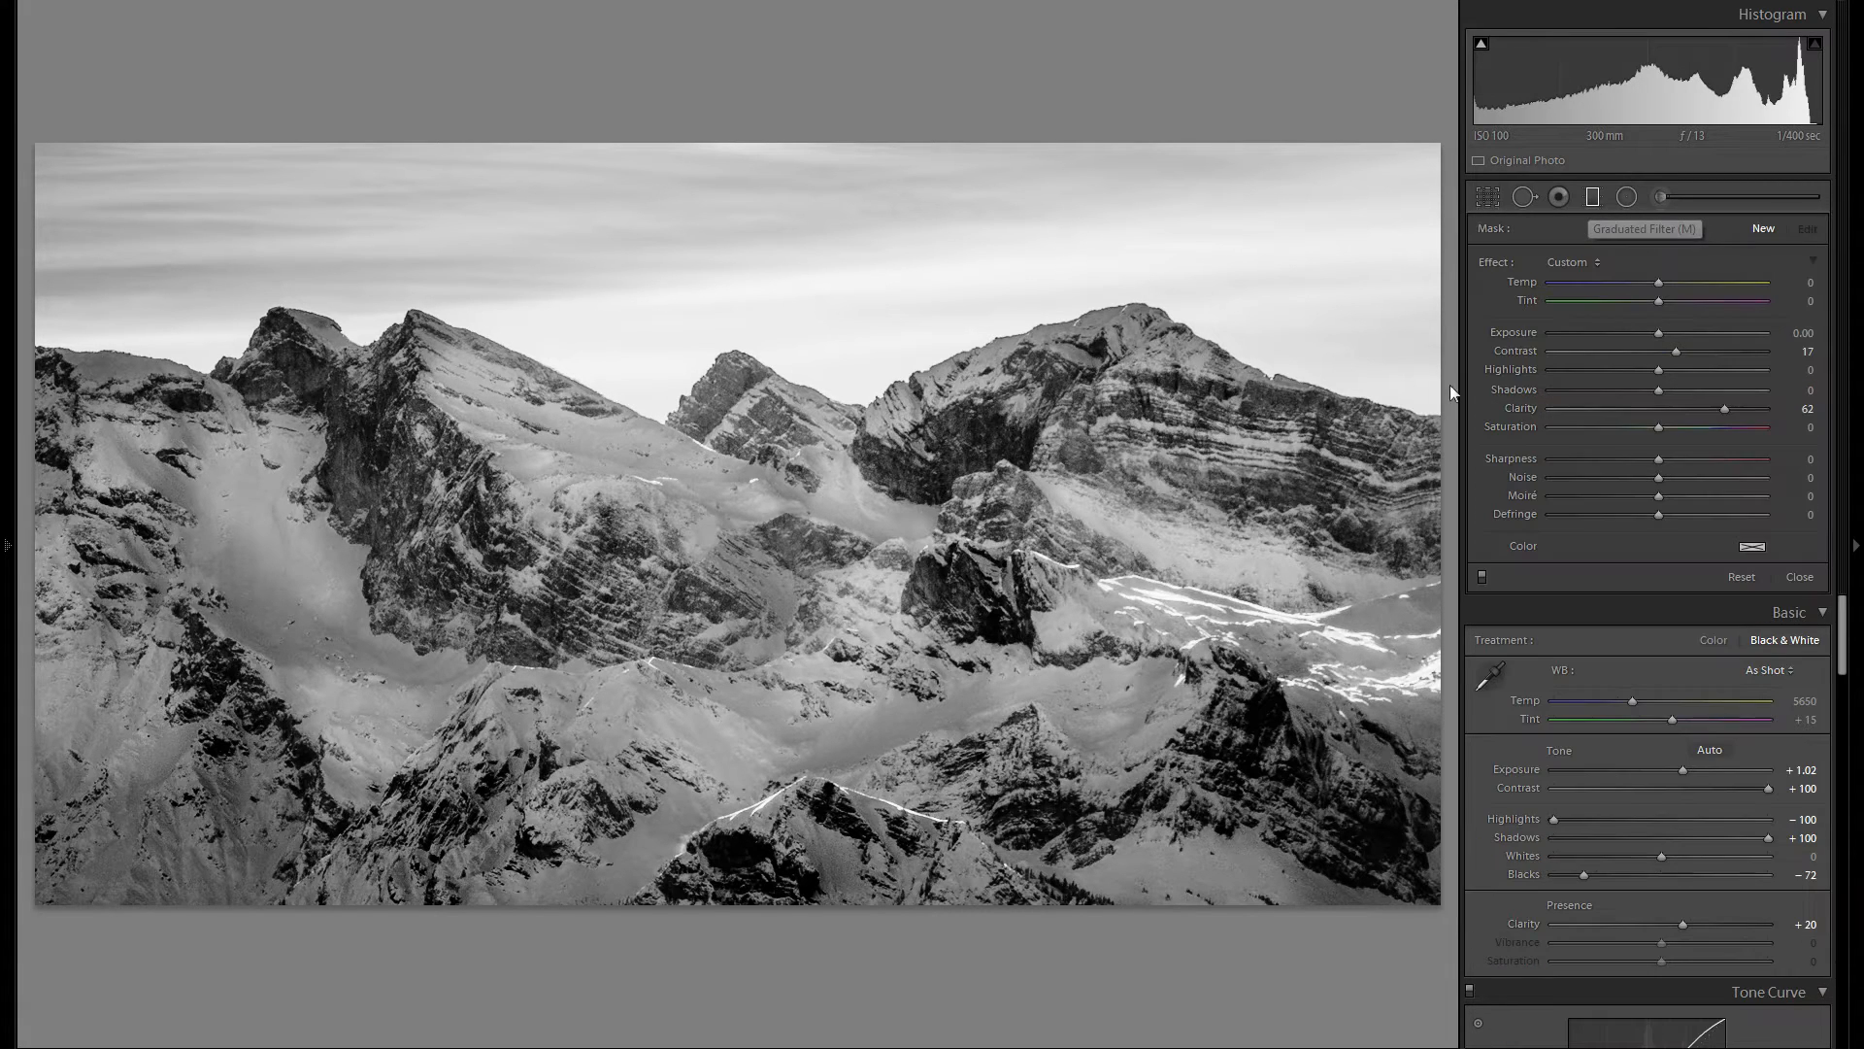
pyautogui.moveTo(737, 744); pyautogui.dragTo(735, 691)
pyautogui.moveTo(737, 775); pyautogui.dragTo(740, 798)
pyautogui.doubleClick(1524, 408)
pyautogui.doubleClick(1520, 352)
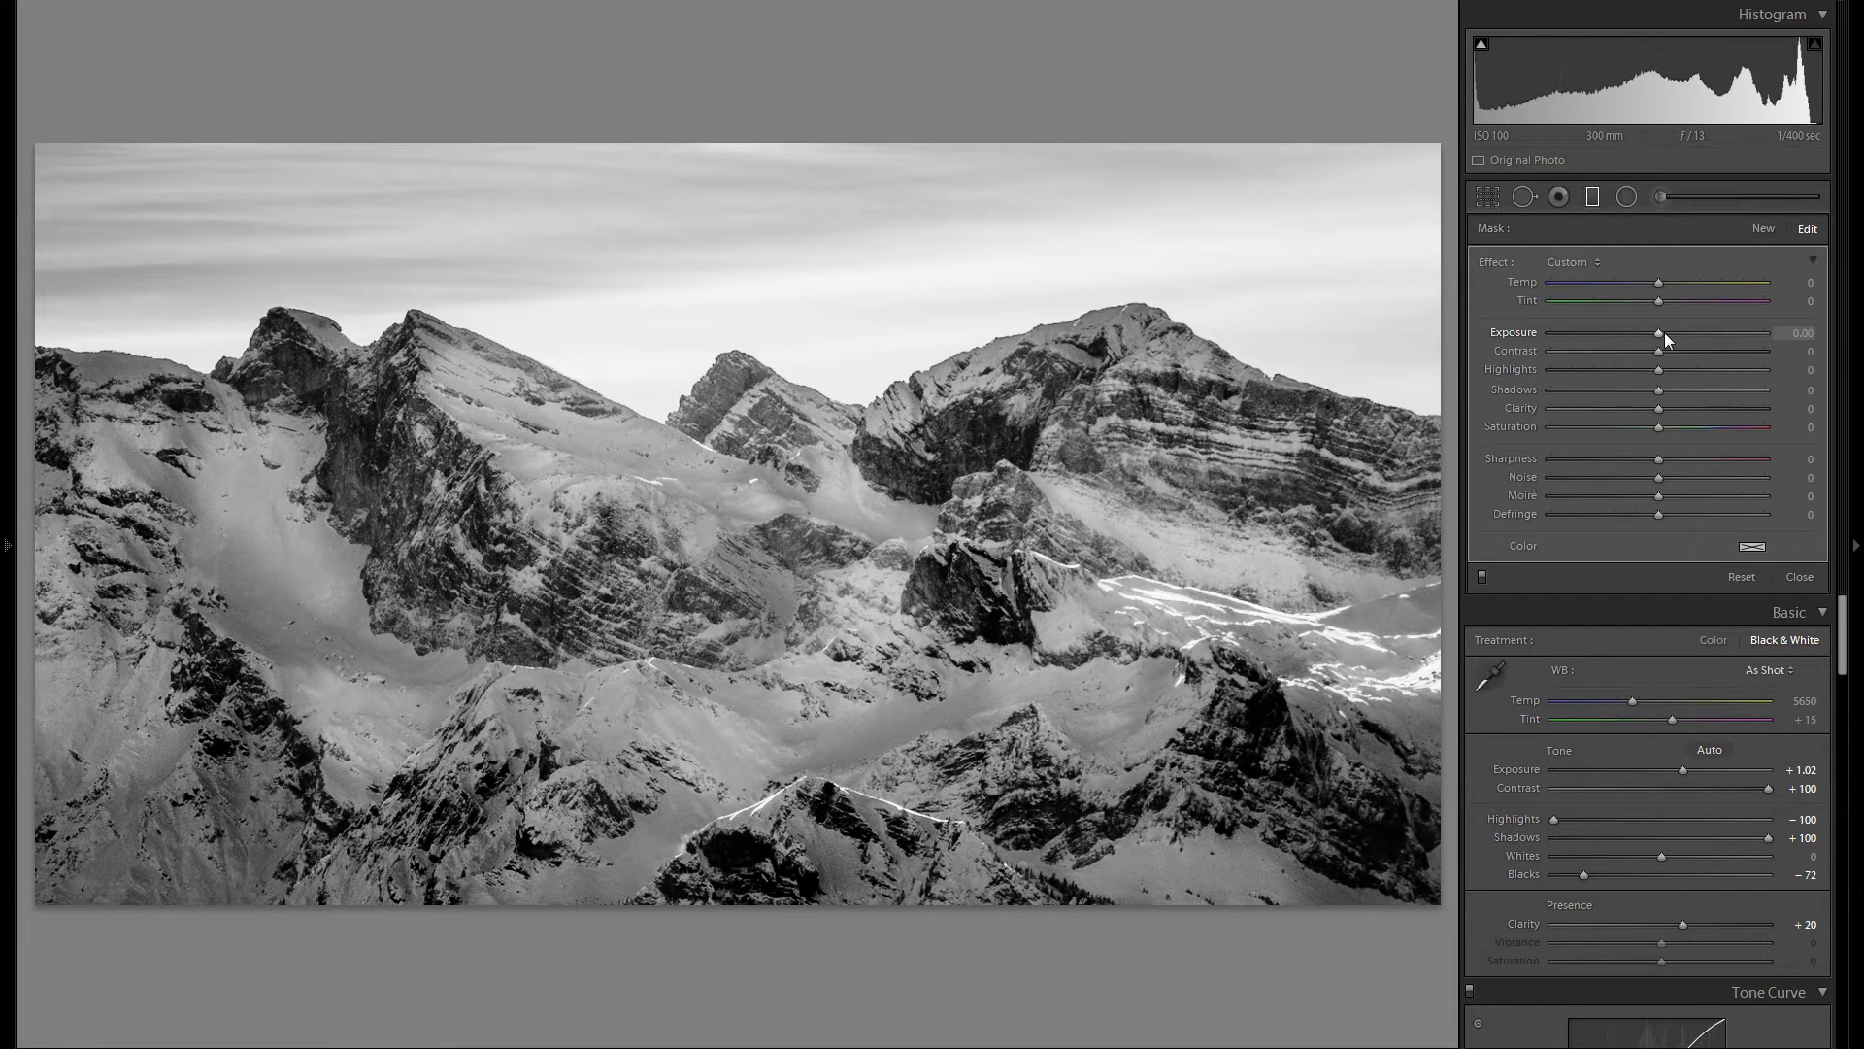
pyautogui.moveTo(1661, 334); pyautogui.dragTo(1645, 330)
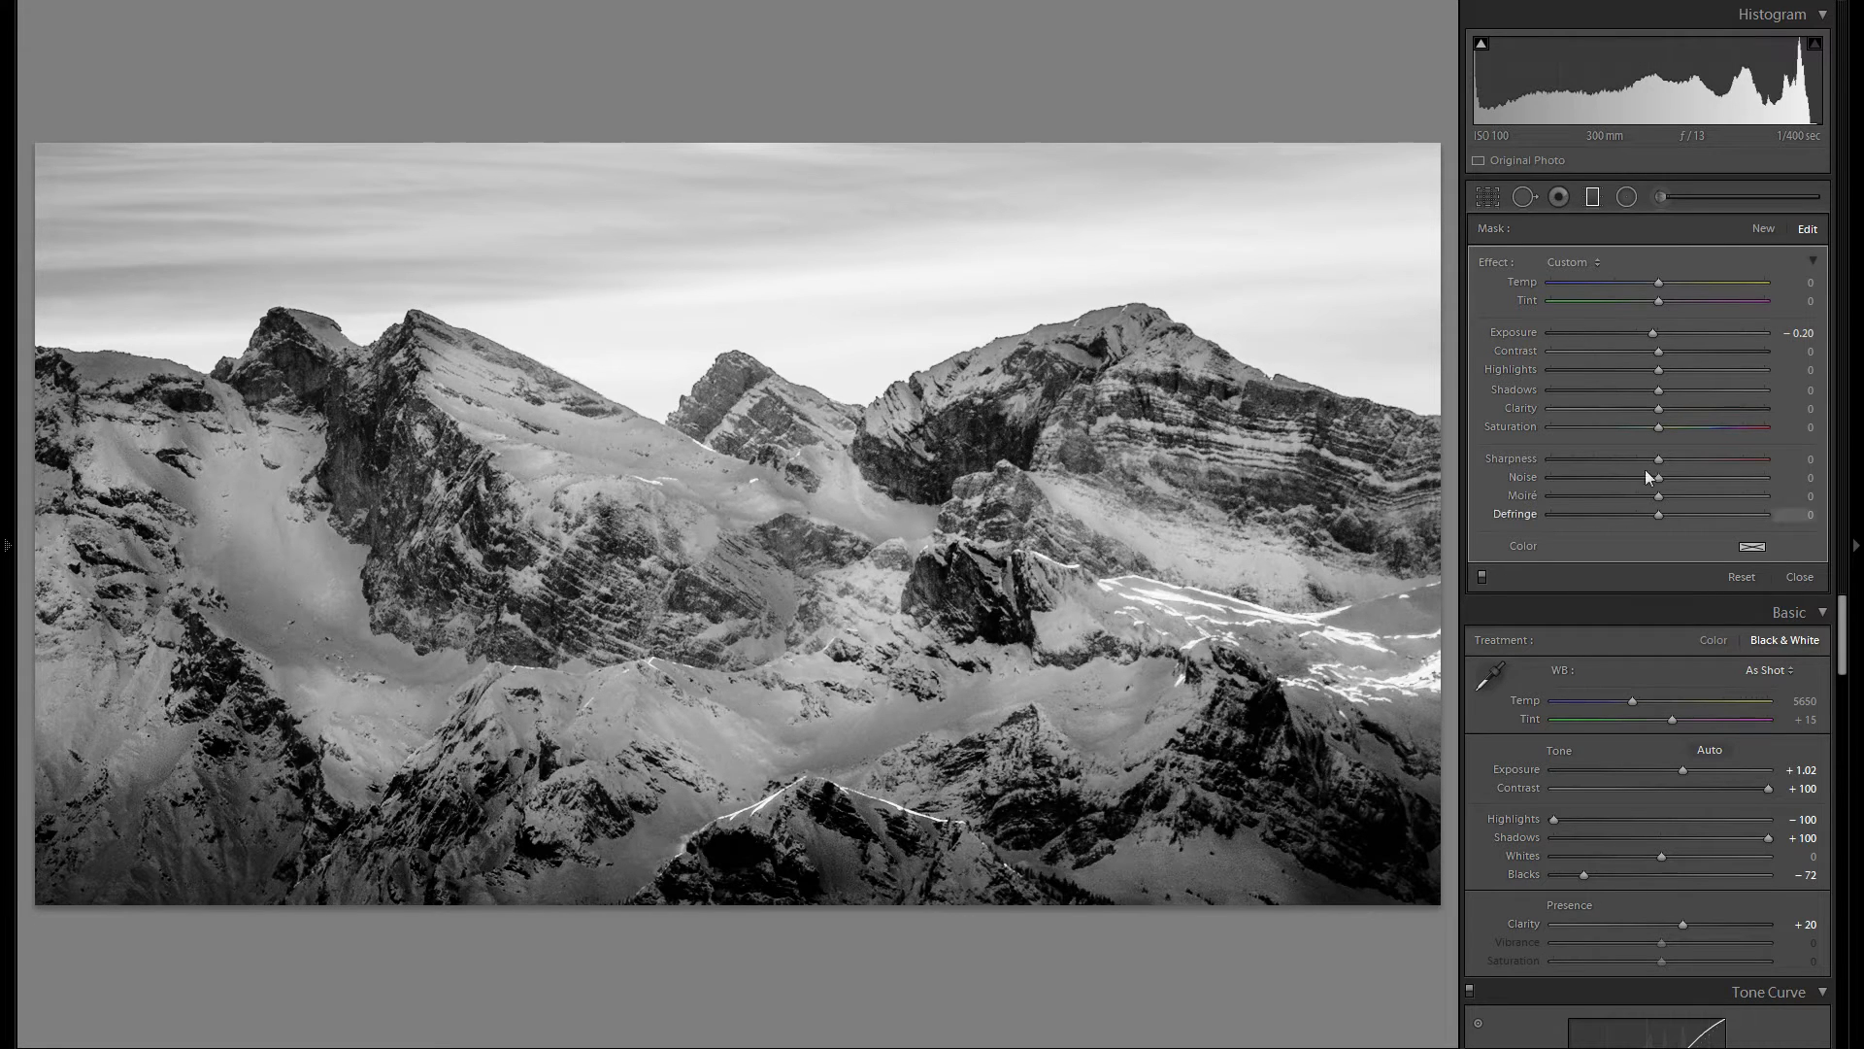
# Add a steeply slanted graduated filter across the left mountain, reset Contrast and Clarity to 0, and set its Exposure to 0.05
pyautogui.click(1762, 229)
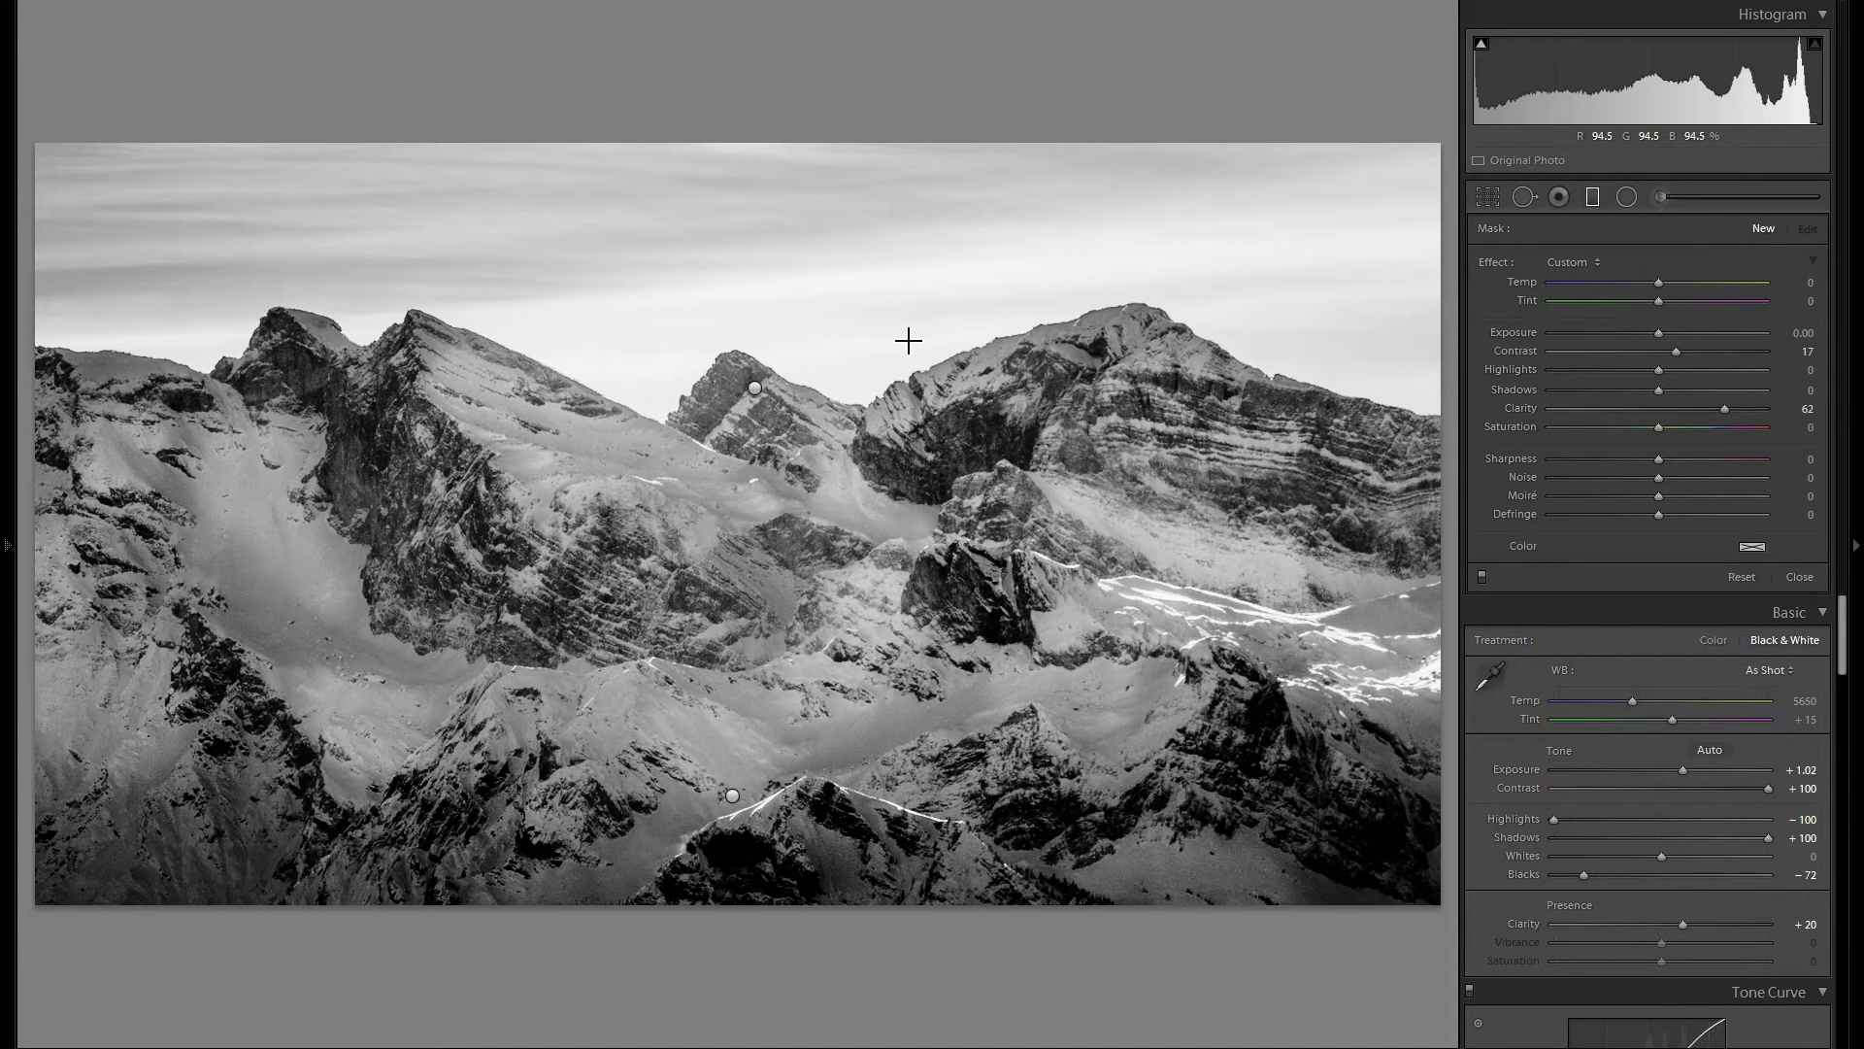
pyautogui.moveTo(597, 522); pyautogui.dragTo(394, 609)
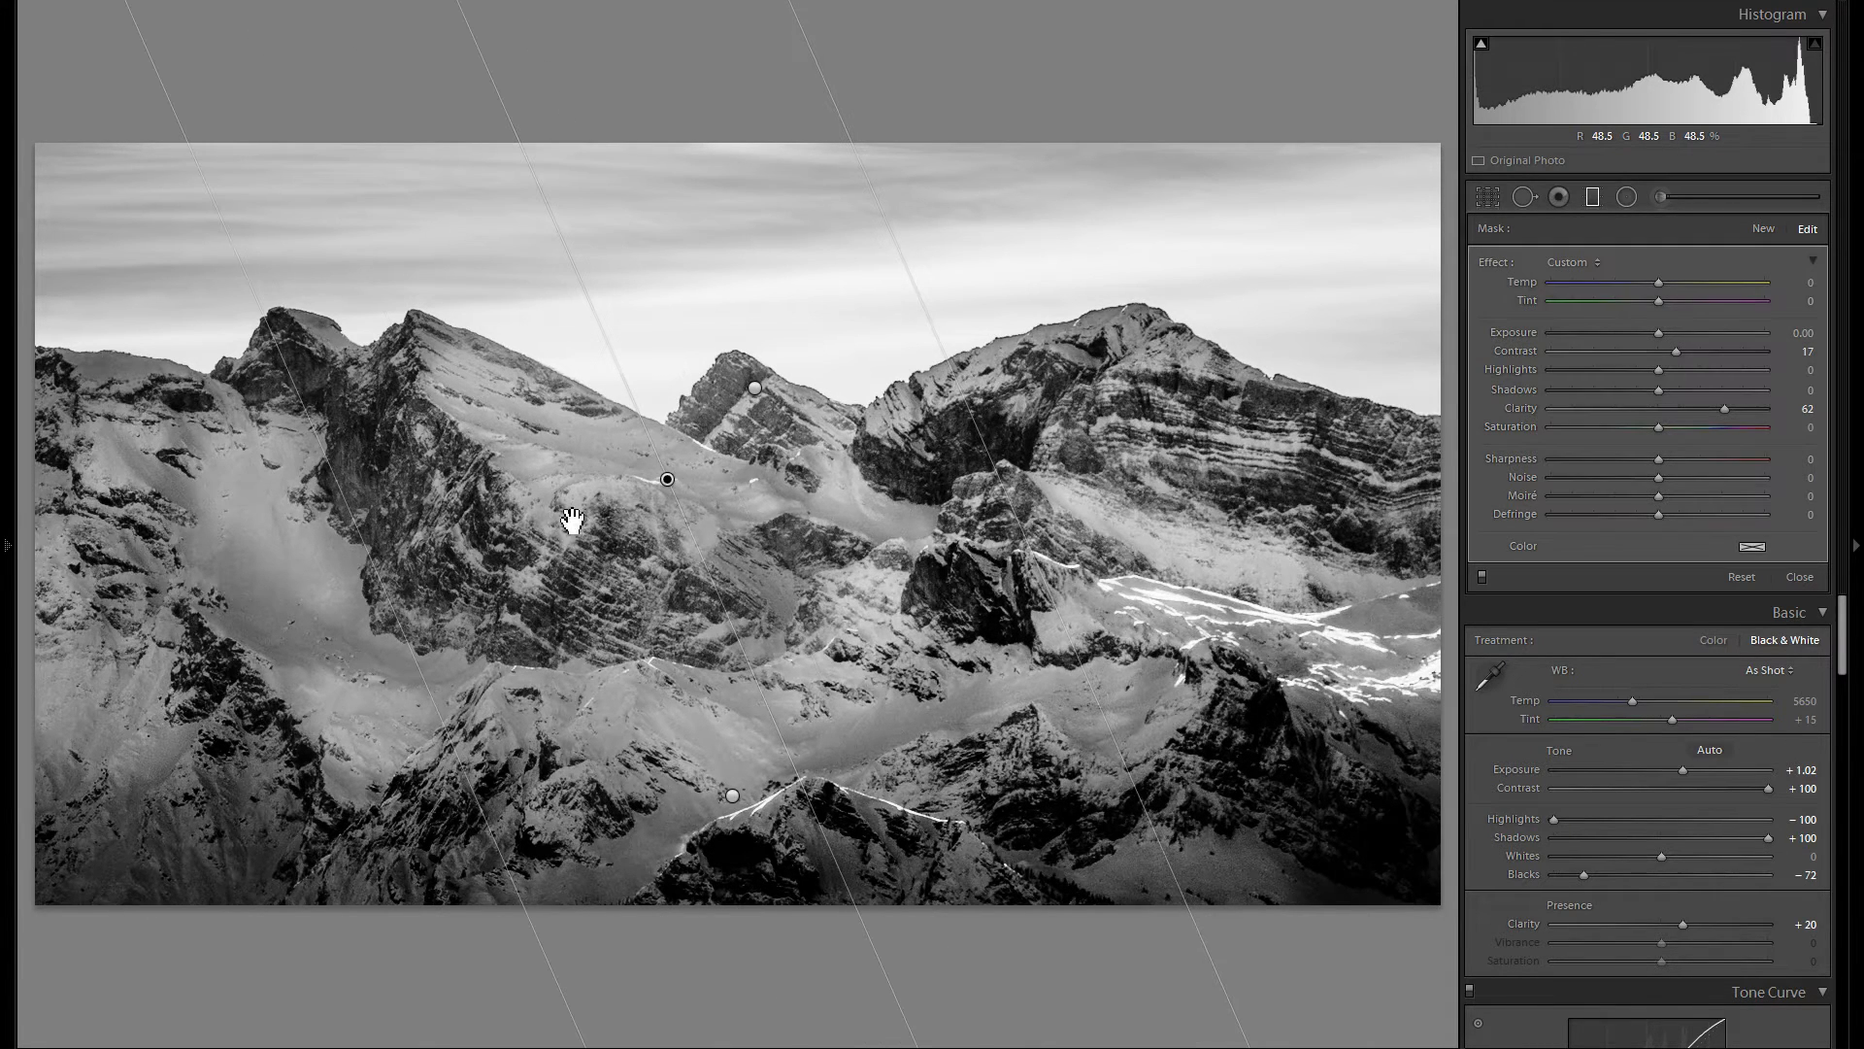
pyautogui.doubleClick(1515, 350)
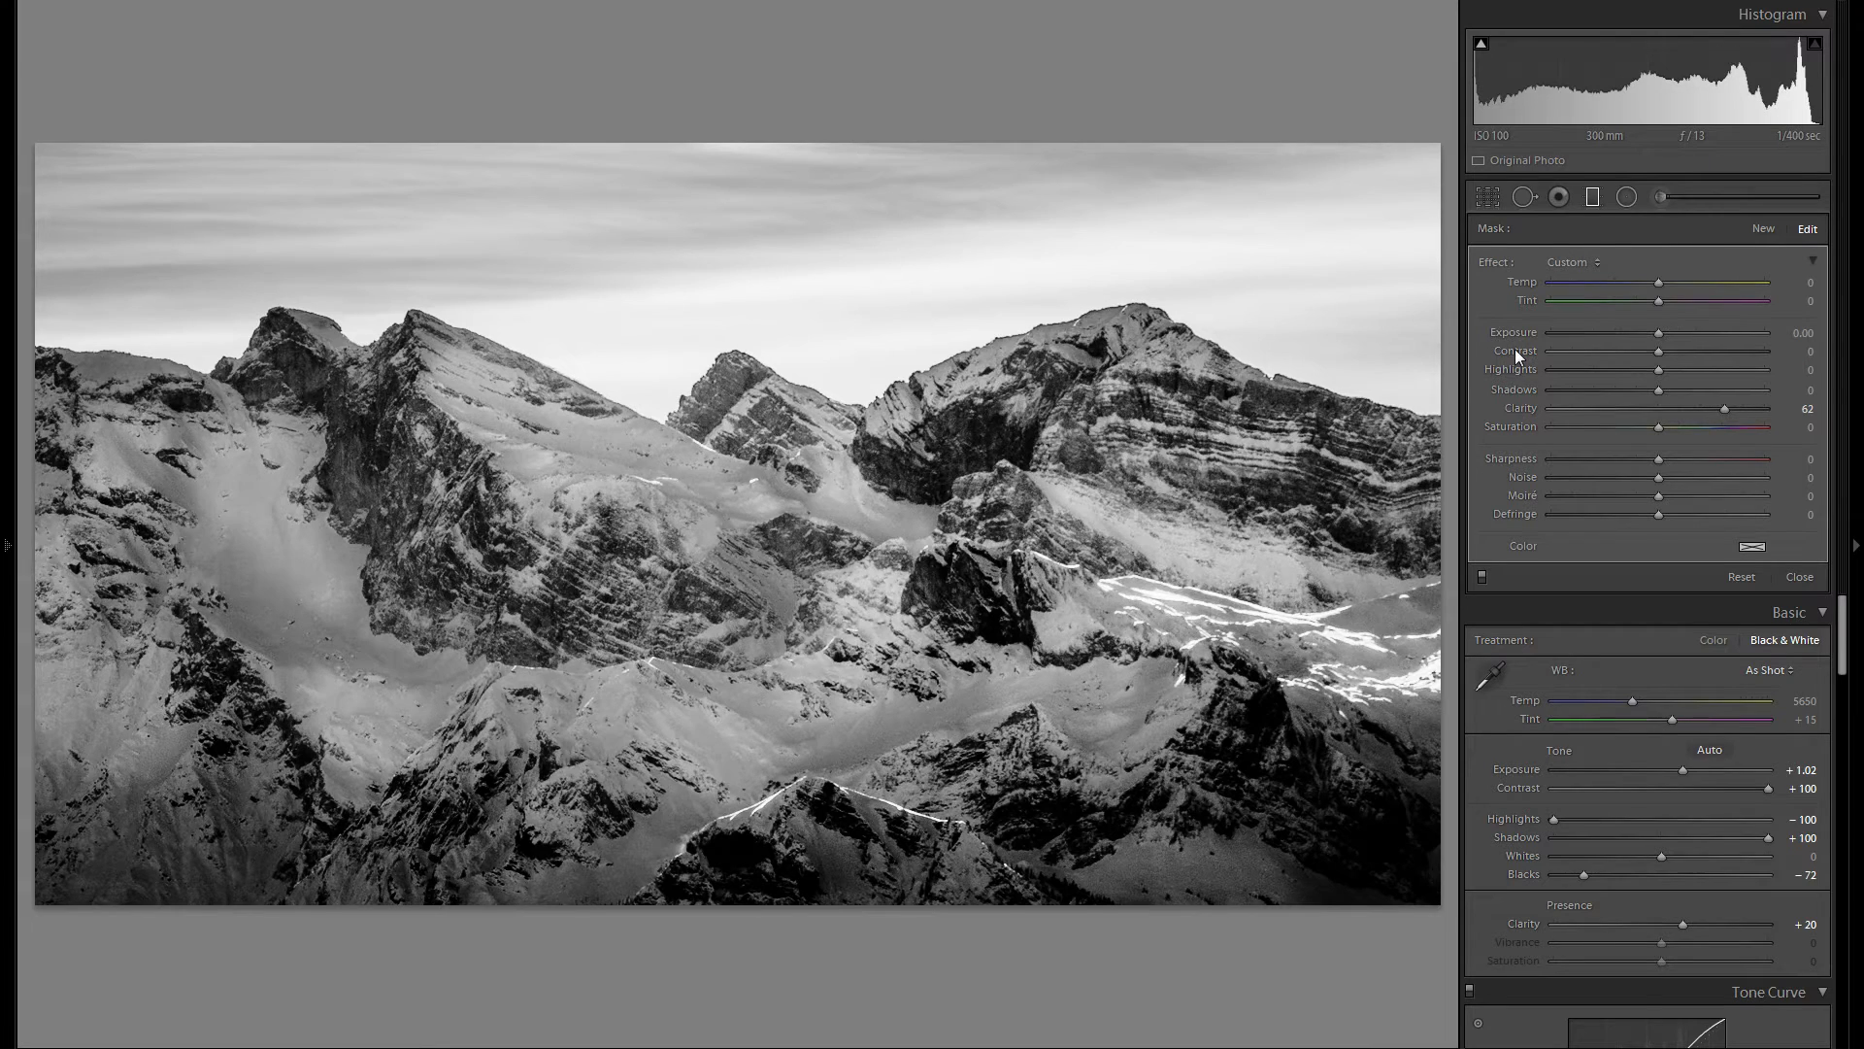
pyautogui.doubleClick(1519, 406)
pyautogui.moveTo(1660, 332); pyautogui.dragTo(1658, 334)
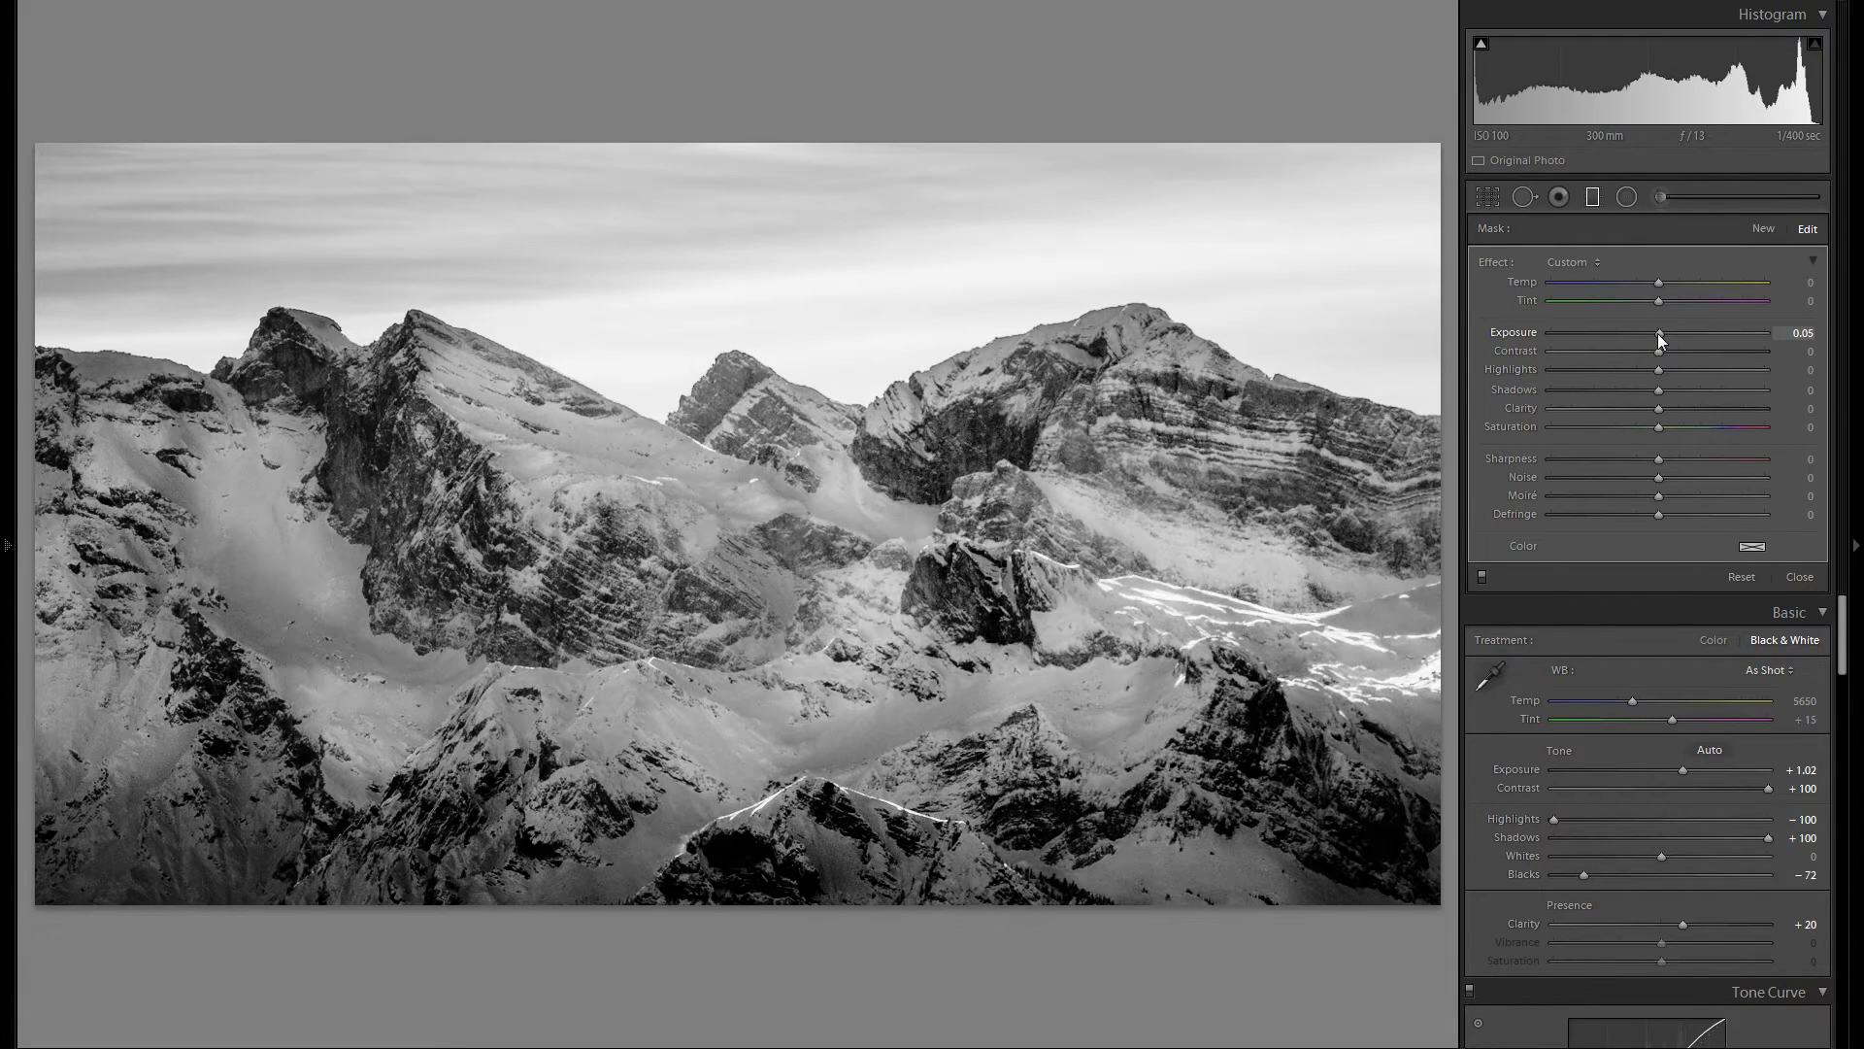
# Add a diagonal graduated filter across the lower left of the mountains with Clarity 31 and Exposure -0.09
pyautogui.click(1763, 229)
pyautogui.moveTo(677, 582); pyautogui.dragTo(1027, 390)
pyautogui.moveTo(739, 536); pyautogui.dragTo(646, 581)
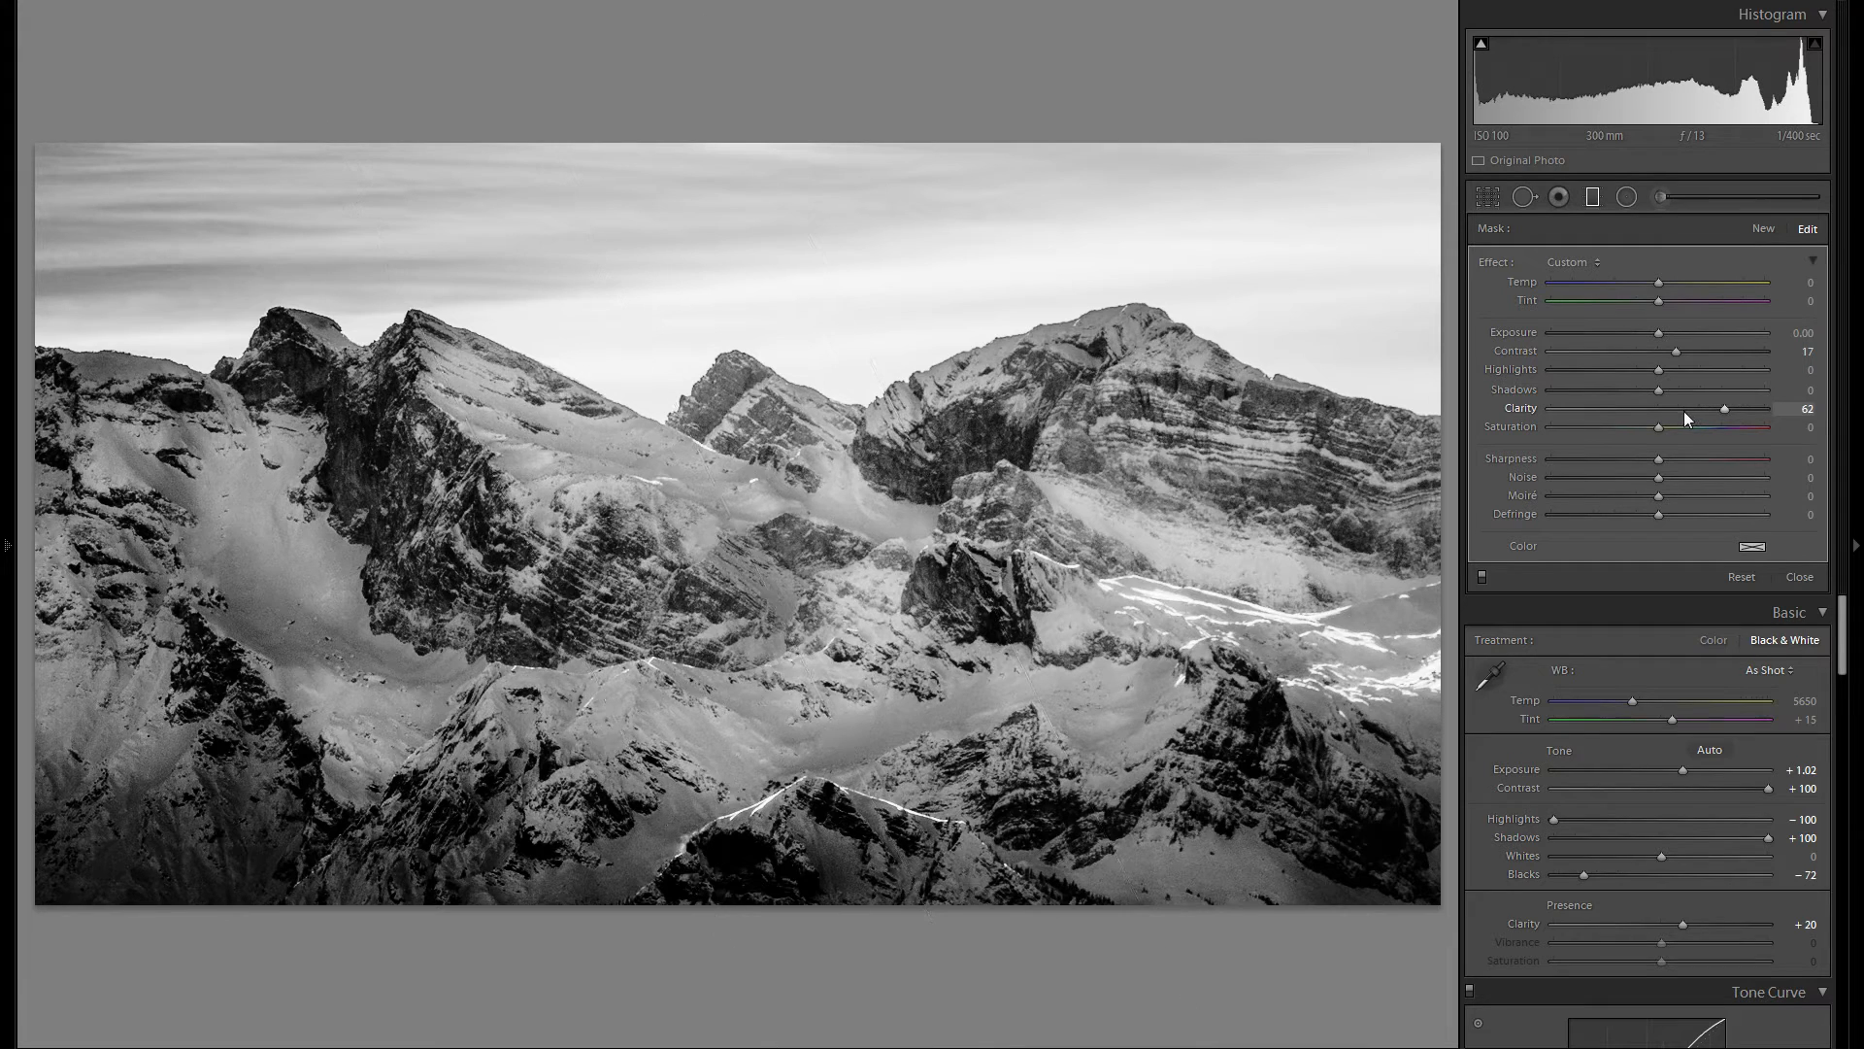
pyautogui.moveTo(1685, 410); pyautogui.dragTo(1692, 410)
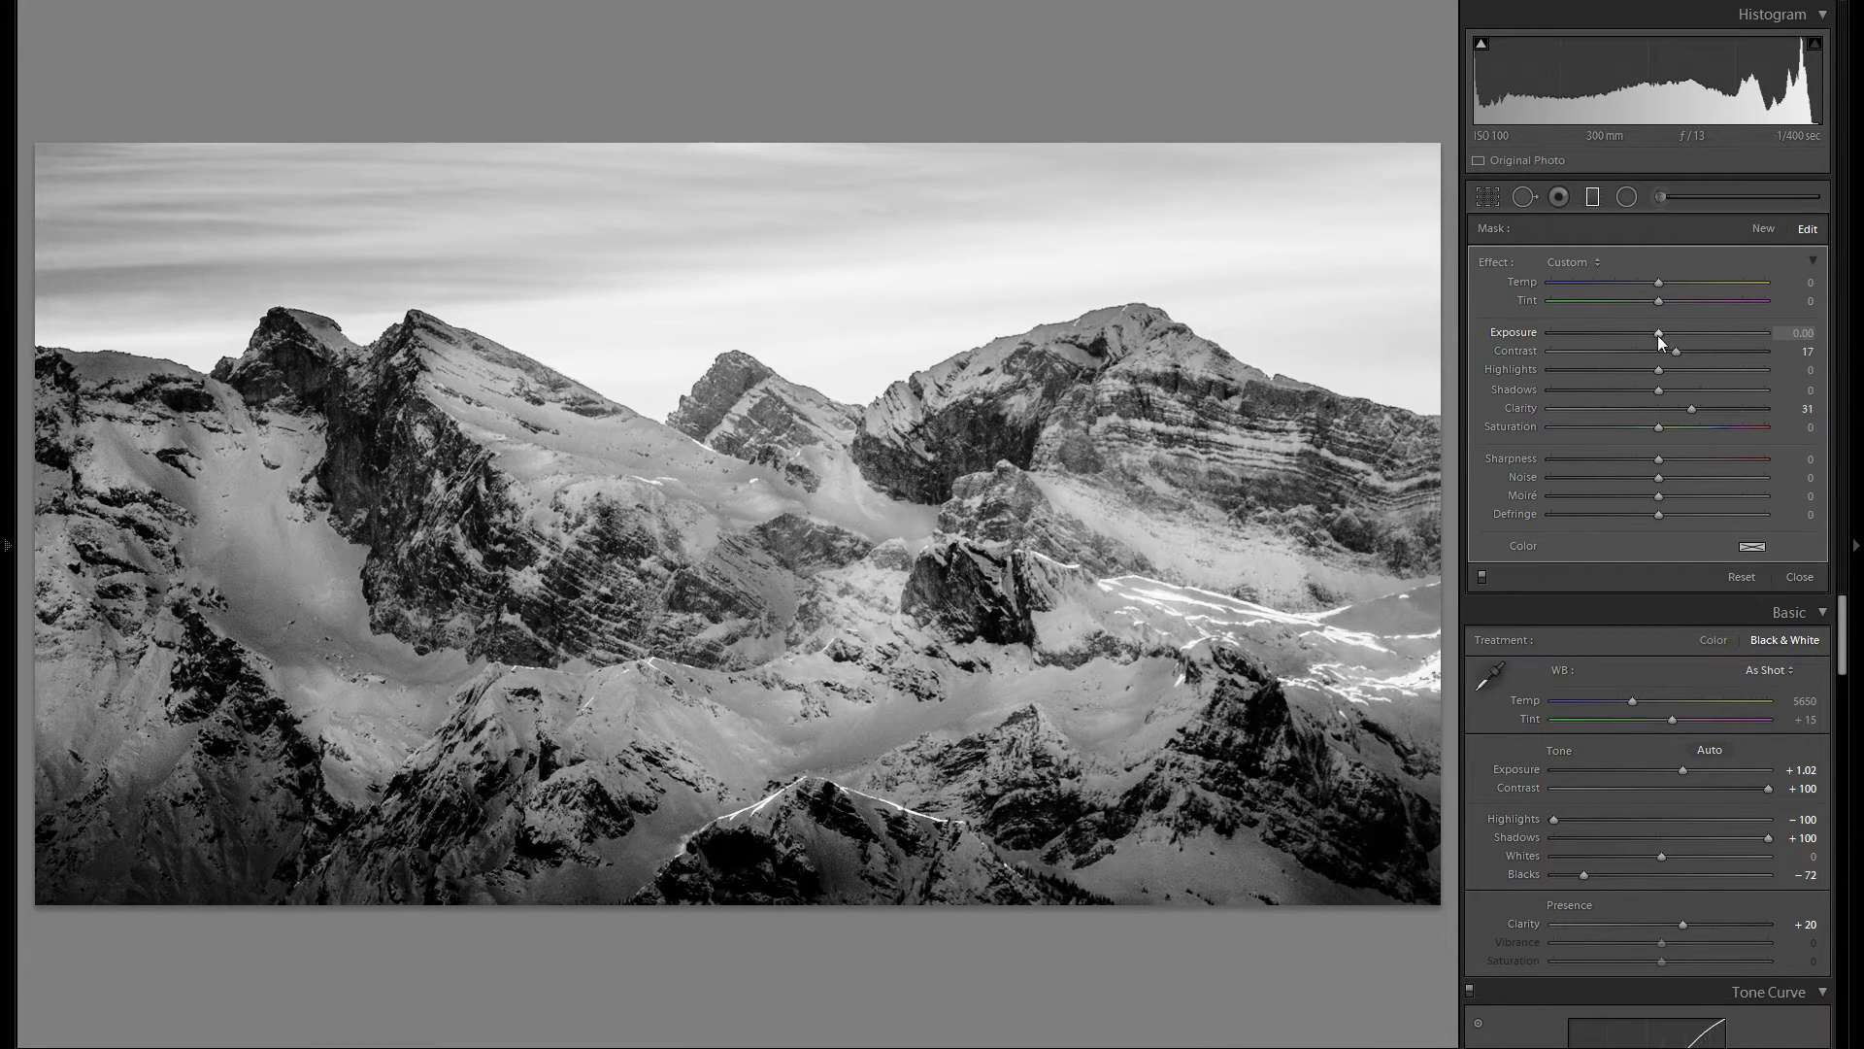
pyautogui.moveTo(1656, 334); pyautogui.dragTo(1652, 334)
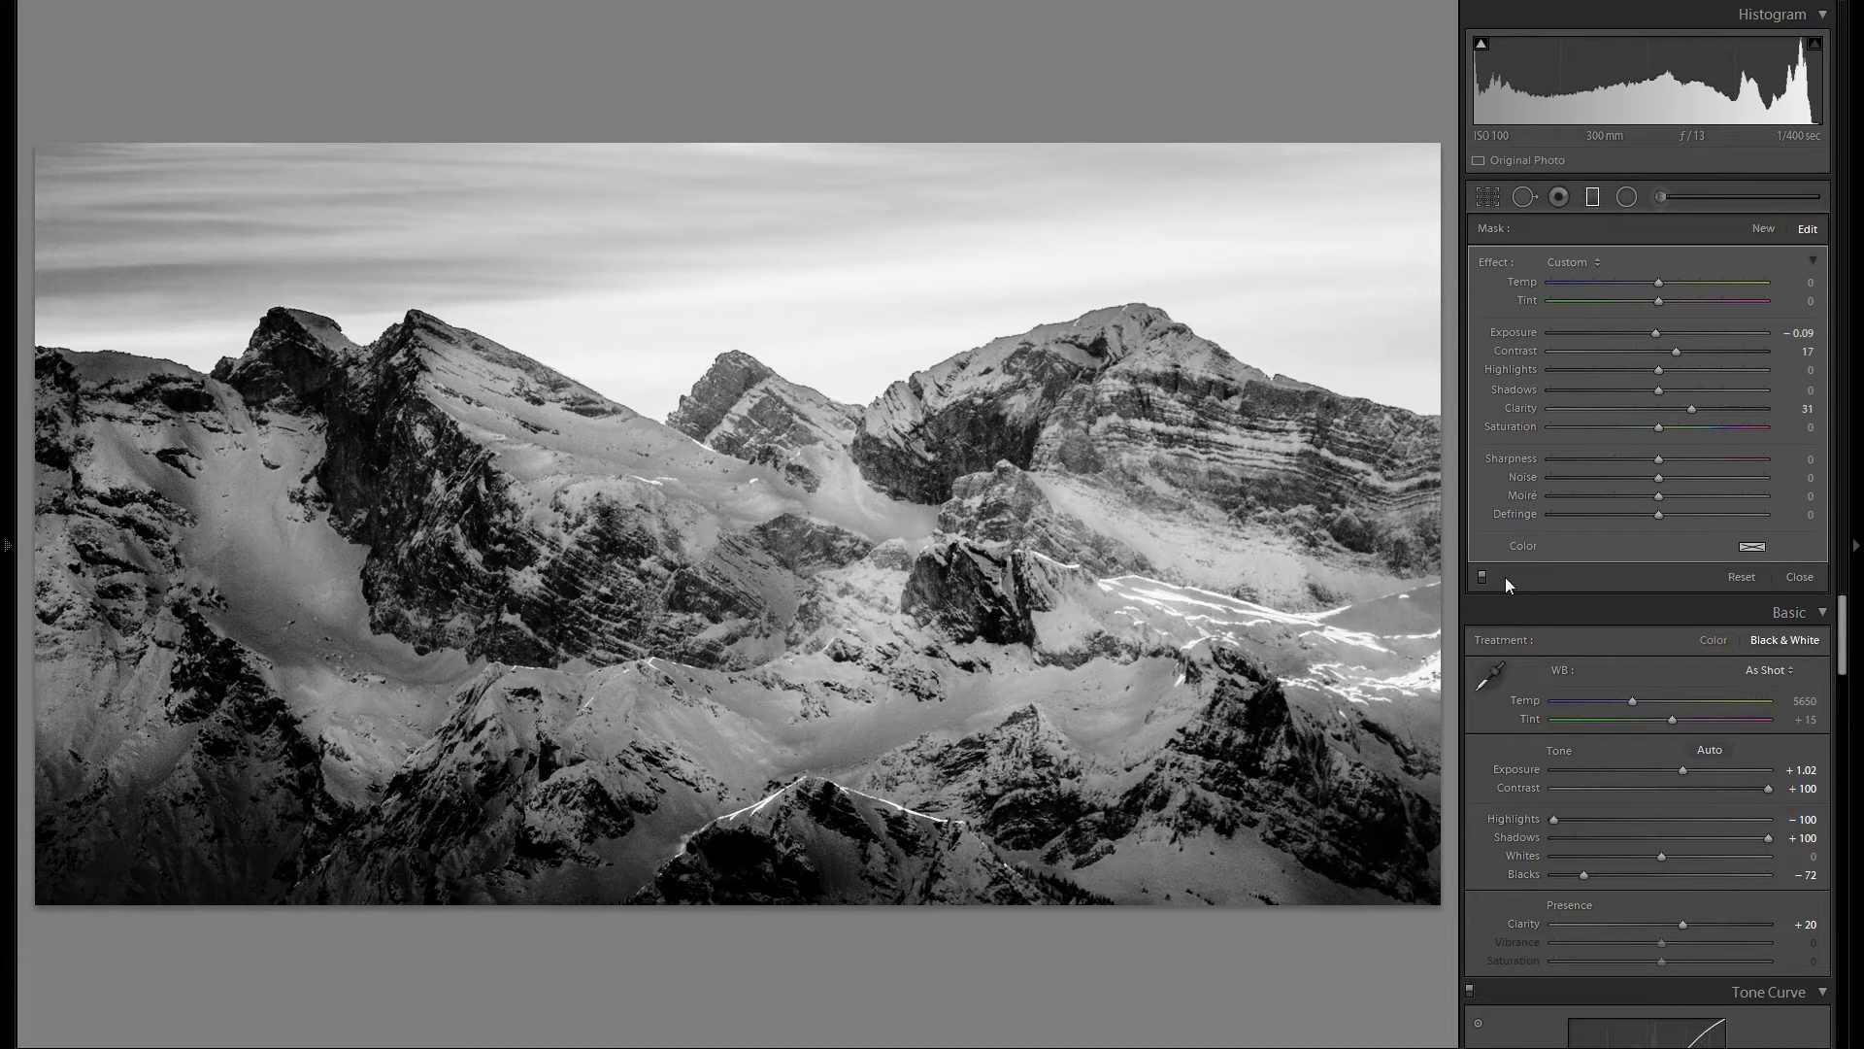
# Add a narrow graduated filter along the top of the sky, reset Clarity and Contrast to 0, and set its Exposure to -0.34
pyautogui.click(1763, 228)
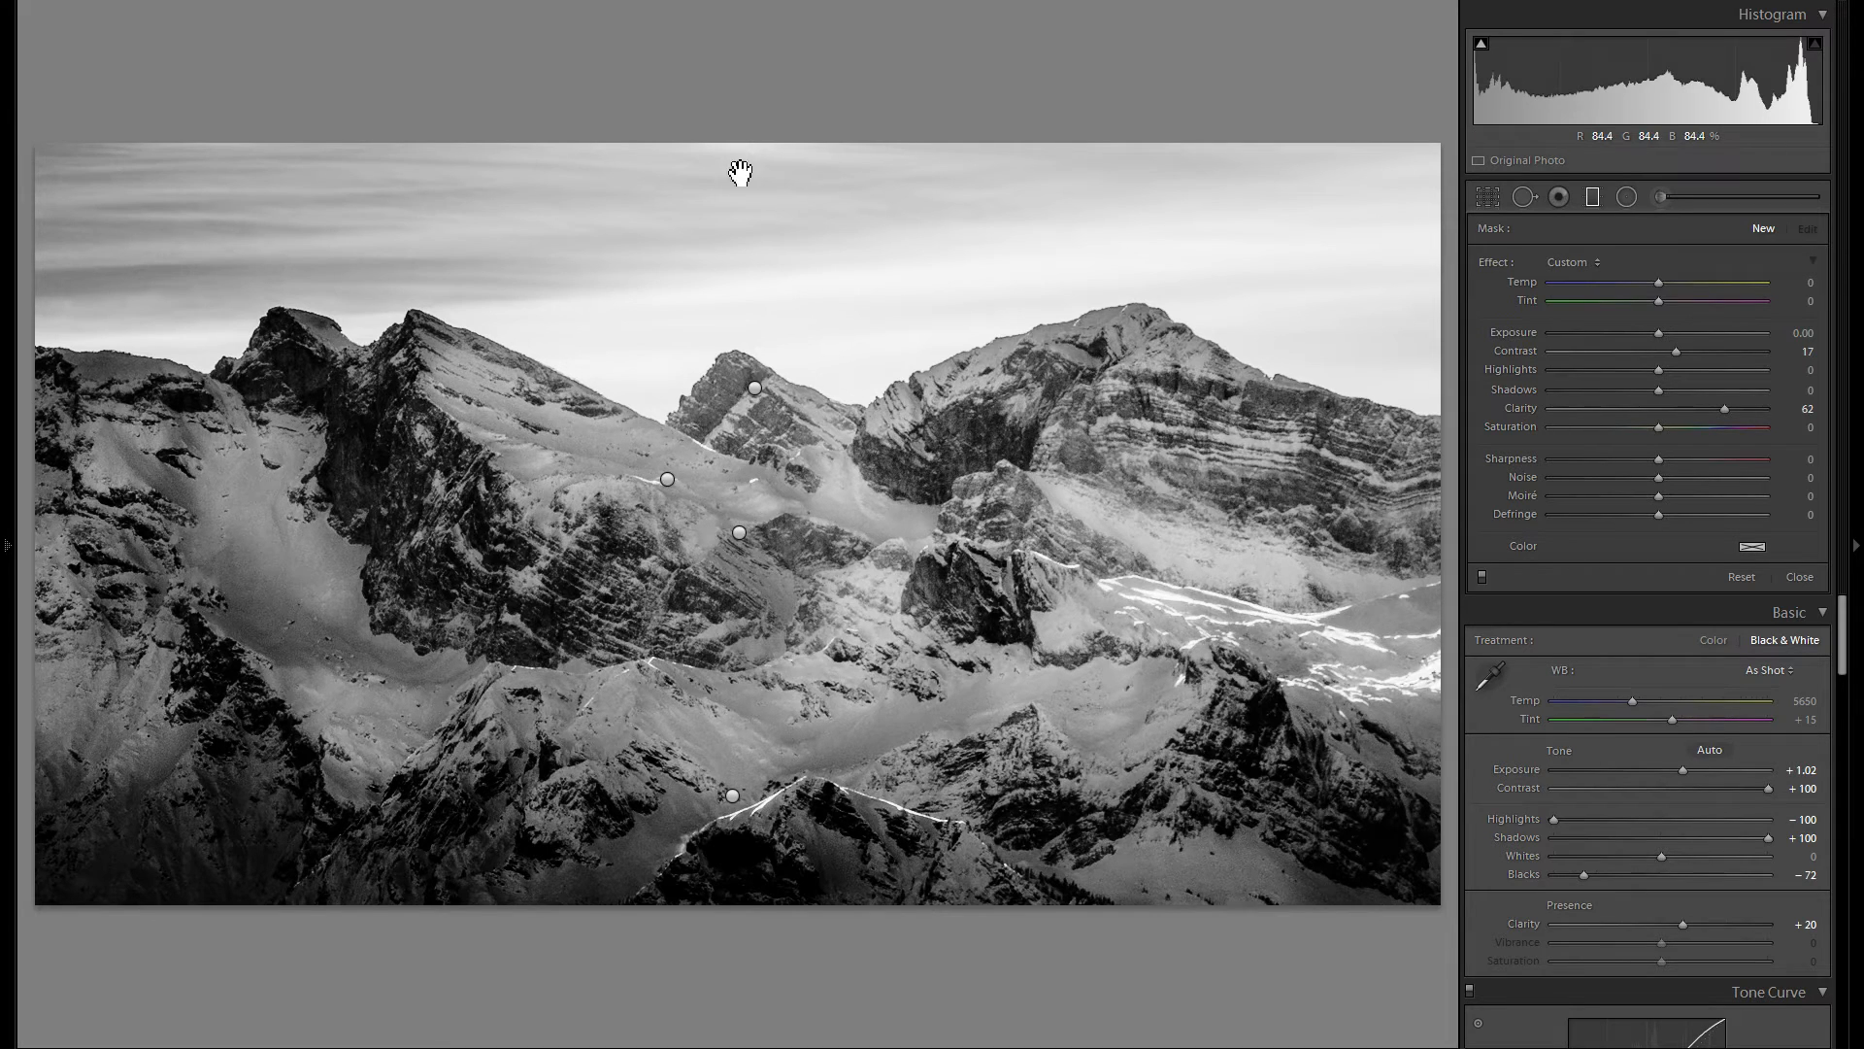
pyautogui.moveTo(732, 152)
pyautogui.mouseDown()
pyautogui.moveTo(738, 216)
pyautogui.moveTo(743, 177)
pyautogui.mouseUp()
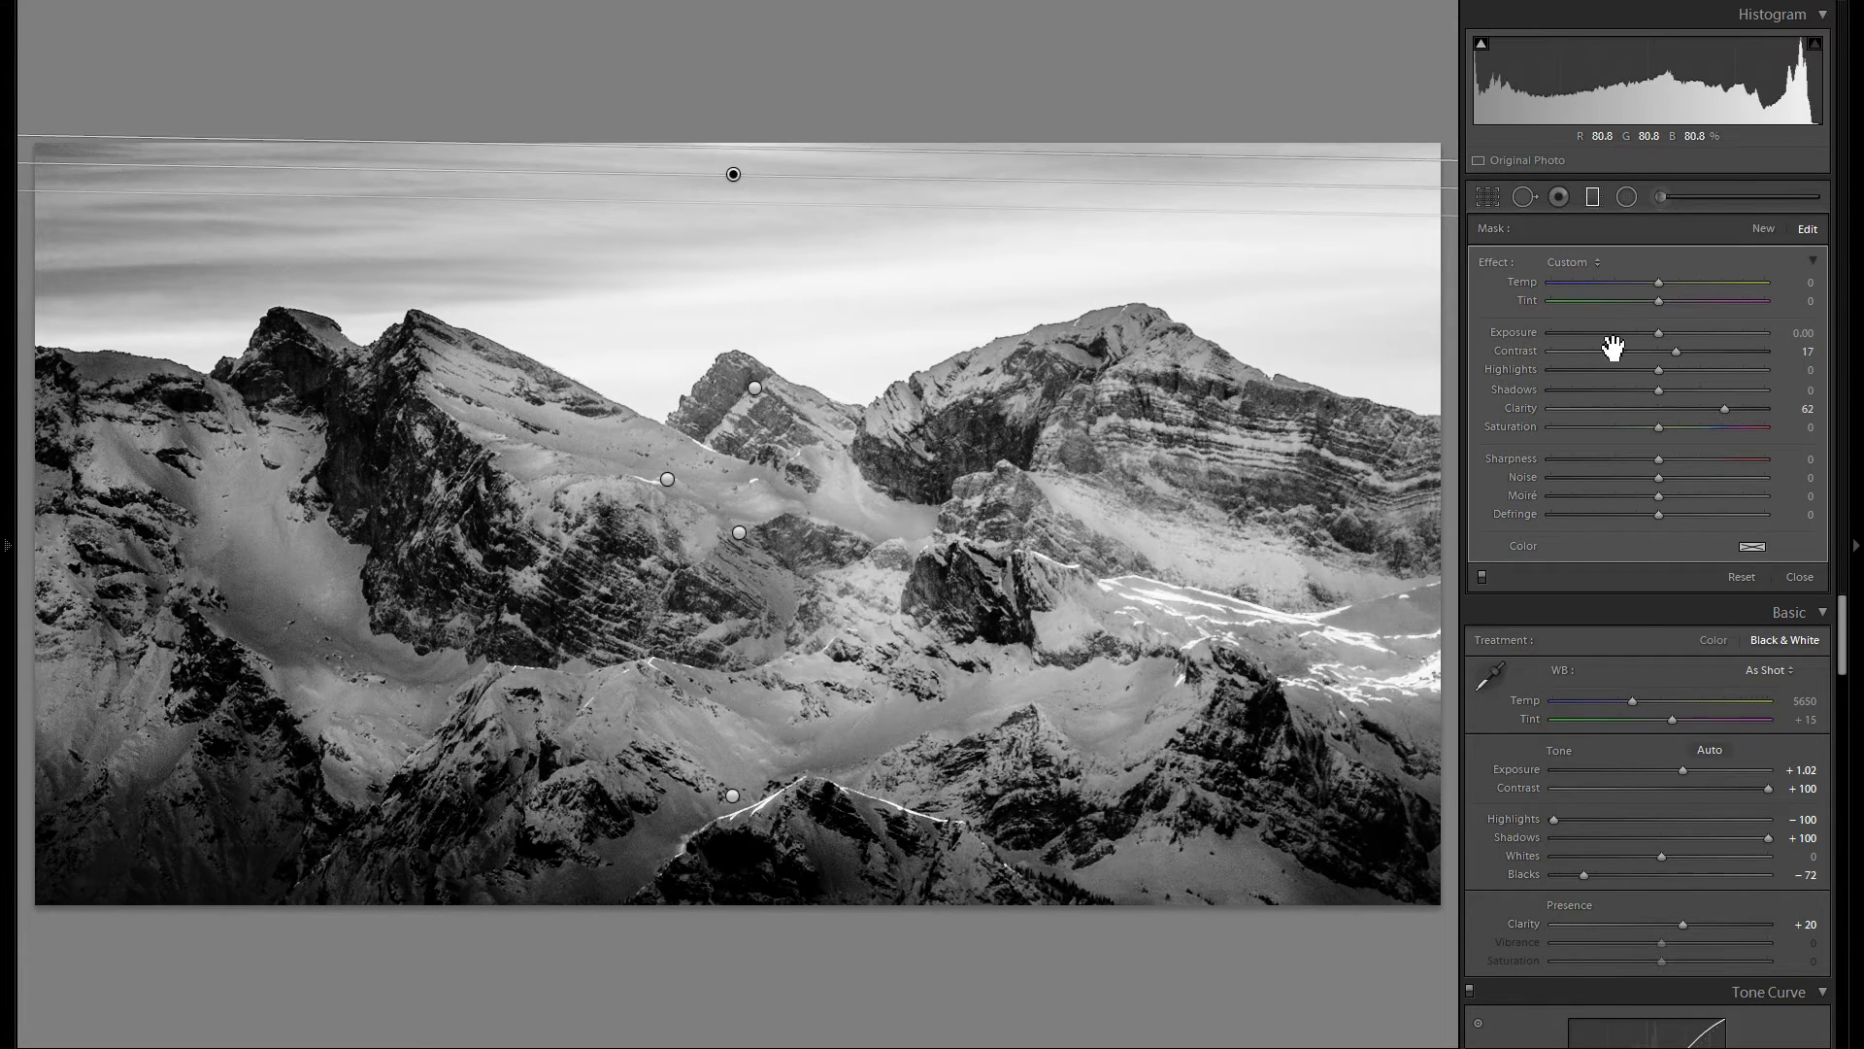
pyautogui.doubleClick(1523, 407)
pyautogui.doubleClick(1526, 353)
pyautogui.moveTo(1654, 329); pyautogui.dragTo(1645, 332)
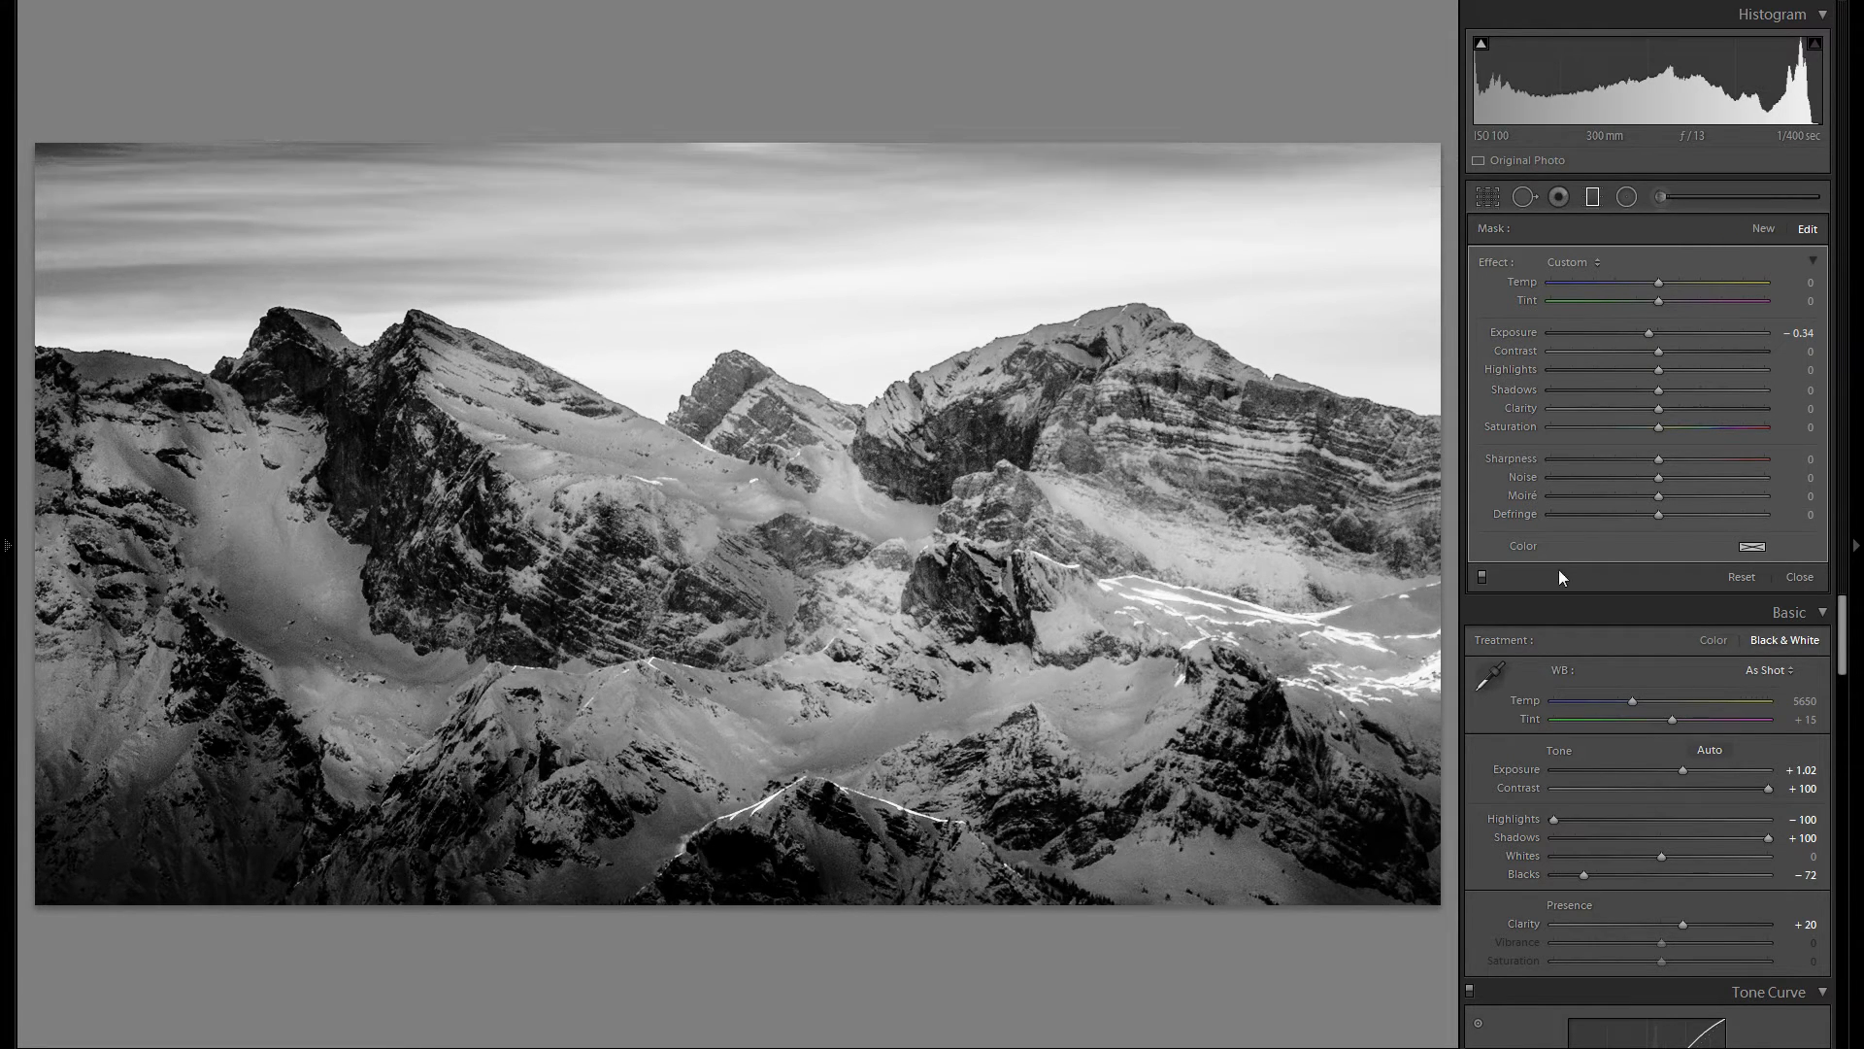
# Compare the photo with and without the graduated filters
pyautogui.click(1482, 577)
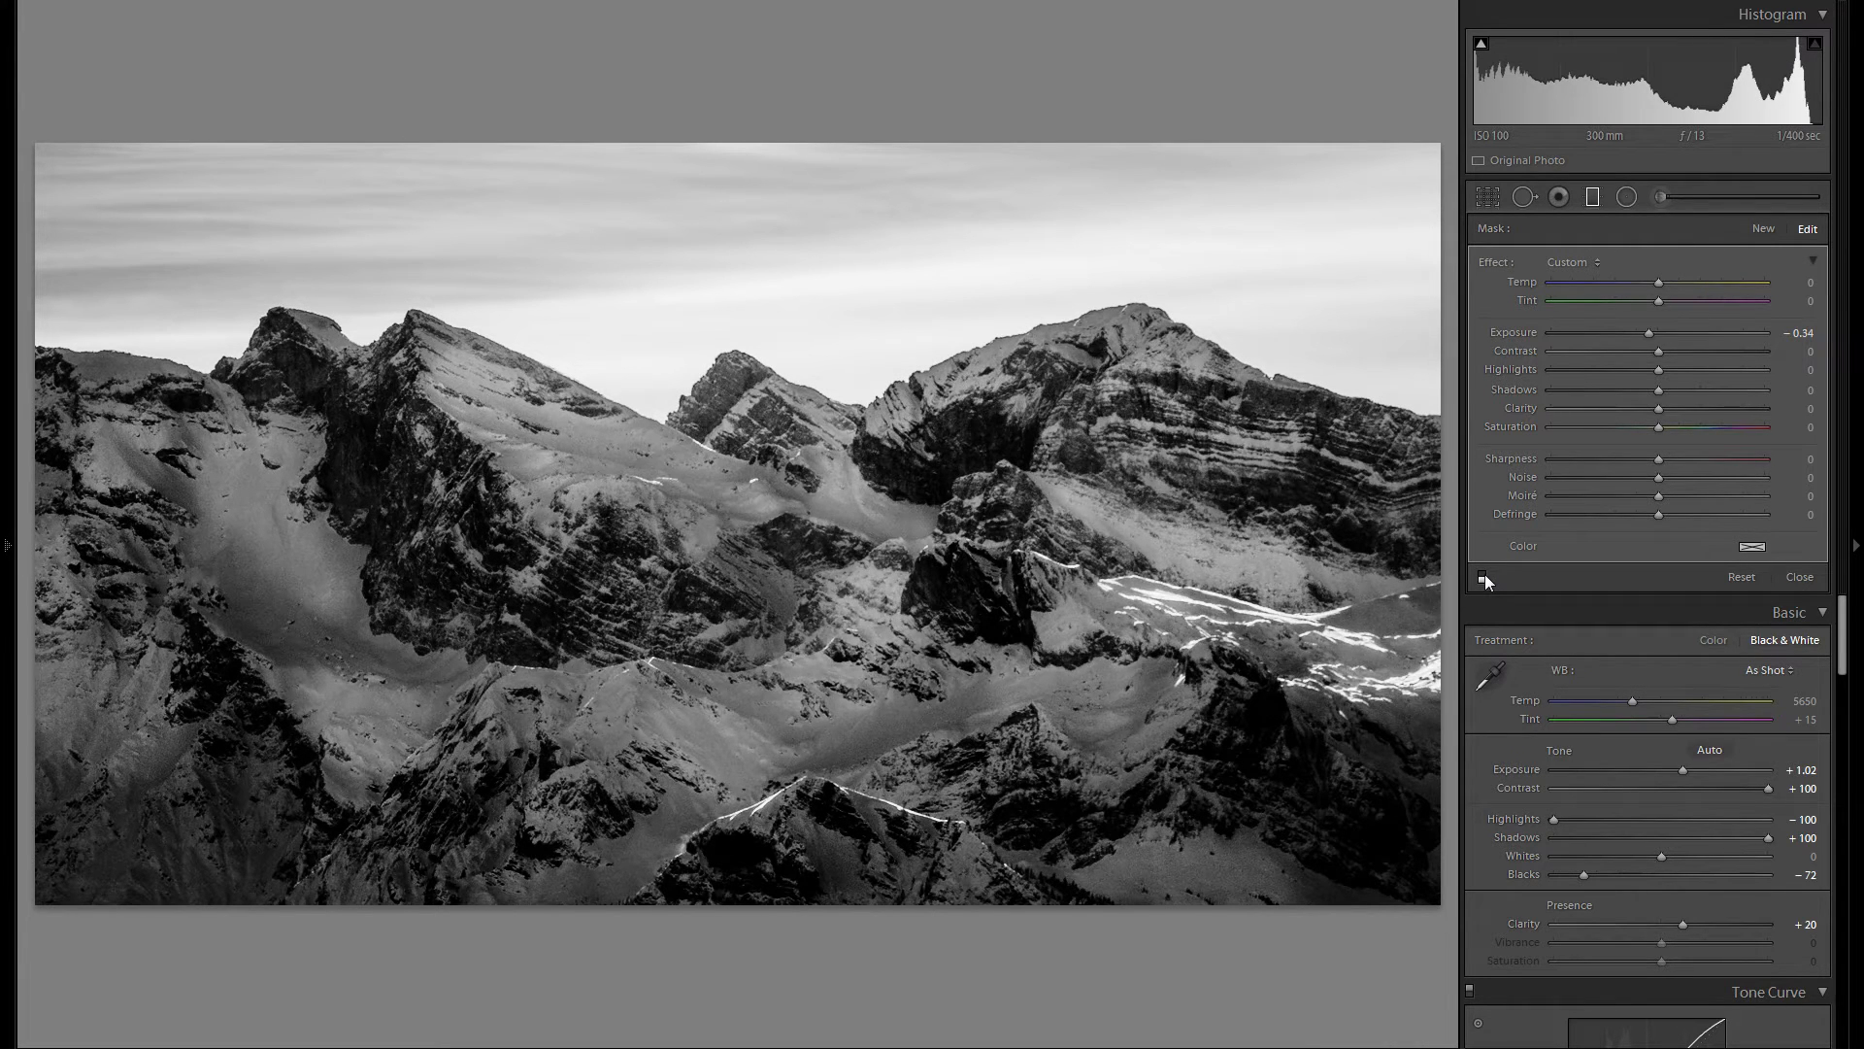
pyautogui.click(1483, 576)
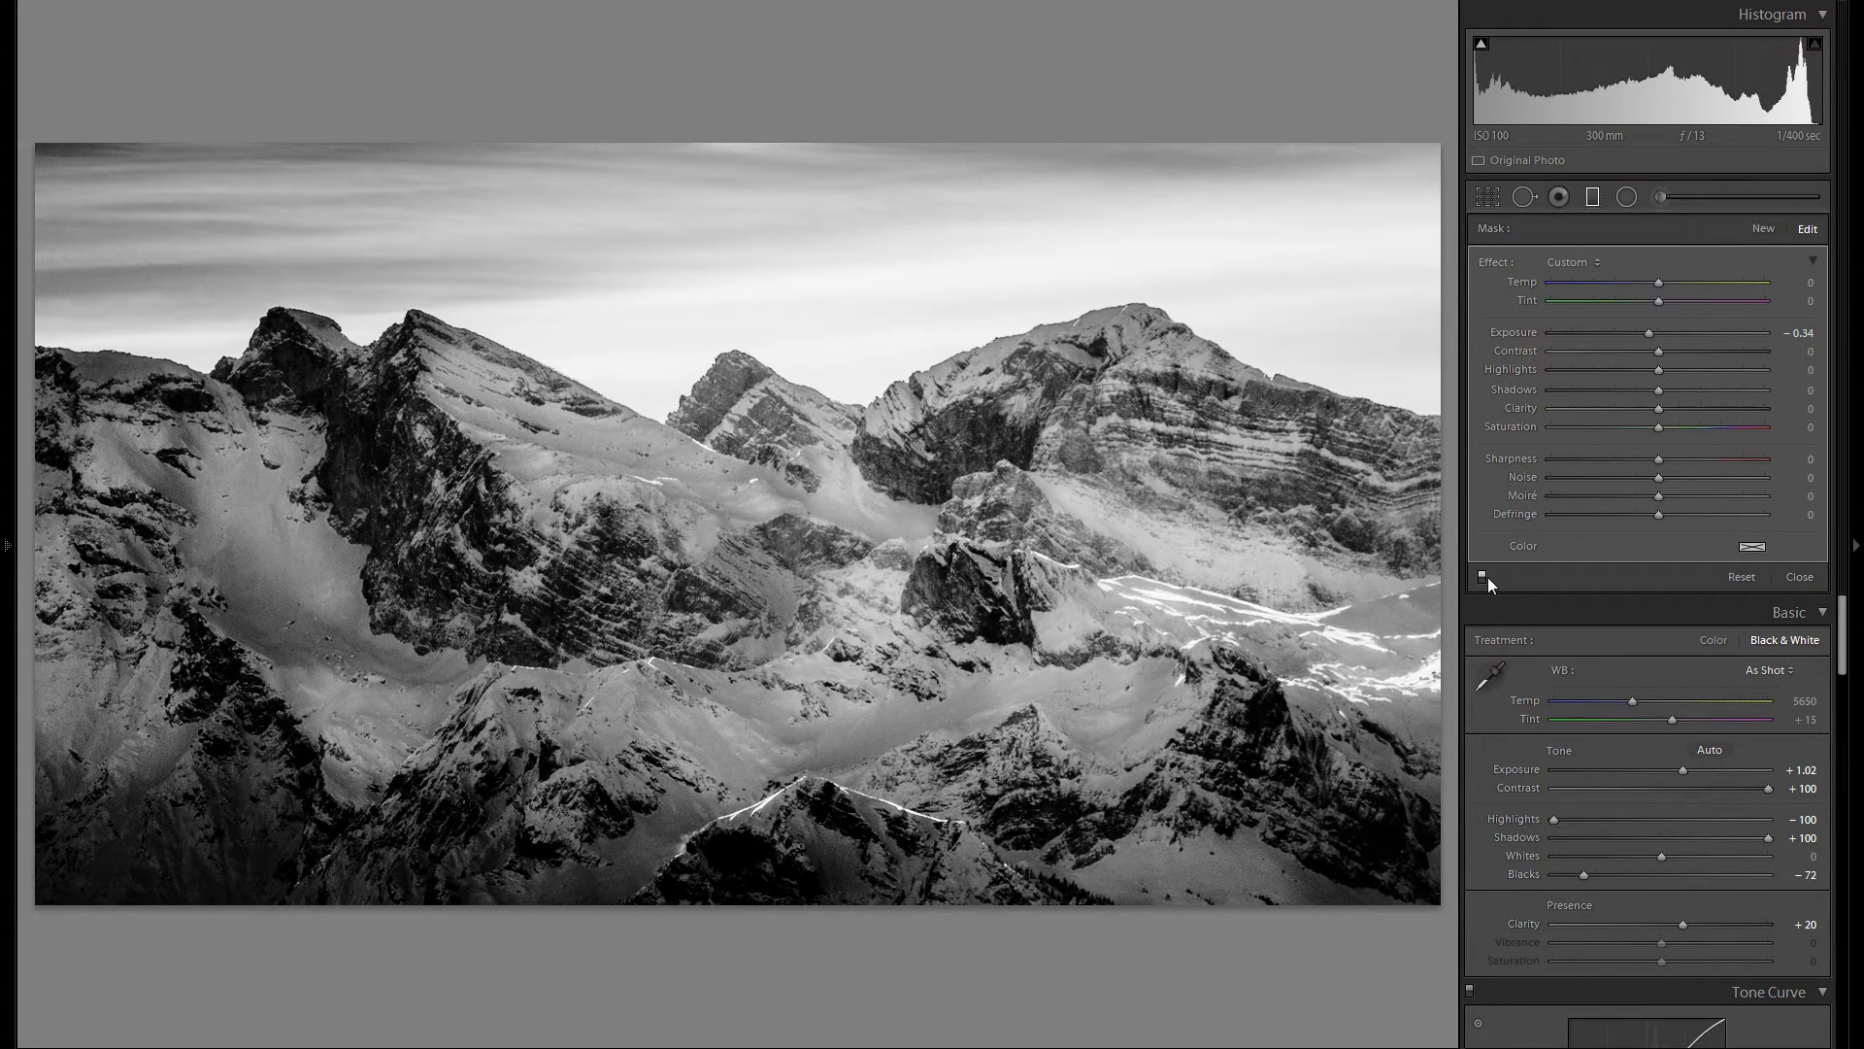
pyautogui.click(1481, 577)
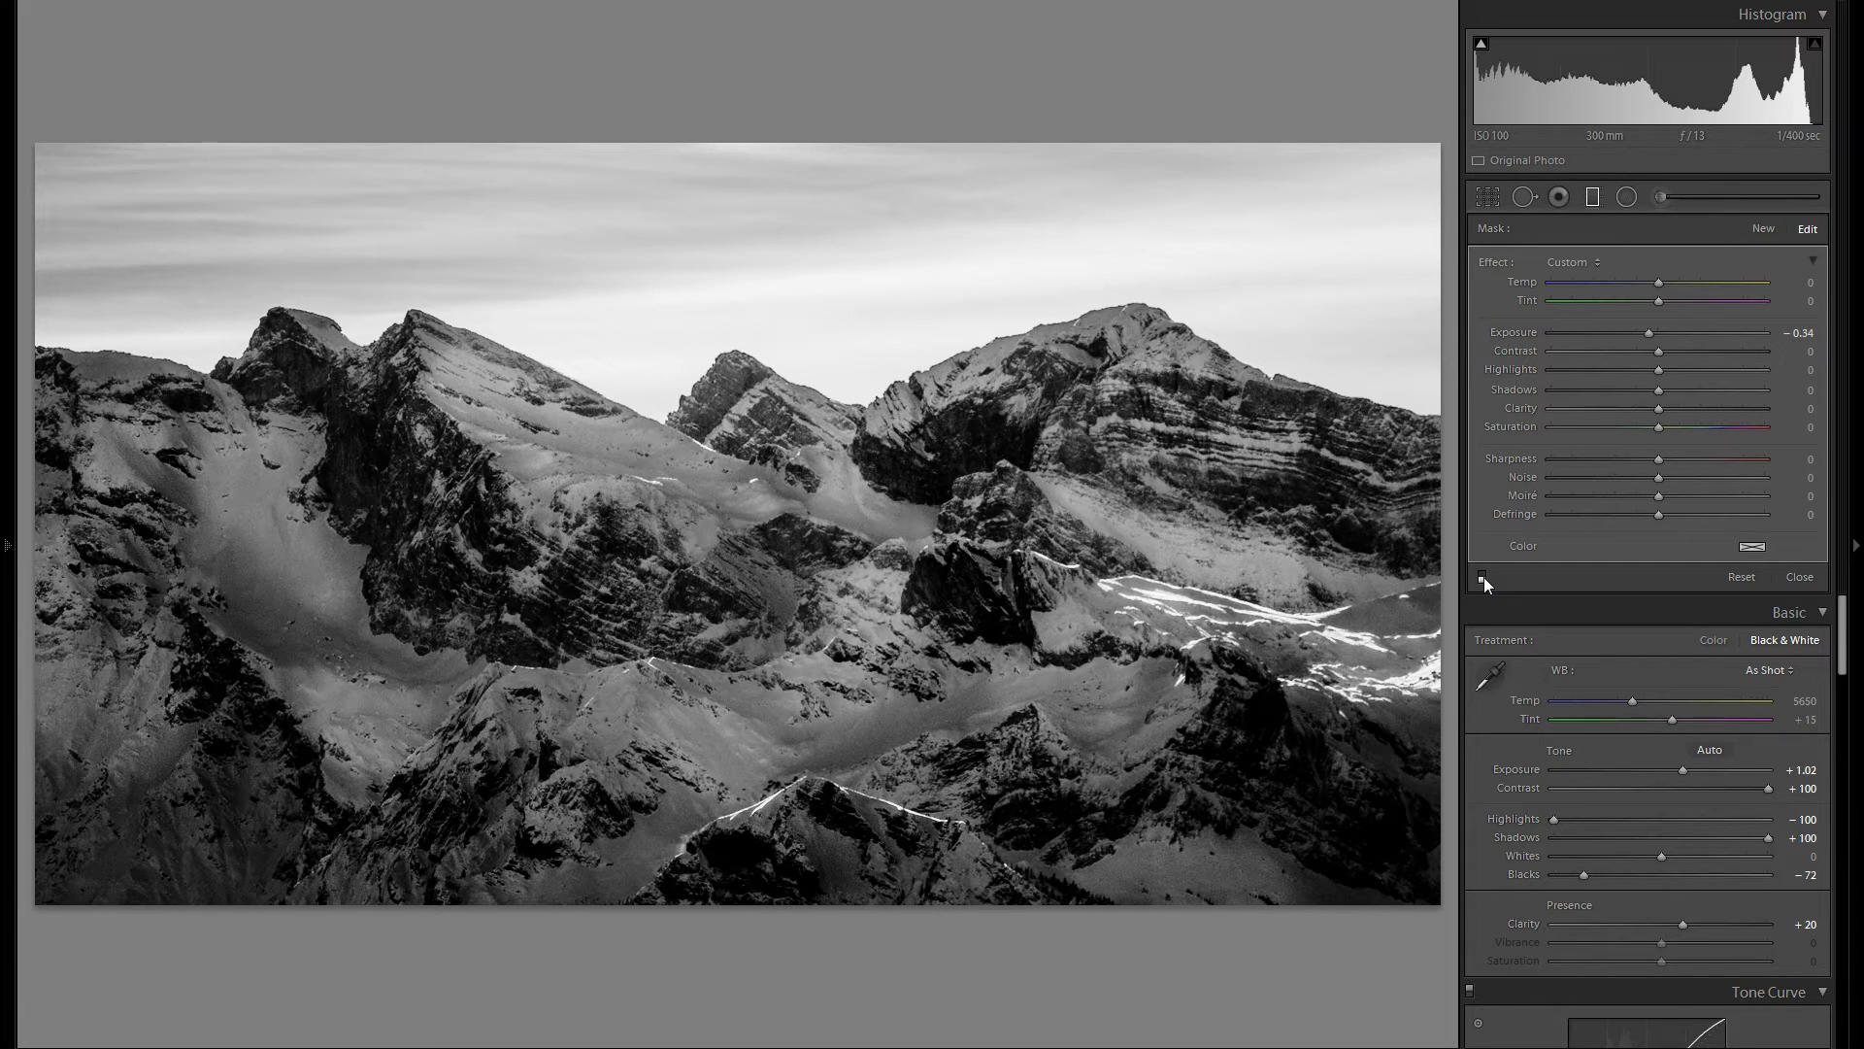
pyautogui.click(1482, 577)
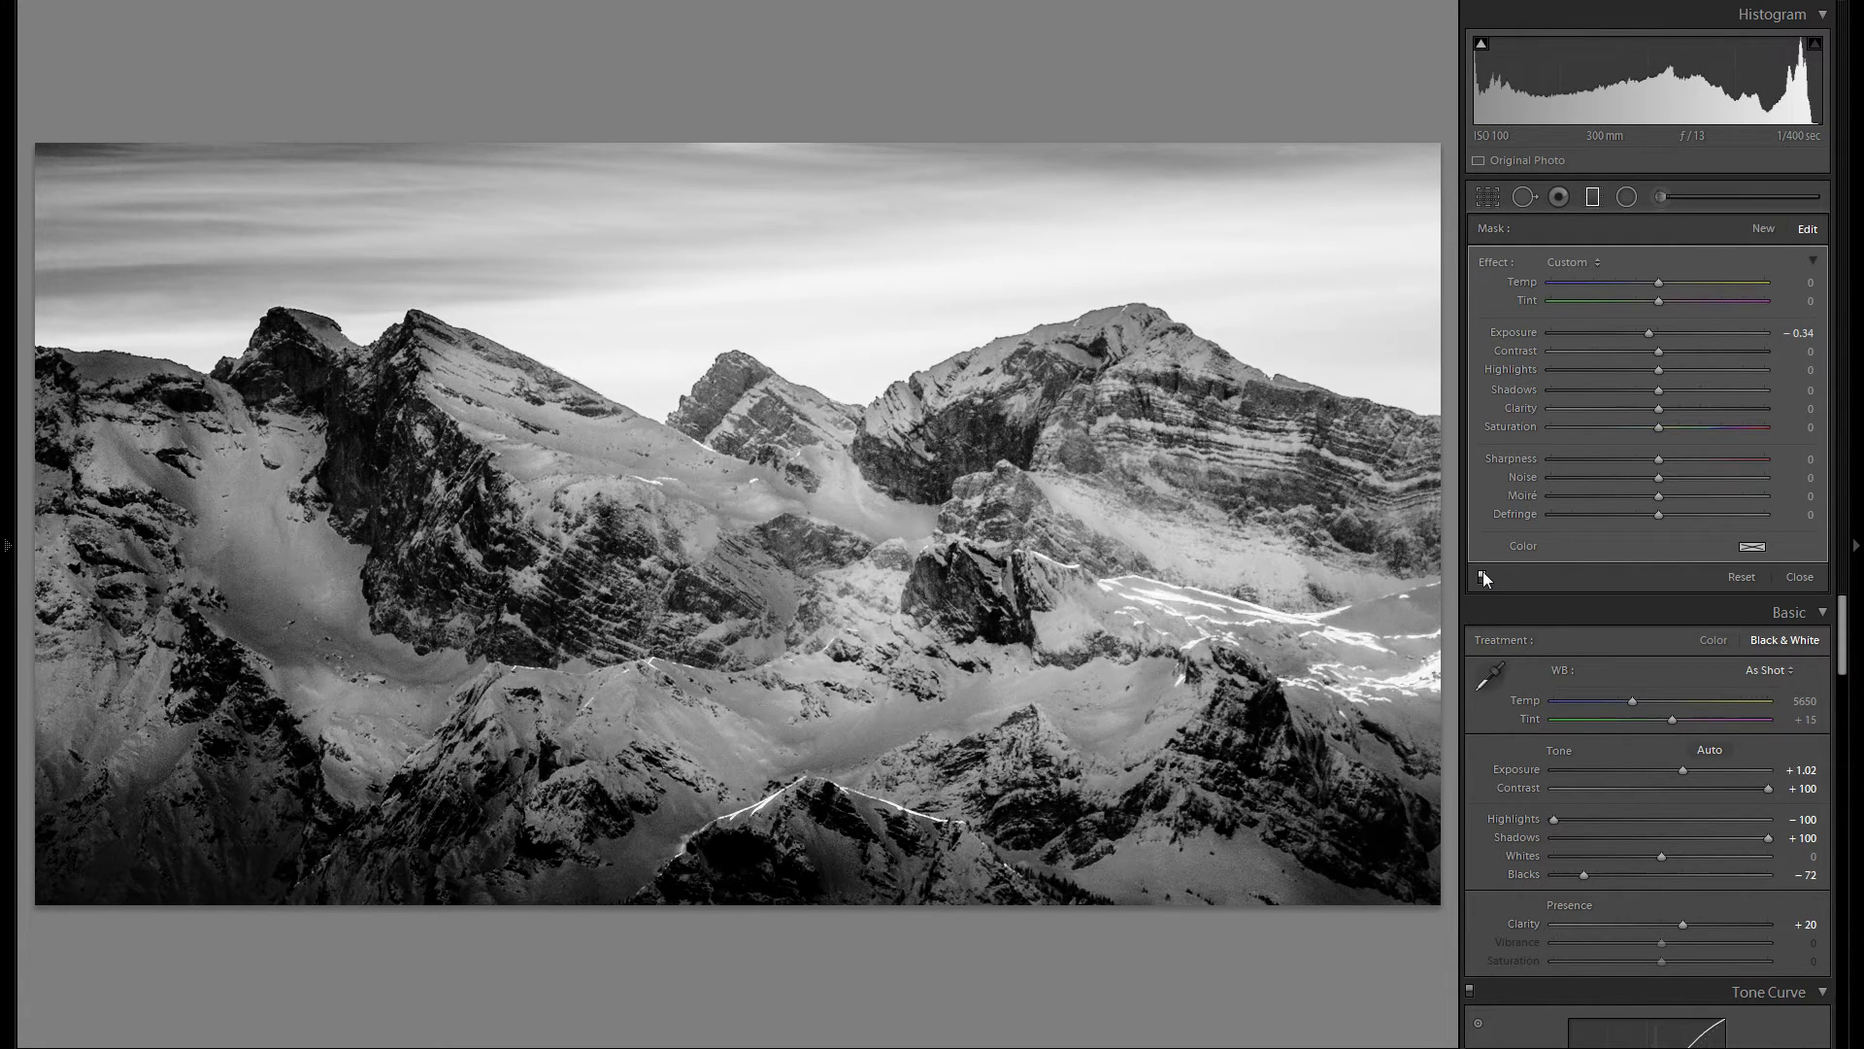
# Add an inverted, tilted elliptical radial filter over the left mountain's snowy slope with Exposure 0.34 and Clarity 31
pyautogui.click(1628, 197)
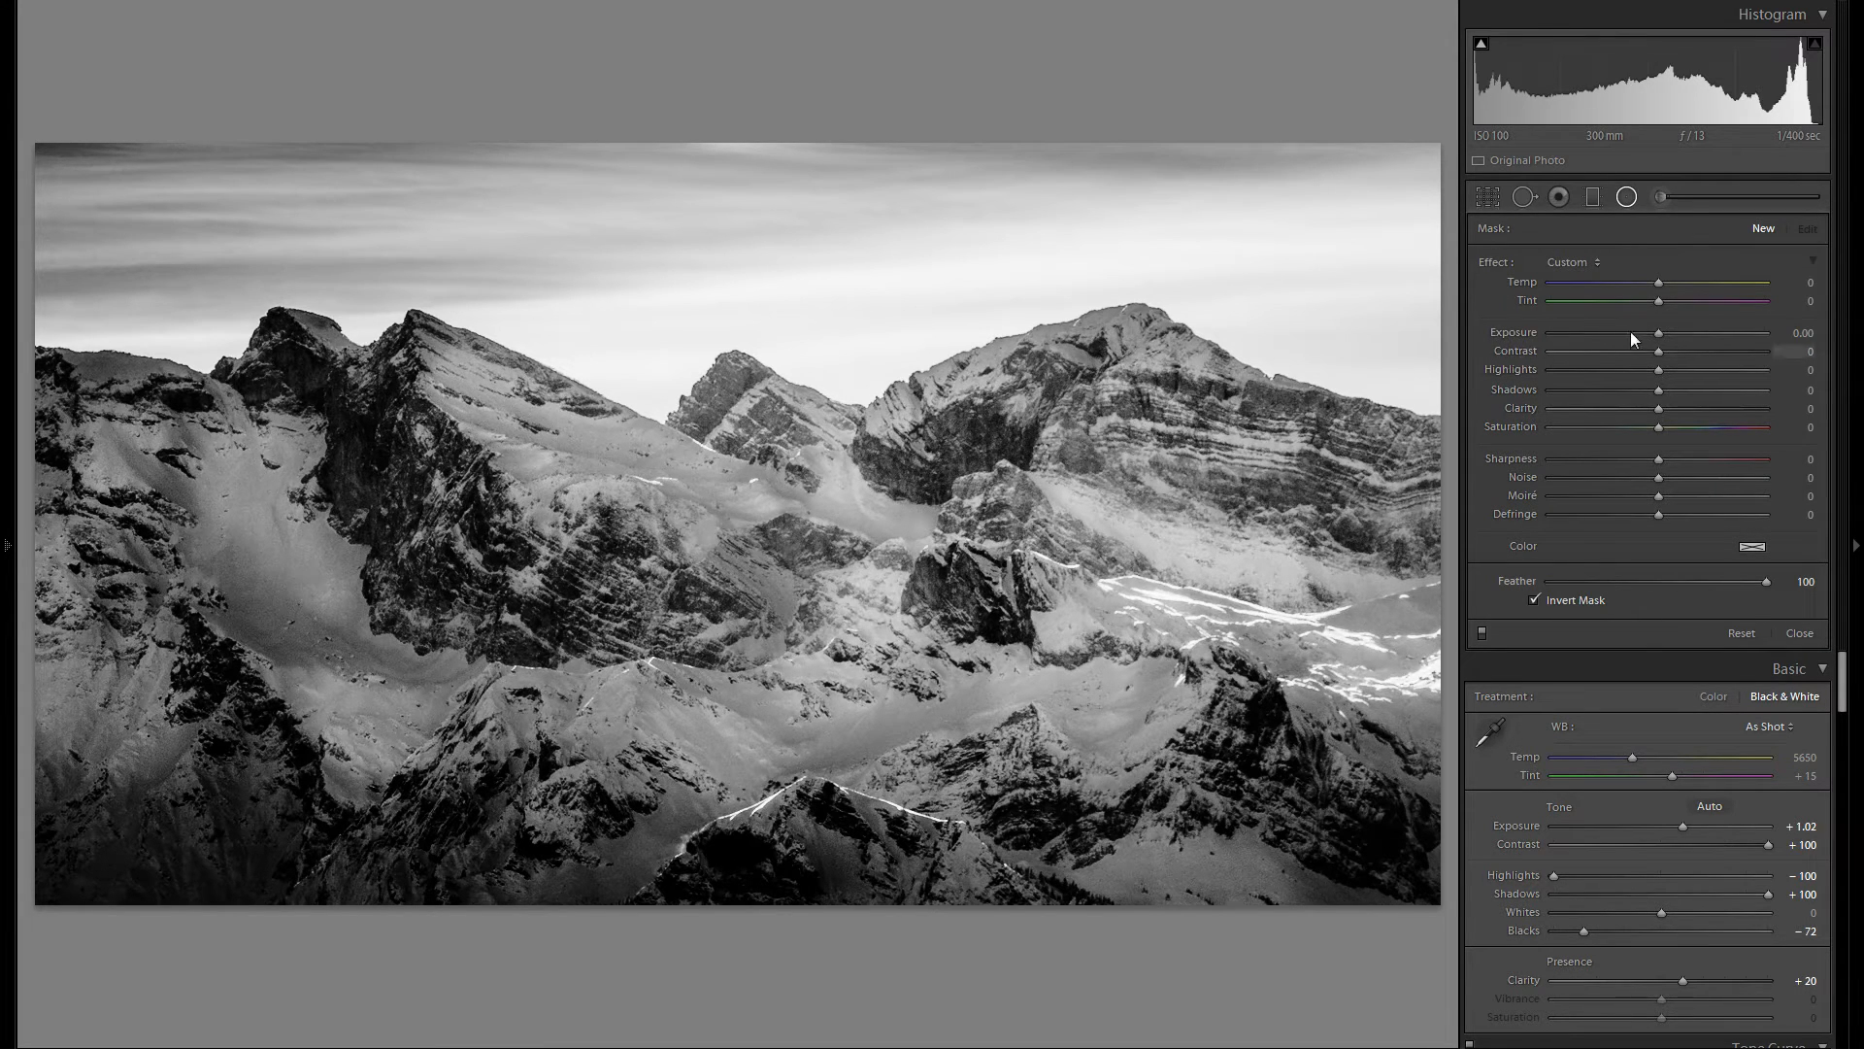
pyautogui.click(1659, 199)
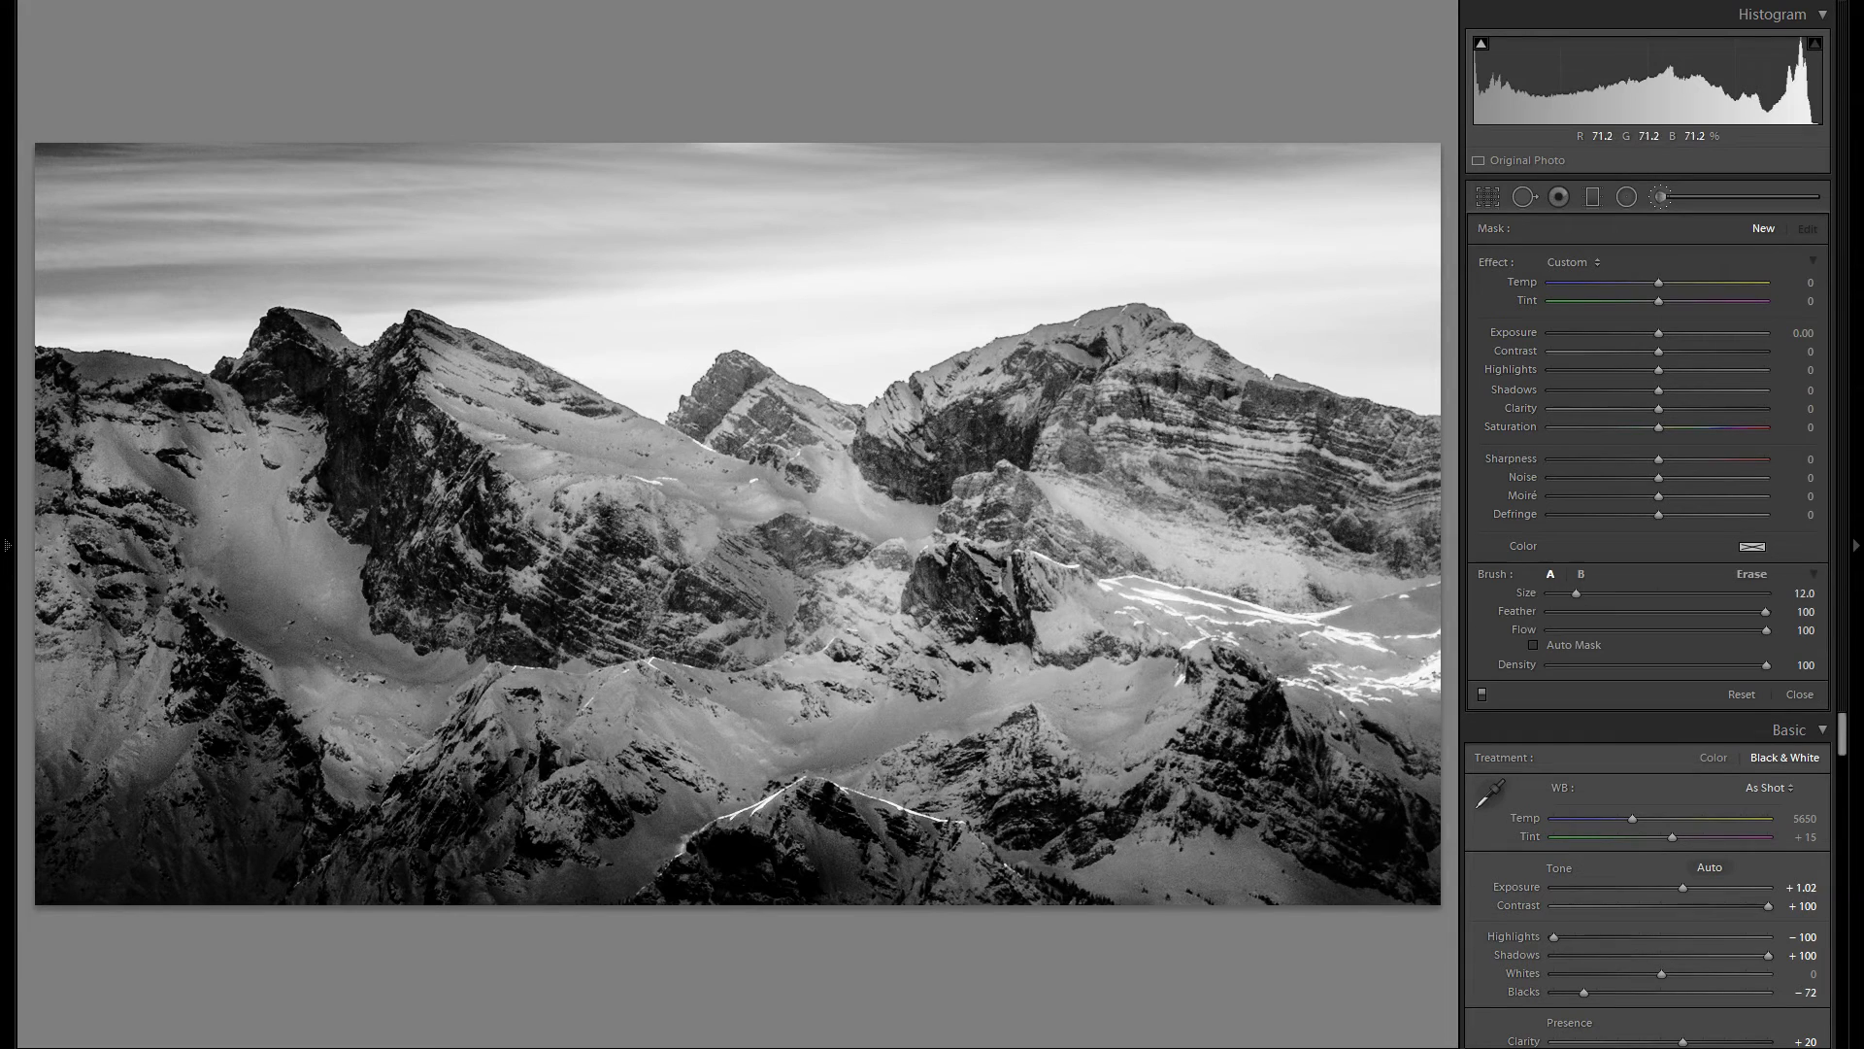
pyautogui.click(1624, 198)
pyautogui.moveTo(1656, 330); pyautogui.dragTo(1657, 330)
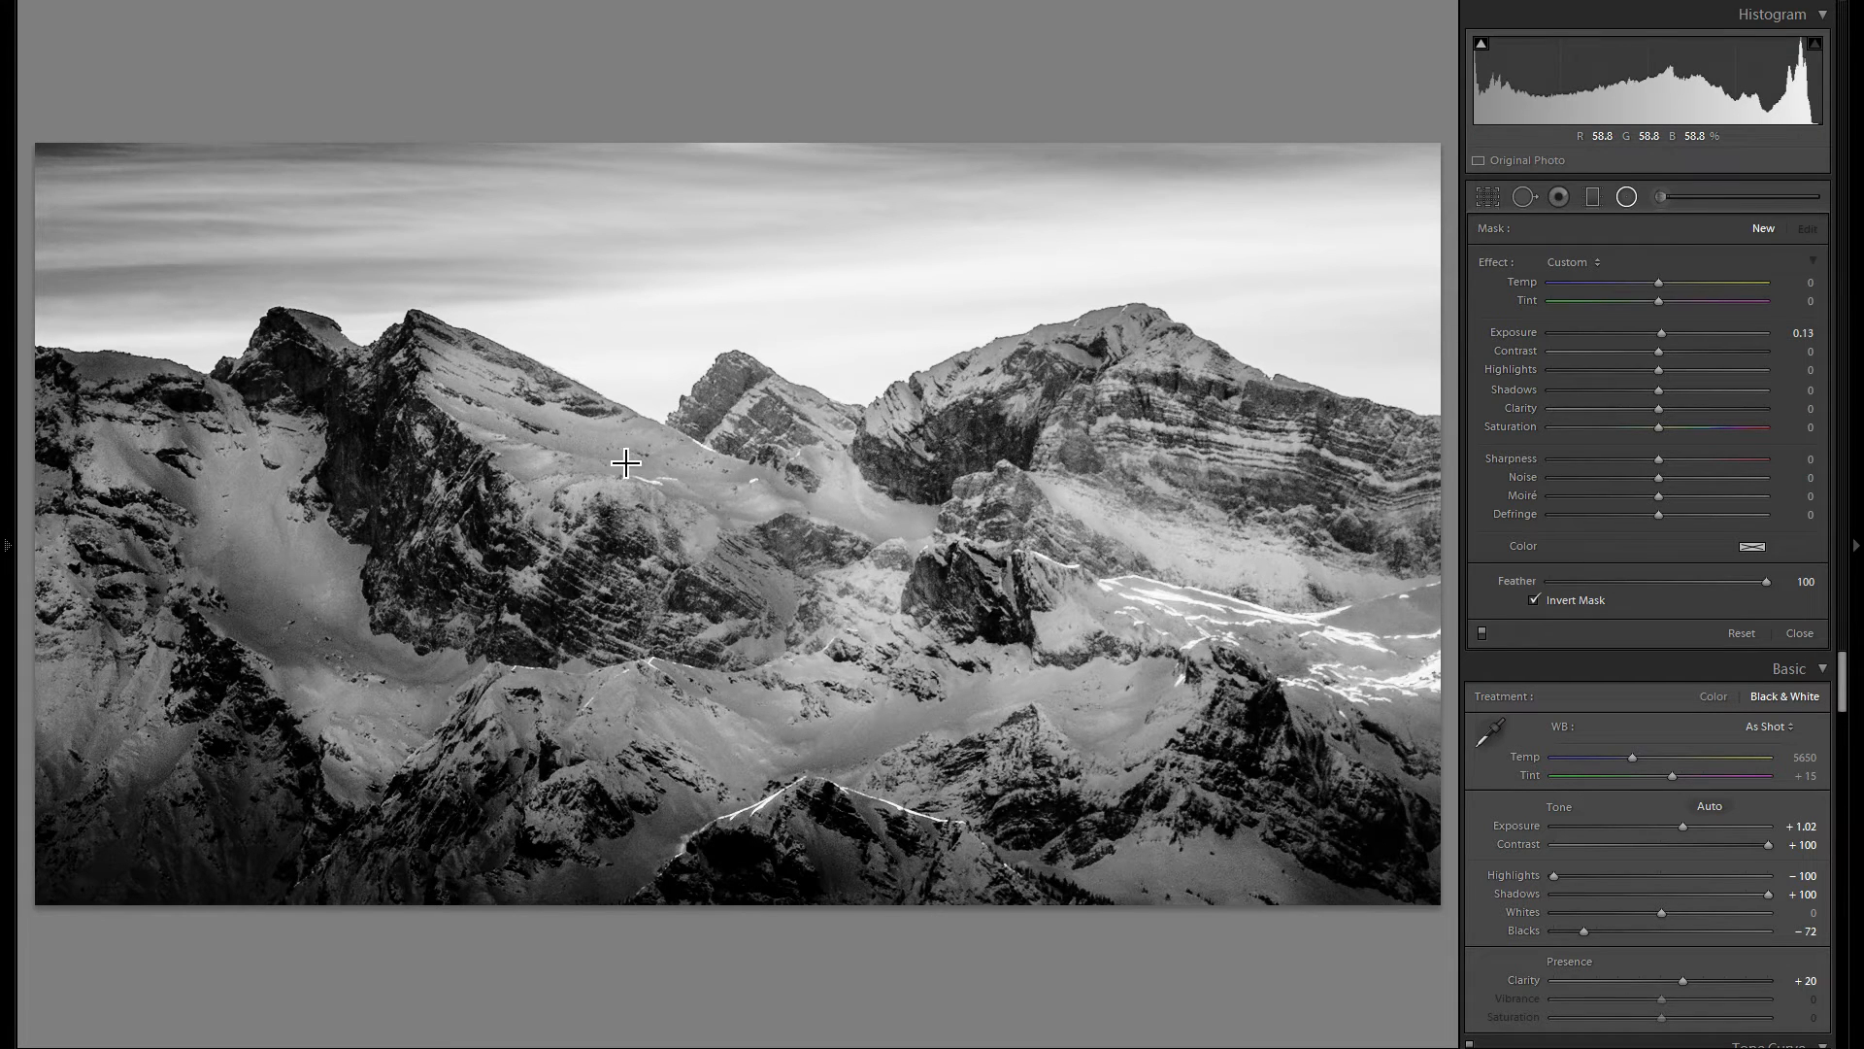
pyautogui.click(772, 481)
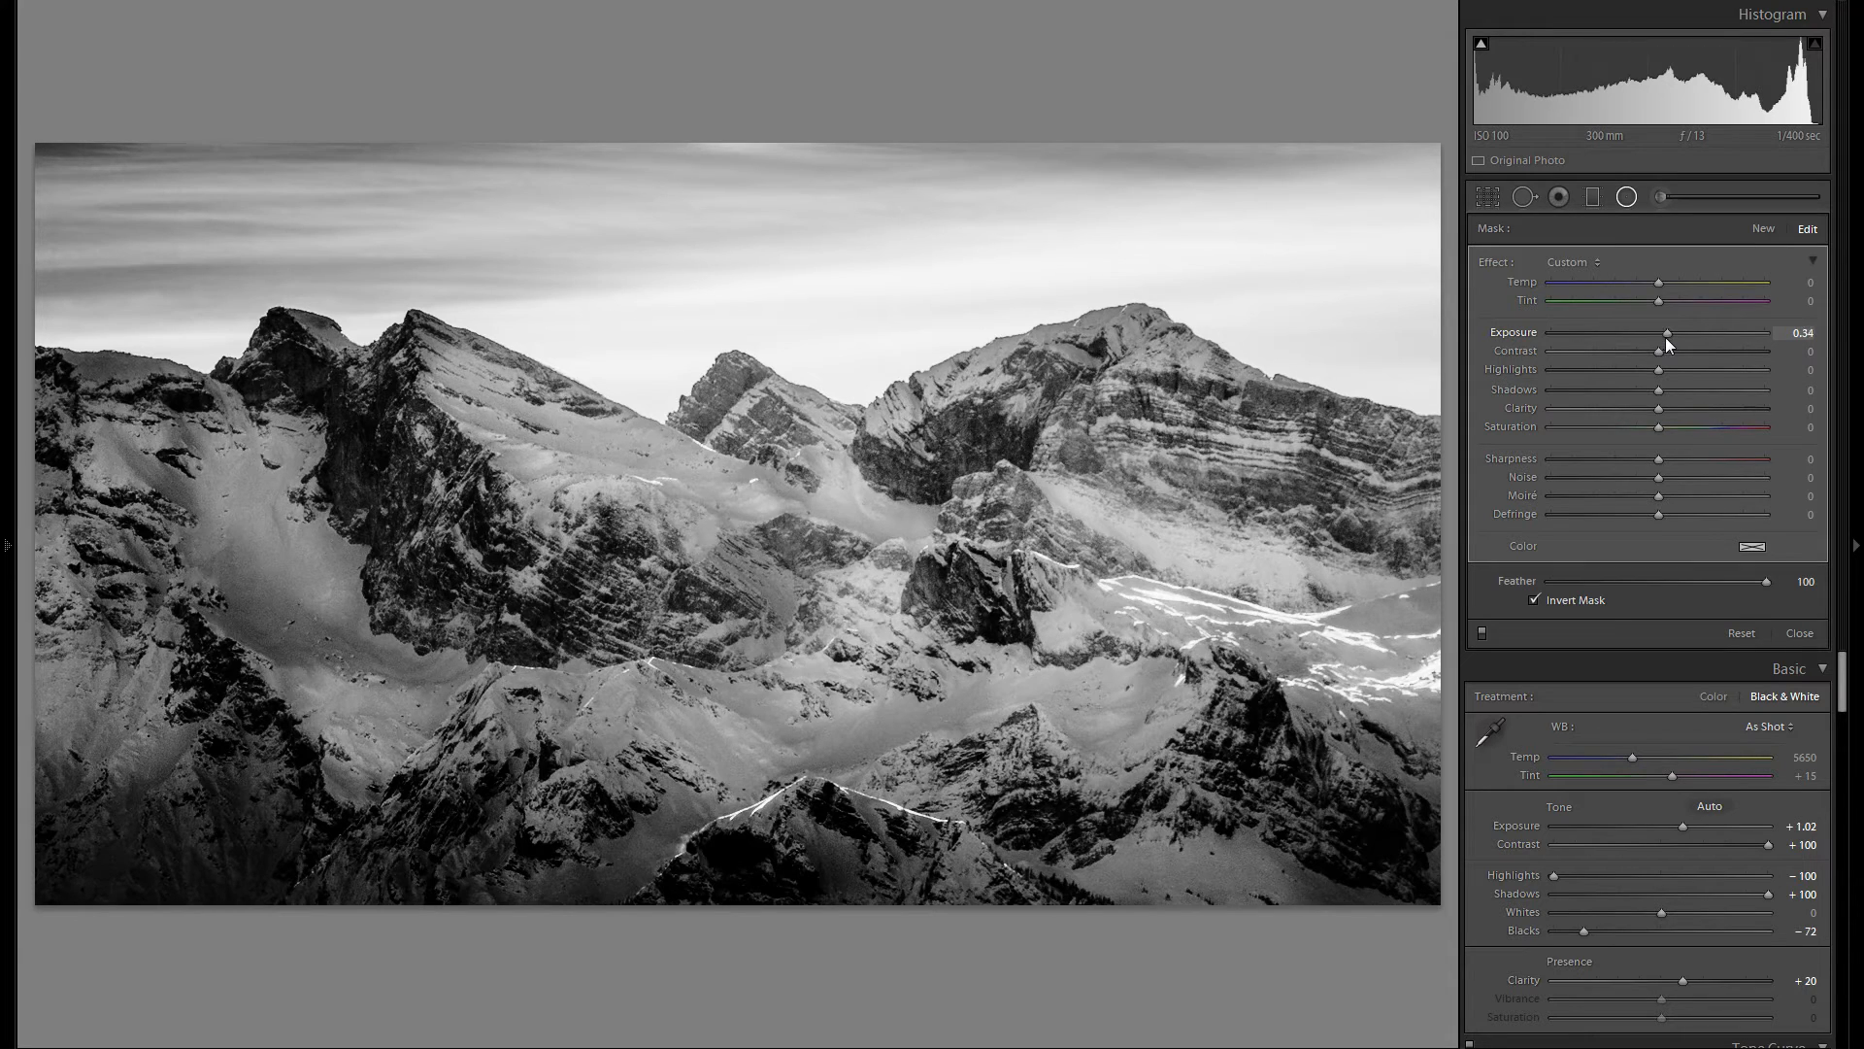
pyautogui.moveTo(1666, 336); pyautogui.dragTo(1668, 336)
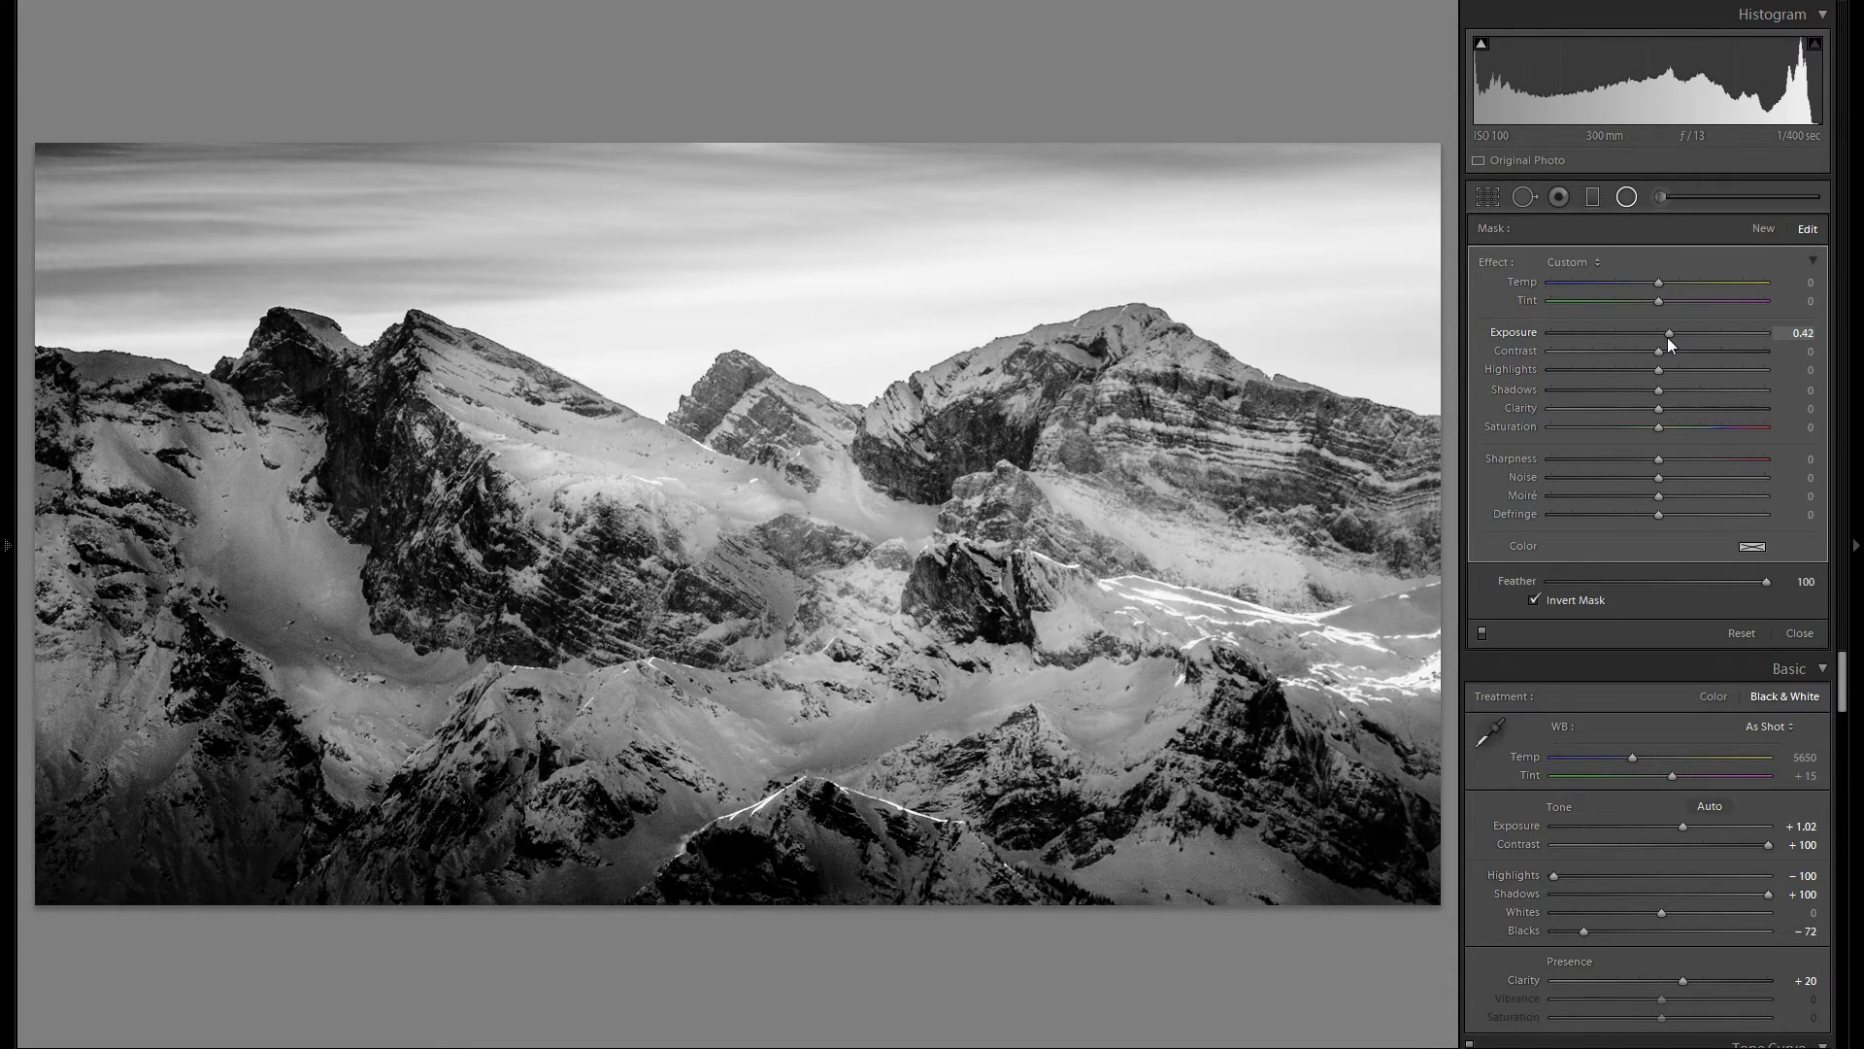
pyautogui.click(1693, 410)
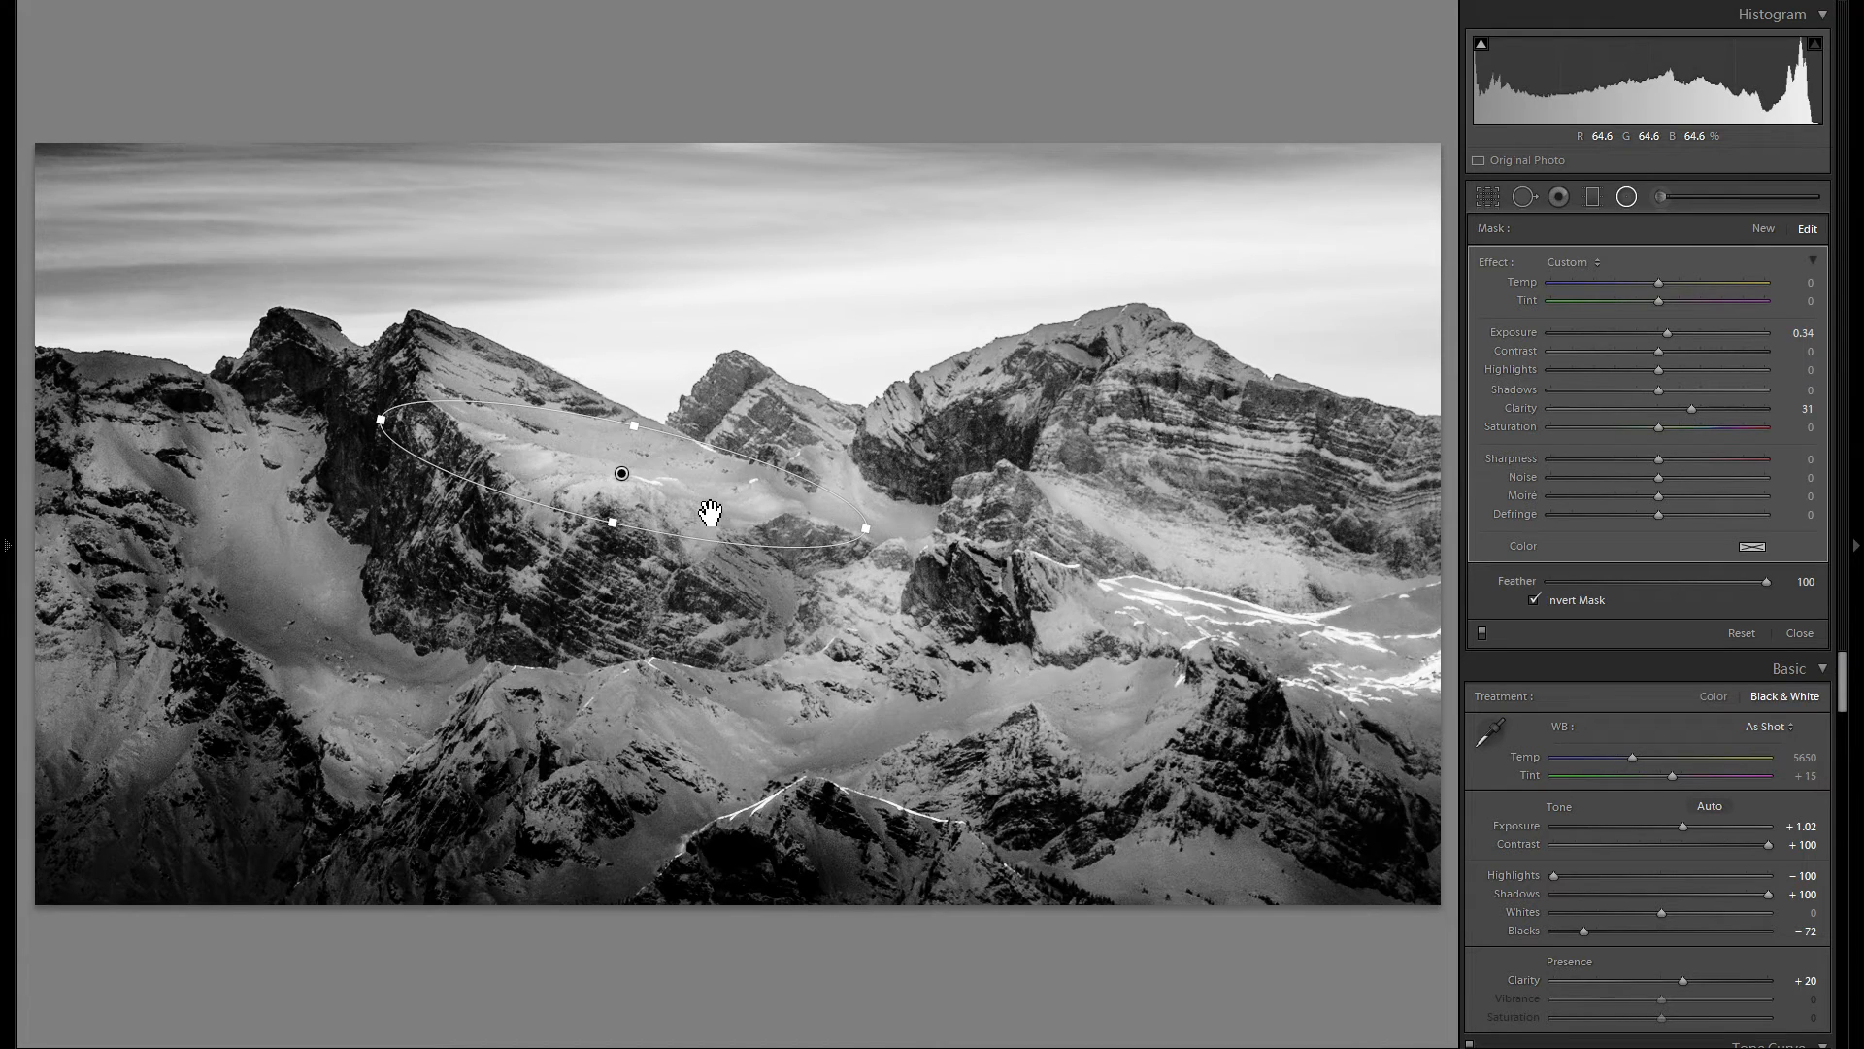
# Duplicate the radial filter onto the snow slope below the right peak, and again onto the snow lower down at centre right
pyautogui.rightClick(662, 483)
pyautogui.click(684, 488)
pyautogui.moveTo(650, 495); pyautogui.dragTo(1188, 554)
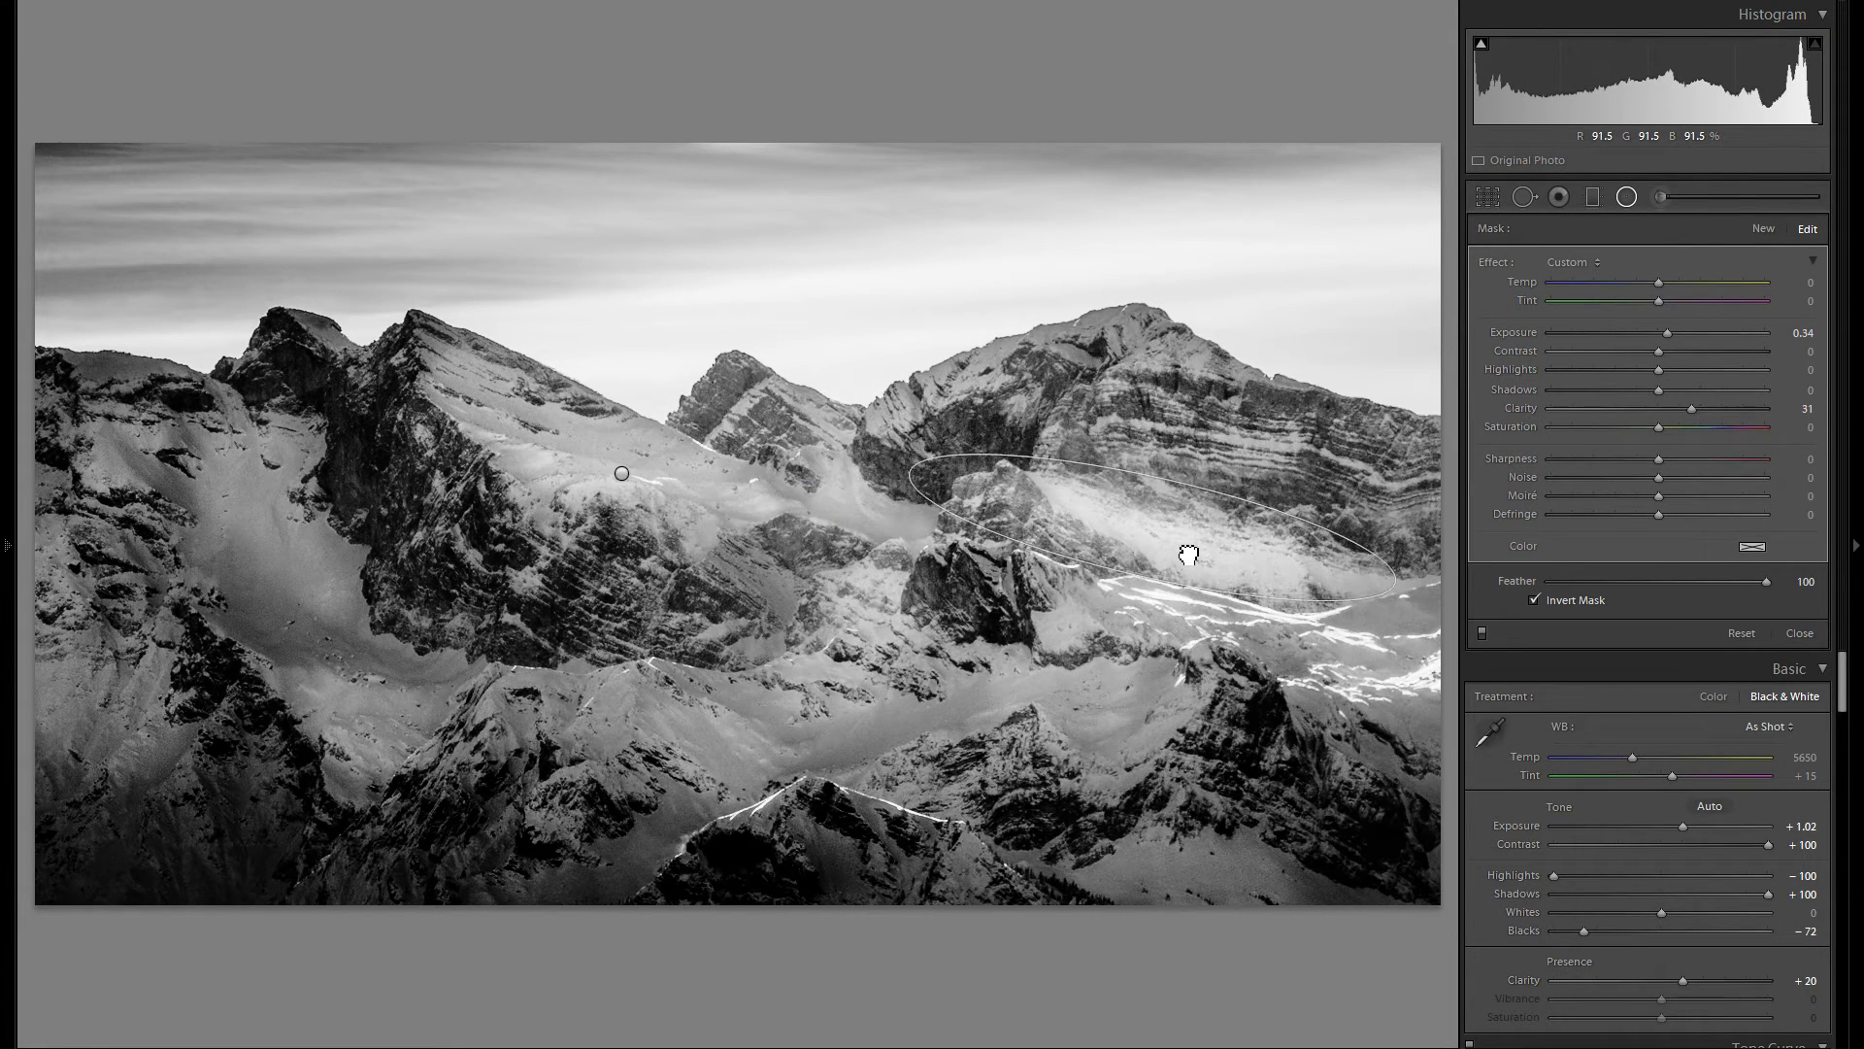
pyautogui.rightClick(1210, 546)
pyautogui.click(1225, 554)
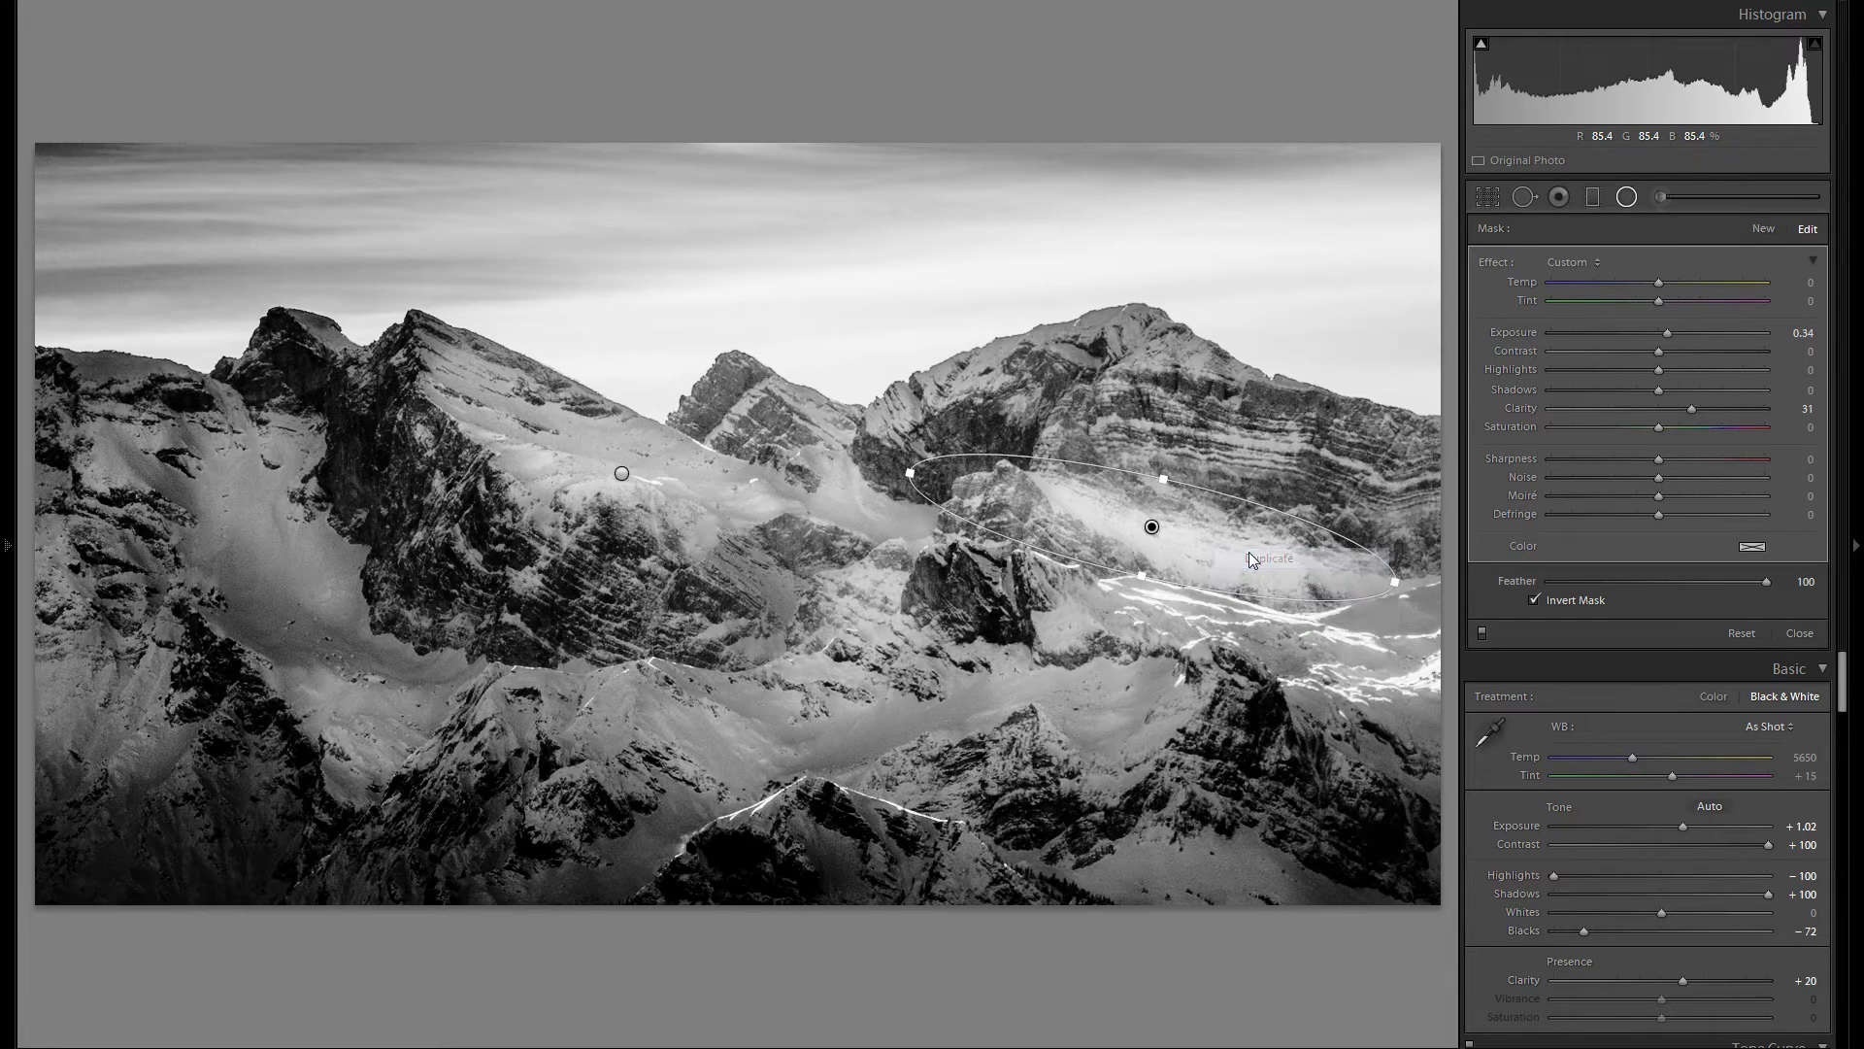
pyautogui.moveTo(1198, 530); pyautogui.dragTo(1133, 729)
# Duplicate the radial filter onto the lower left-centre snow ridge and the far-left snow slope, setting the last copy's Exposure to 0.23
pyautogui.rightClick(1133, 728)
pyautogui.click(1147, 746)
pyautogui.moveTo(1148, 764); pyautogui.dragTo(650, 728)
pyautogui.rightClick(677, 704)
pyautogui.click(748, 718)
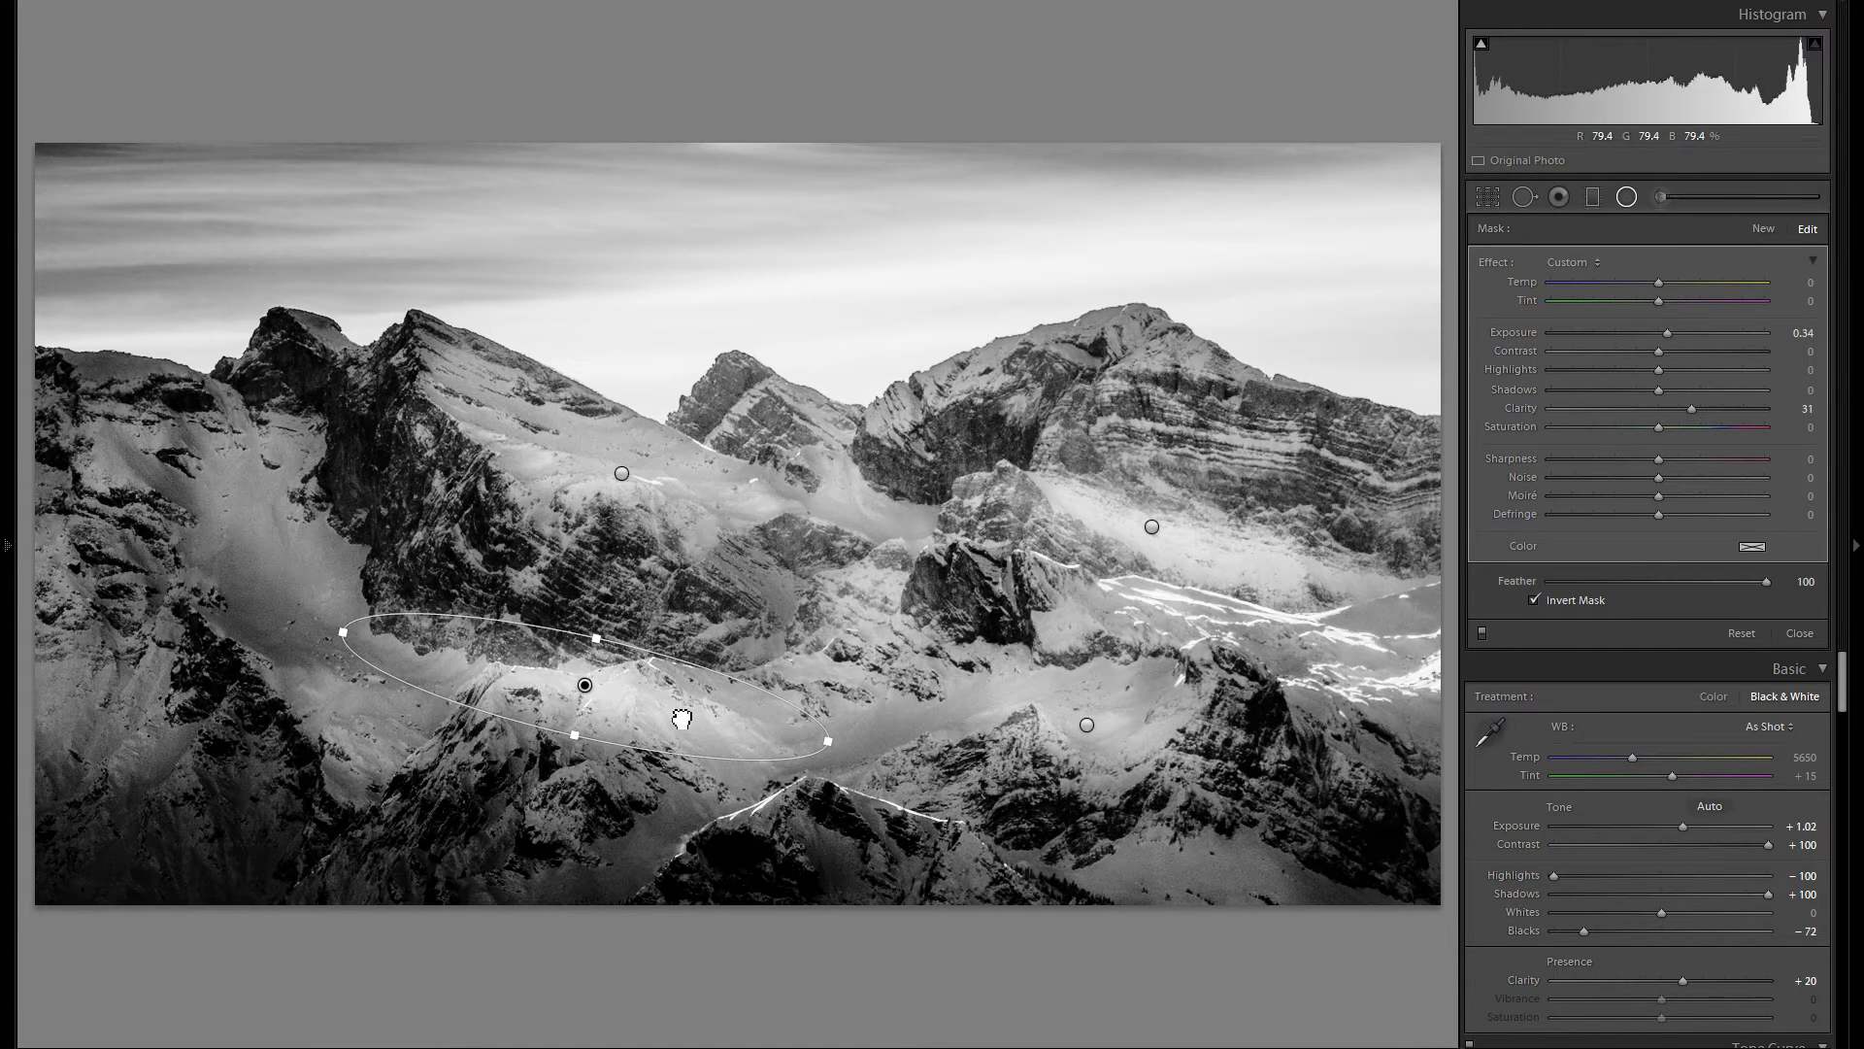
pyautogui.moveTo(376, 535); pyautogui.dragTo(295, 494)
pyautogui.moveTo(194, 504); pyautogui.dragTo(197, 521)
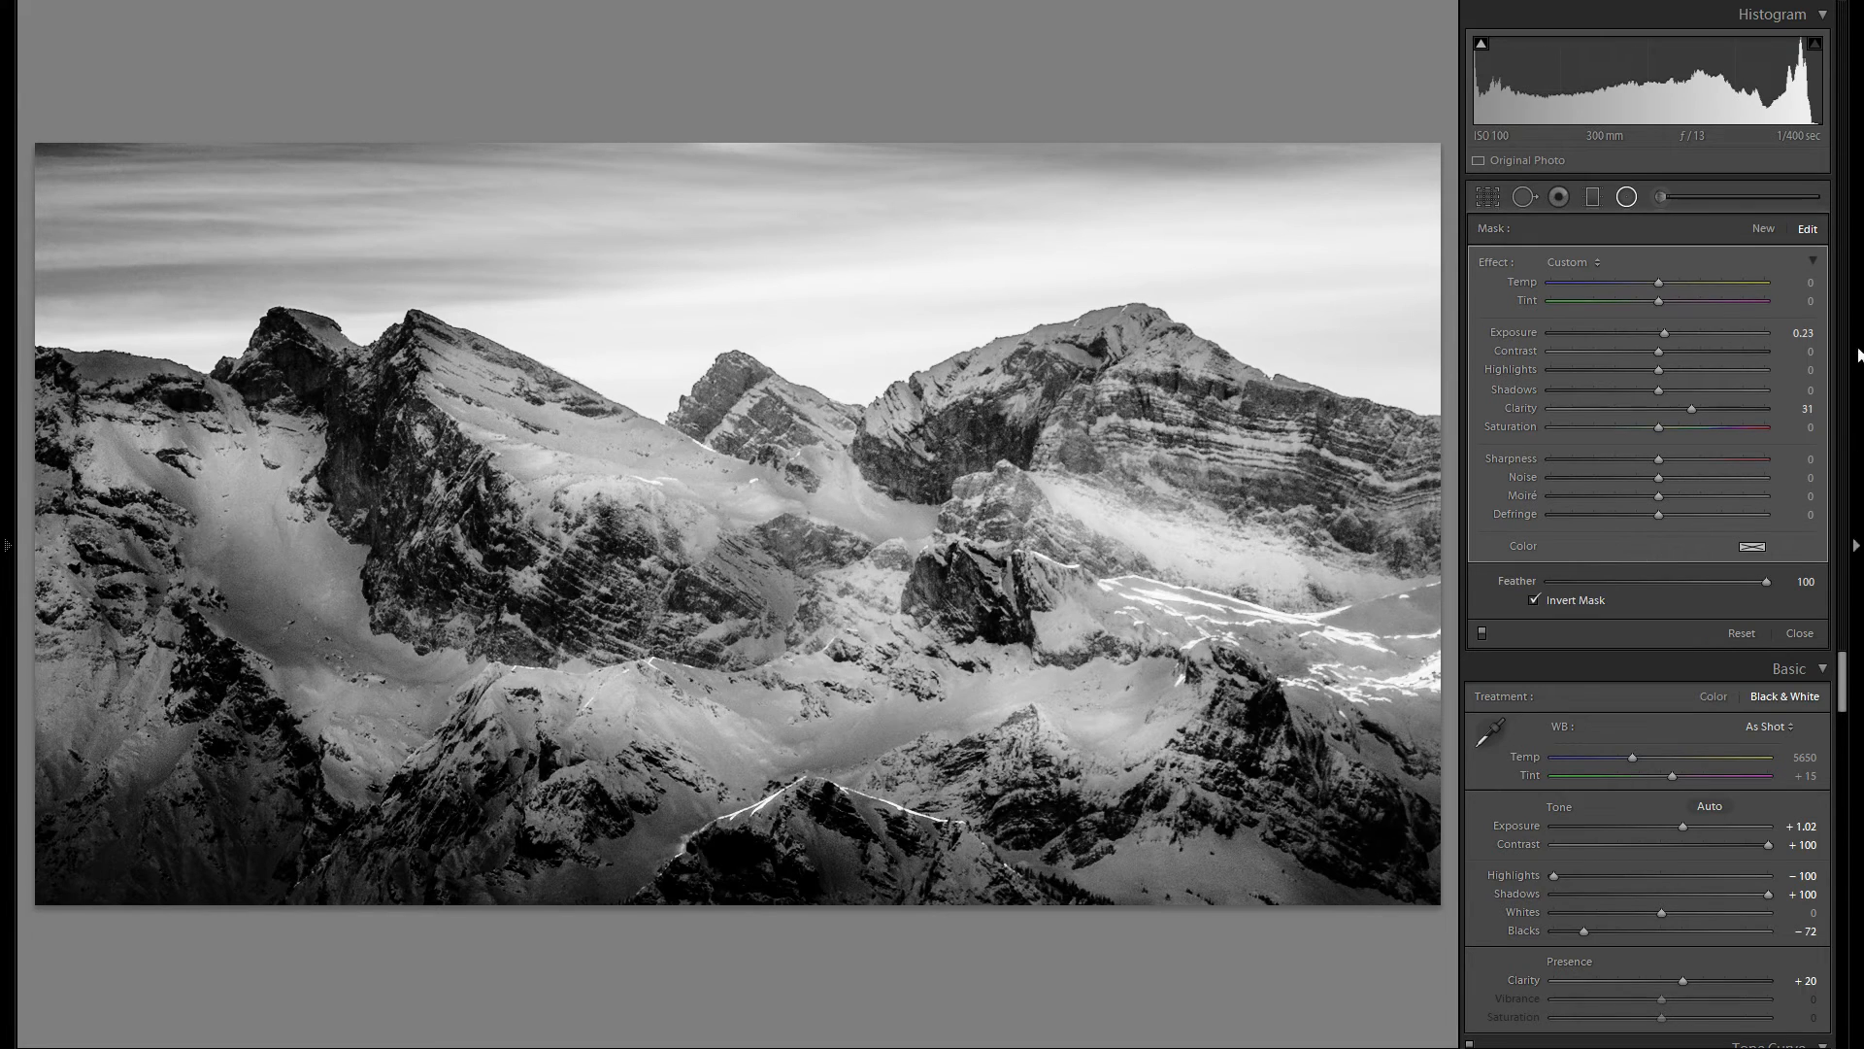
# Paint a new Size 34 brush mask with Exposure -0.20 over the photo's dark lower-left corner
pyautogui.click(1662, 196)
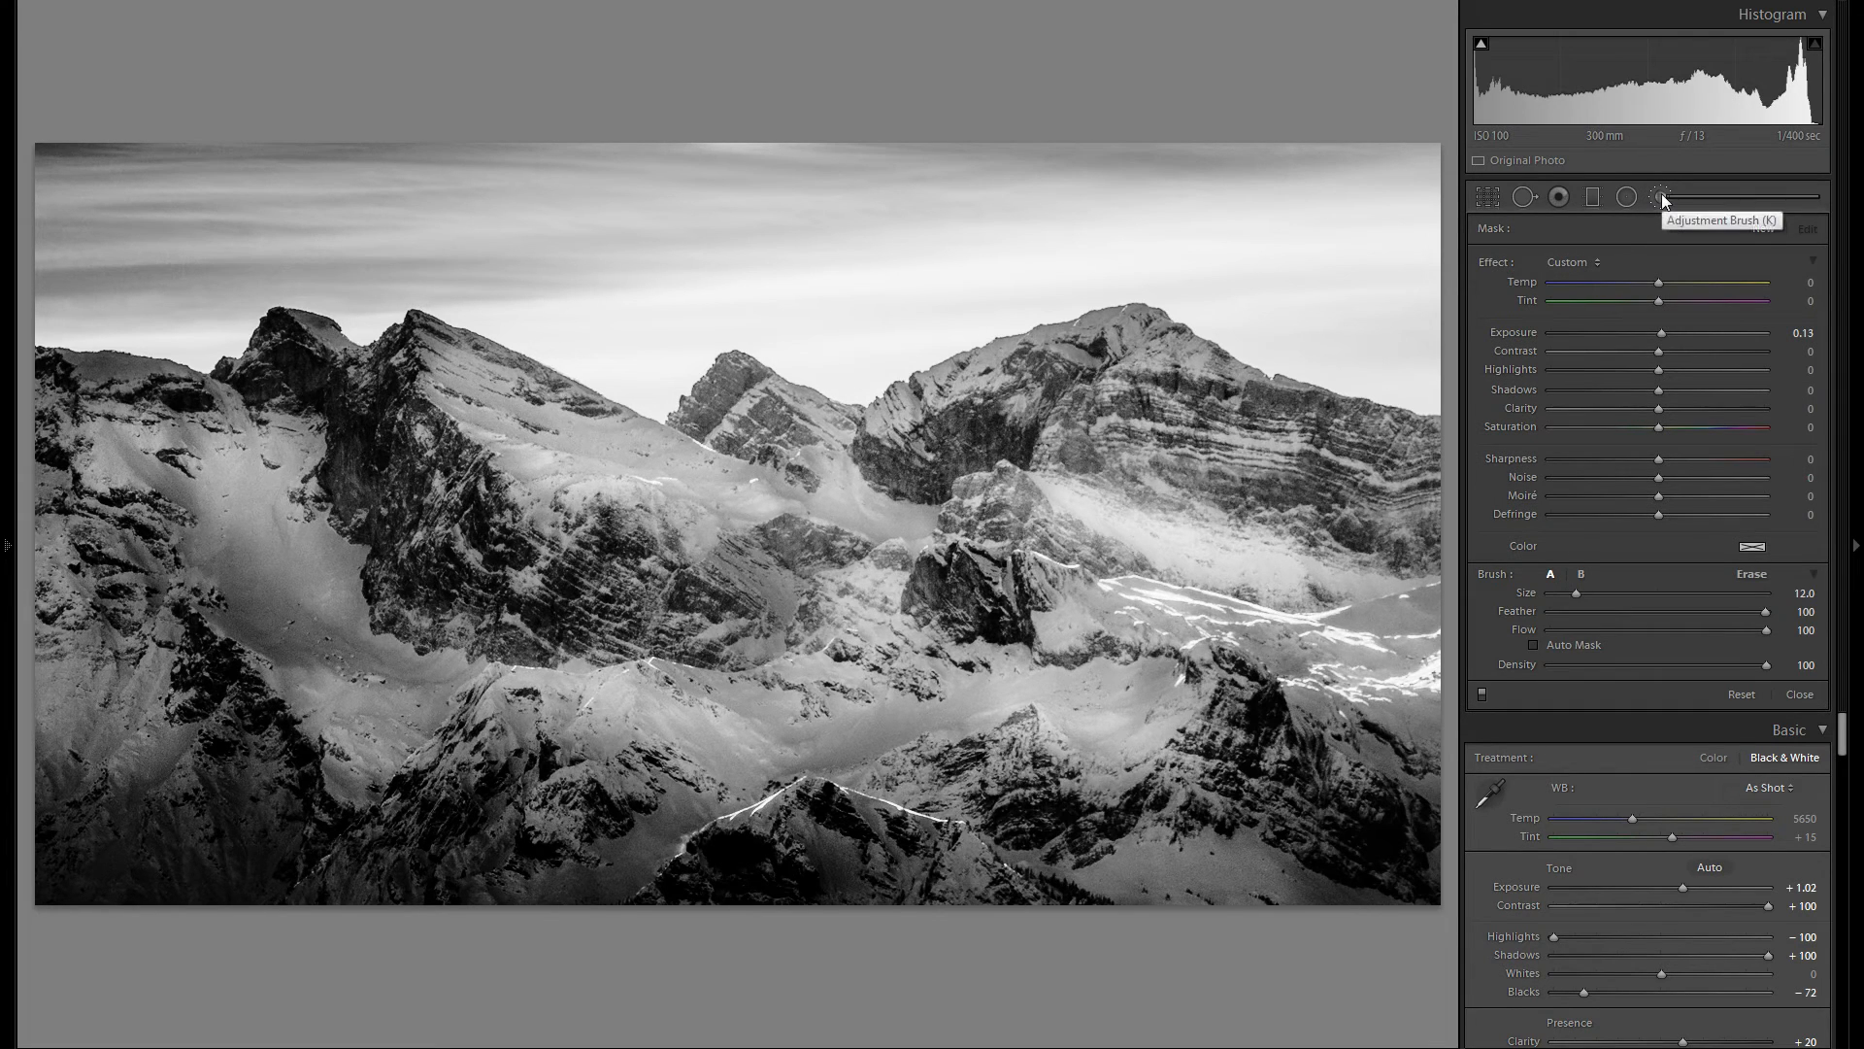
pyautogui.doubleClick(1524, 331)
pyautogui.click(1656, 332)
pyautogui.scroll(2, 273, 772)
pyautogui.scroll(8, 274, 772)
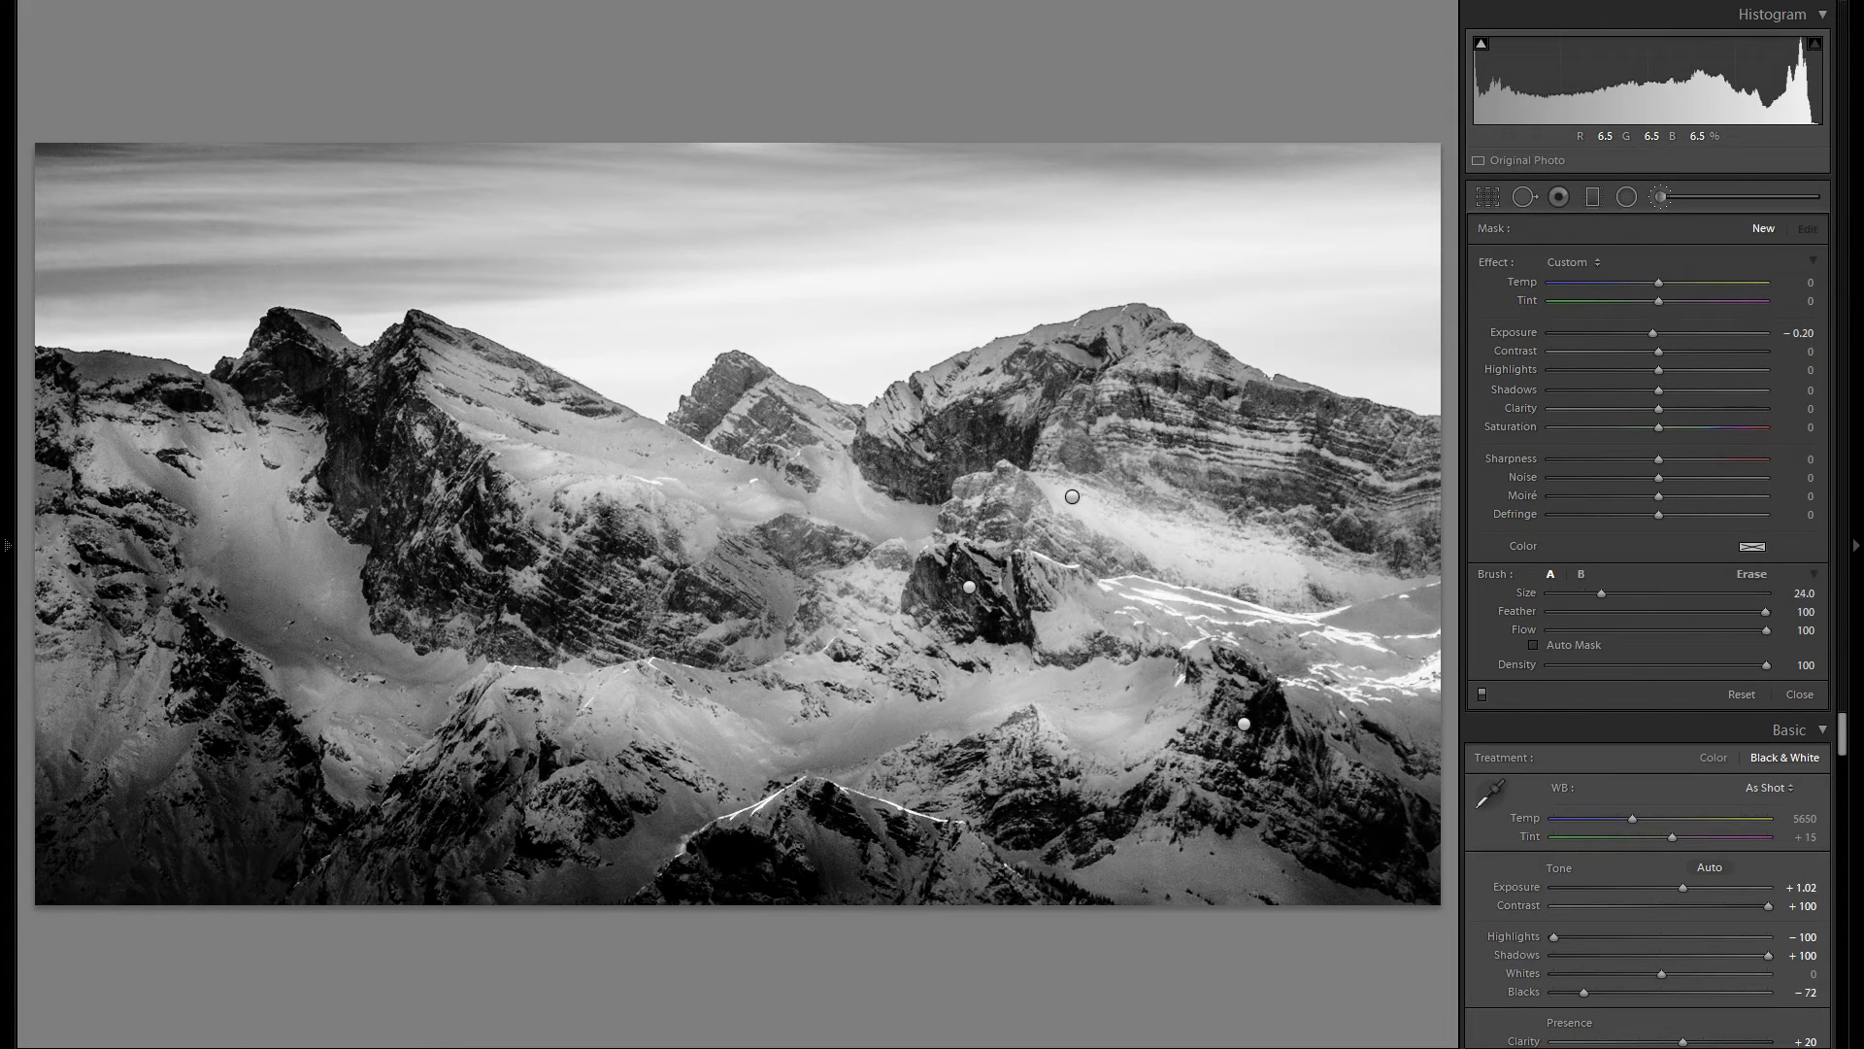
pyautogui.scroll(2, 274, 772)
pyautogui.moveTo(176, 893)
pyautogui.mouseDown()
pyautogui.moveTo(126, 816)
pyautogui.moveTo(87, 621)
pyautogui.moveTo(1, 717)
pyautogui.mouseUp()
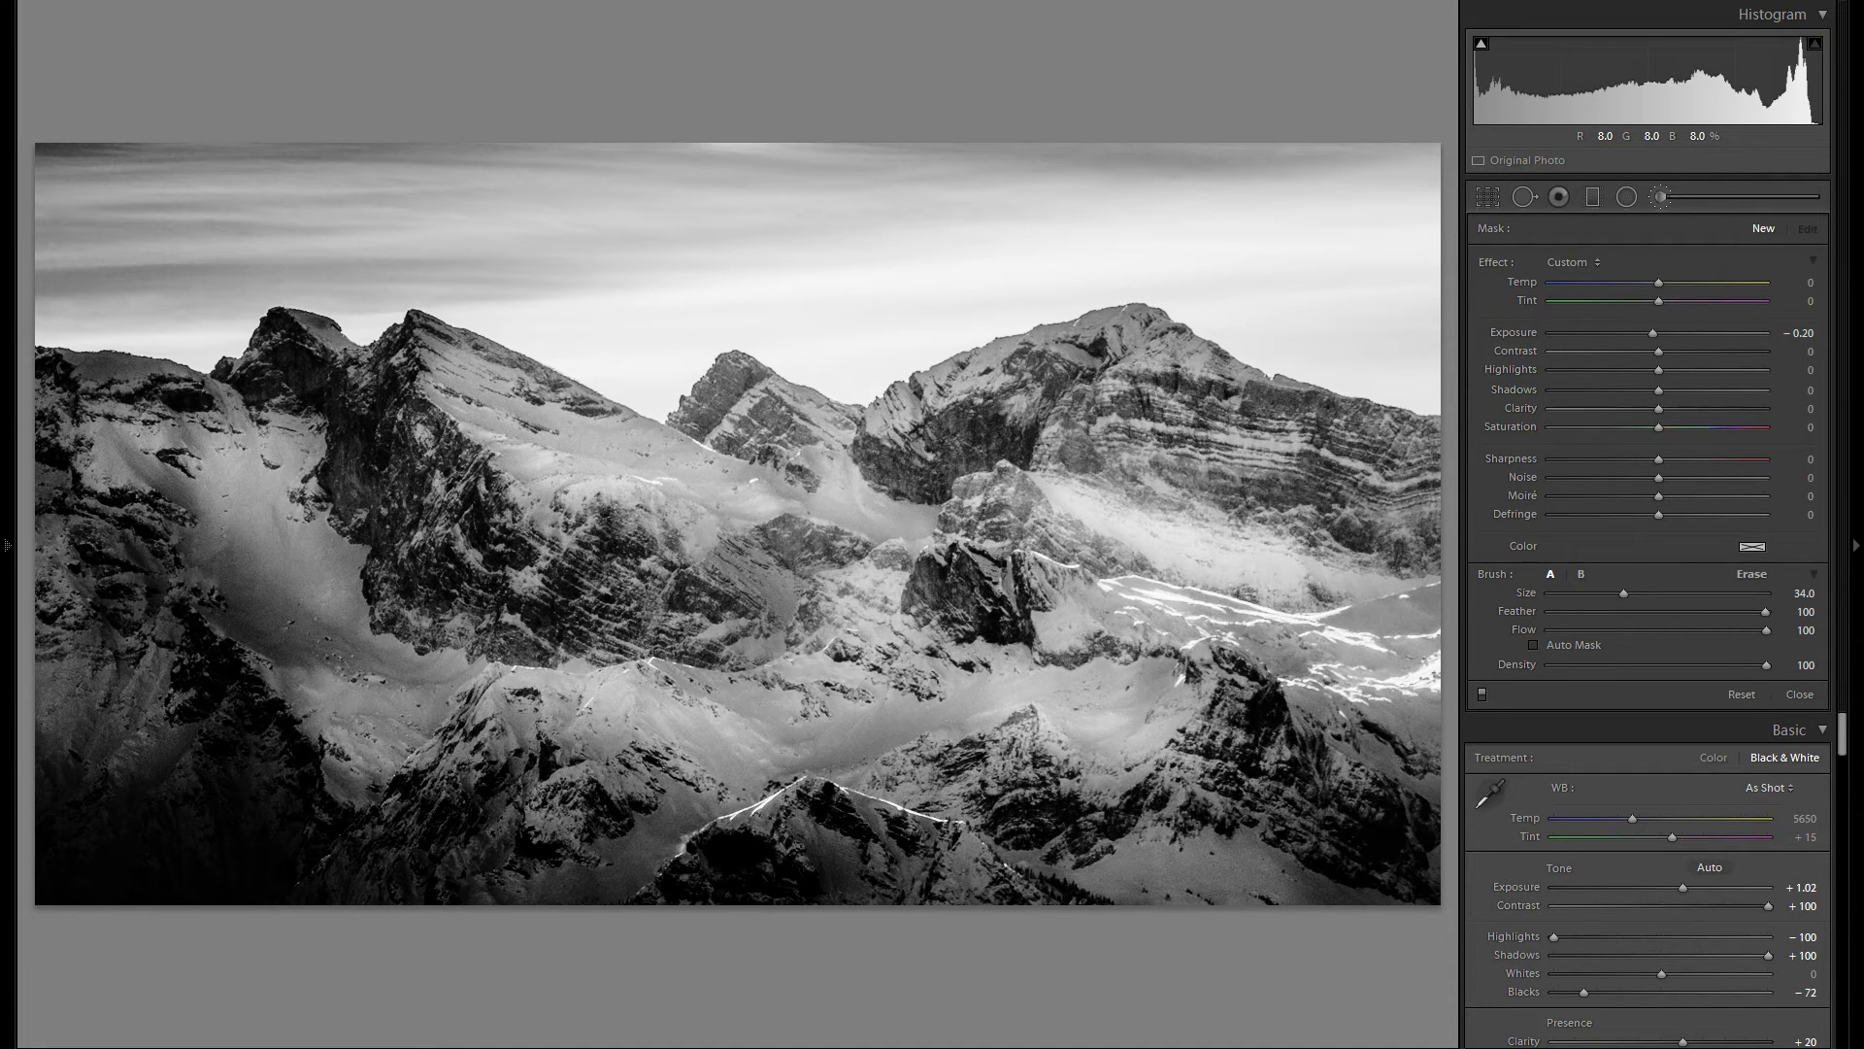
# Erase the lower part of the lower-left brush mask with a Size 40, Feather 68 eraser and set the mask's Exposure to -0.34
pyautogui.moveTo(1652, 332); pyautogui.dragTo(1652, 332)
pyautogui.press('alt')
pyautogui.scroll(6, 136, 776)
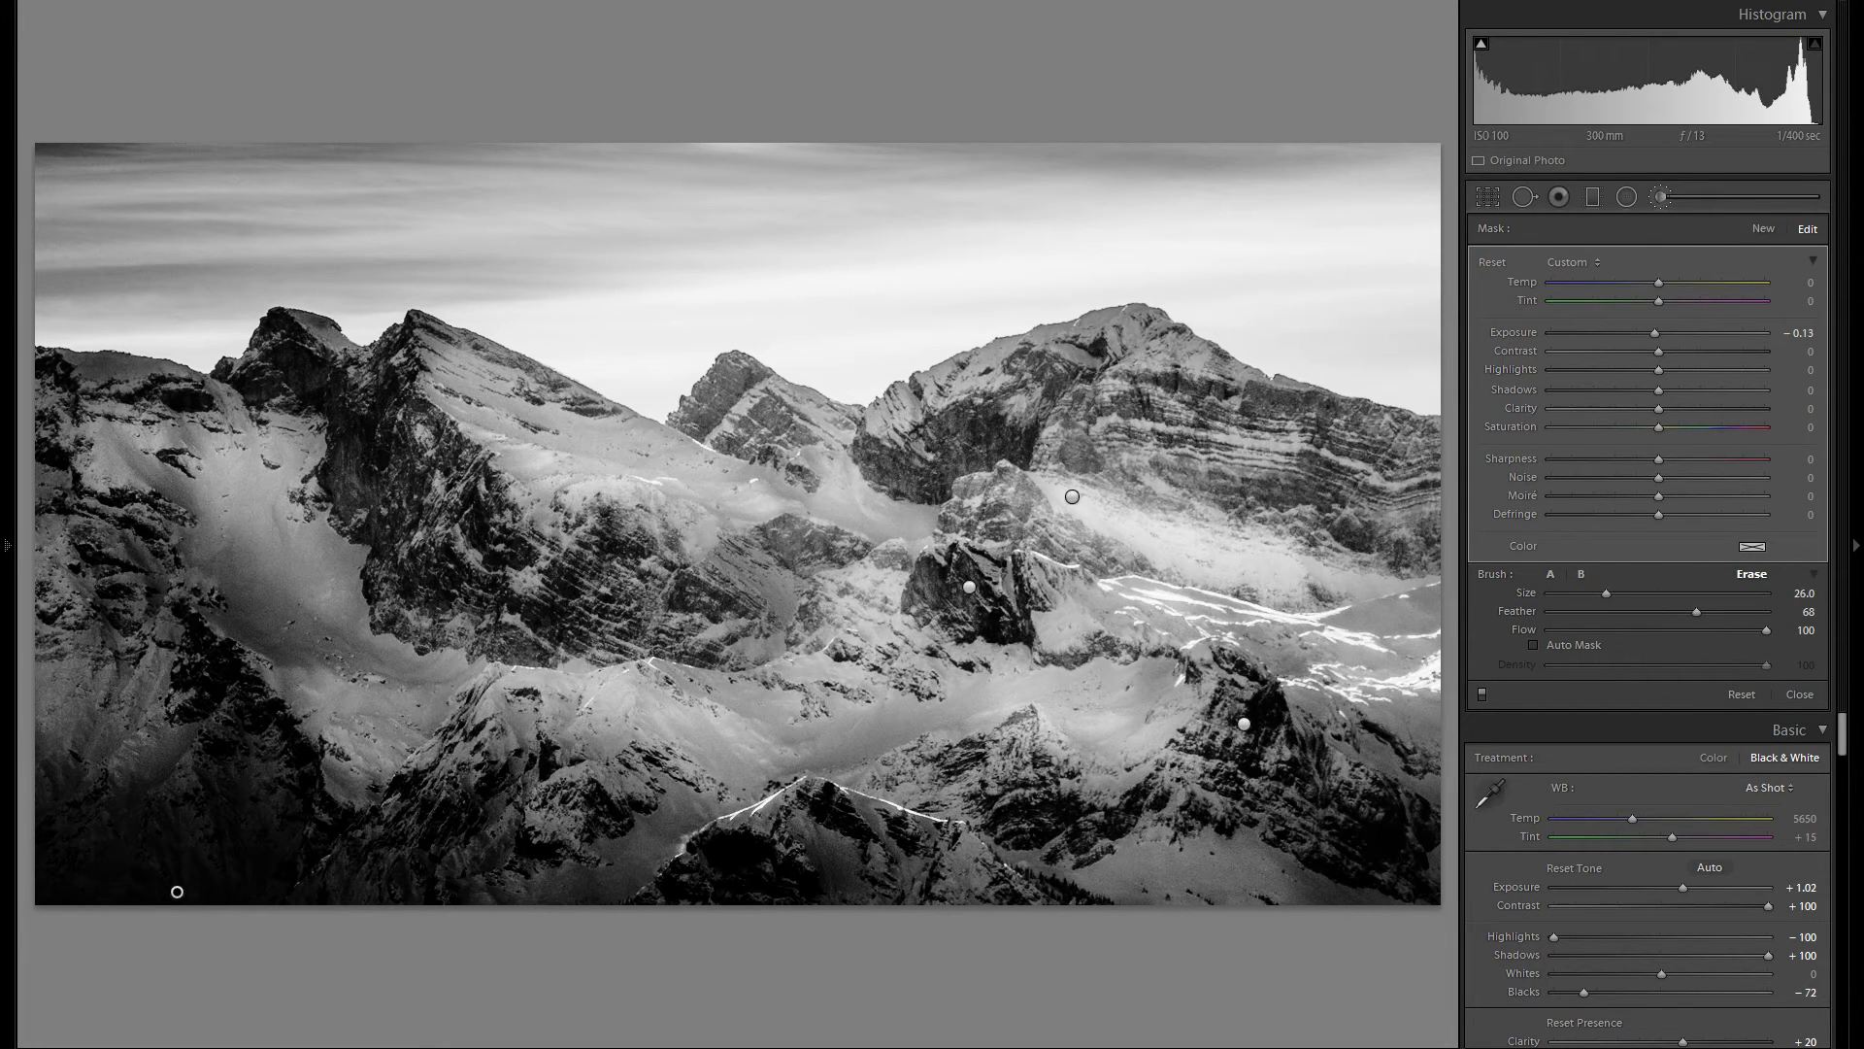
pyautogui.scroll(3, 177, 891)
pyautogui.moveTo(281, 843); pyautogui.dragTo(116, 762)
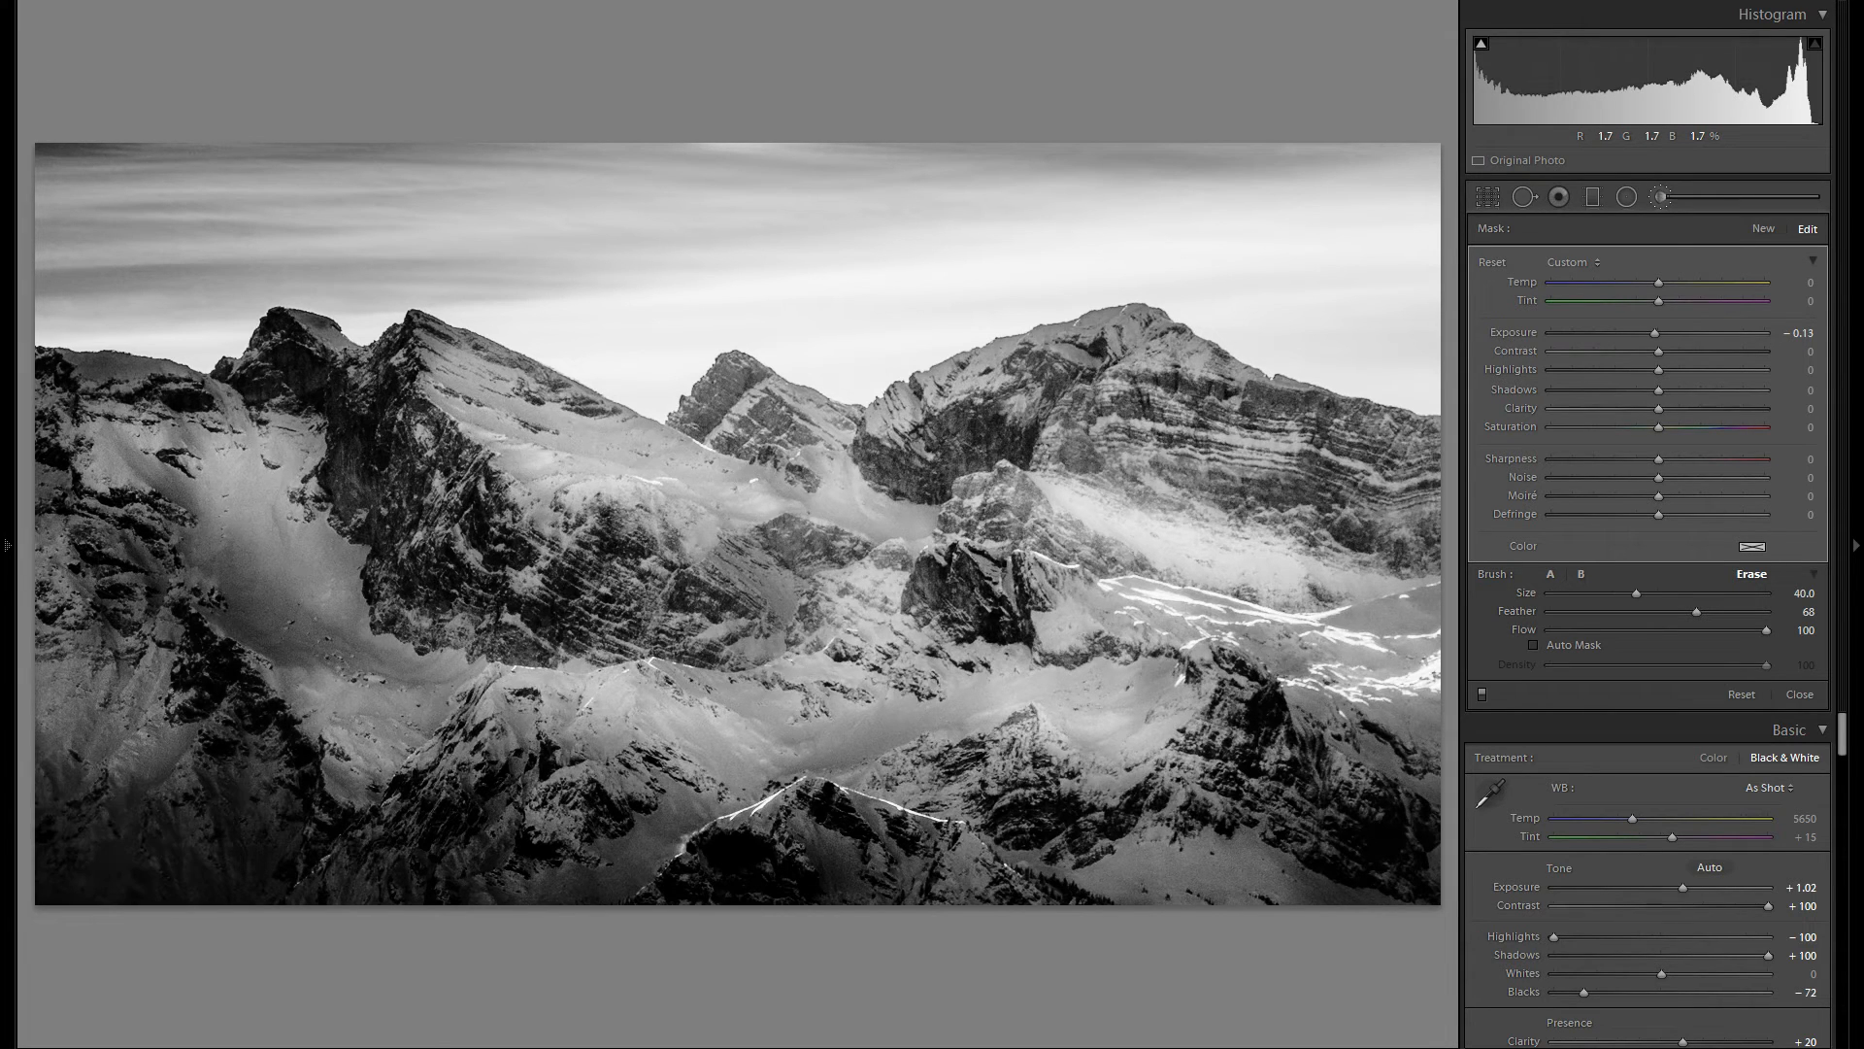
pyautogui.press('o')
pyautogui.moveTo(440, 881); pyautogui.dragTo(500, 845)
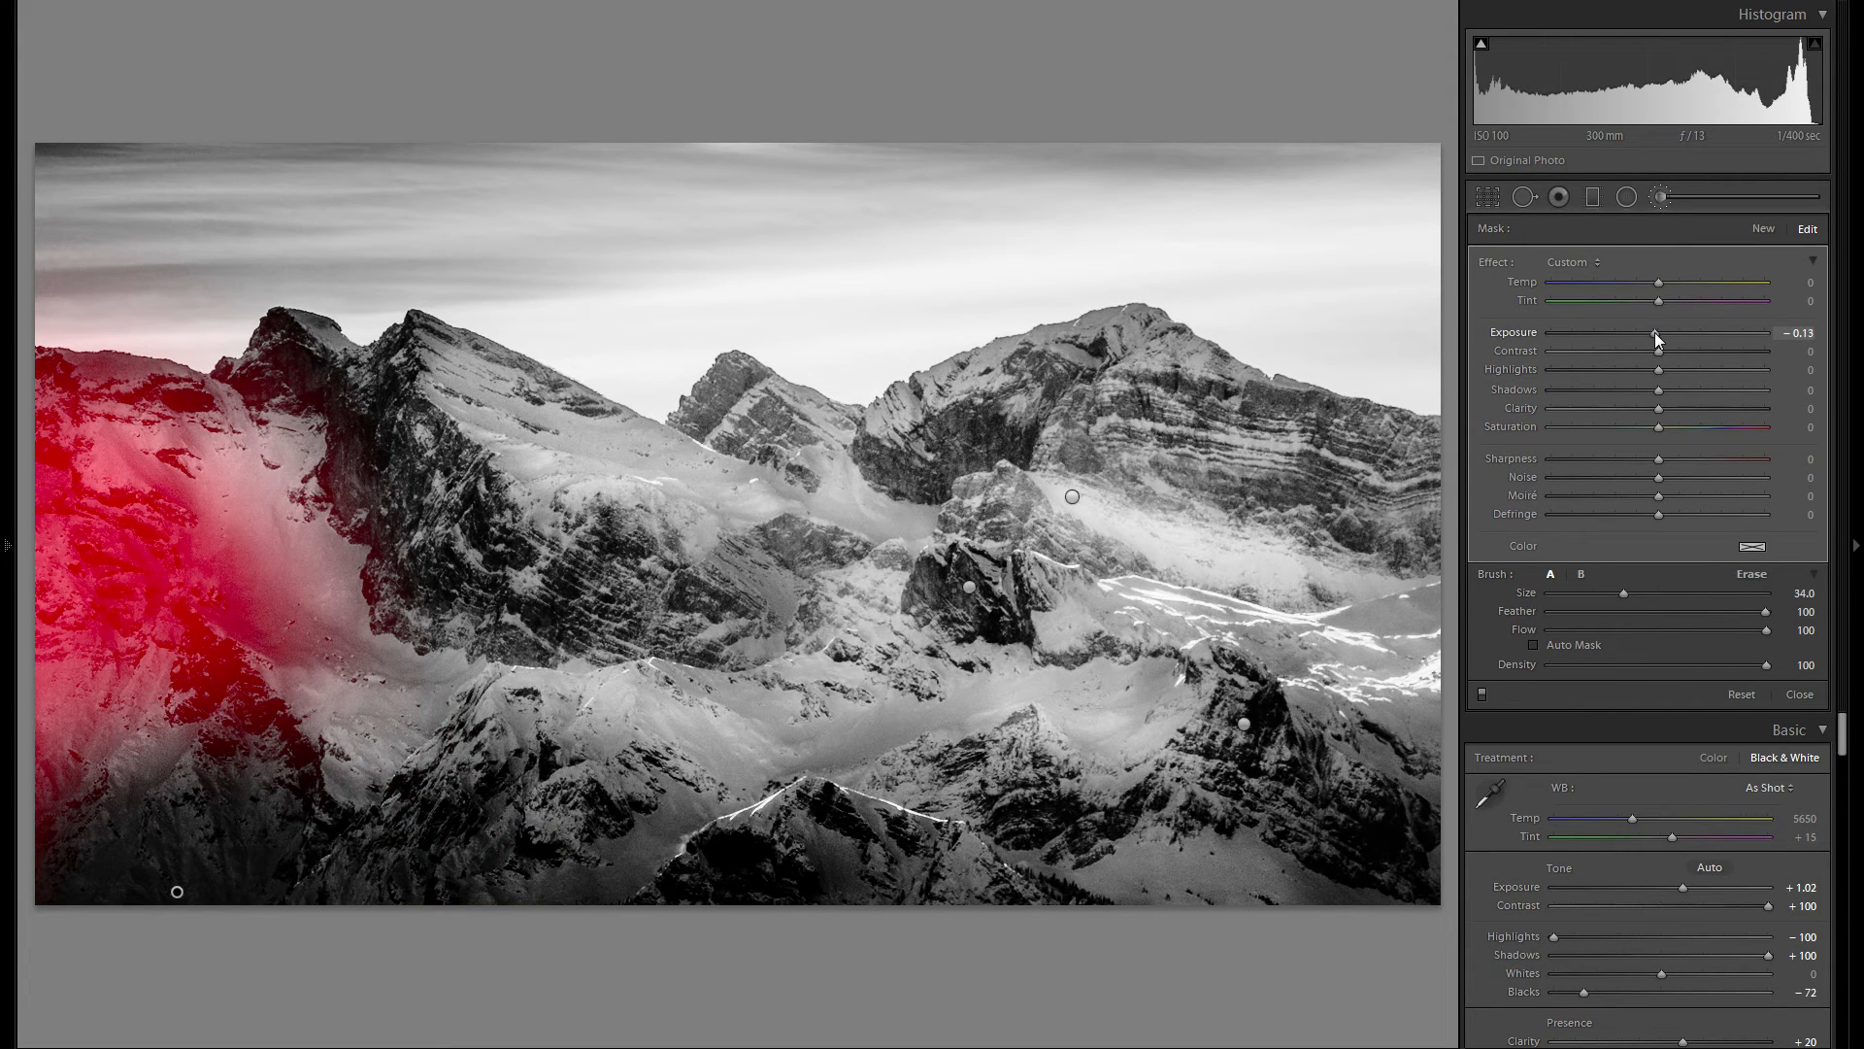
pyautogui.press('o')
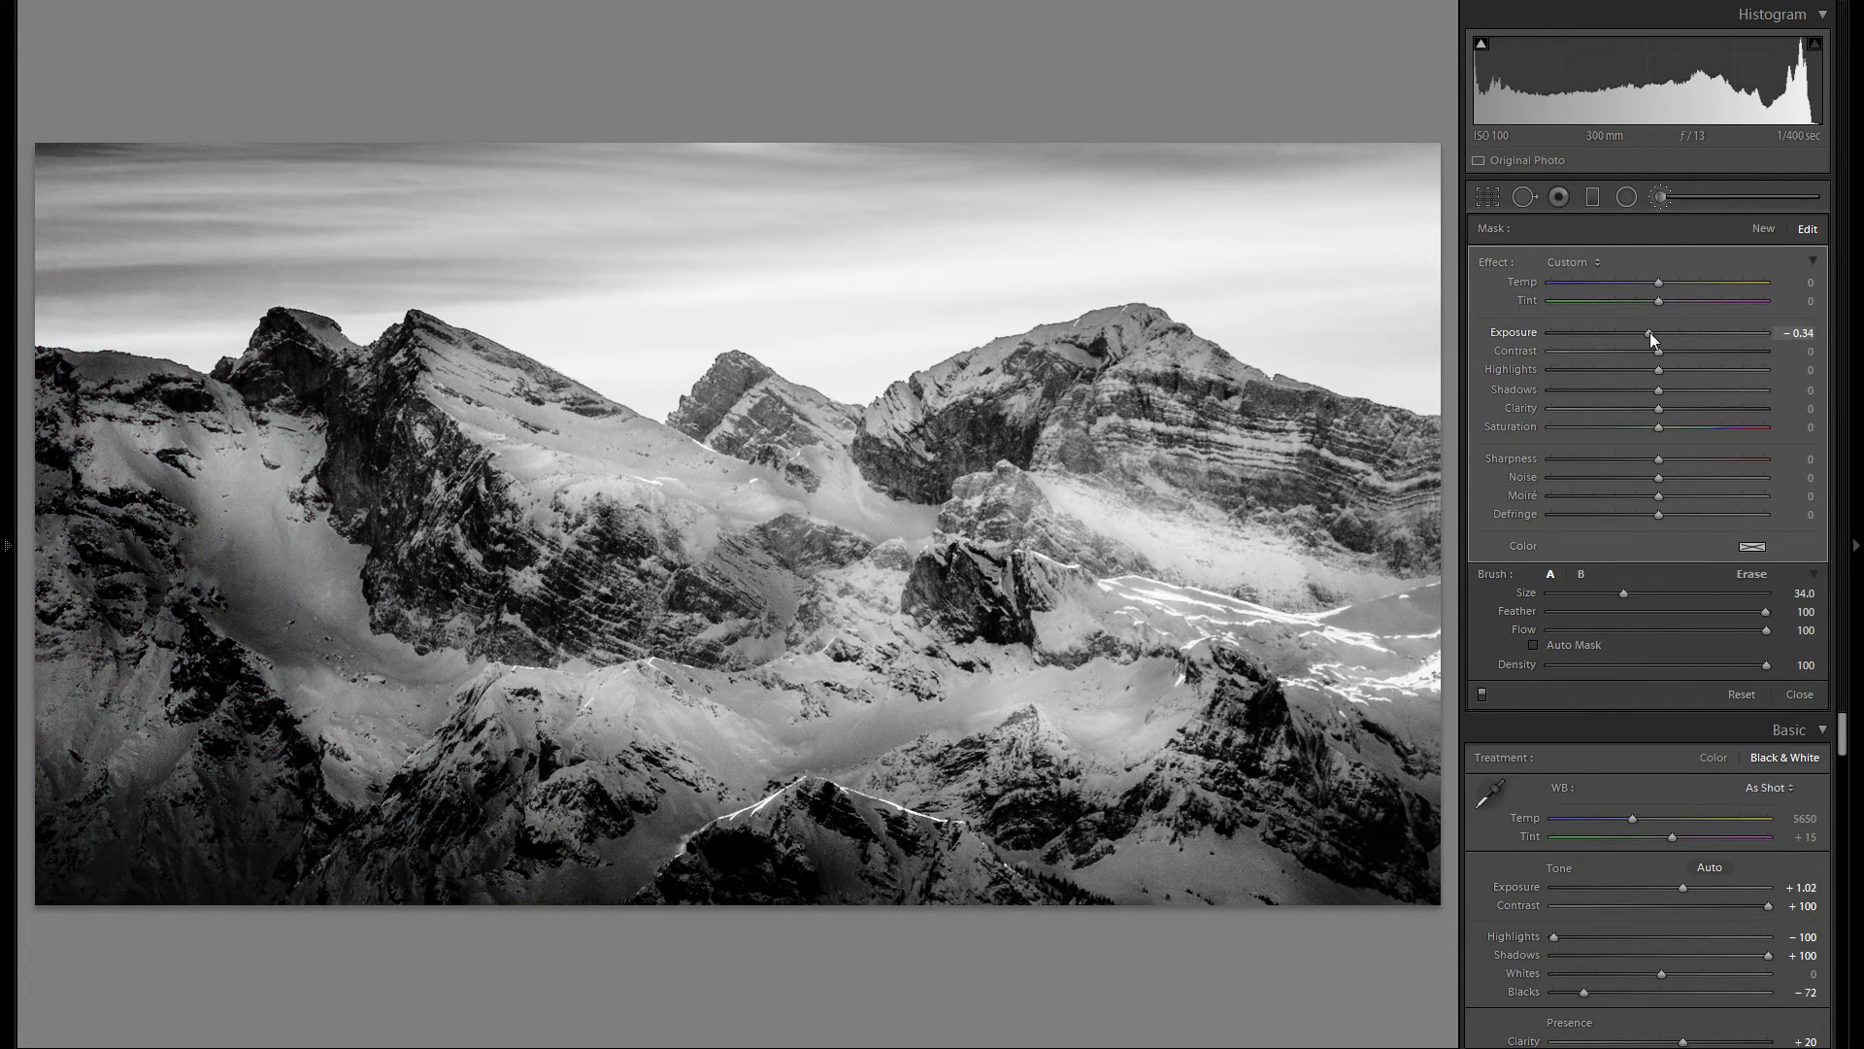
pyautogui.moveTo(1651, 332); pyautogui.dragTo(1647, 330)
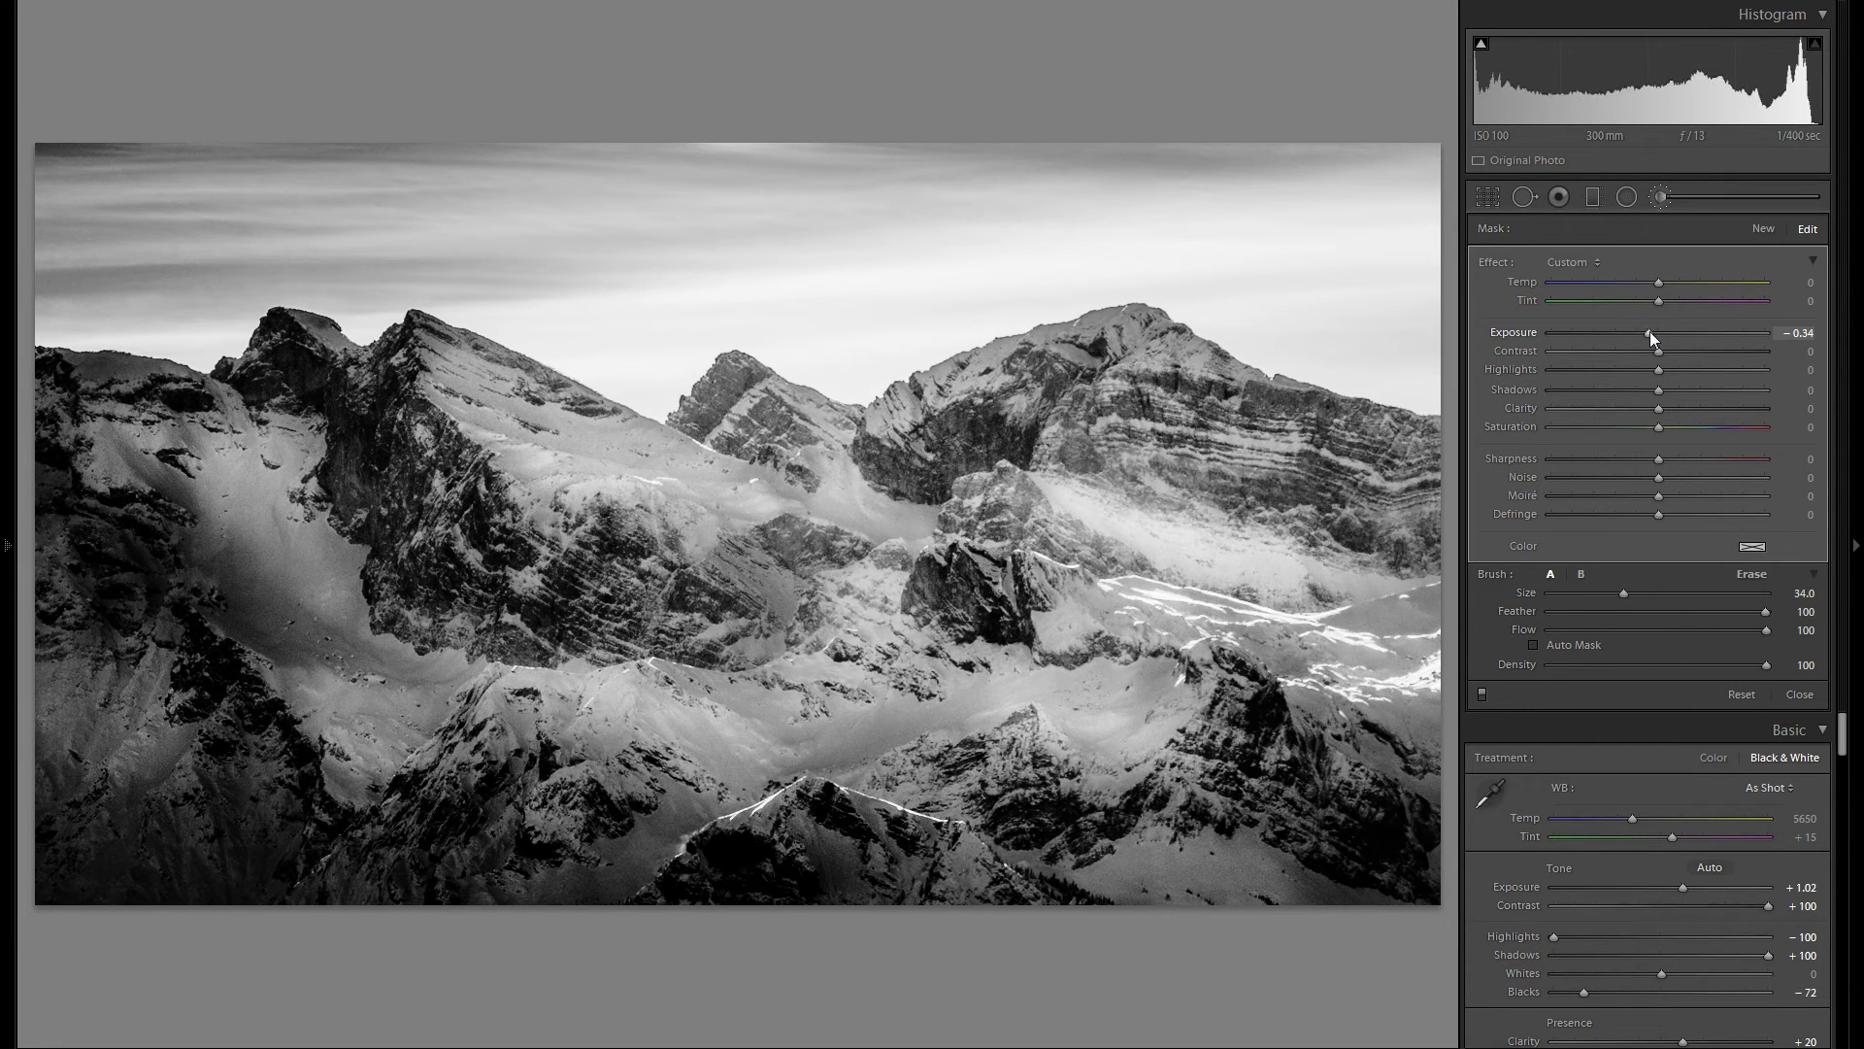
# Paint a new Size 24 brush mask with Exposure -0.20 down the dark rock along the photo's left edge
pyautogui.click(1763, 228)
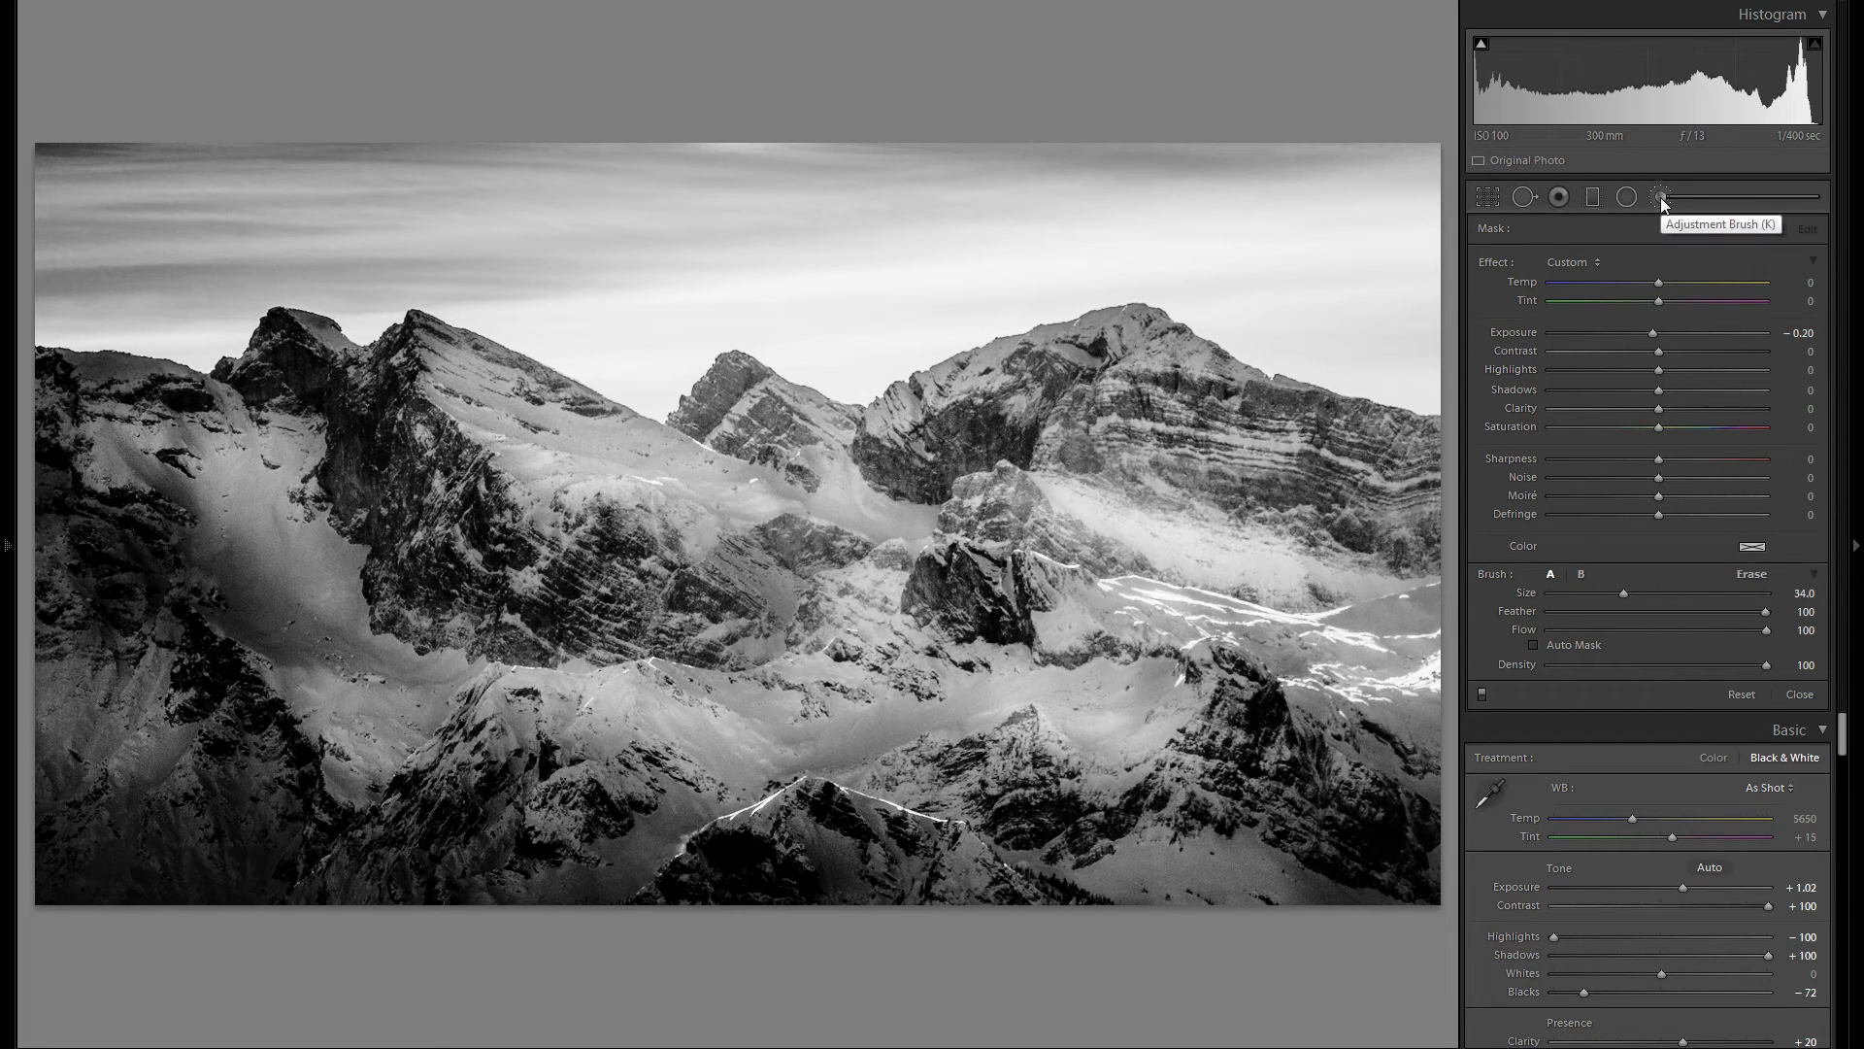
pyautogui.scroll(-1, 738, 524)
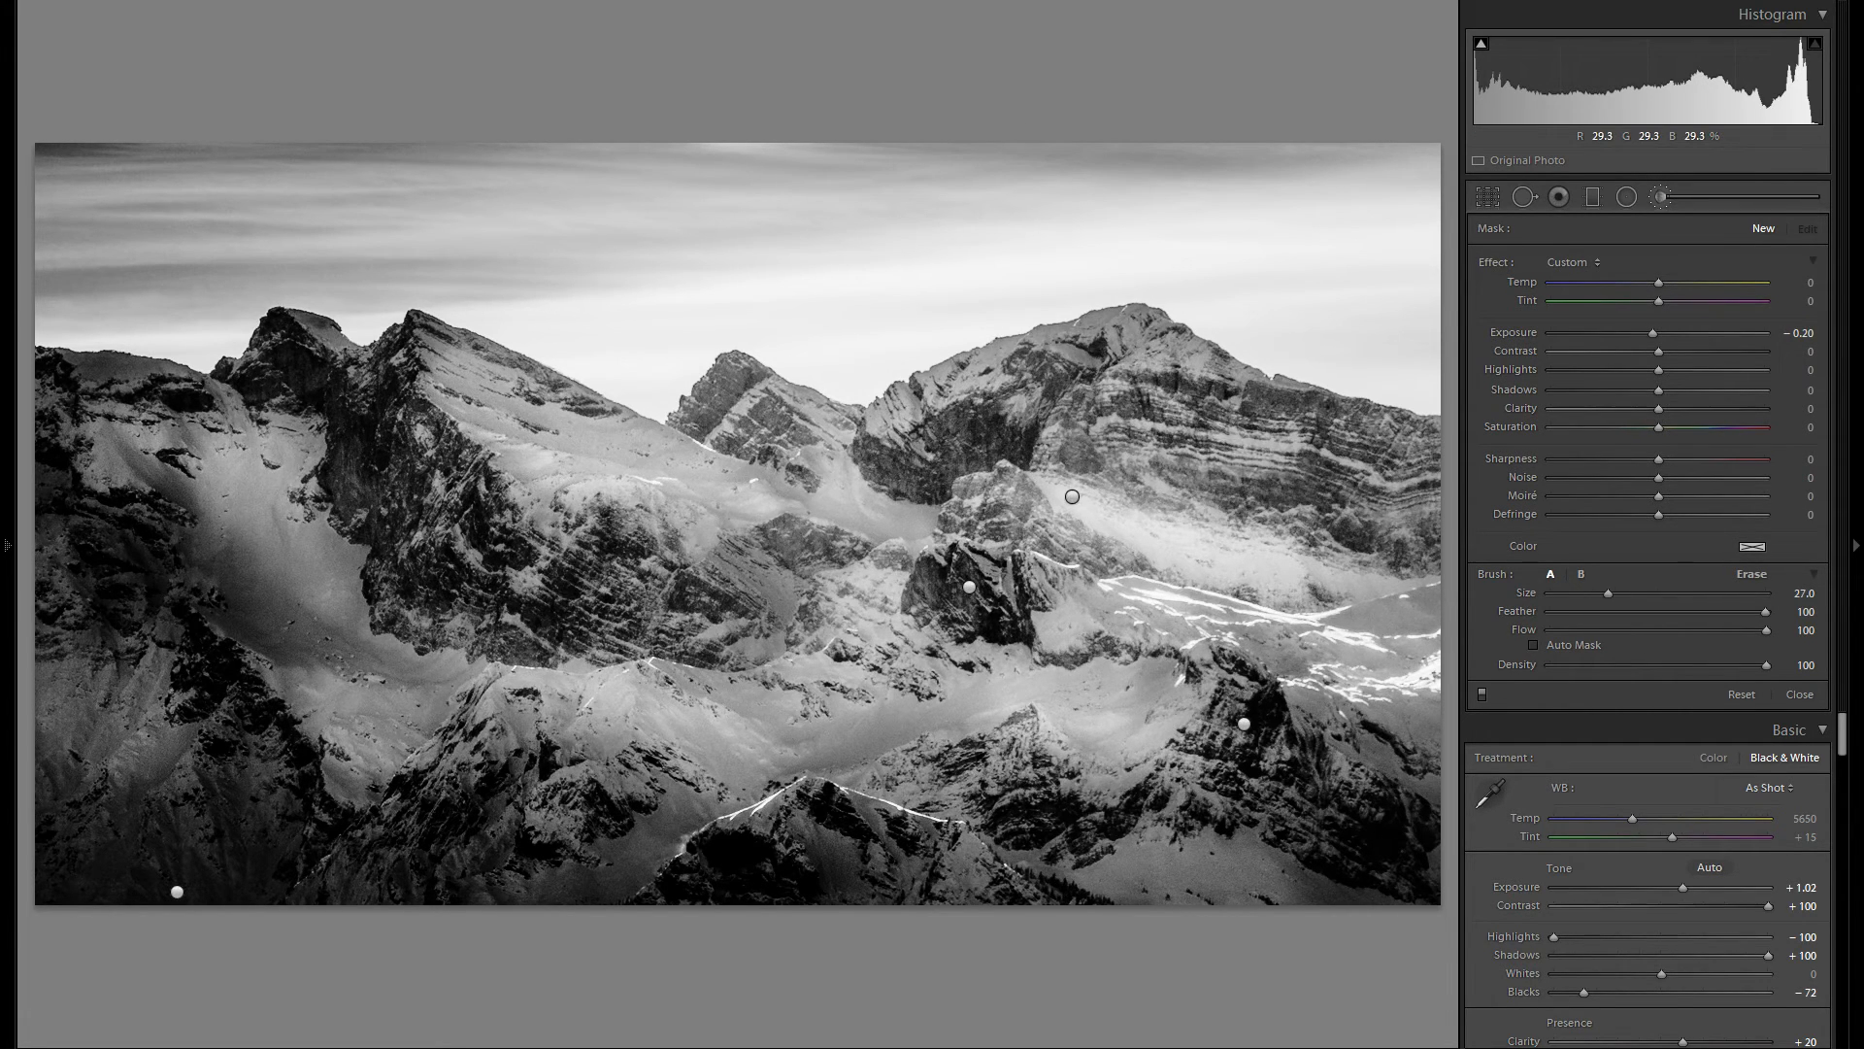
pyautogui.scroll(-3, 45, 573)
pyautogui.moveTo(45, 572); pyautogui.dragTo(92, 748)
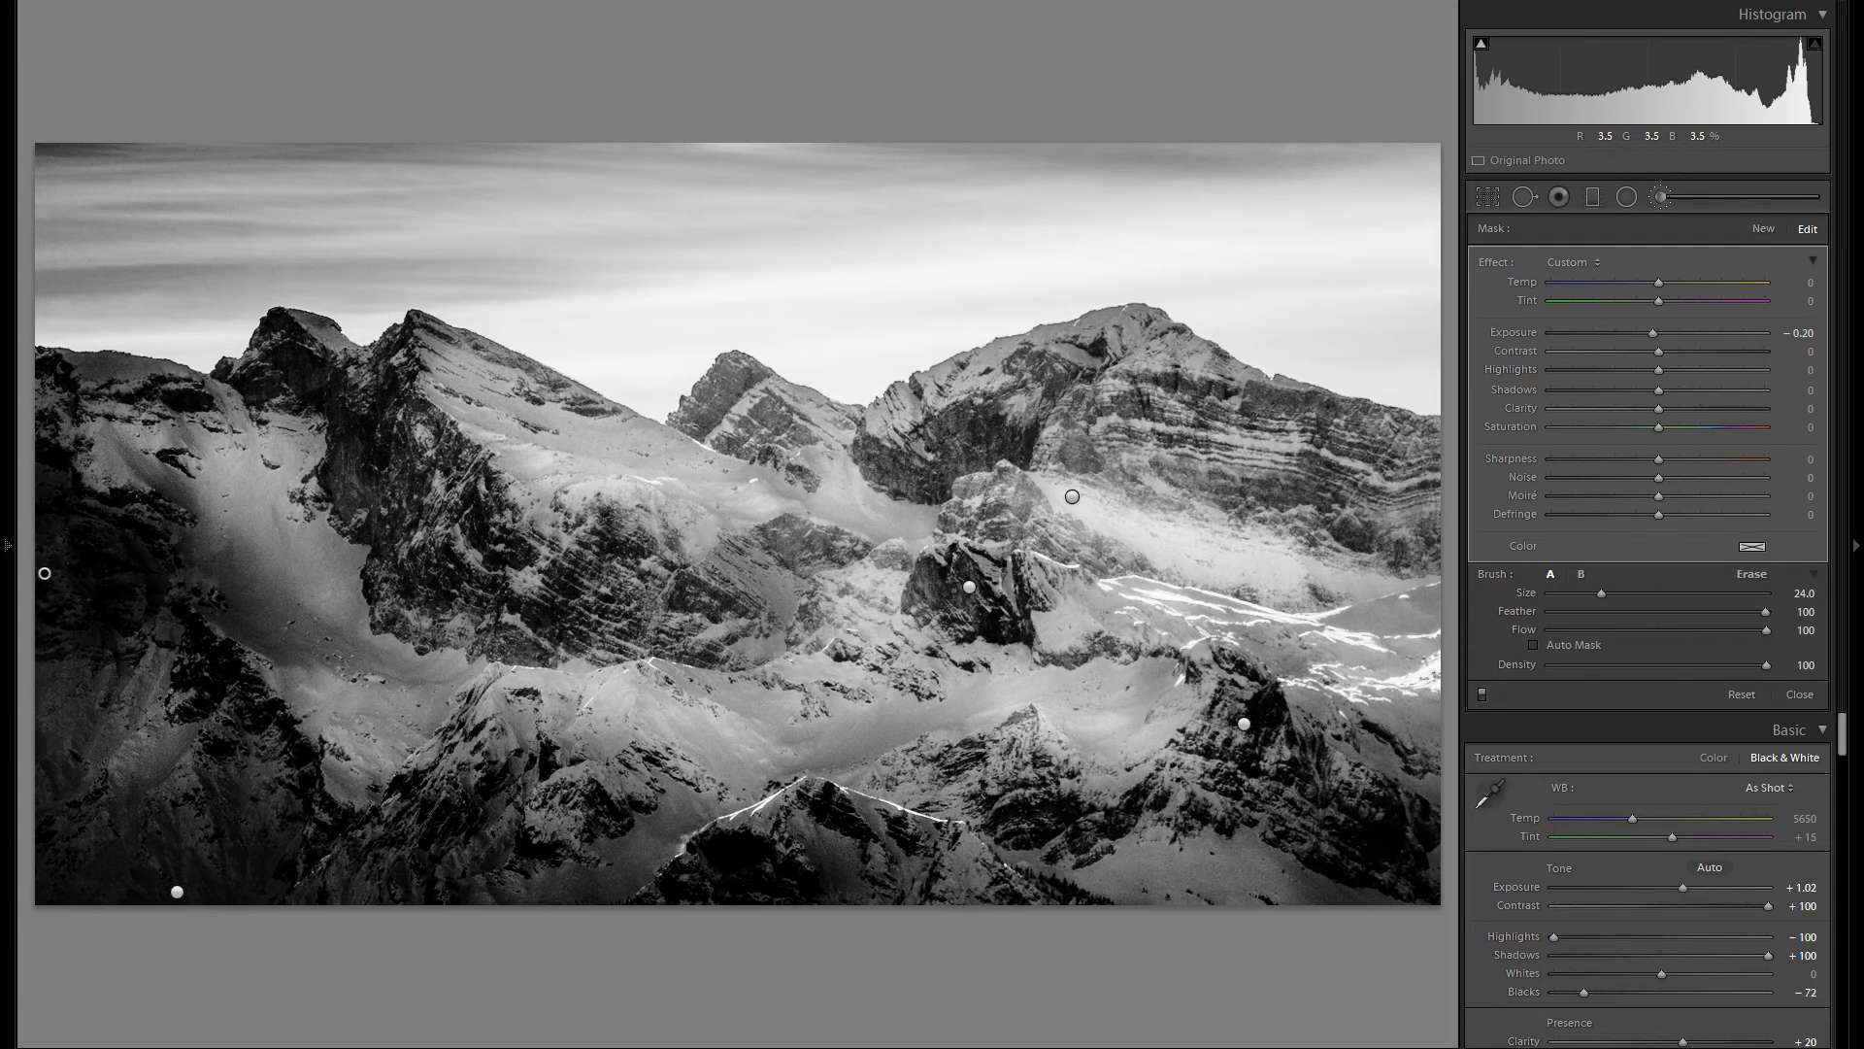
# Reselect the earlier brush mask pinned near the photo's lower-left corner and set its Exposure to -0.23
pyautogui.click(176, 891)
pyautogui.moveTo(45, 573)
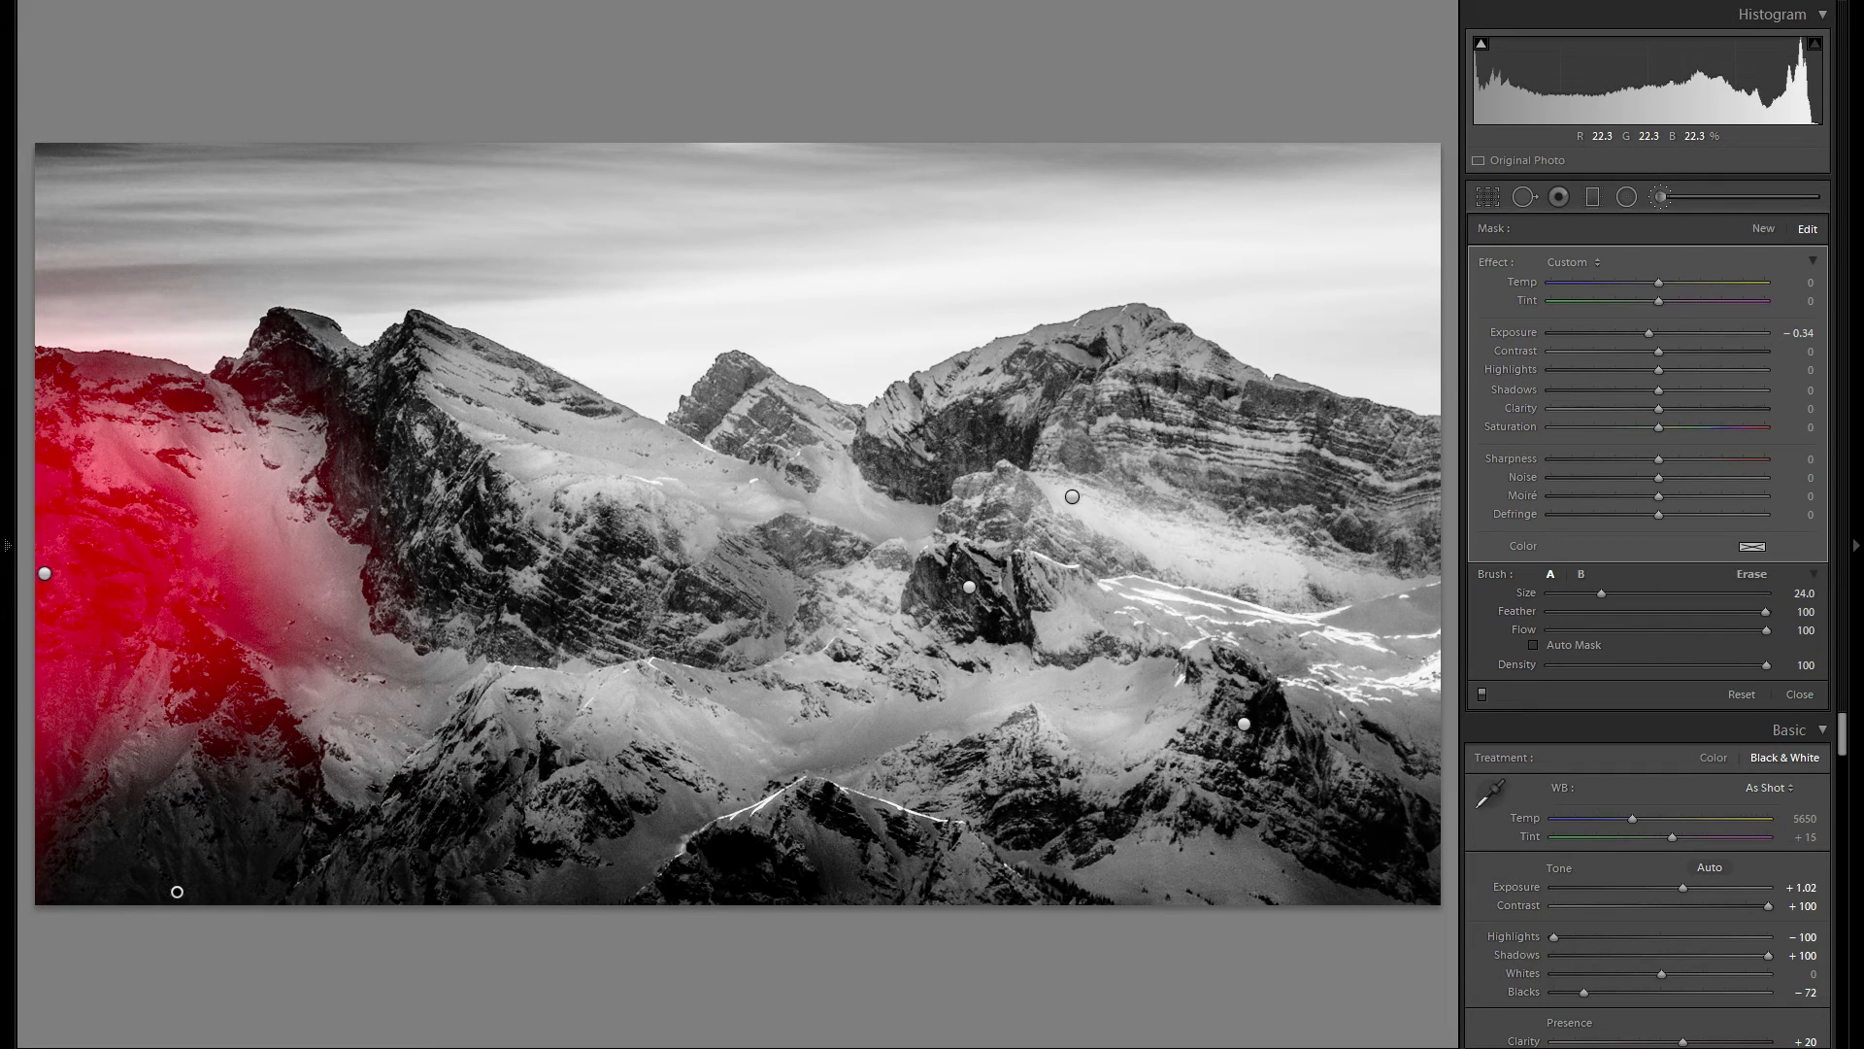
pyautogui.moveTo(1648, 335); pyautogui.dragTo(1651, 331)
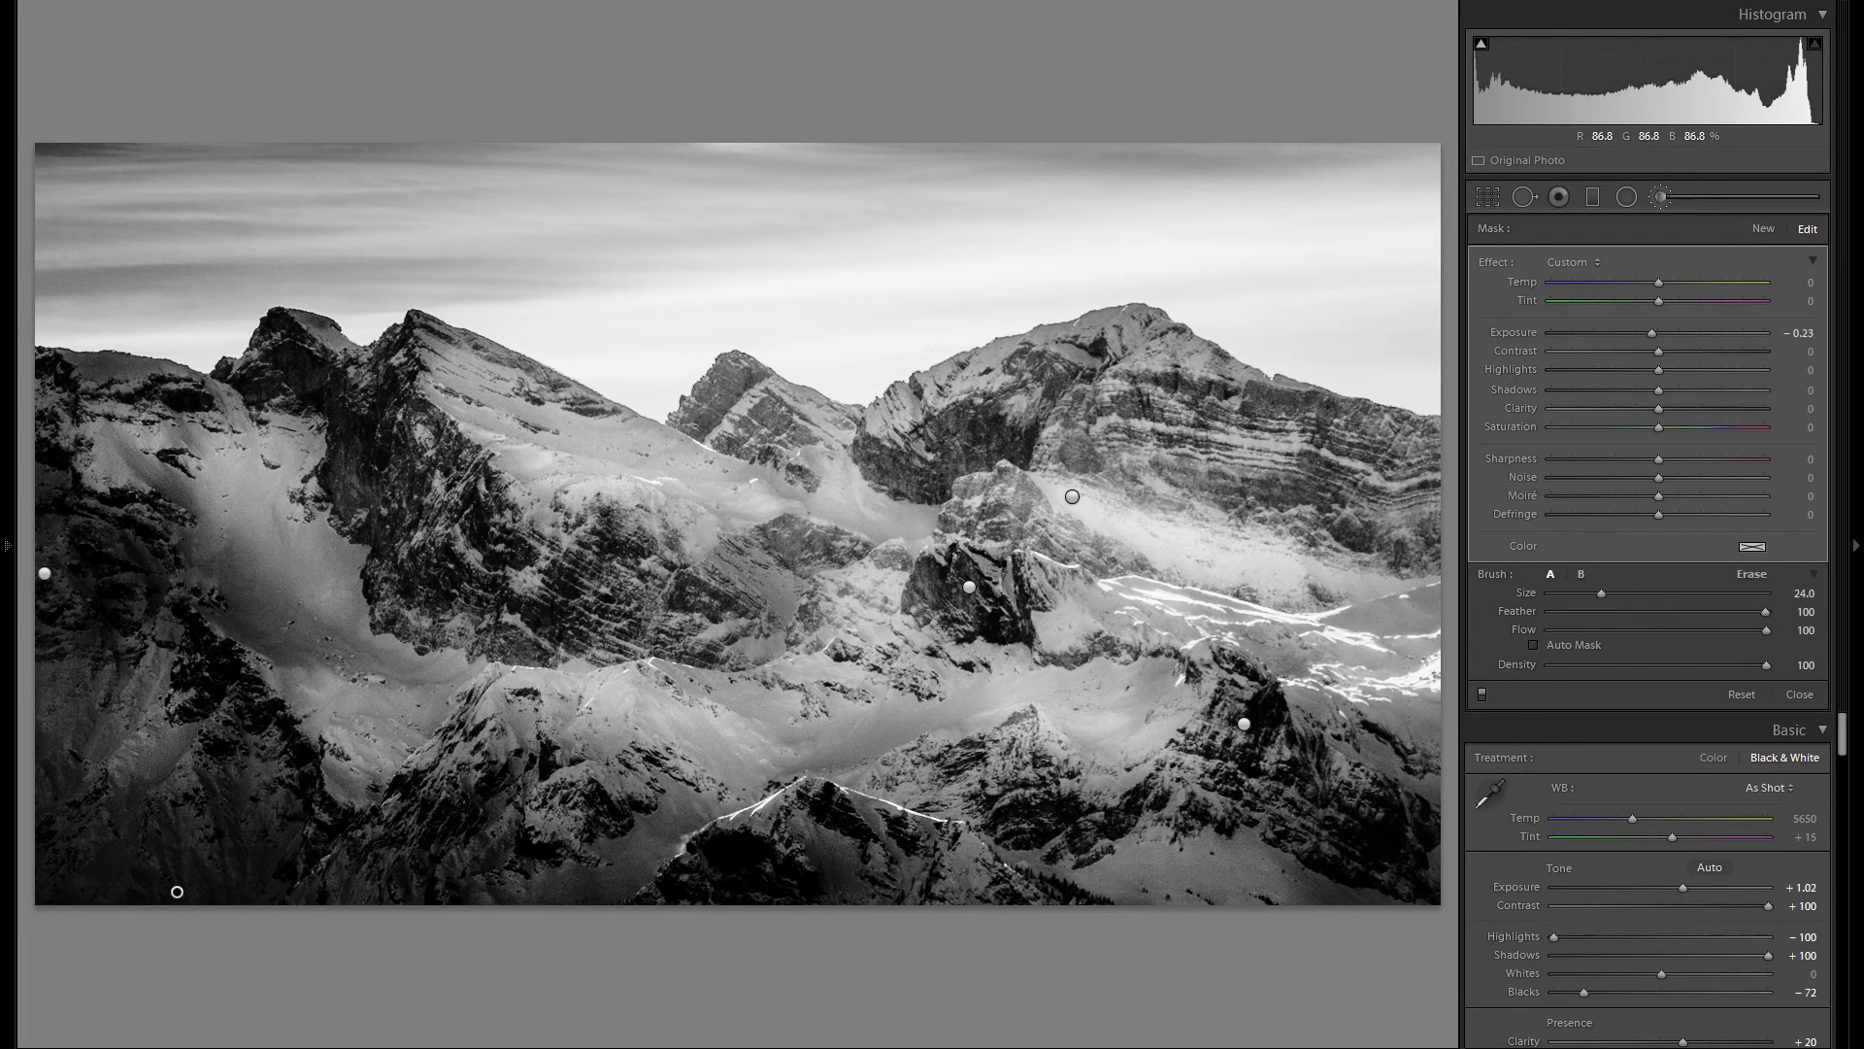
# Set the Exposure of the radial filter on the snow slope below the right peak to 0.13 and finish radial editing
pyautogui.click(1633, 199)
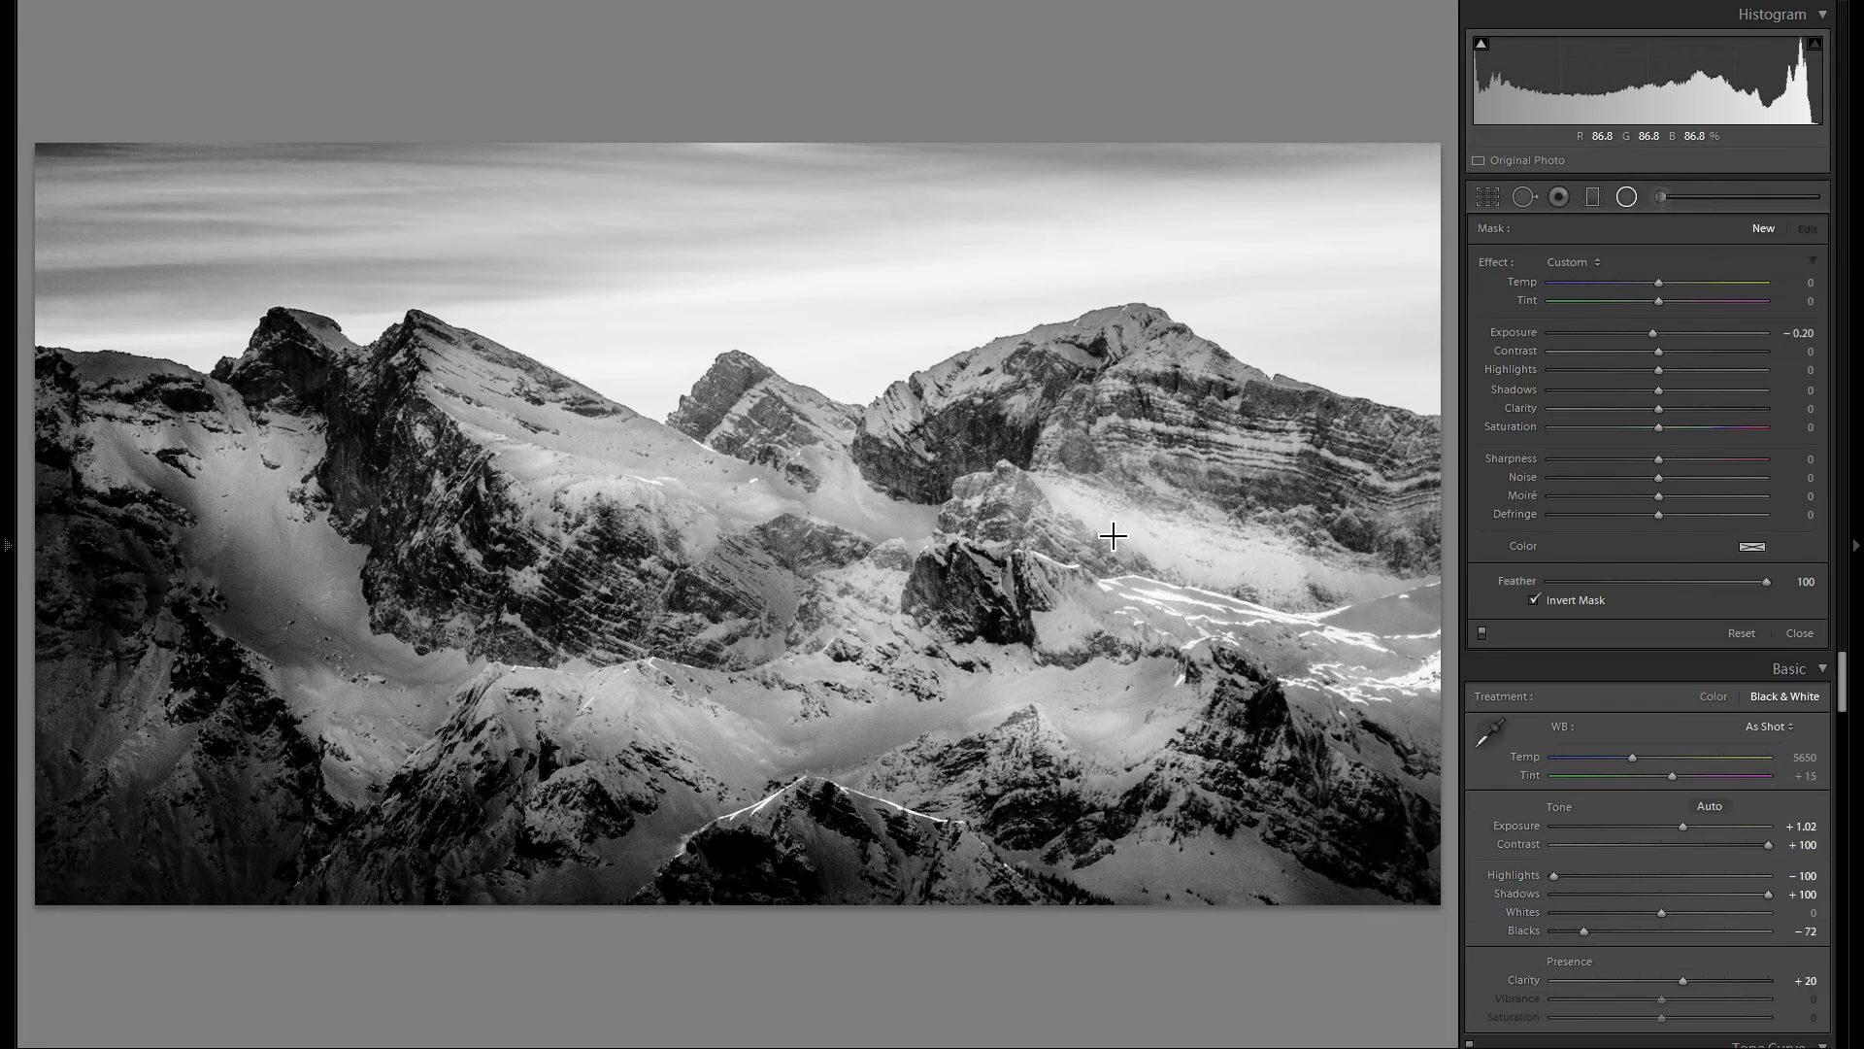
pyautogui.click(1155, 526)
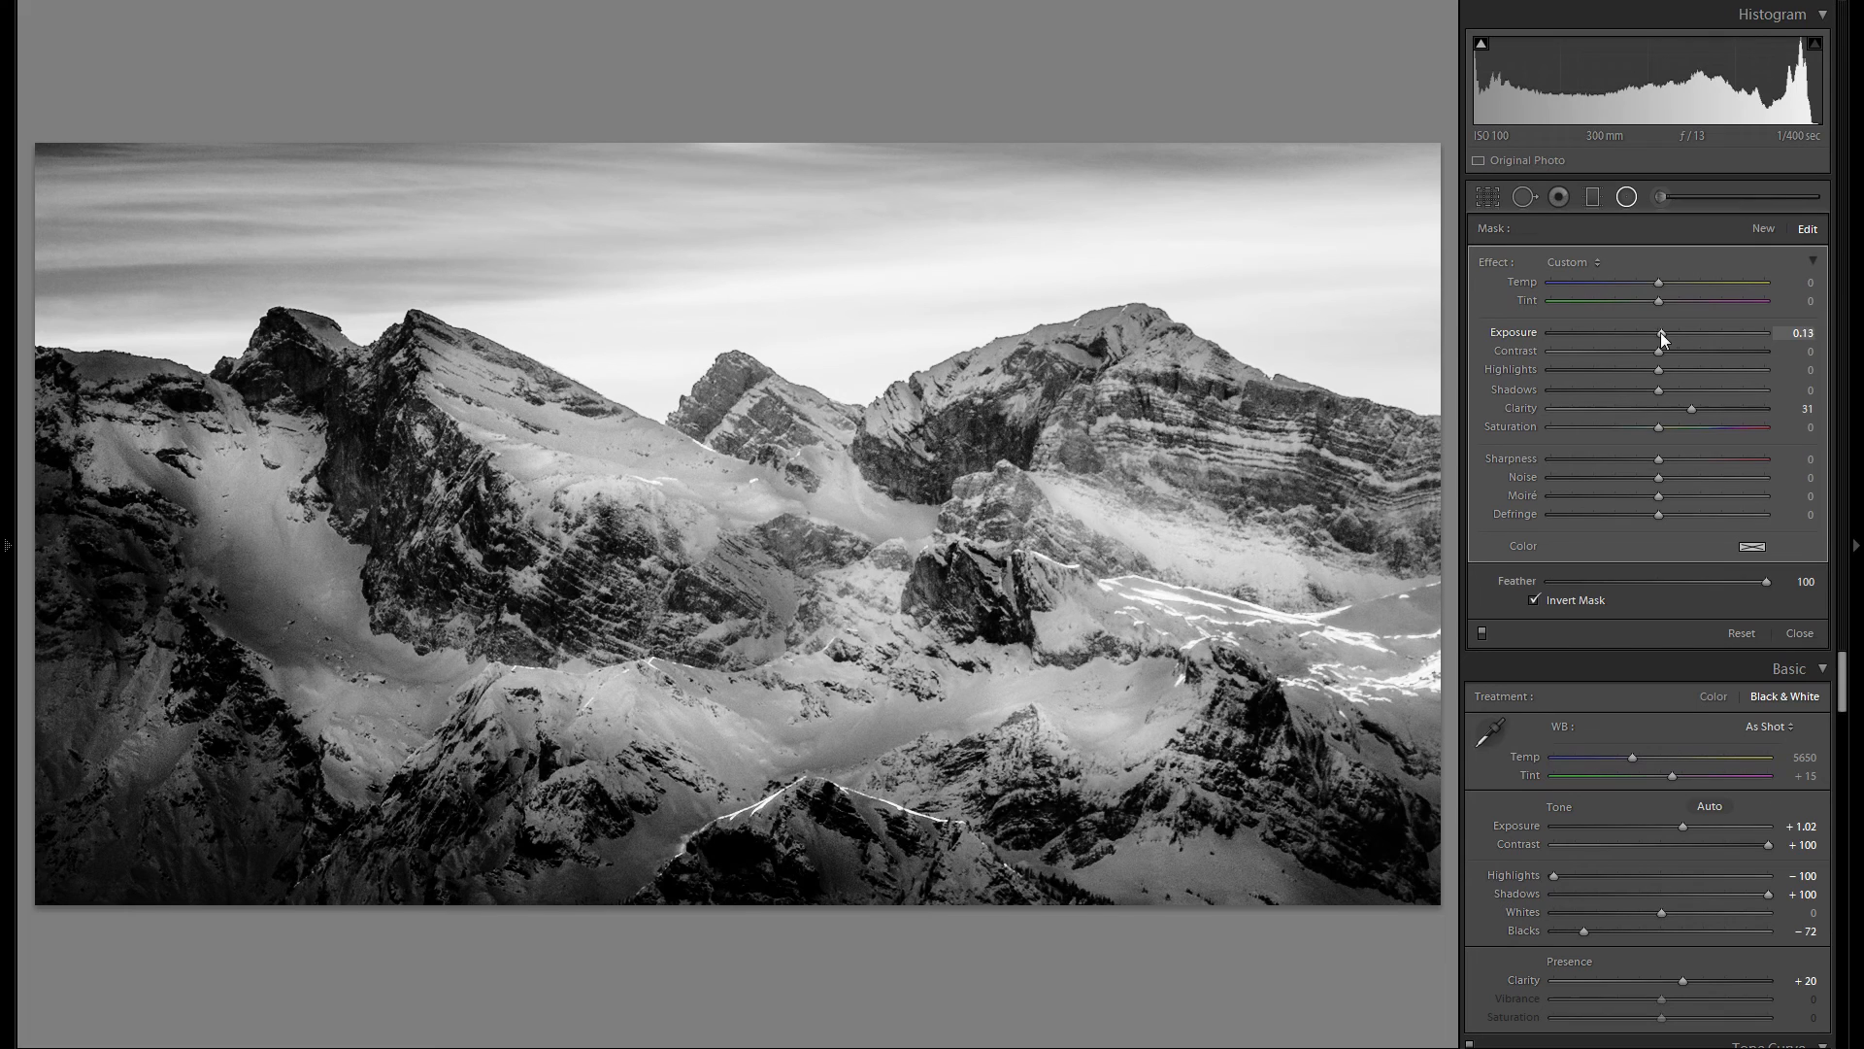
pyautogui.click(1629, 198)
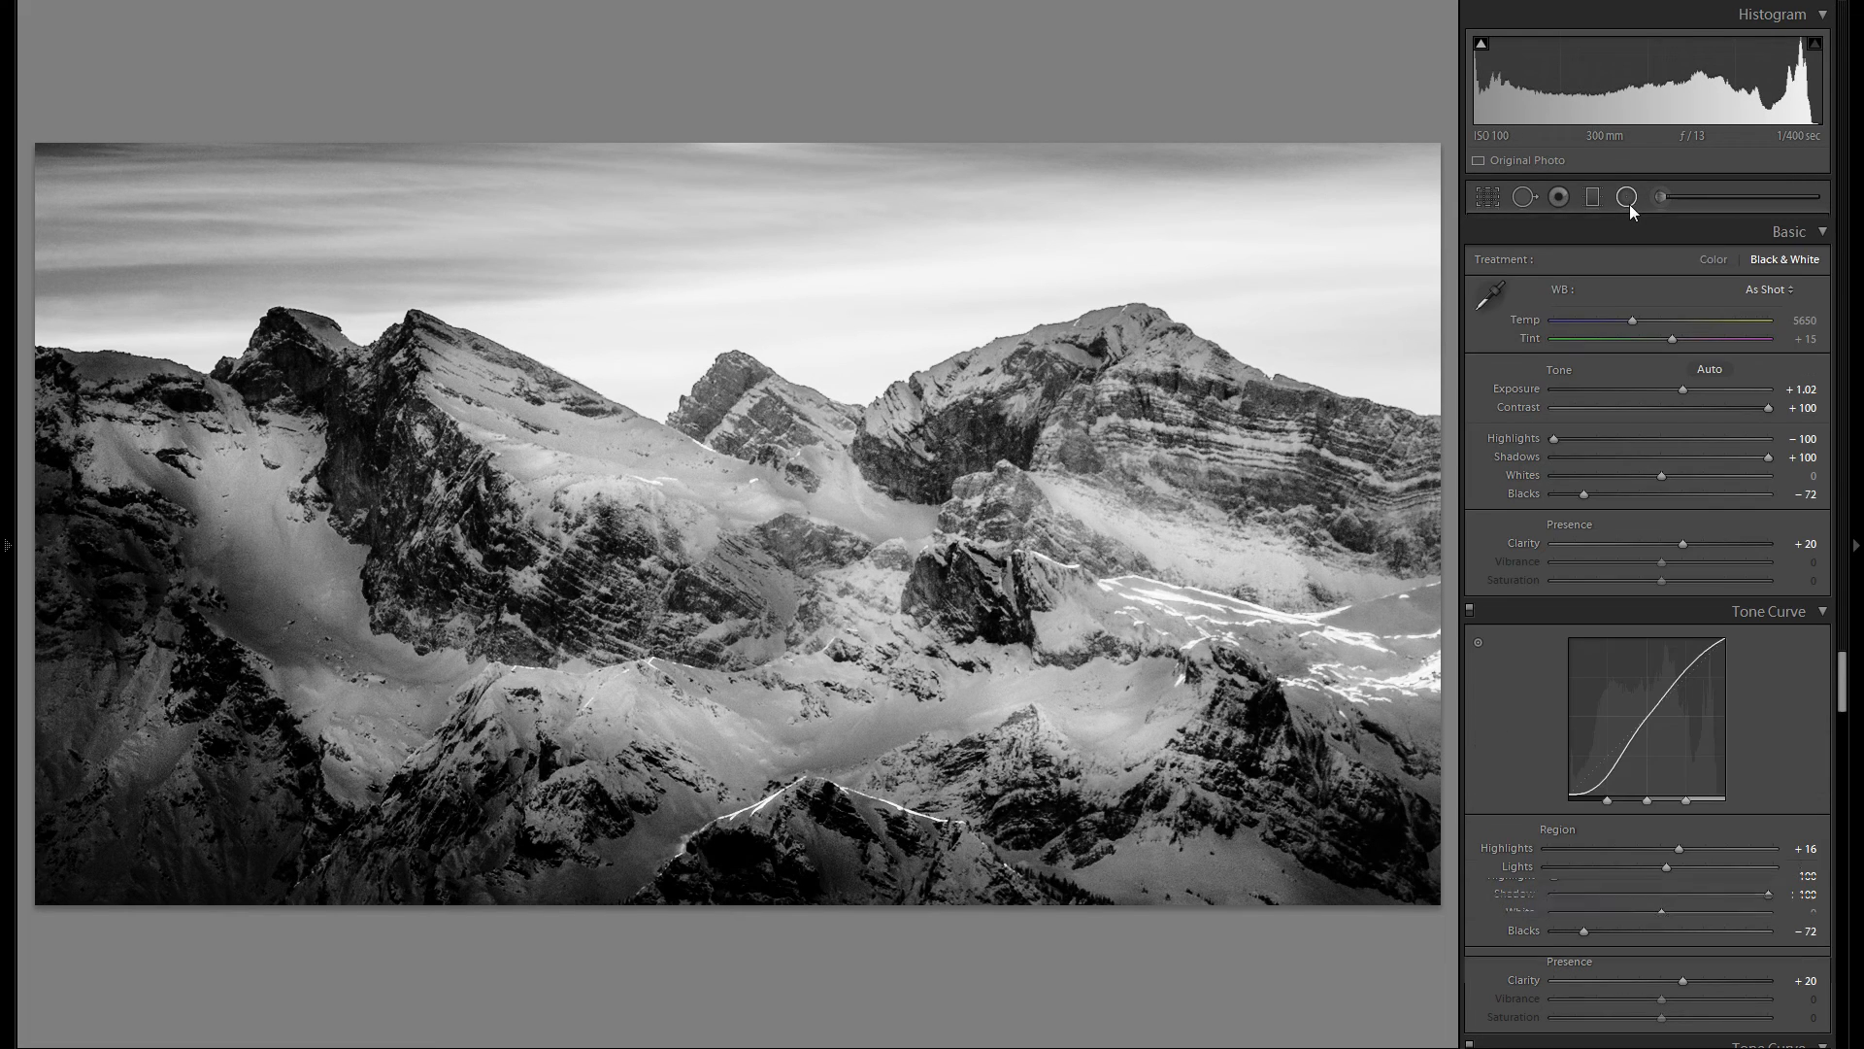
# Compare the original import and the early black-and-white conversion in the edit history, and return to the latest Exposure adjustment
pyautogui.click(15, 452)
pyautogui.scroll(-10, 177, 680)
pyautogui.click(131, 1005)
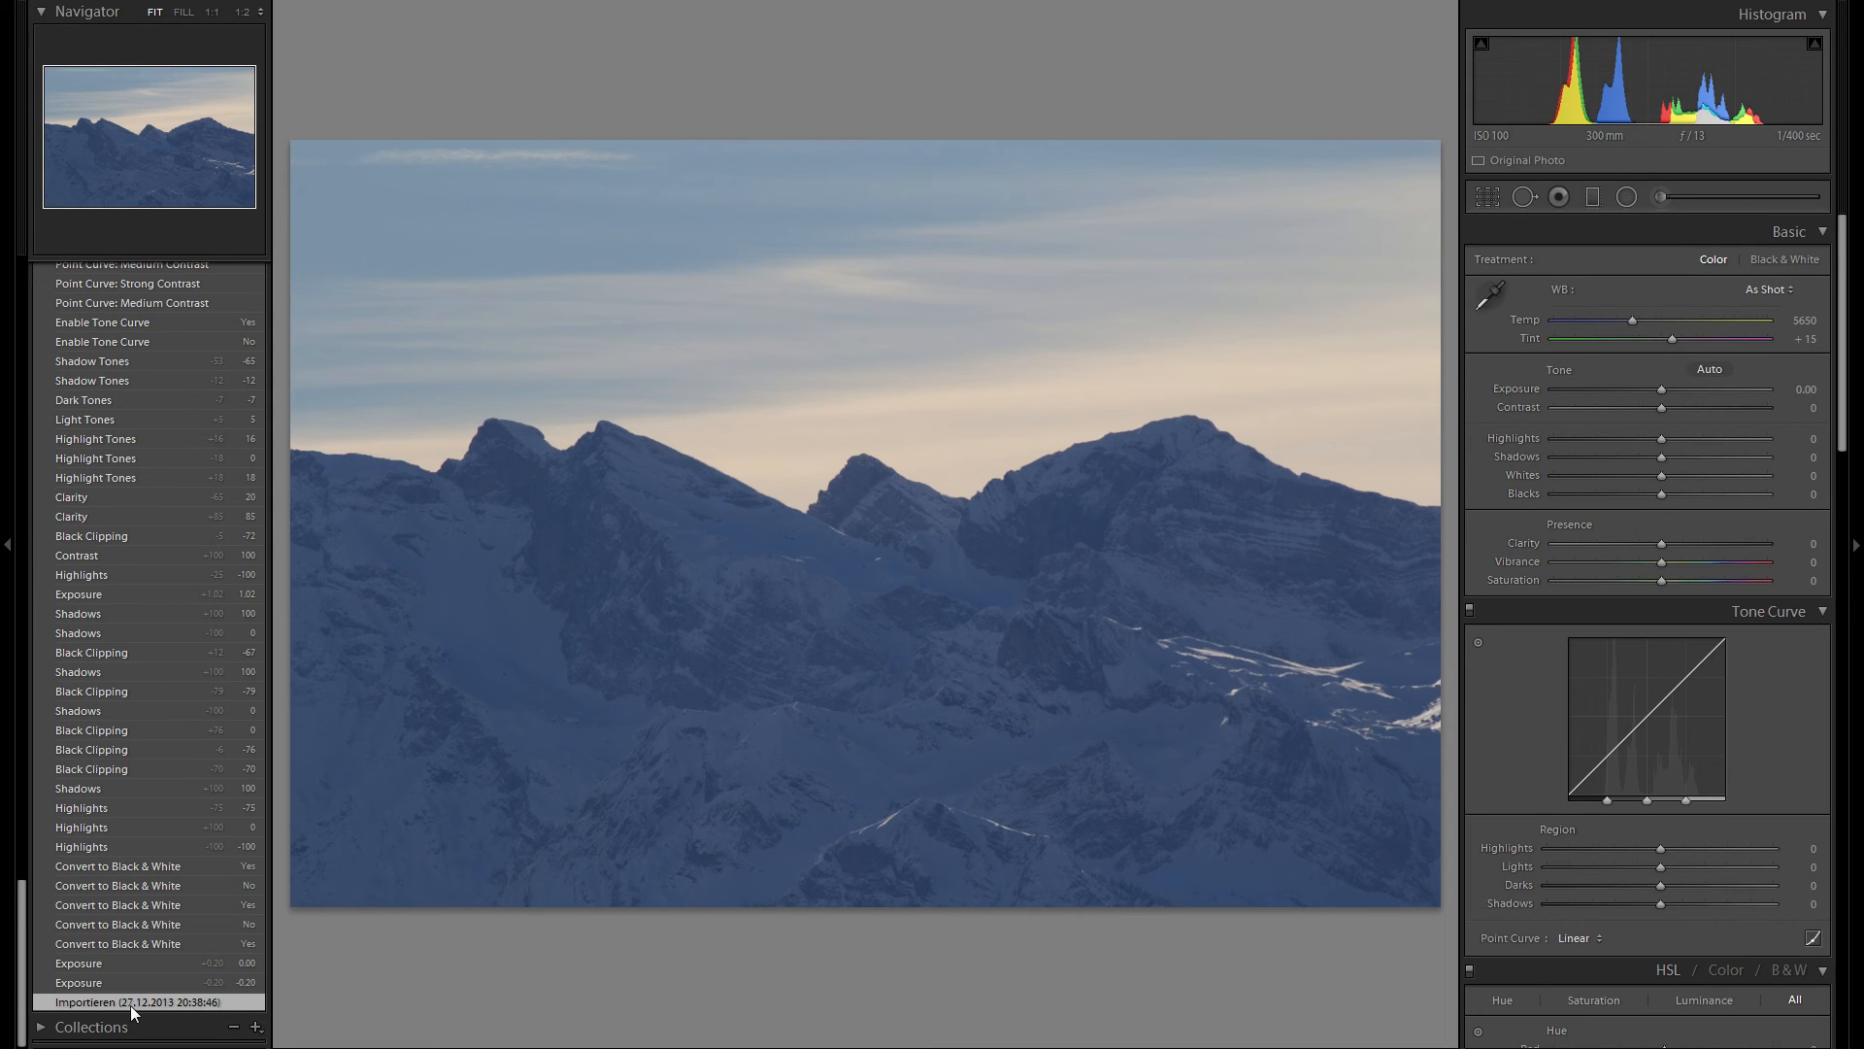
pyautogui.click(180, 938)
pyautogui.scroll(10, 167, 854)
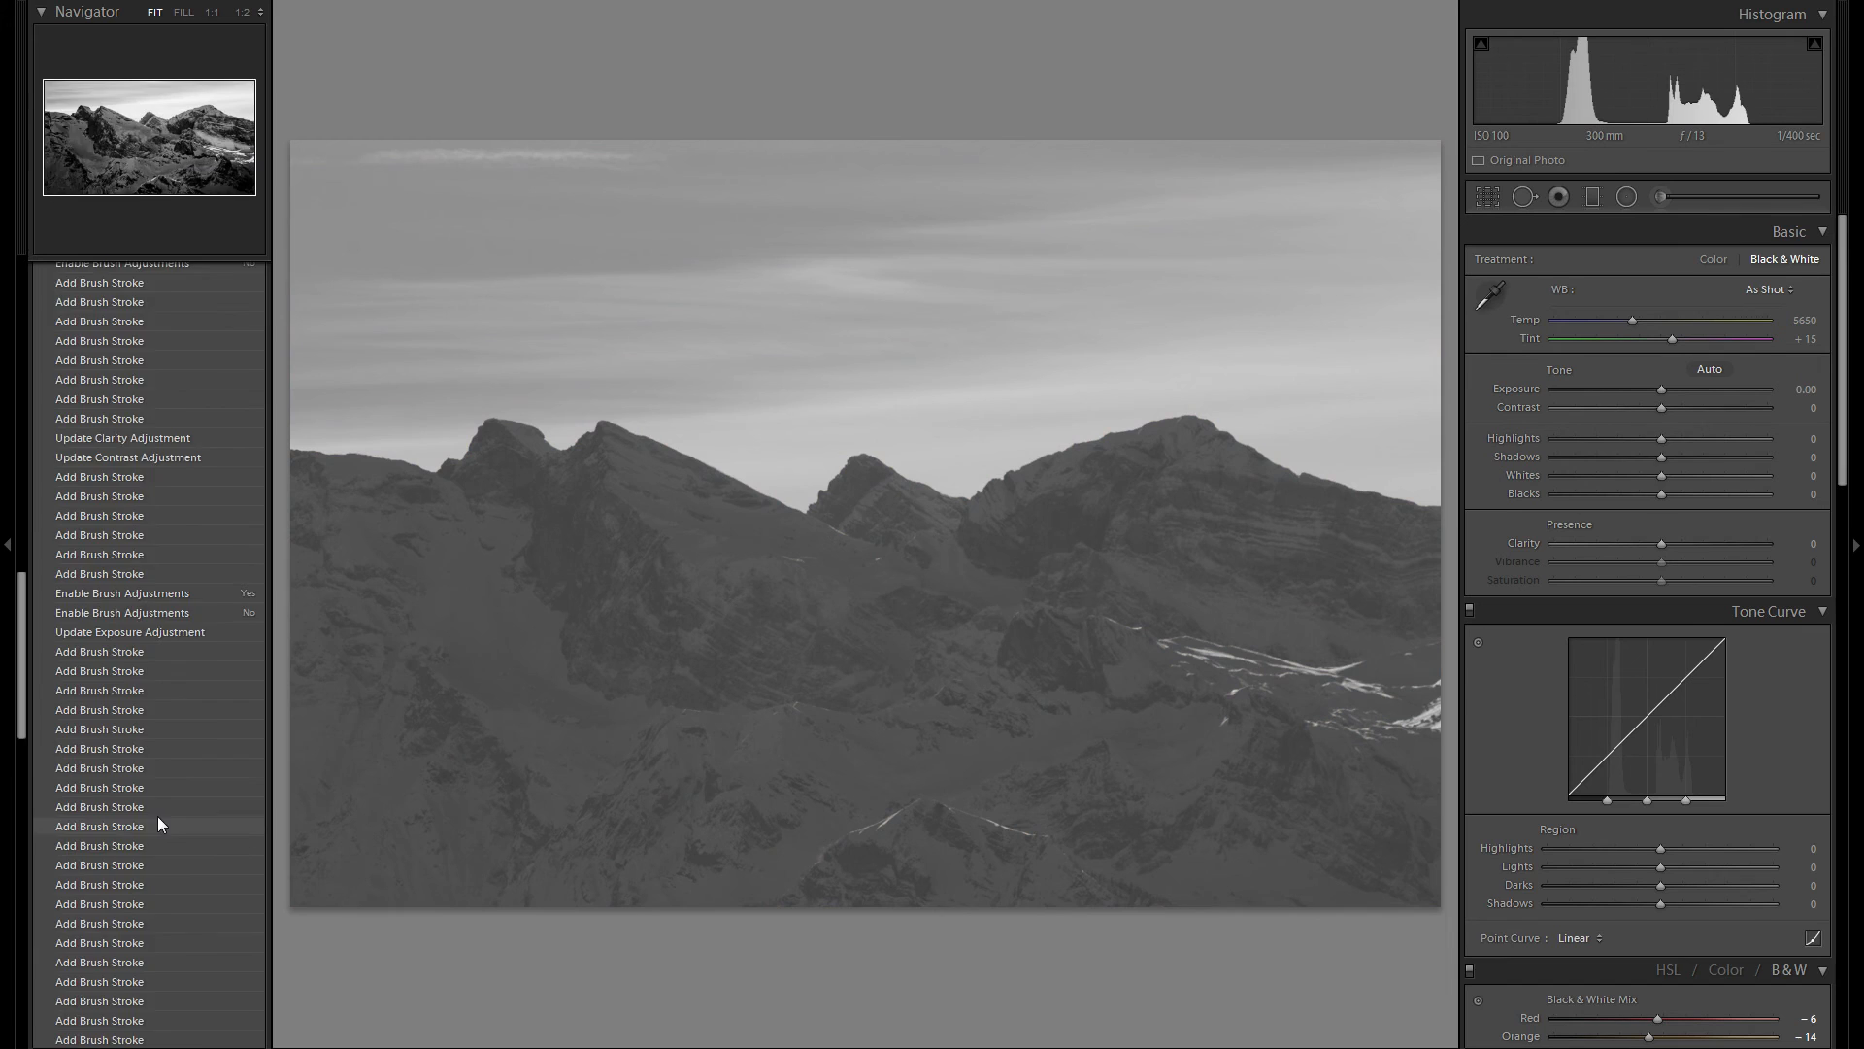
pyautogui.scroll(15, 160, 806)
pyautogui.click(158, 356)
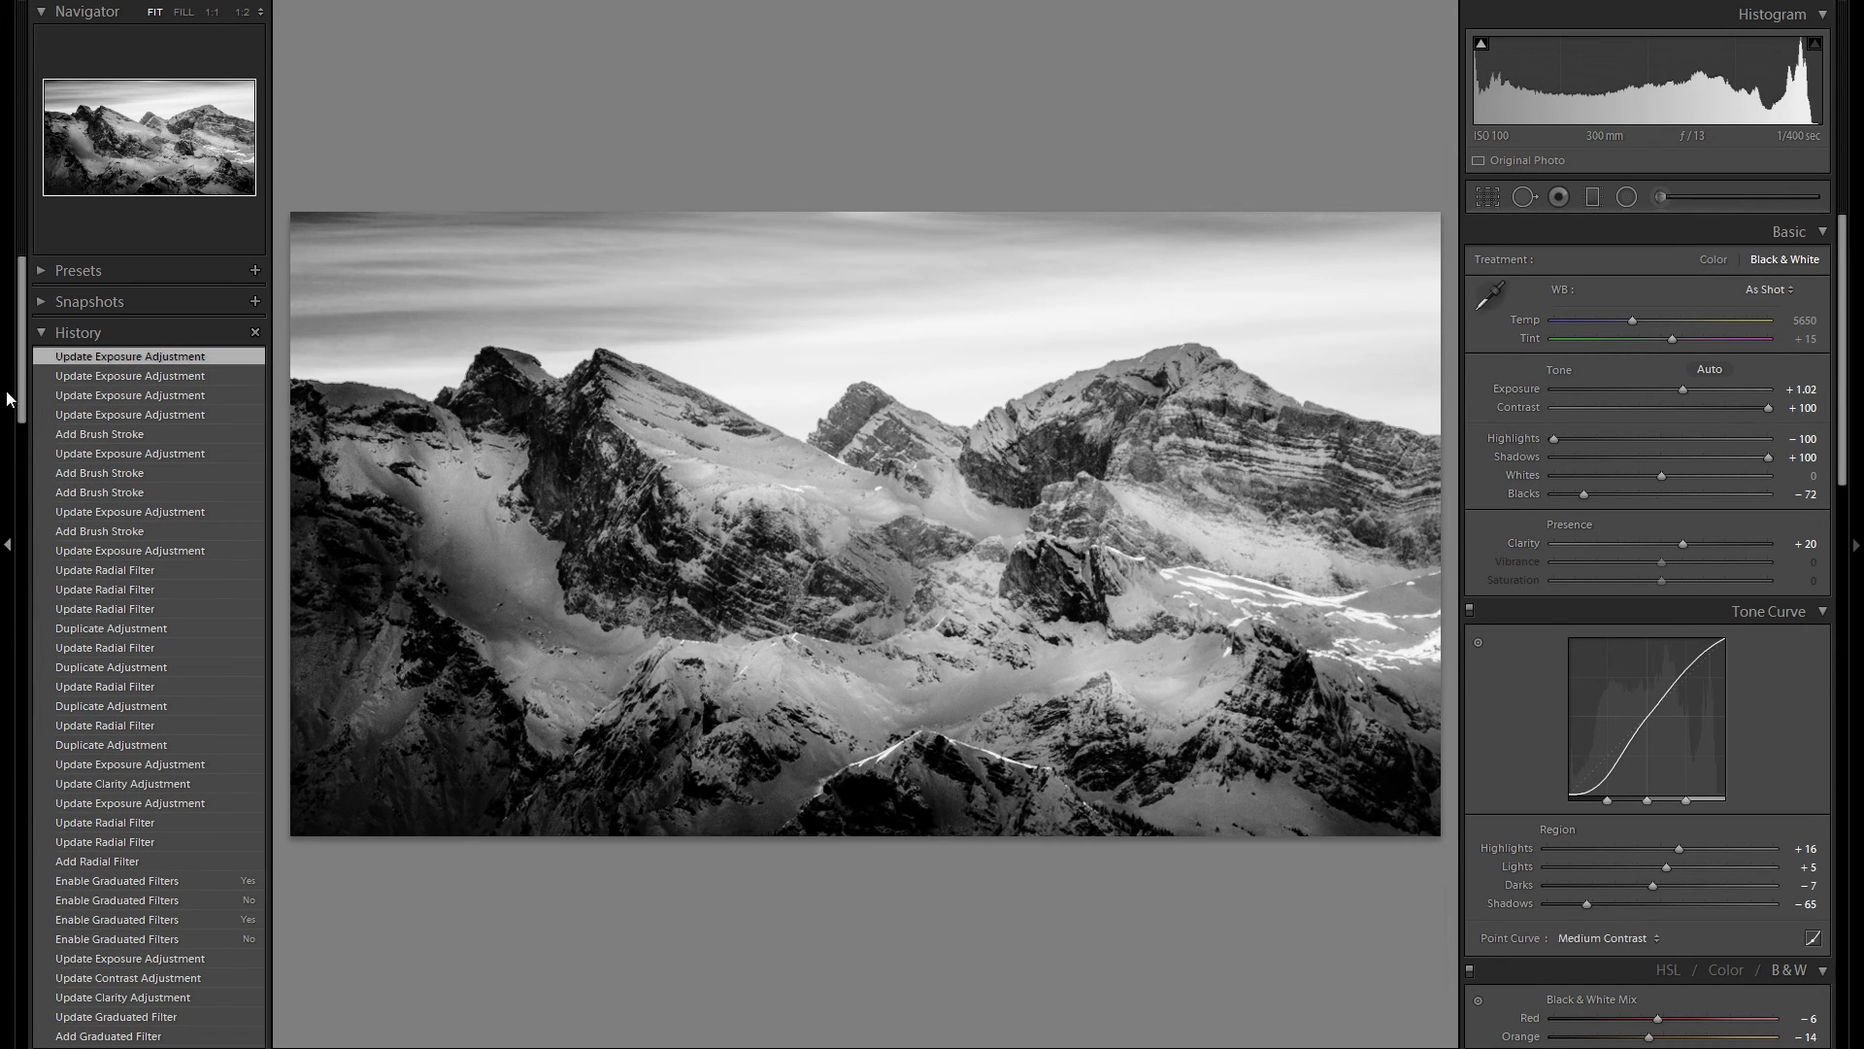
# Hide the interface on both sides of the photo to examine the finished black-and-white image enlarged
pyautogui.click(8, 396)
pyautogui.click(1860, 355)
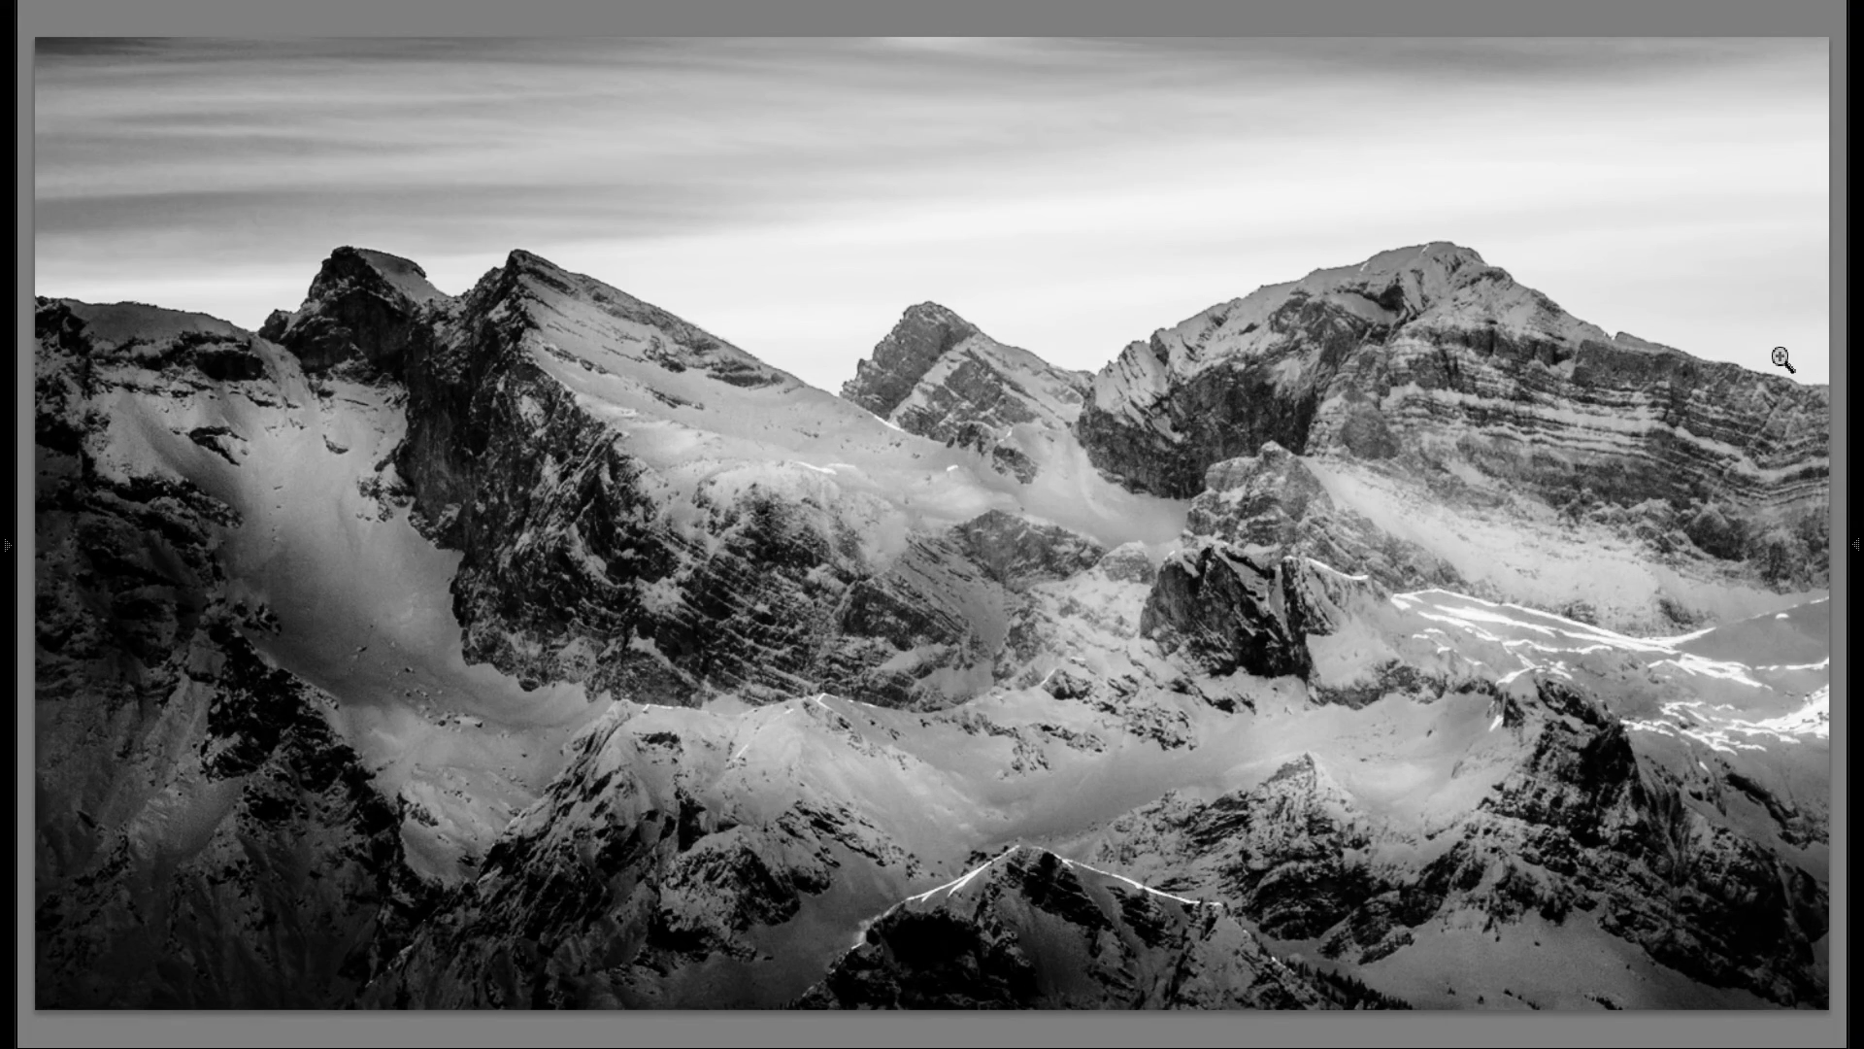
pyautogui.moveTo(1859, 356)
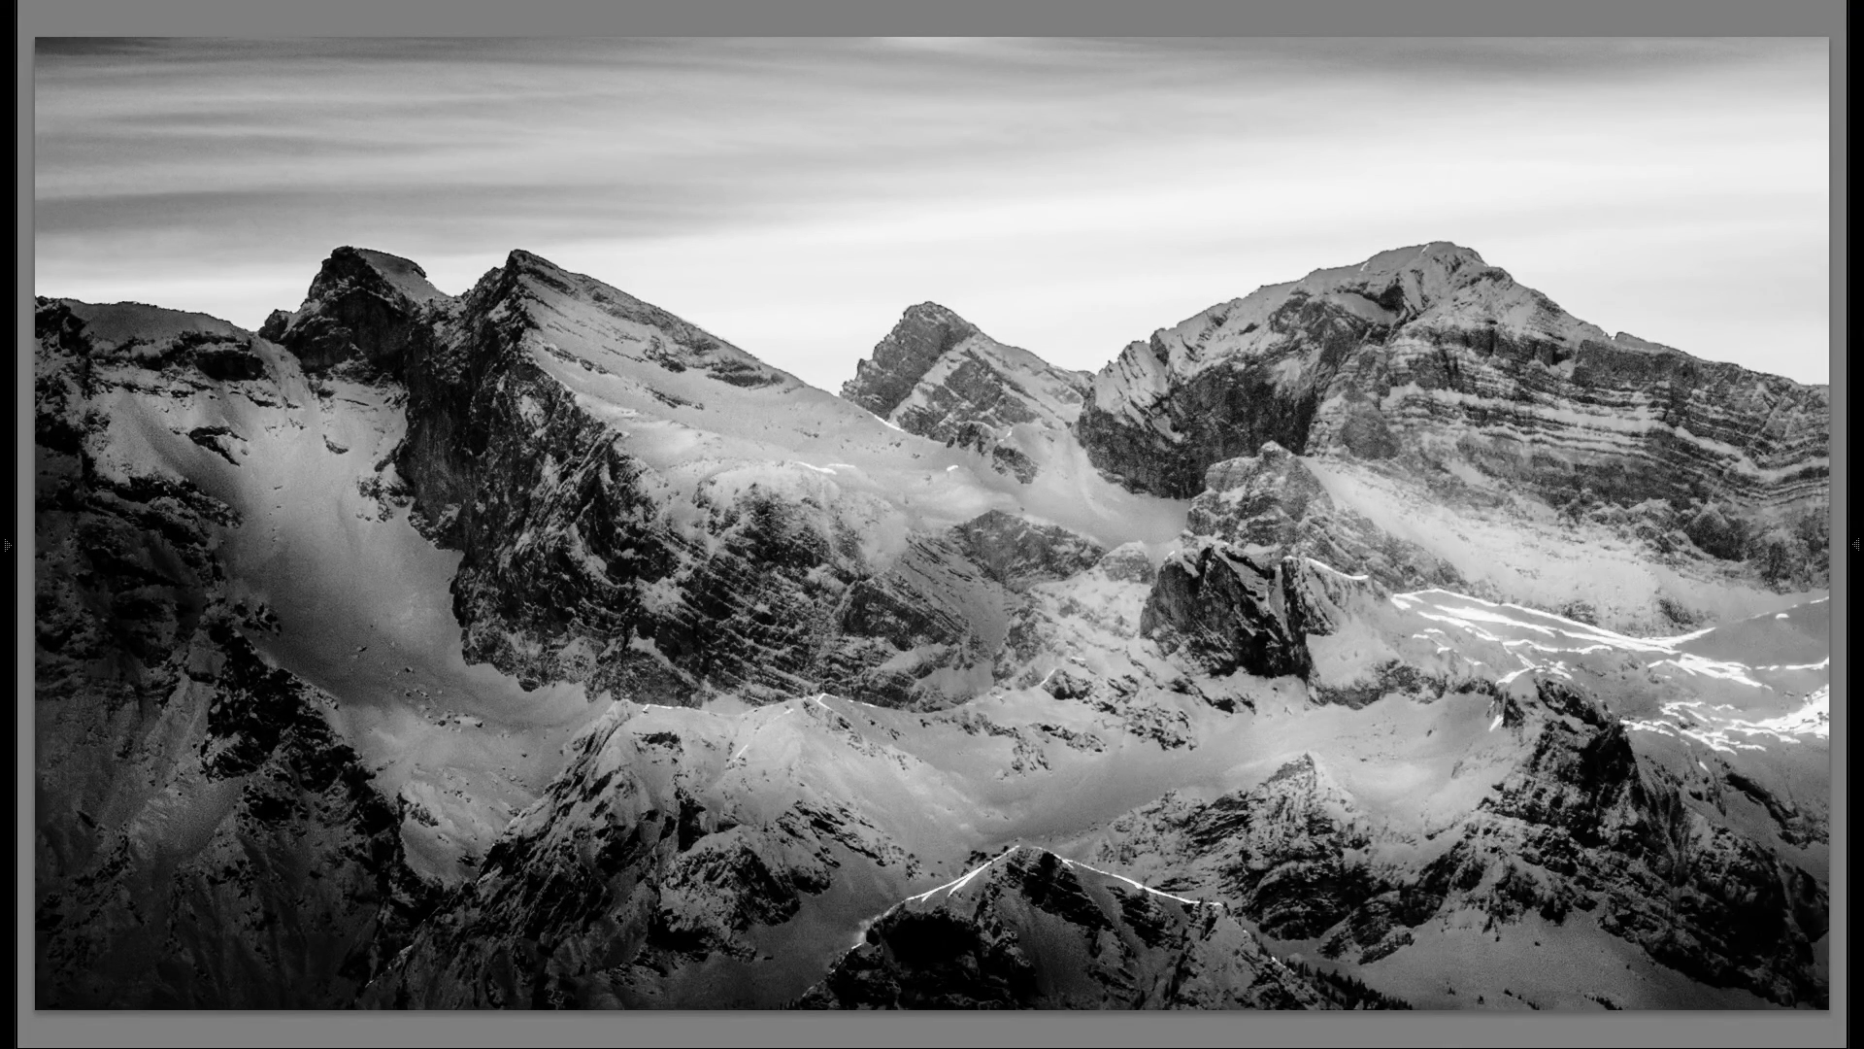